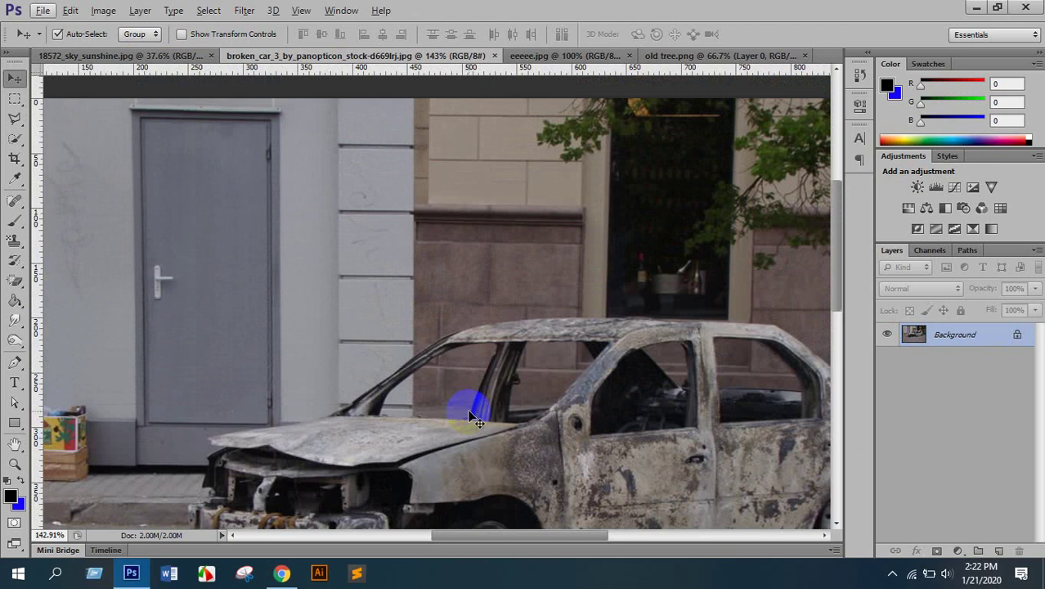
pyautogui.scroll(-6, 471, 417)
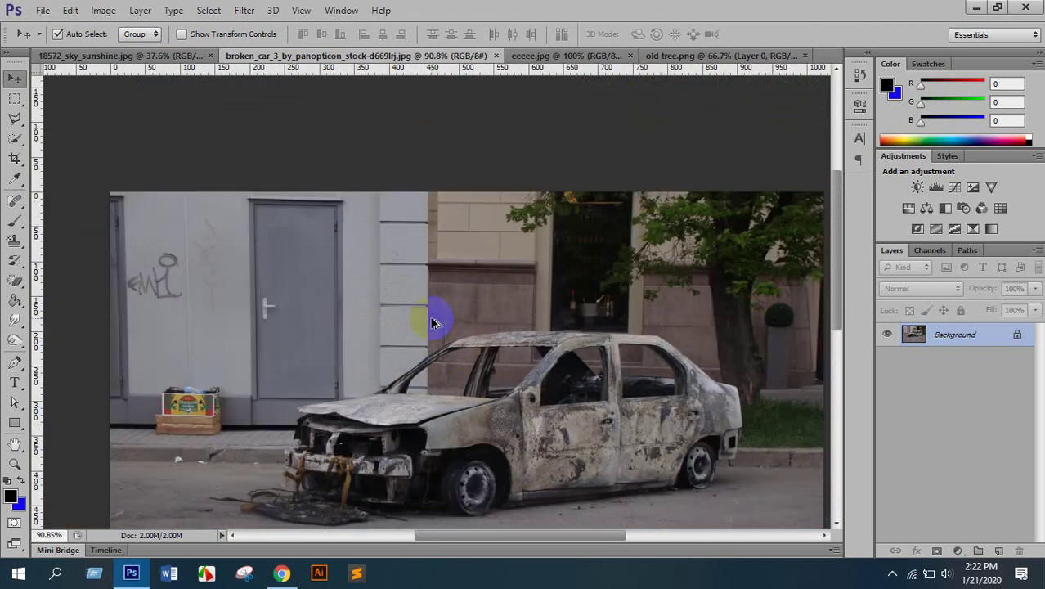
pyautogui.scroll(18, 205, 201)
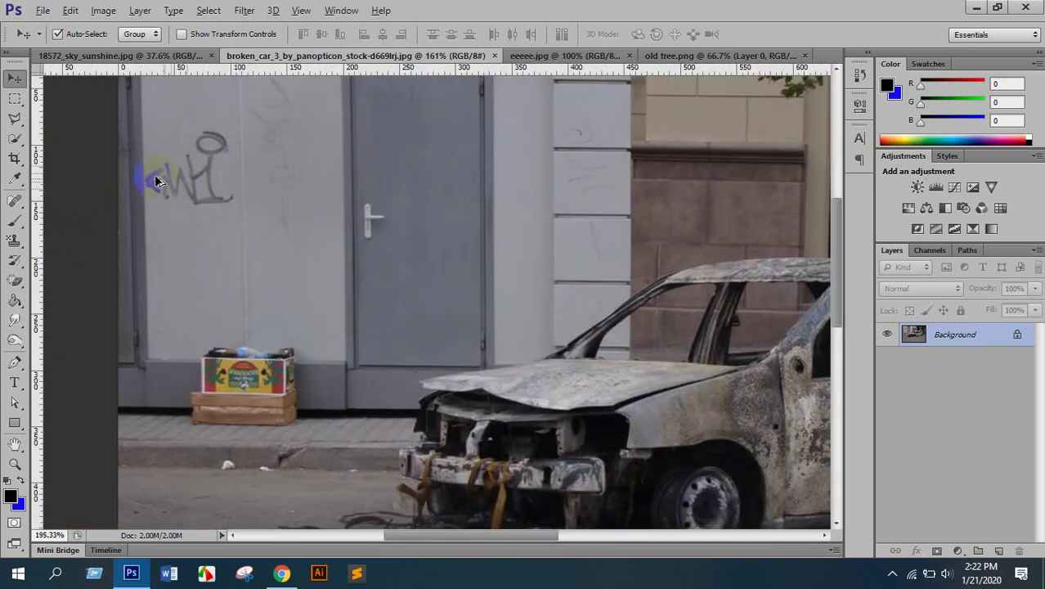
pyautogui.scroll(-6, 309, 236)
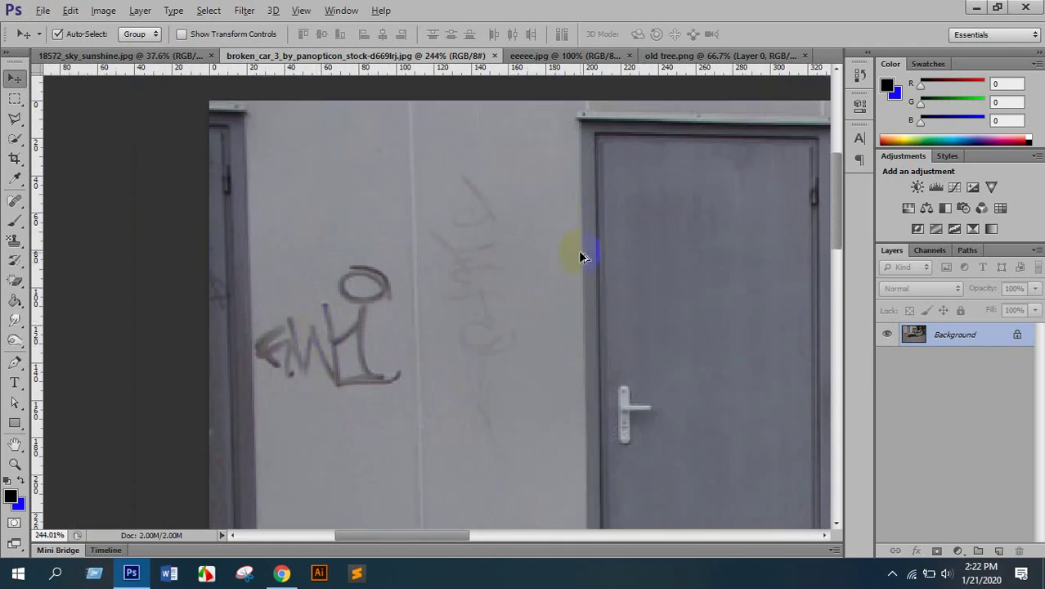
pyautogui.scroll(-5, 533, 258)
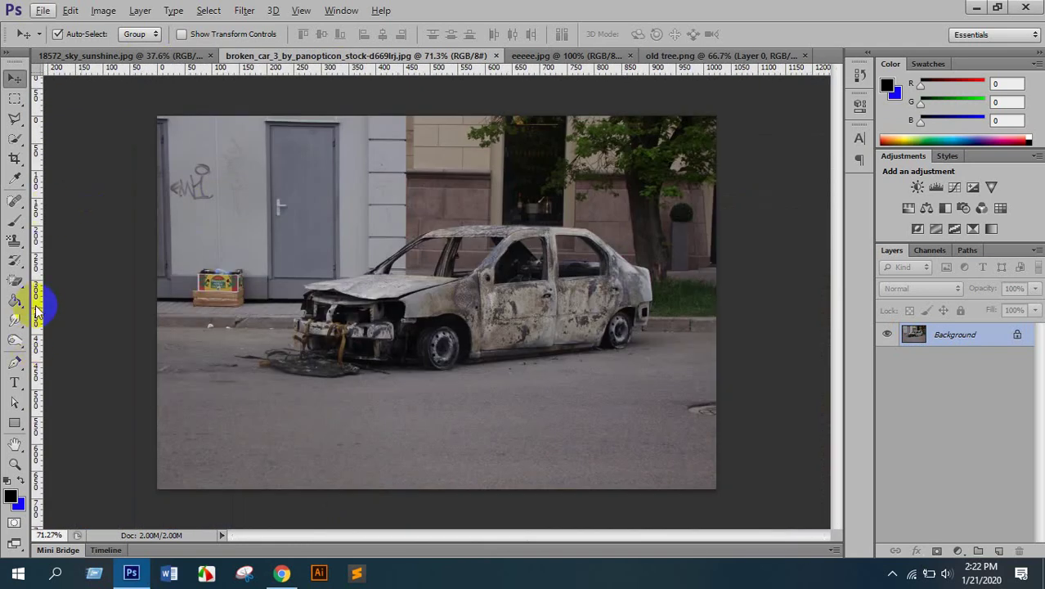
pyautogui.click(14, 118)
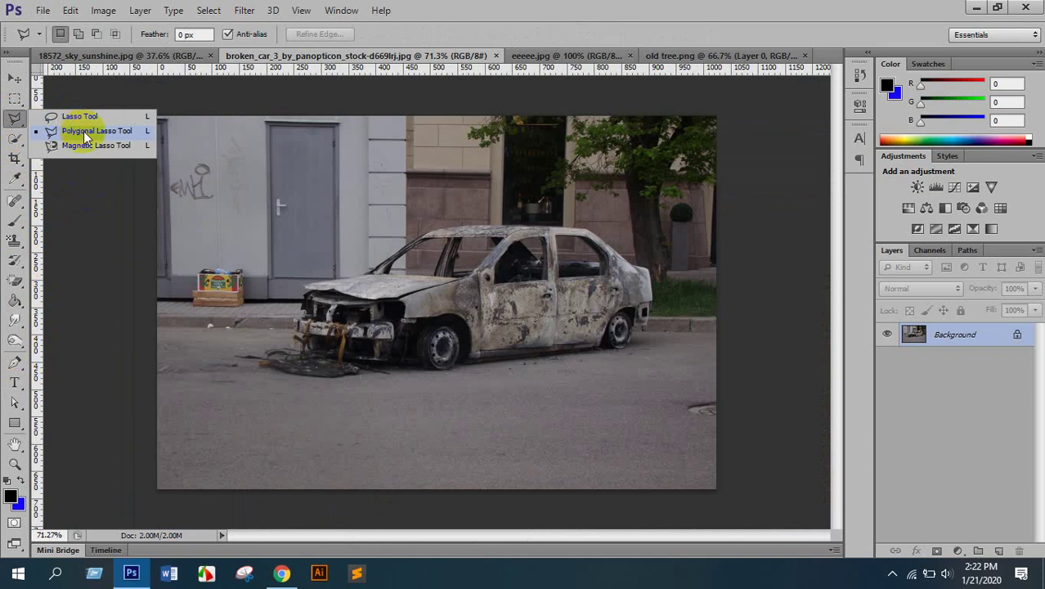
pyautogui.click(84, 132)
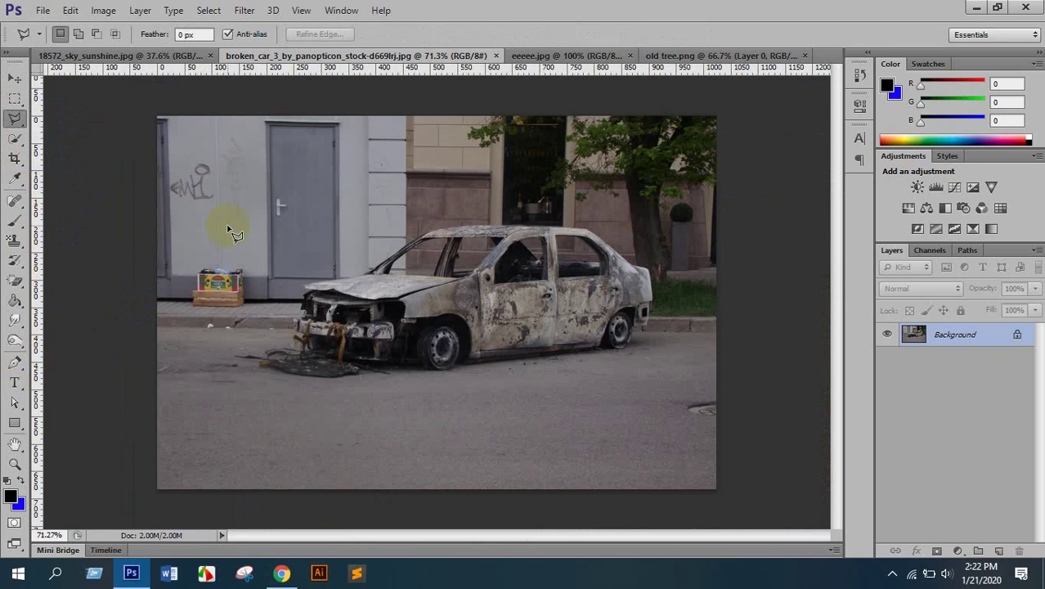
pyautogui.click(9, 123)
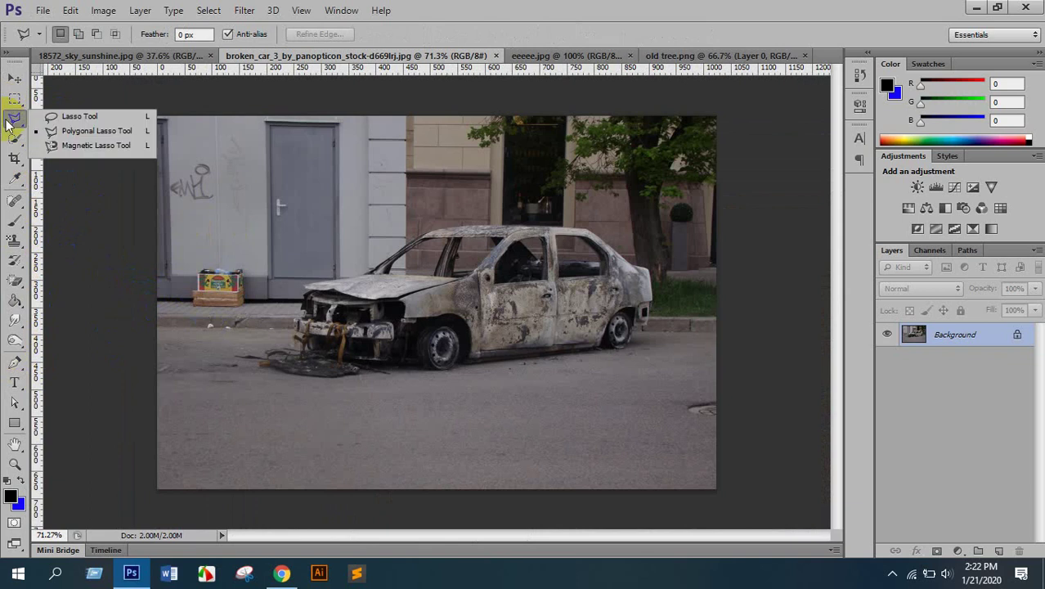
pyautogui.click(74, 131)
pyautogui.click(151, 327)
pyautogui.scroll(3, 164, 327)
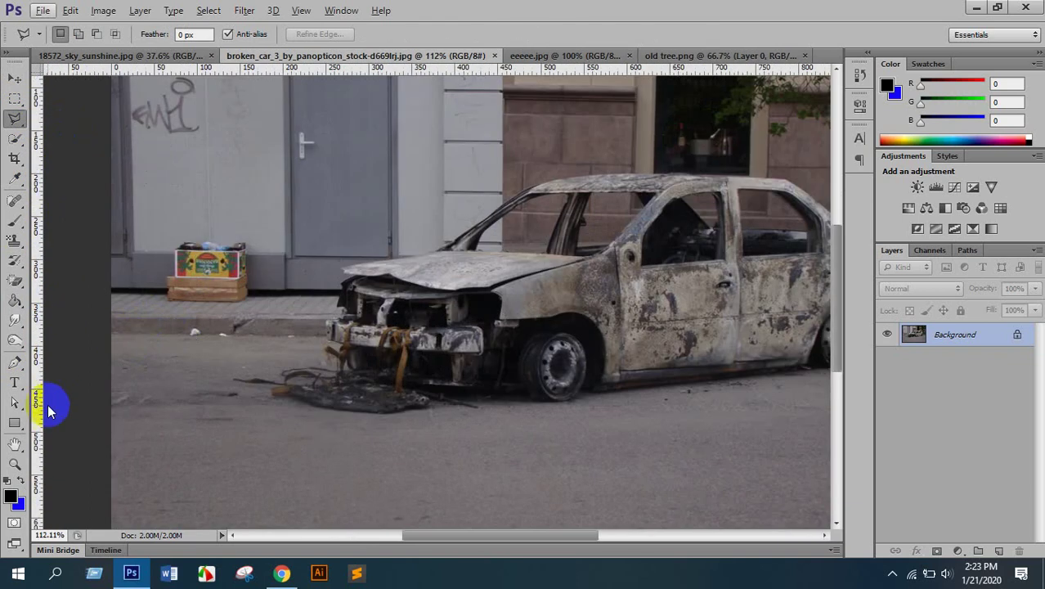
# Activate the Pen tool and set it to draw in Path mode
pyautogui.click(15, 362)
pyautogui.scroll(4, 82, 306)
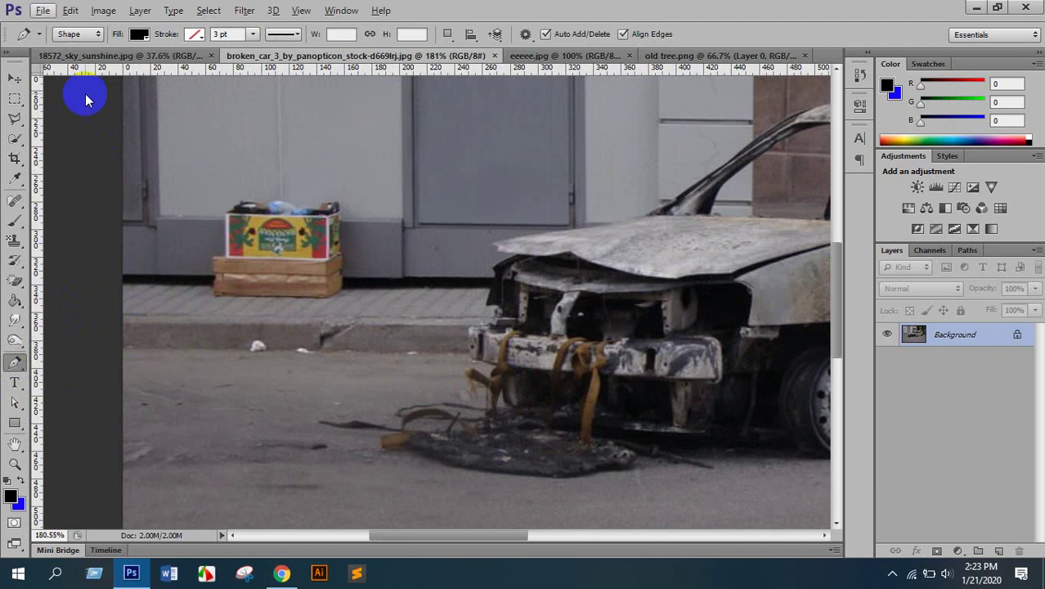
pyautogui.scroll(-6, 343, 286)
pyautogui.scroll(-1, 335, 319)
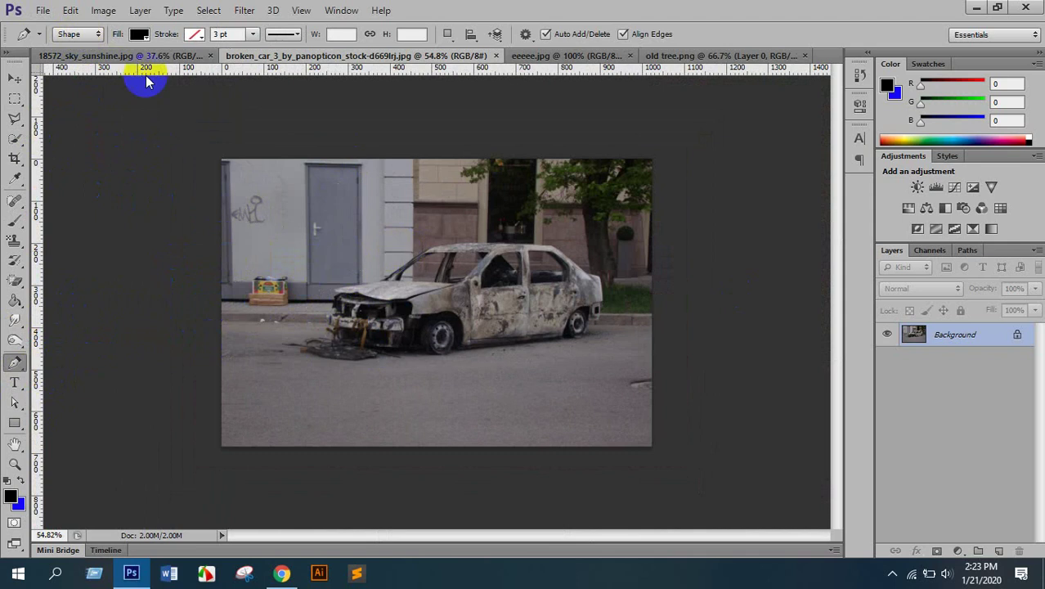
pyautogui.click(69, 35)
pyautogui.click(75, 65)
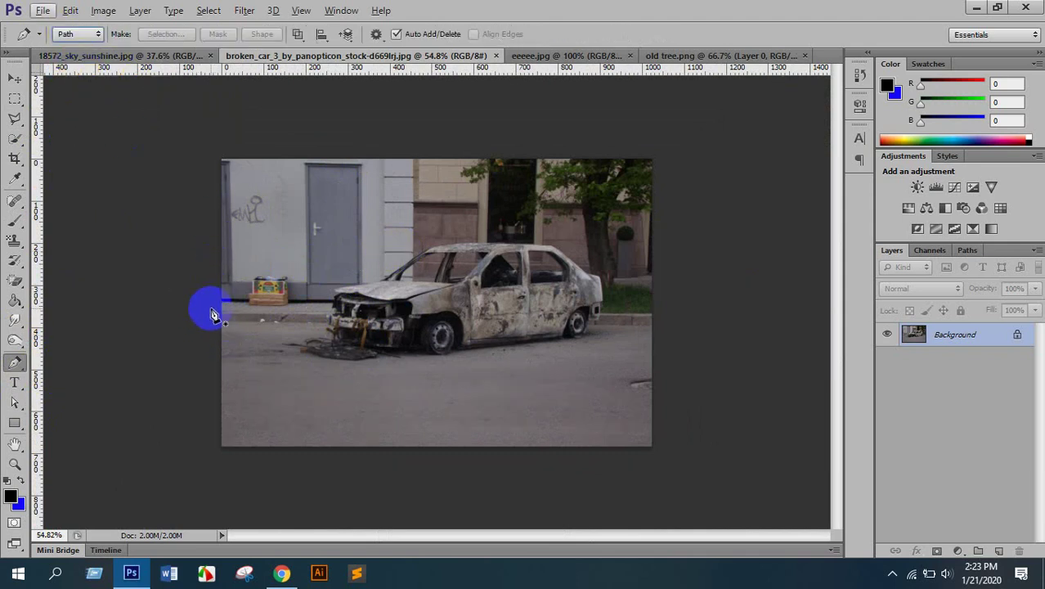
# Start a path along the curb and trace it up the outer edge of the burnt car's front end above the bumper
pyautogui.scroll(5, 237, 313)
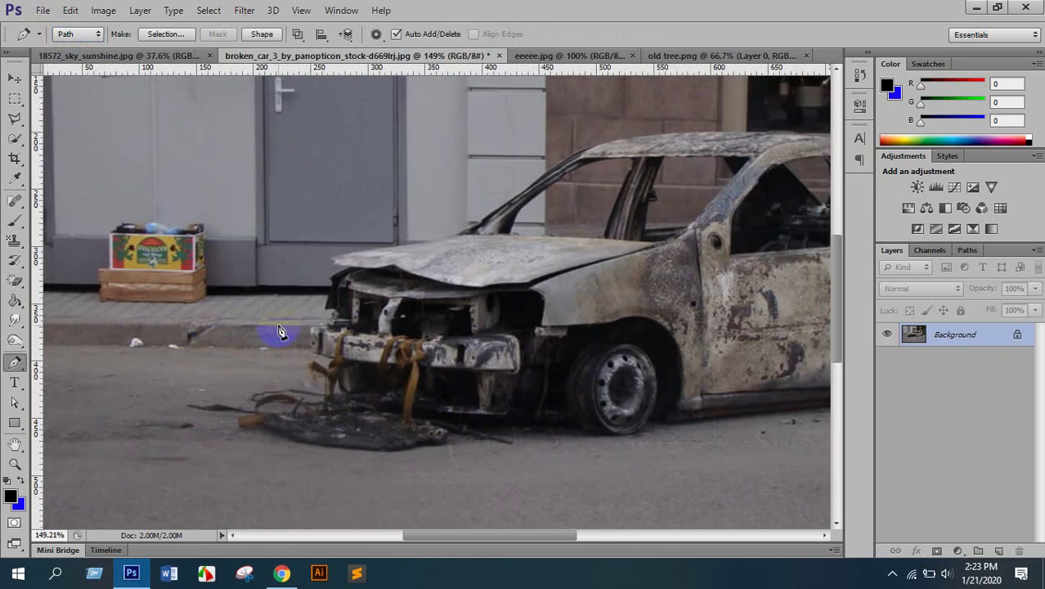
pyautogui.click(337, 329)
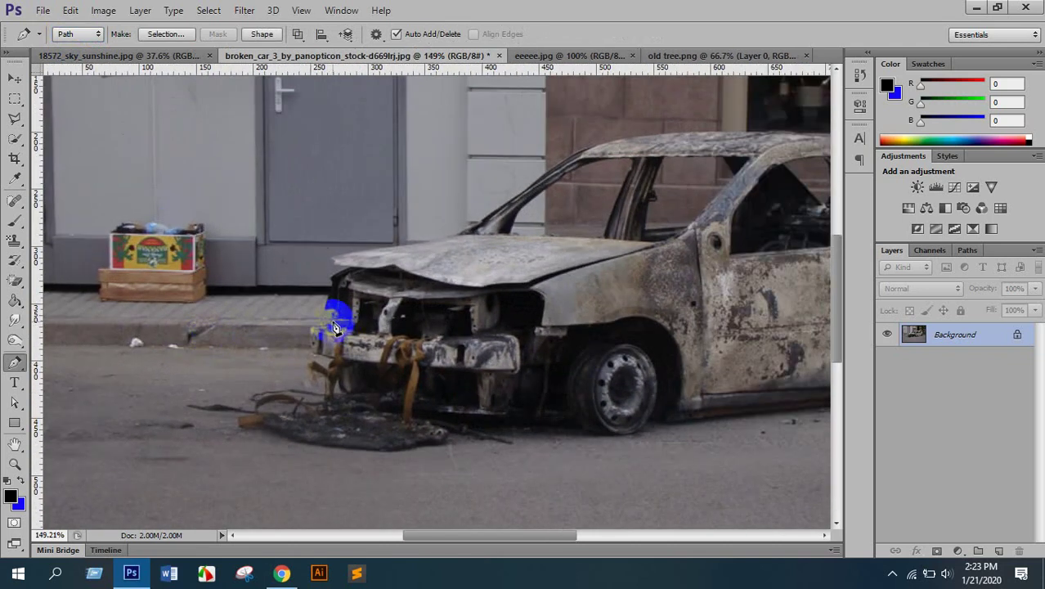
pyautogui.scroll(5, 339, 325)
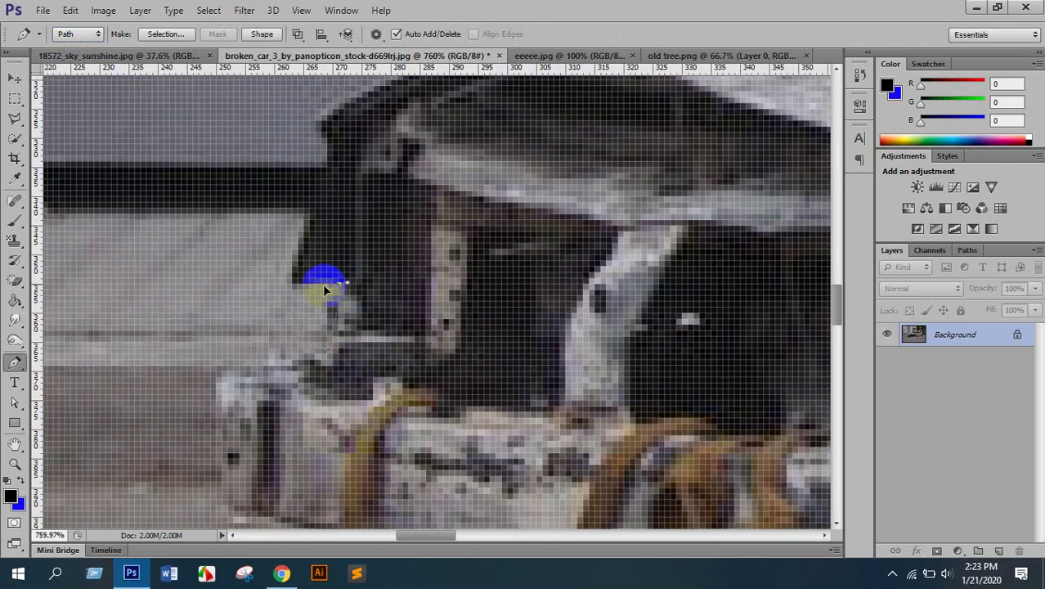
pyautogui.moveTo(290, 267); pyautogui.dragTo(296, 283)
pyautogui.hotkey('ctrl', 'z')
pyautogui.keyDown('alt'); pyautogui.click(339, 283); pyautogui.keyUp('alt')
pyautogui.keyDown('alt'); pyautogui.click(291, 287); pyautogui.keyUp('alt')
pyautogui.moveTo(314, 214); pyautogui.dragTo(308, 172)
pyautogui.scroll(1, 339, 186)
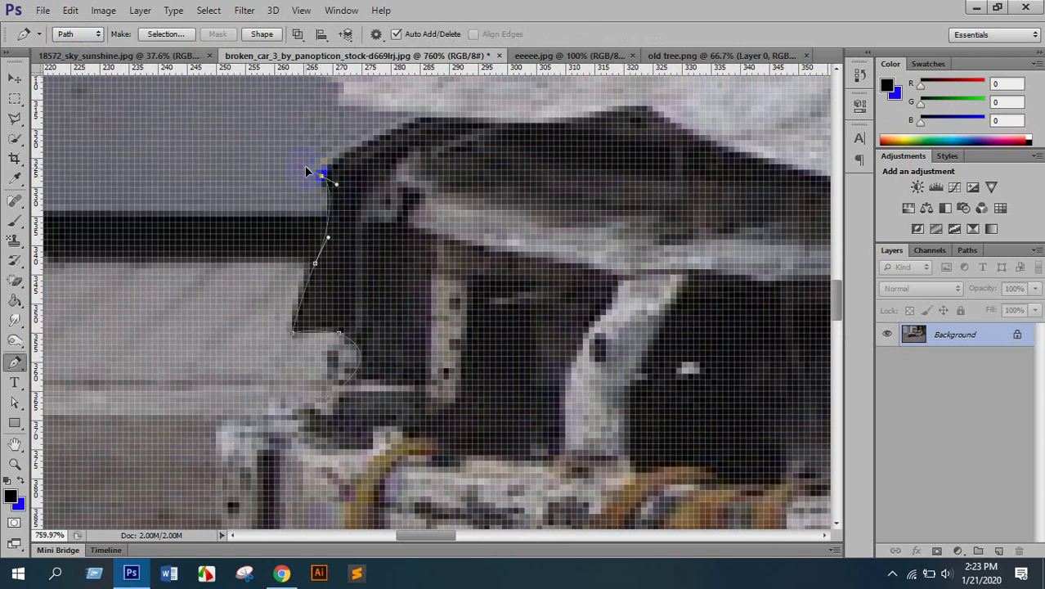
# Continue the path under the raised hood and around the hood's front tip, placing a corner point where the direction changes
pyautogui.moveTo(368, 187); pyautogui.dragTo(318, 325)
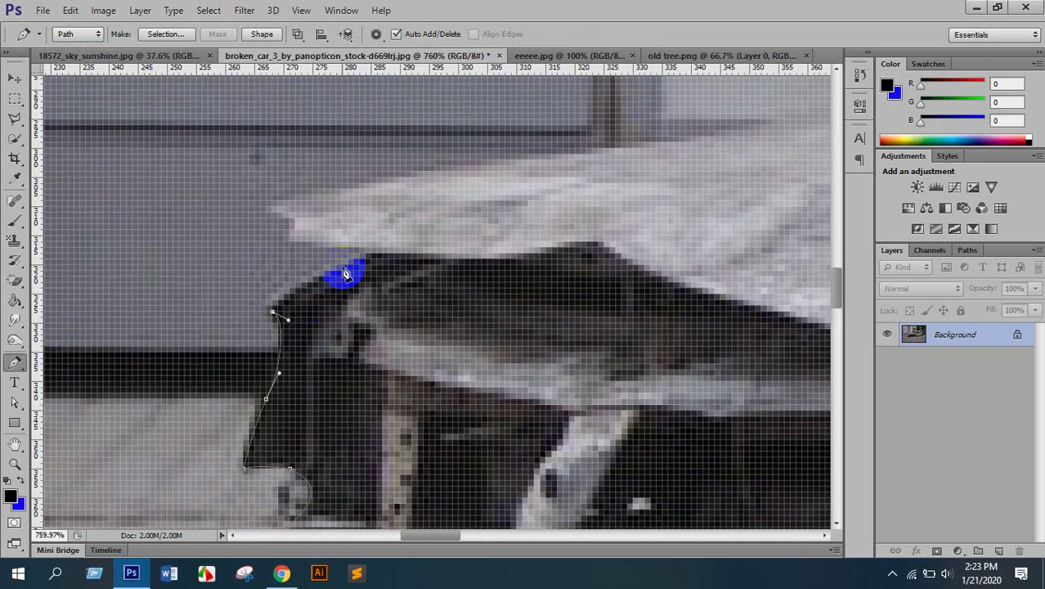
pyautogui.moveTo(360, 247); pyautogui.dragTo(395, 237)
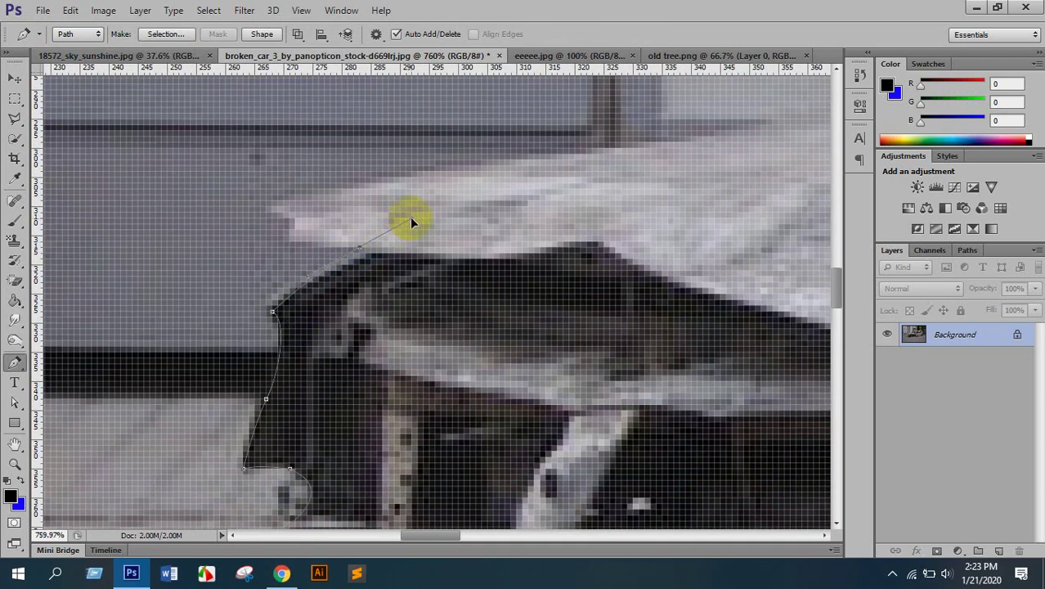
pyautogui.click(359, 246)
pyautogui.scroll(-1, 306, 222)
pyautogui.moveTo(303, 243); pyautogui.dragTo(237, 363)
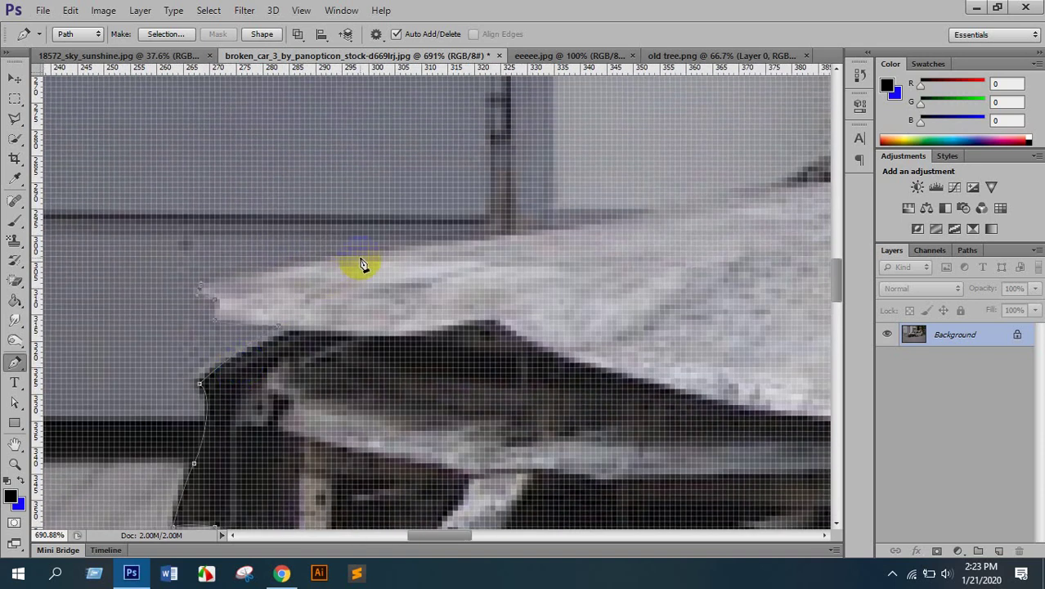
# Trace the path along the hood's upper edge and up the windshield pillar to the front of the roof
pyautogui.scroll(-8, 449, 241)
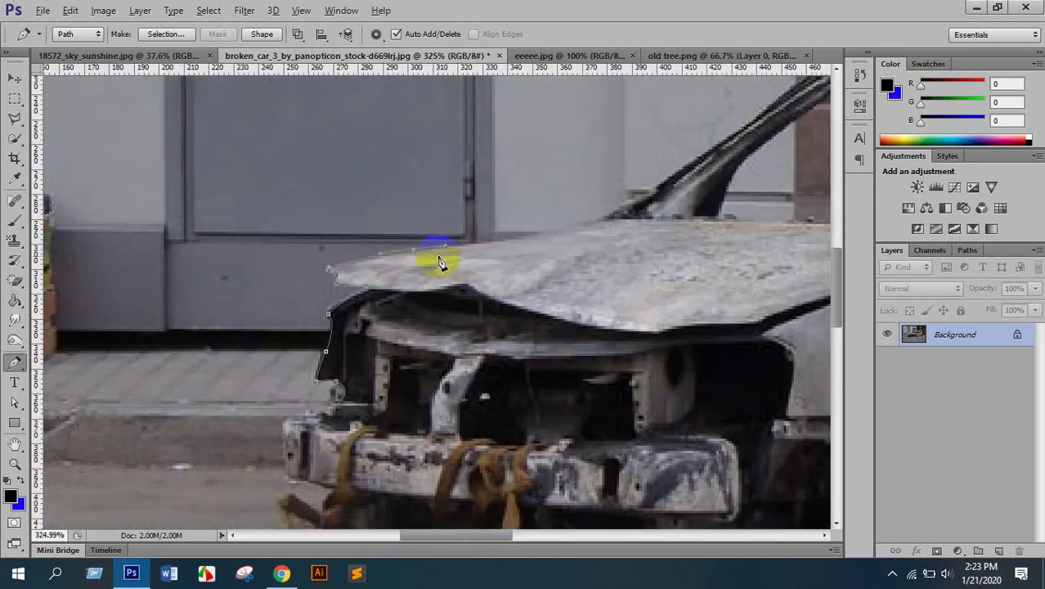
pyautogui.moveTo(450, 278); pyautogui.dragTo(280, 333)
pyautogui.scroll(2, 417, 286)
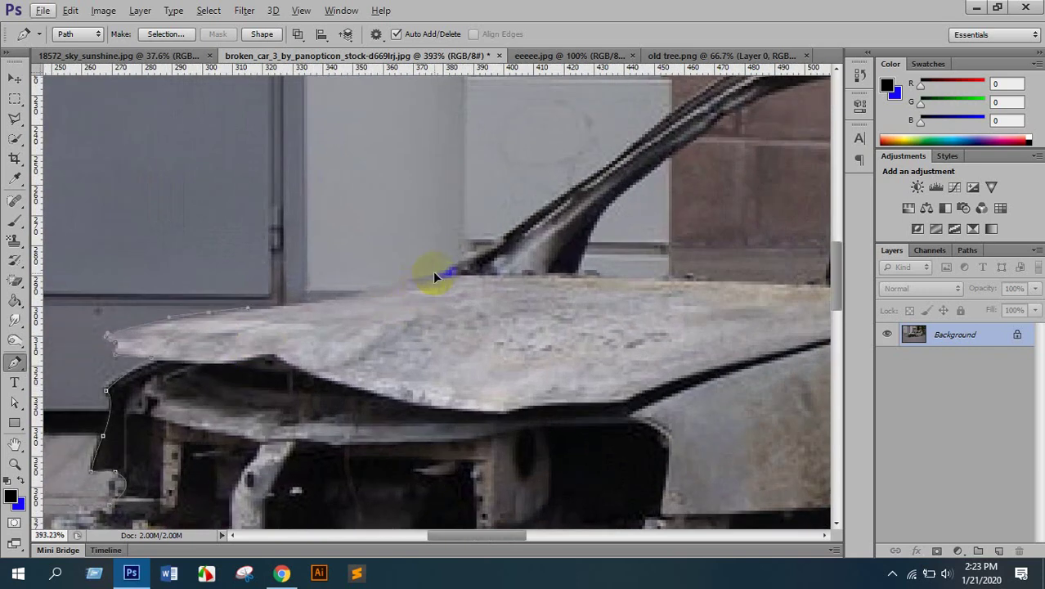
pyautogui.scroll(-2, 484, 252)
pyautogui.scroll(2, 233, 401)
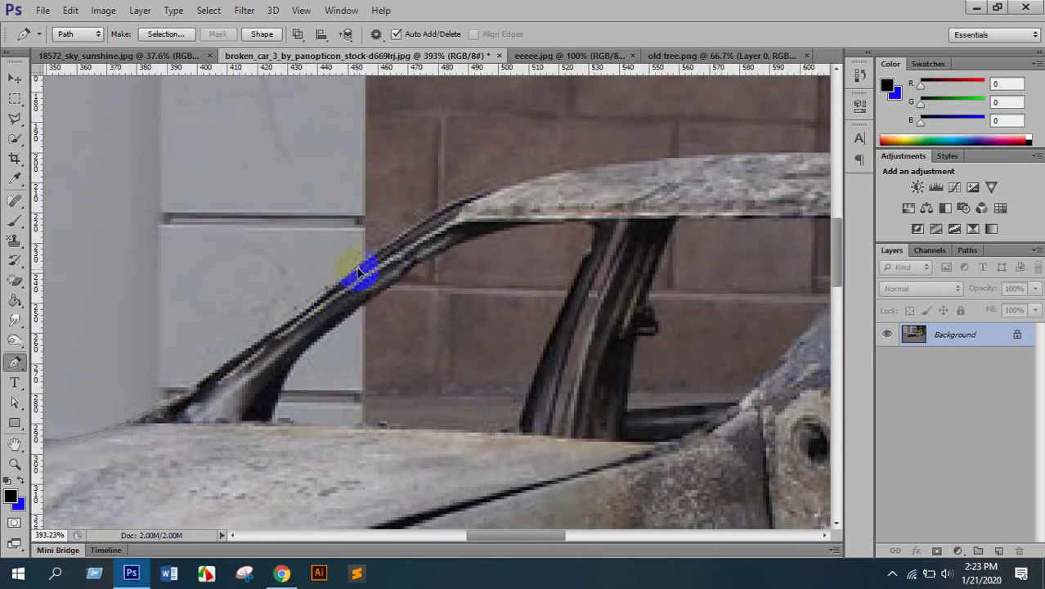
pyautogui.scroll(-2, 362, 268)
pyautogui.scroll(2, 299, 367)
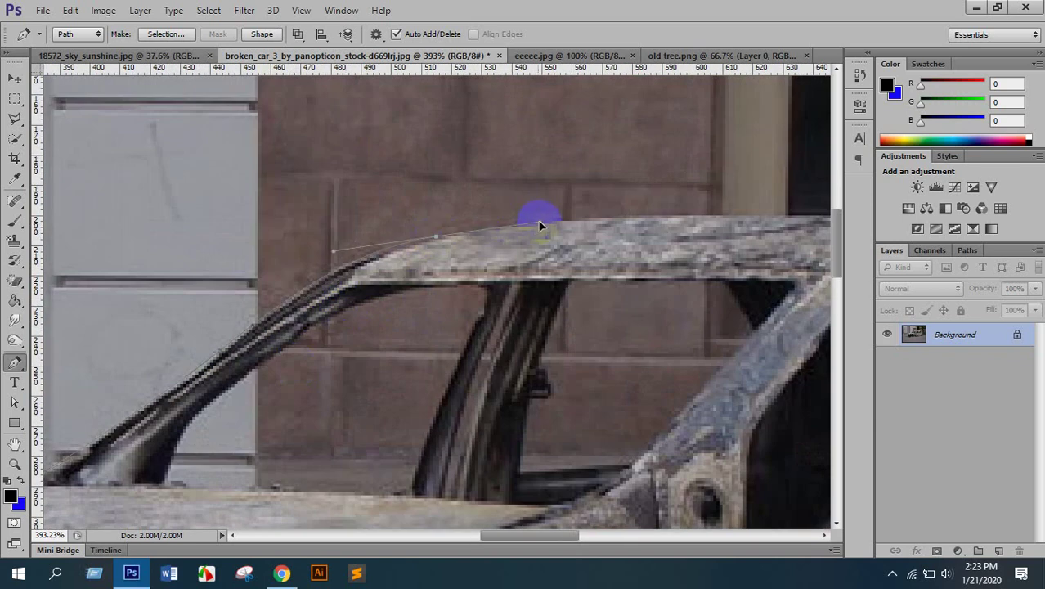
# Trace the path along the car's roofline to the rear roof corner and turn it onto the rear pillar
pyautogui.moveTo(489, 261); pyautogui.dragTo(249, 293)
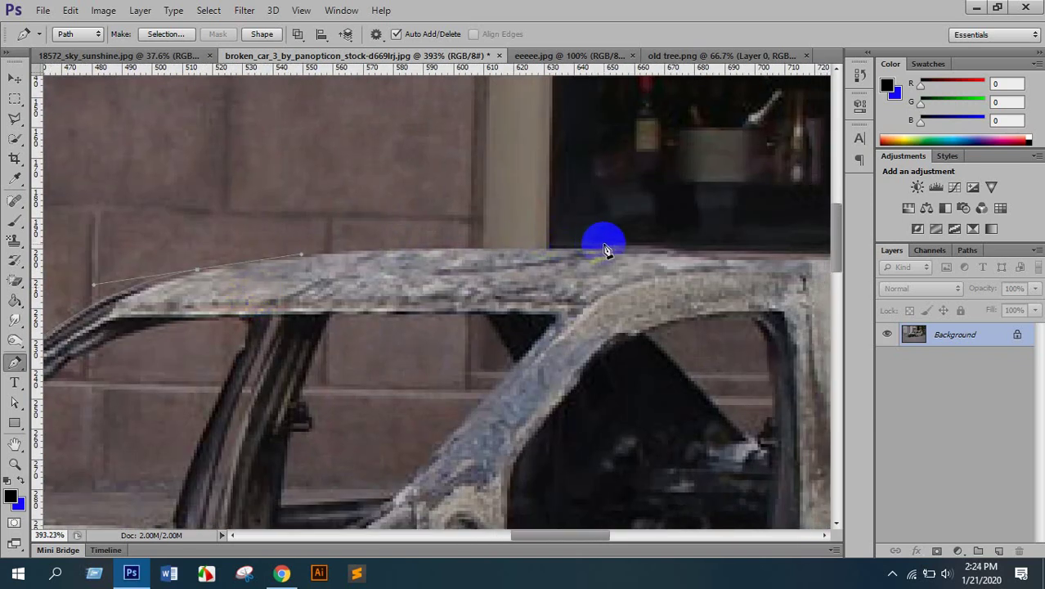
pyautogui.moveTo(656, 250); pyautogui.dragTo(829, 253)
pyautogui.moveTo(736, 279); pyautogui.dragTo(350, 233)
pyautogui.moveTo(542, 228)
pyautogui.mouseDown()
pyautogui.moveTo(560, 231)
pyautogui.moveTo(486, 222)
pyautogui.moveTo(534, 220)
pyautogui.moveTo(545, 236)
pyautogui.mouseUp()
pyautogui.click(548, 236)
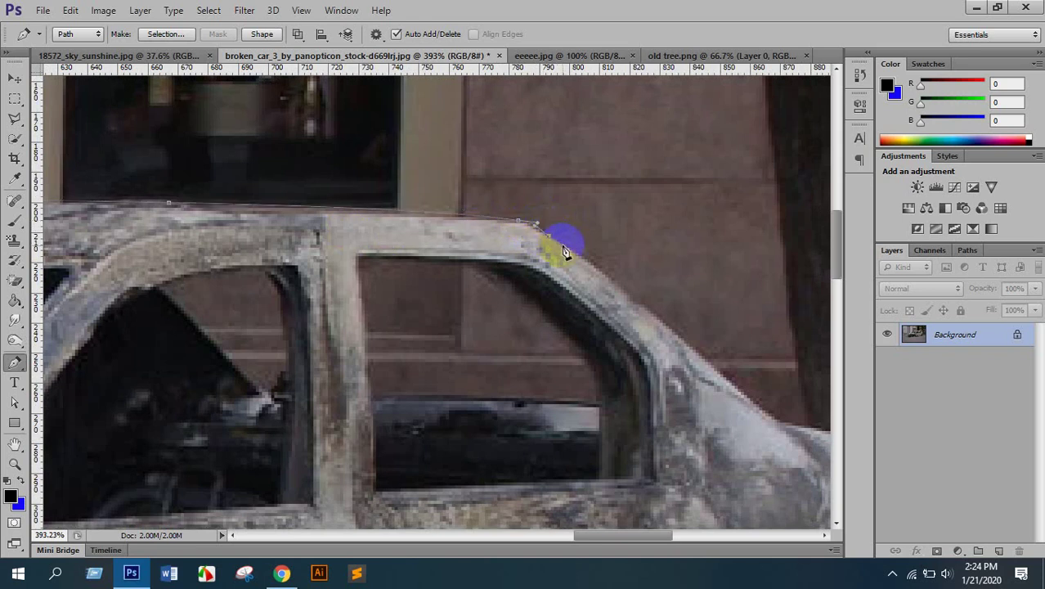
# Extend the path down the rear pillar, over the trunk and down the rear bumper, then along the curb past the photo's edge
pyautogui.moveTo(581, 264); pyautogui.dragTo(423, 172)
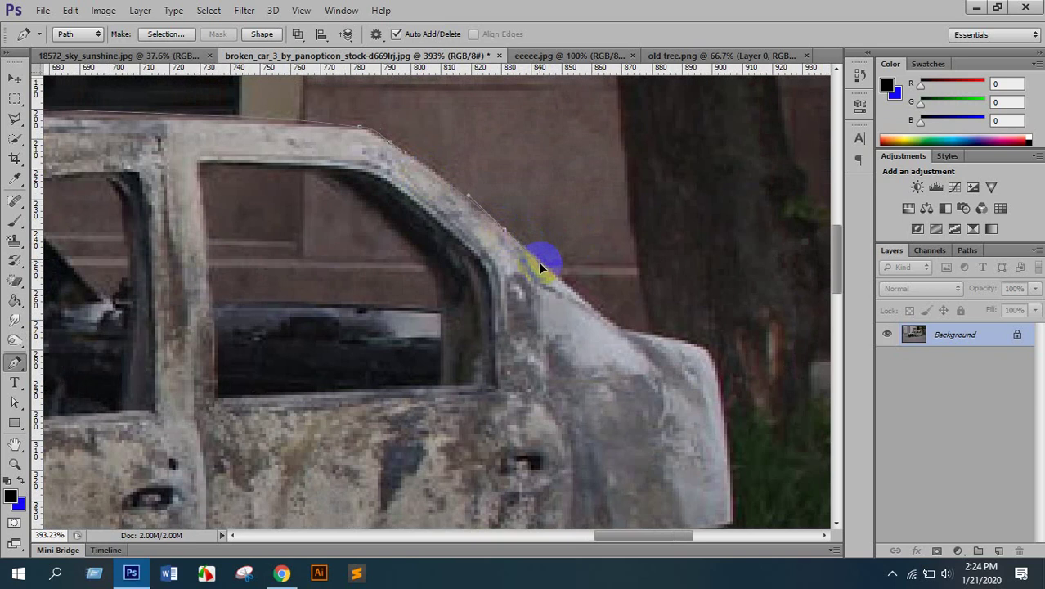
pyautogui.moveTo(538, 262); pyautogui.dragTo(648, 314)
pyautogui.scroll(-3, 672, 360)
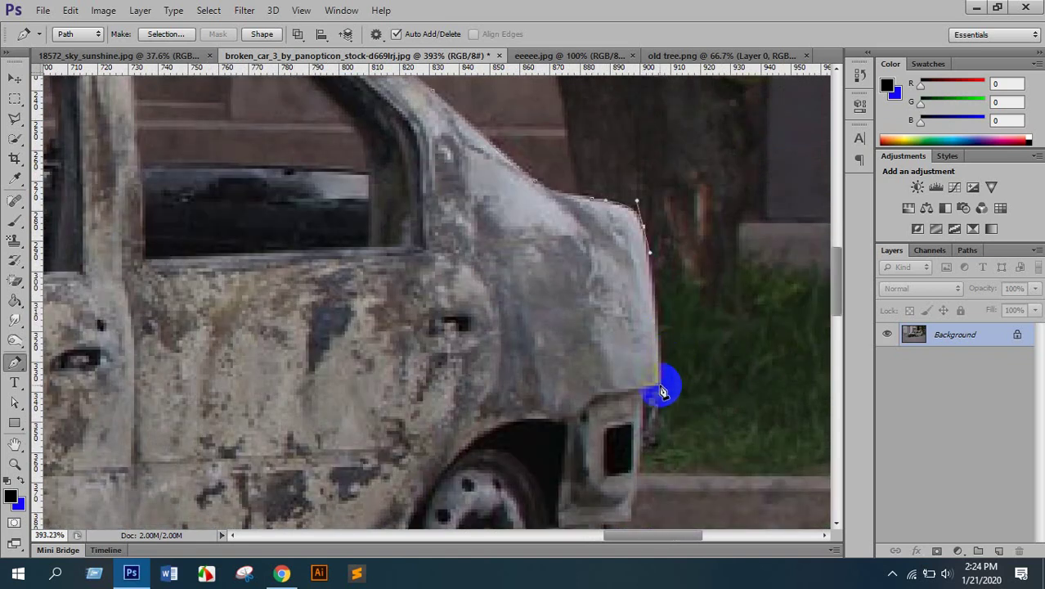
pyautogui.moveTo(661, 386); pyautogui.dragTo(494, 401)
pyautogui.scroll(-2, 660, 391)
pyautogui.scroll(-3, 641, 421)
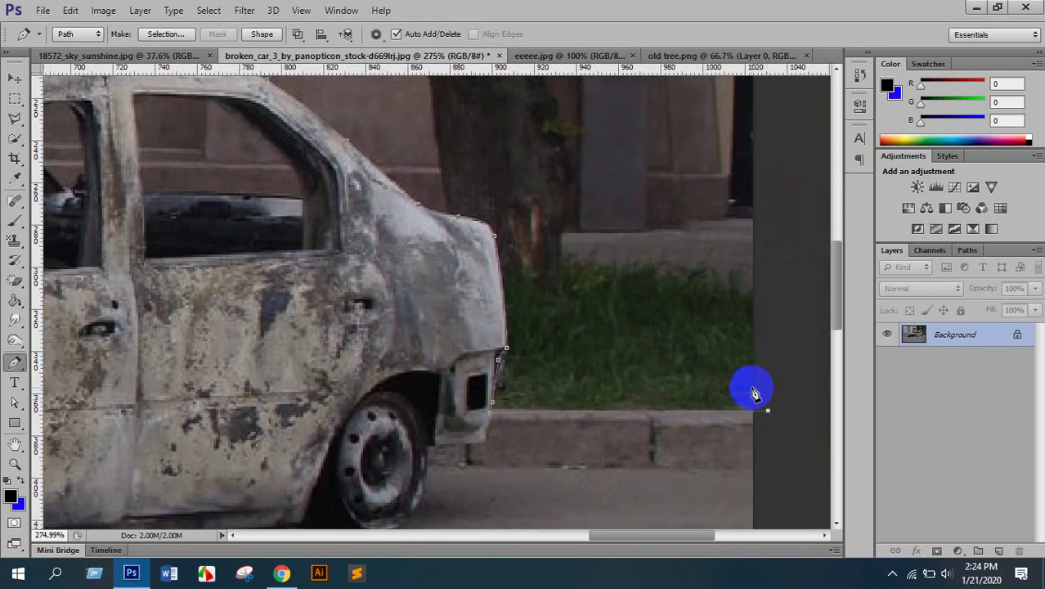
# Loop the path around the outside of the canvas above the car, close it at the curb and convert it to a selection
pyautogui.scroll(-5, 752, 385)
pyautogui.moveTo(653, 166); pyautogui.dragTo(613, 145)
pyautogui.moveTo(487, 114); pyautogui.dragTo(410, 114)
pyautogui.moveTo(243, 154); pyautogui.dragTo(194, 233)
pyautogui.moveTo(210, 287); pyautogui.dragTo(211, 300)
pyautogui.click(228, 314)
pyautogui.click(261, 311)
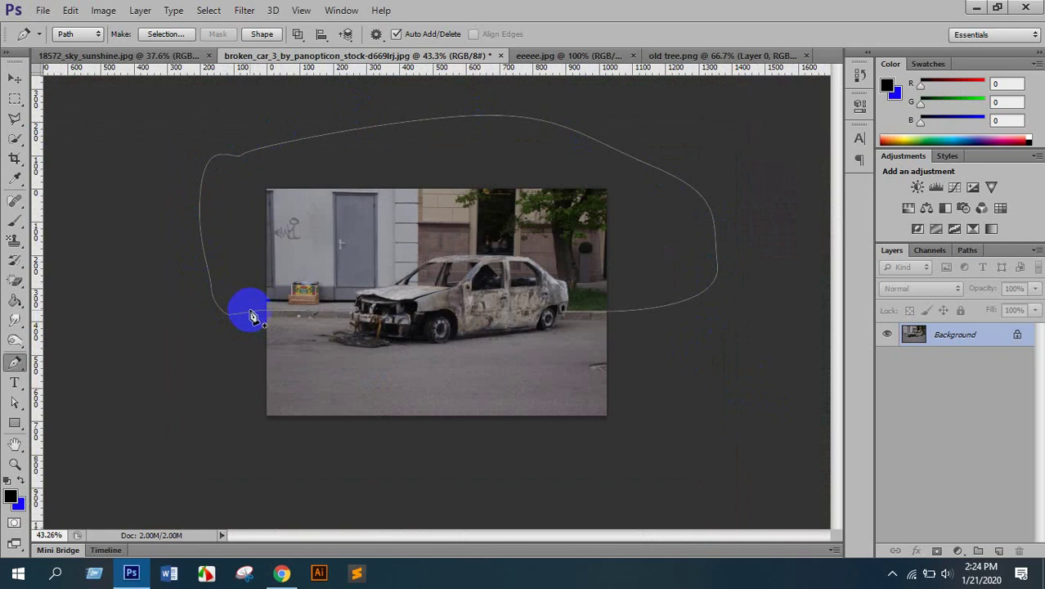
pyautogui.hotkey('ctrl', 'Return')
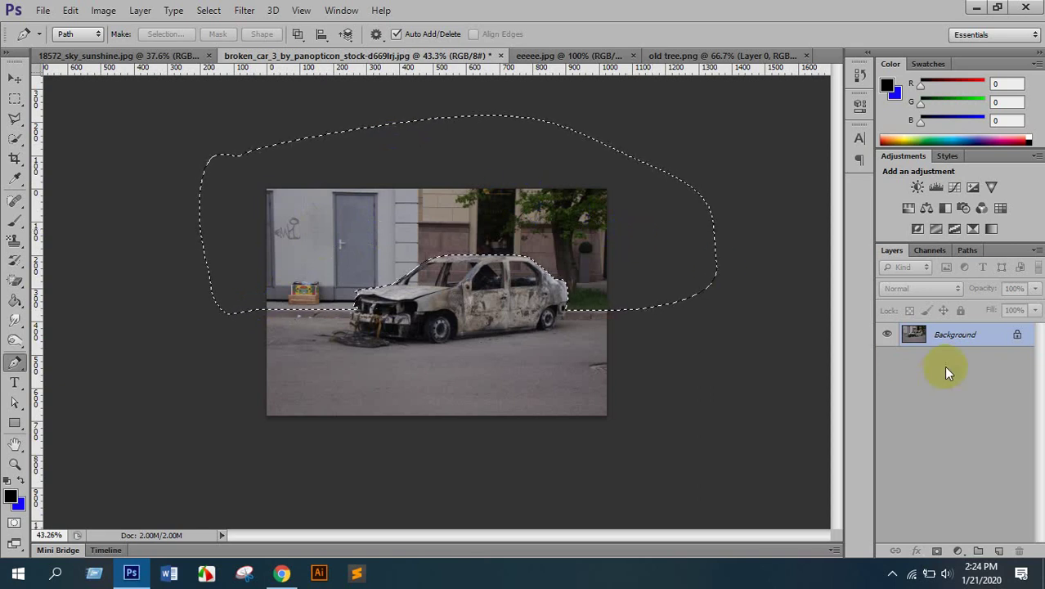
# Convert the locked Background into a regular layer with the default settings and keep it selected
pyautogui.click(955, 336)
pyautogui.doubleClick(955, 337)
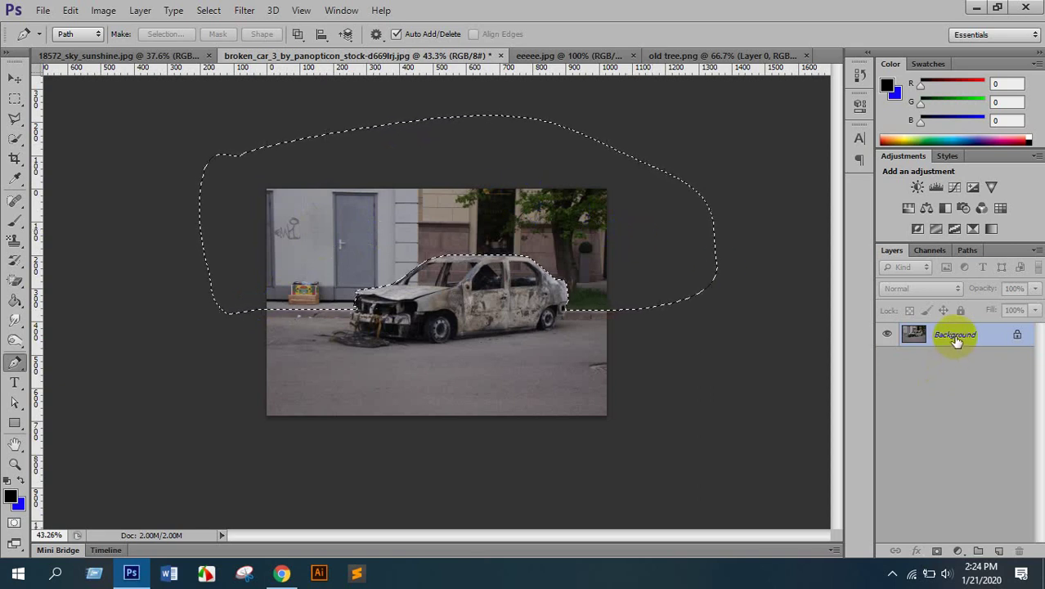
pyautogui.click(659, 175)
pyautogui.click(917, 350)
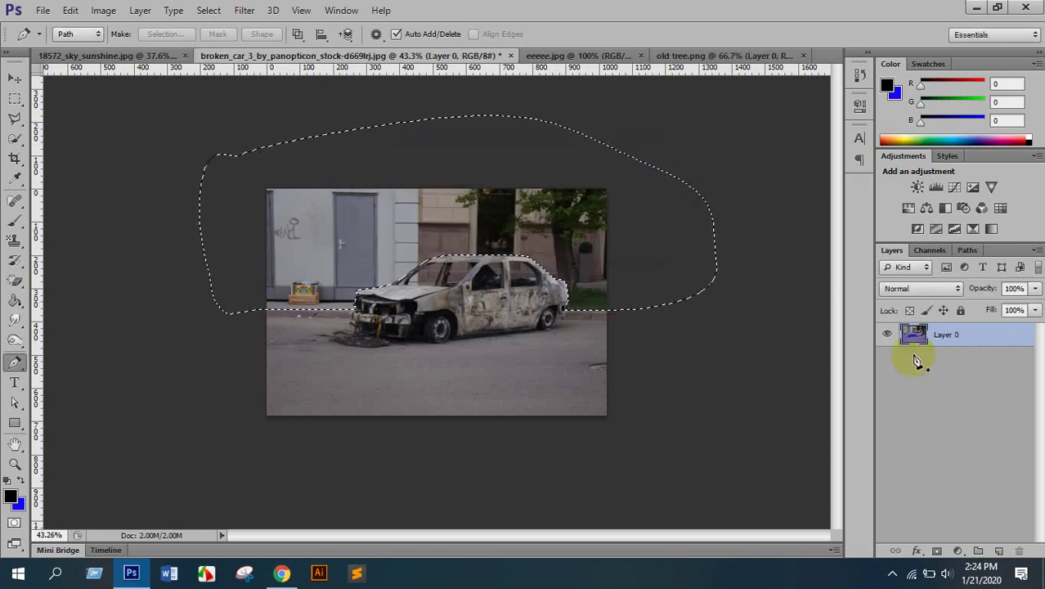
pyautogui.click(930, 340)
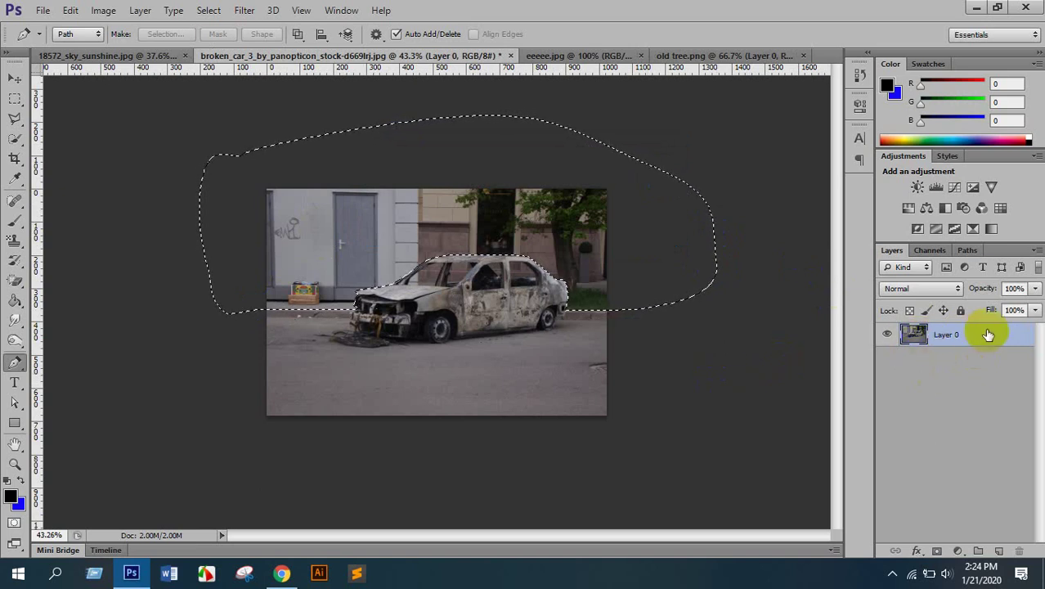
# Delete the selected building and tree background above the curb and behind the car, then clear the selection
pyautogui.scroll(4, 613, 270)
pyautogui.press('Delete')
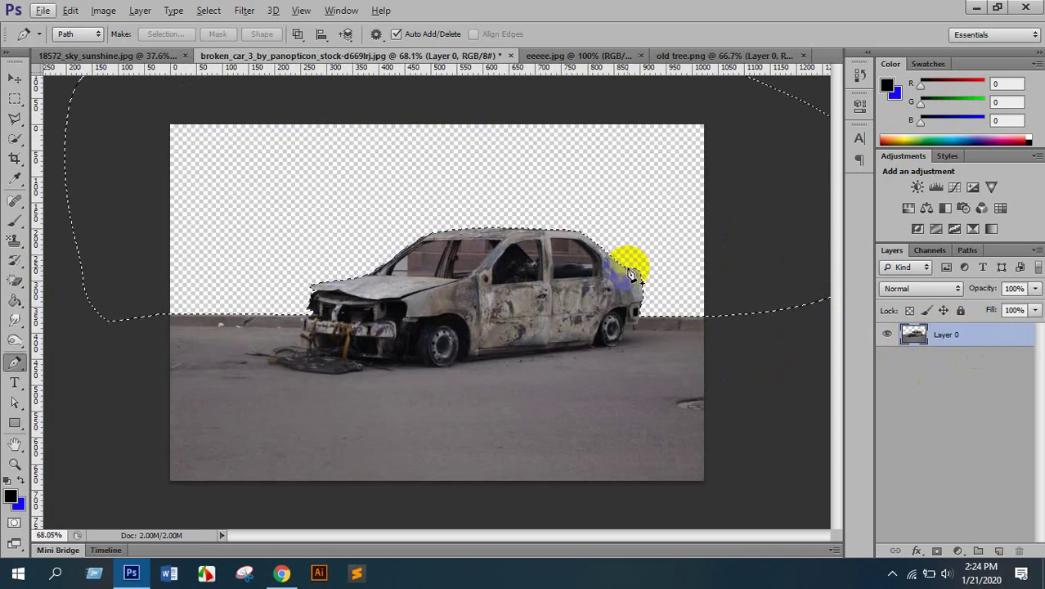
pyautogui.hotkey('ctrl', 'd')
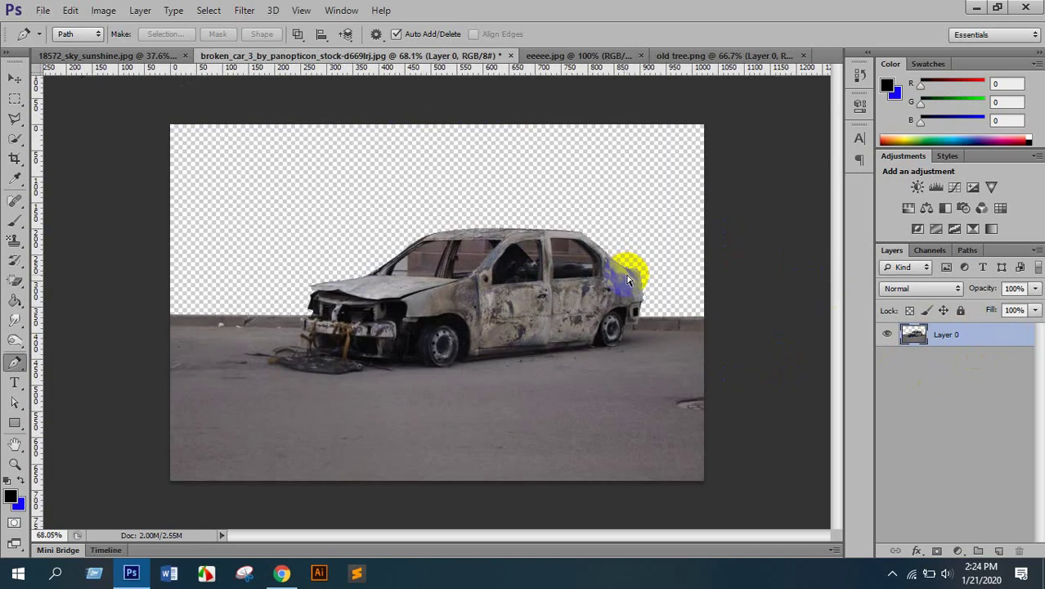
pyautogui.scroll(8, 396, 213)
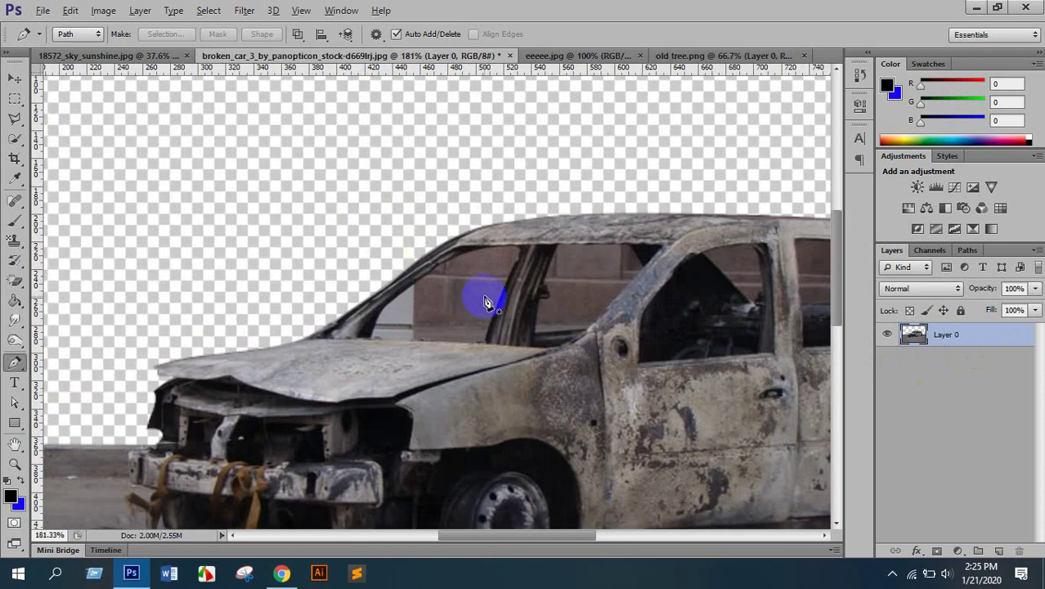
# Start a pen path along the inner edge of the front pillar, under the roofline and around the windshield's far upper corner
pyautogui.scroll(3, 479, 292)
pyautogui.scroll(2, 372, 274)
pyautogui.scroll(2, 372, 275)
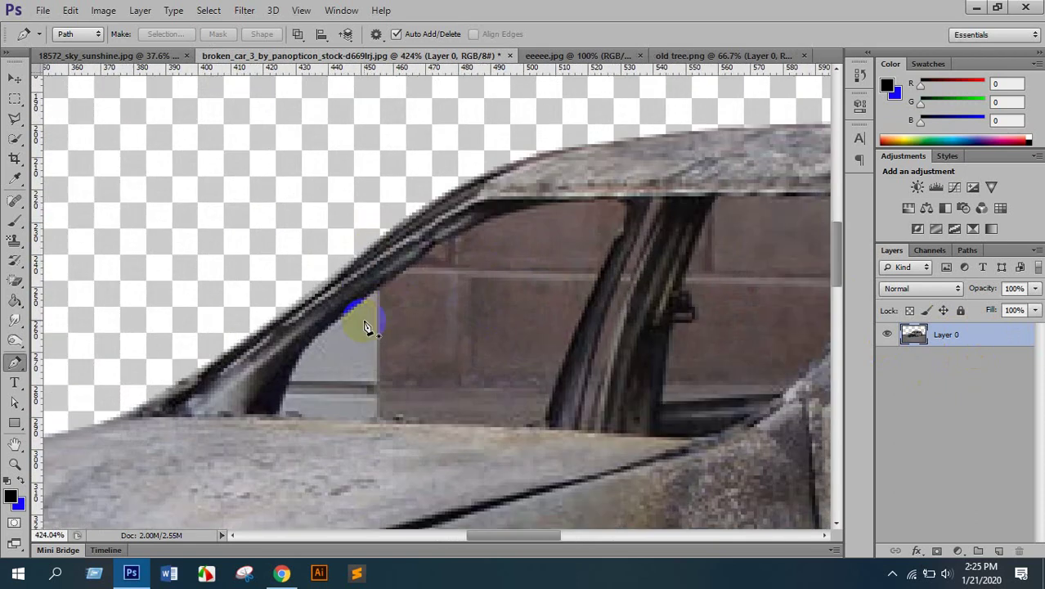
pyautogui.click(348, 318)
pyautogui.click(471, 245)
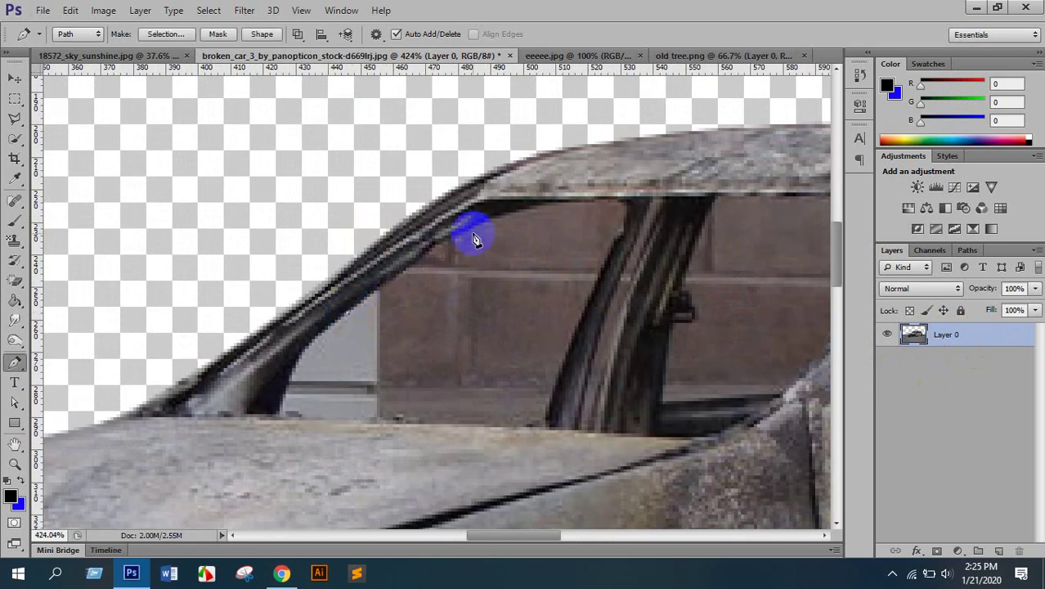
pyautogui.moveTo(474, 229); pyautogui.dragTo(502, 219)
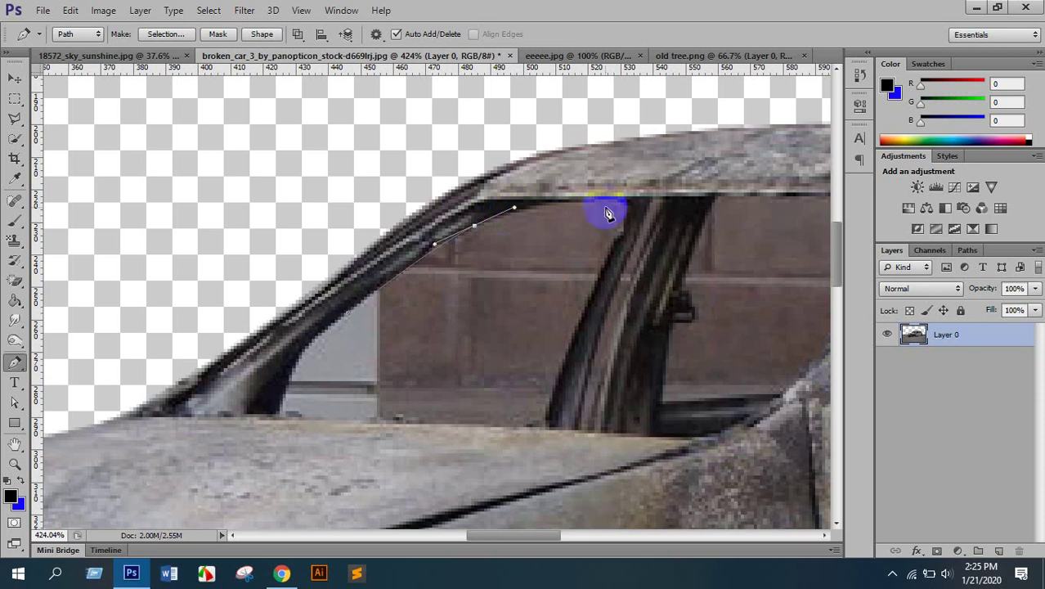
pyautogui.moveTo(616, 205); pyautogui.dragTo(645, 214)
pyautogui.moveTo(610, 255); pyautogui.dragTo(602, 273)
# Extend the path down the far pillar and along the hood's rear edge, then close it at the front pillar
pyautogui.scroll(-3, 583, 305)
pyautogui.scroll(-5, 547, 360)
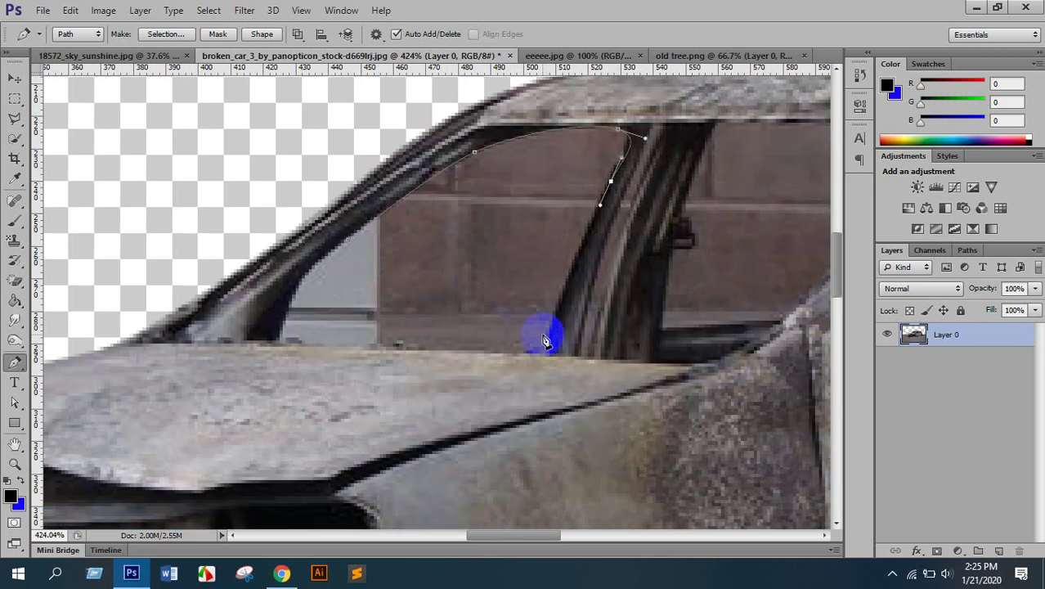
pyautogui.scroll(3, 547, 355)
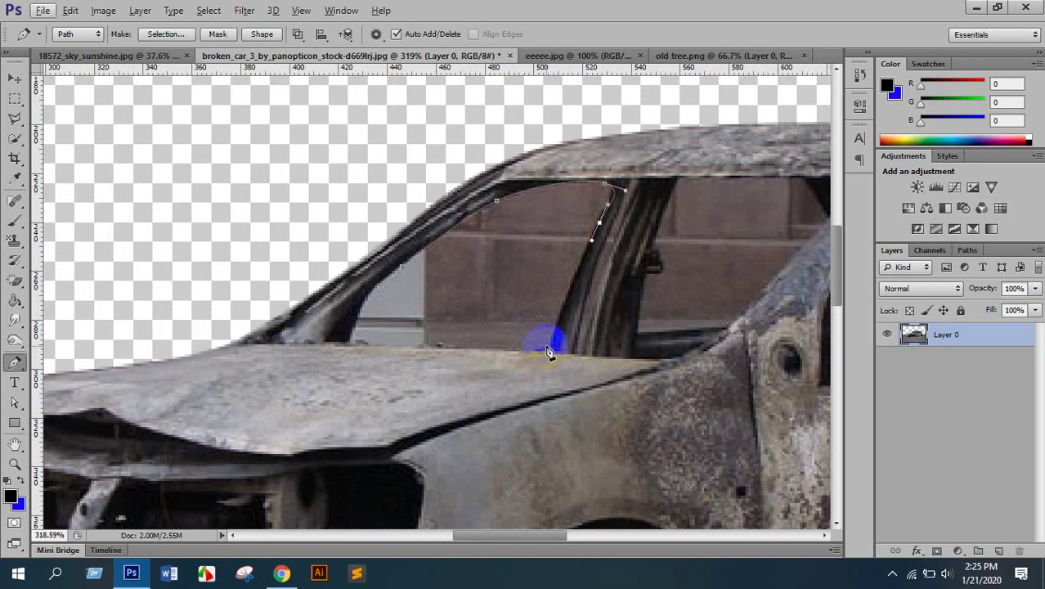
pyautogui.moveTo(550, 357); pyautogui.dragTo(540, 403)
pyautogui.click(551, 356)
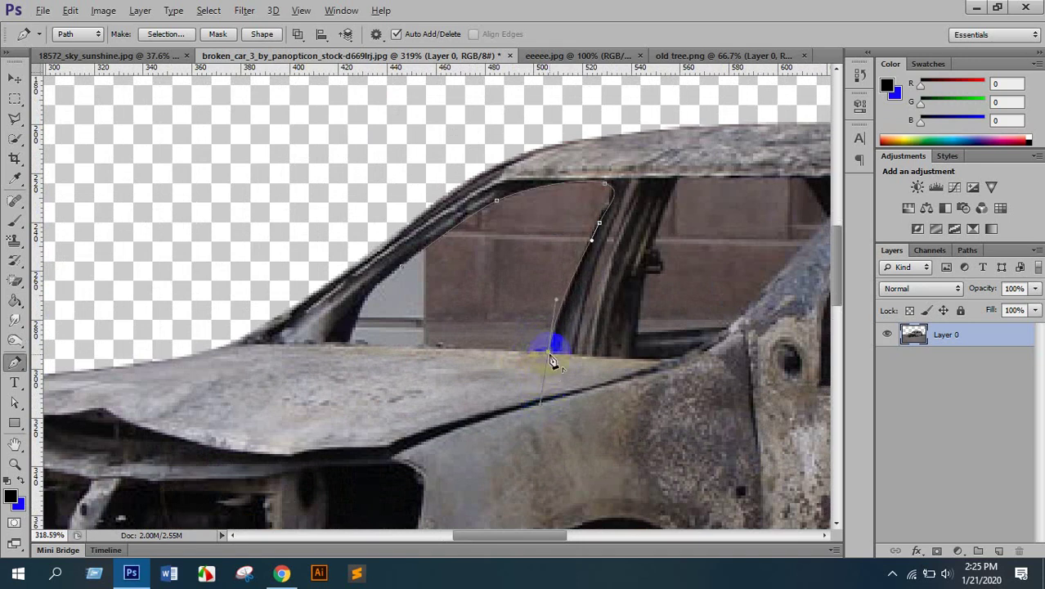
pyautogui.click(350, 353)
pyautogui.scroll(2, 346, 351)
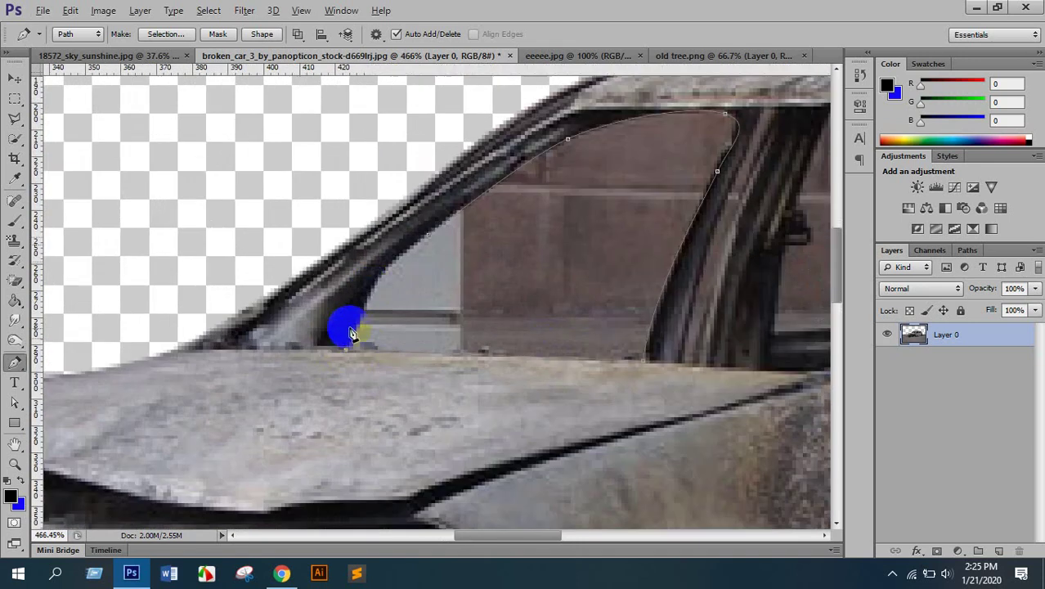
pyautogui.moveTo(363, 288); pyautogui.dragTo(483, 222)
# Convert the closed windshield path to a selection, delete the wall and door seen through it, and clear the selection
pyautogui.hotkey('ctrl', 'Return')
pyautogui.press('Delete')
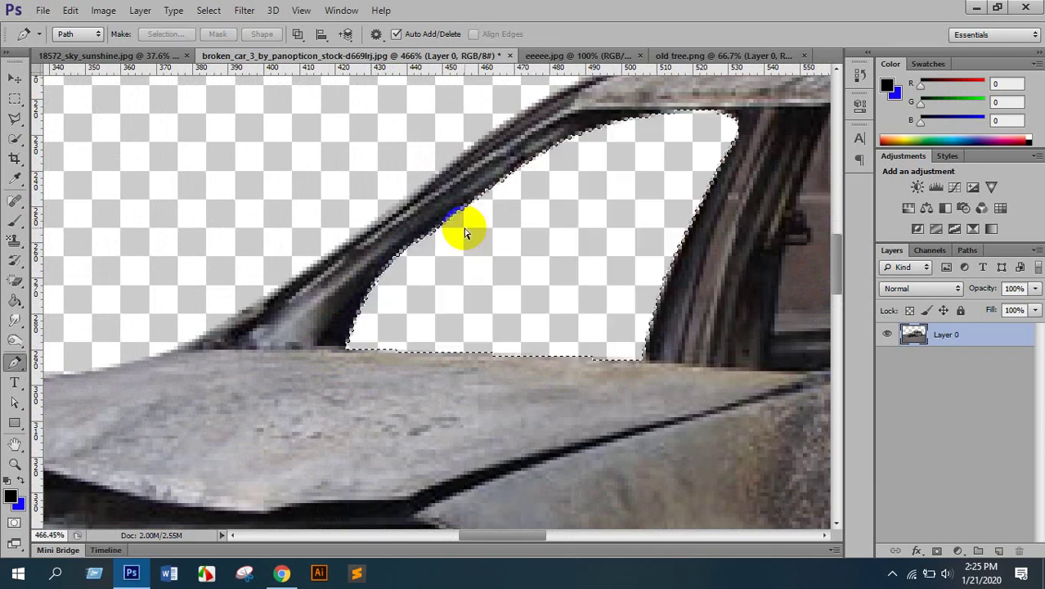
pyautogui.hotkey('ctrl', 'd')
# Start a path around the opening beside the windshield, along the roof edge and curving down to the door frame's corner
pyautogui.scroll(-2, 466, 239)
pyautogui.moveTo(558, 245); pyautogui.dragTo(96, 262)
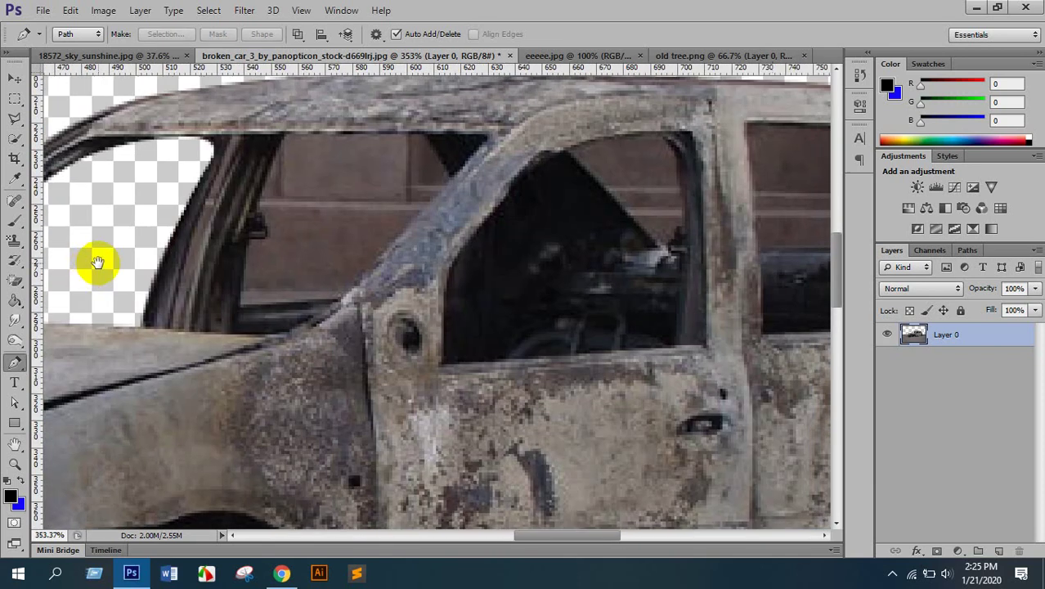
pyautogui.scroll(1, 294, 150)
pyautogui.click(292, 151)
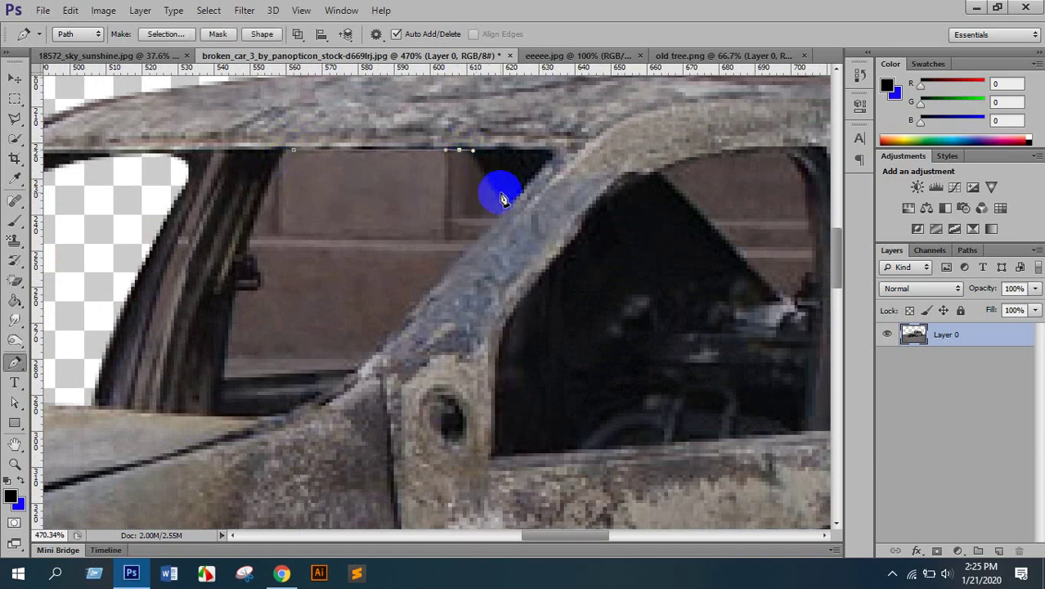
pyautogui.moveTo(509, 223); pyautogui.dragTo(519, 239)
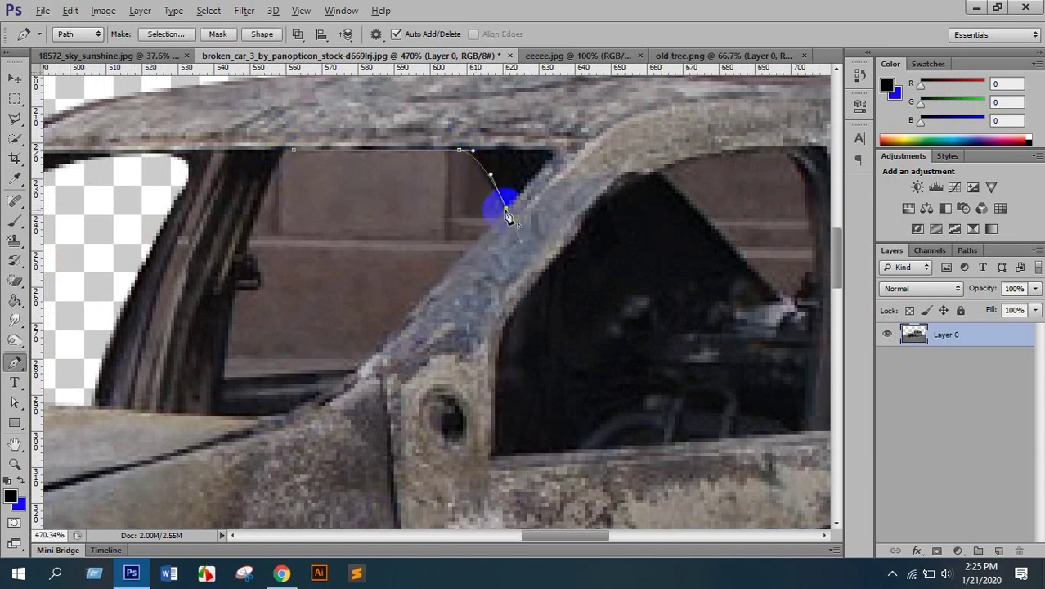
pyautogui.keyDown('alt'); pyautogui.click(506, 208); pyautogui.keyUp('alt')
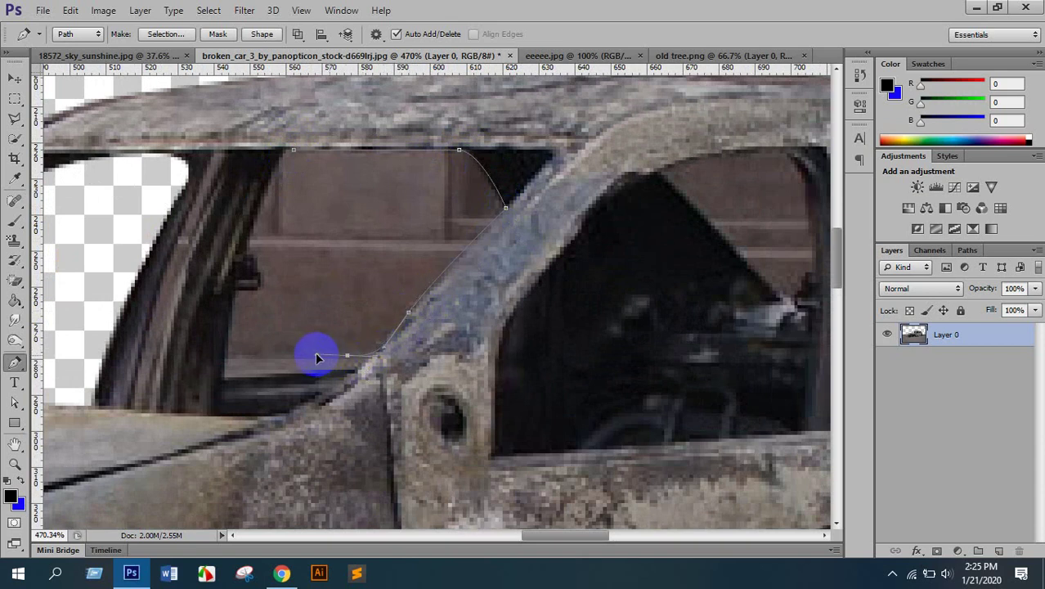
# Continue the path along the opening's lower edge, up the inner pillar around the small protruding part, and close it at the roof
pyautogui.click(313, 355)
pyautogui.click(228, 358)
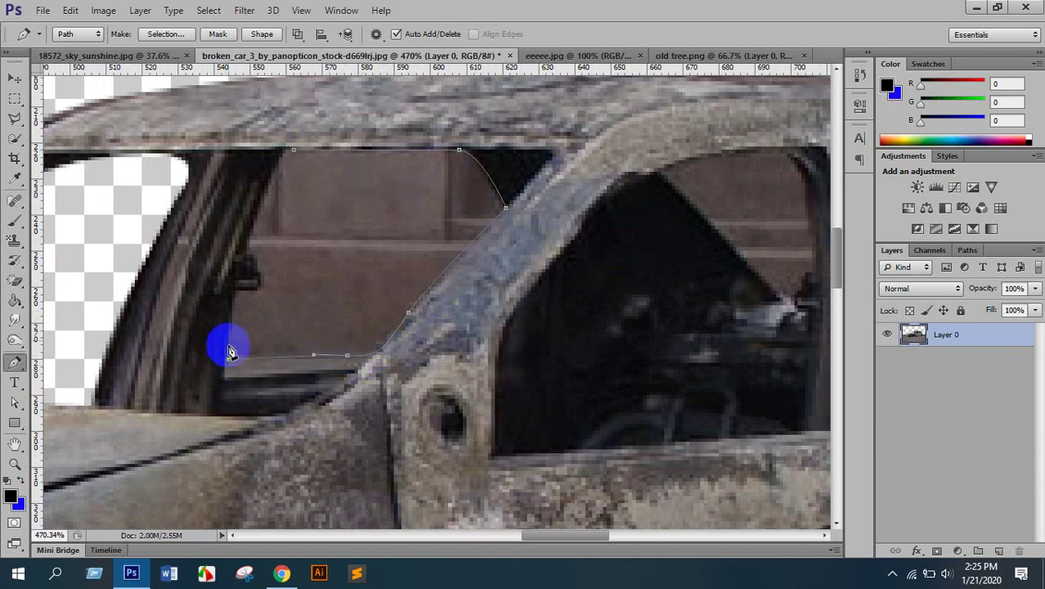
pyautogui.click(235, 292)
pyautogui.click(232, 291)
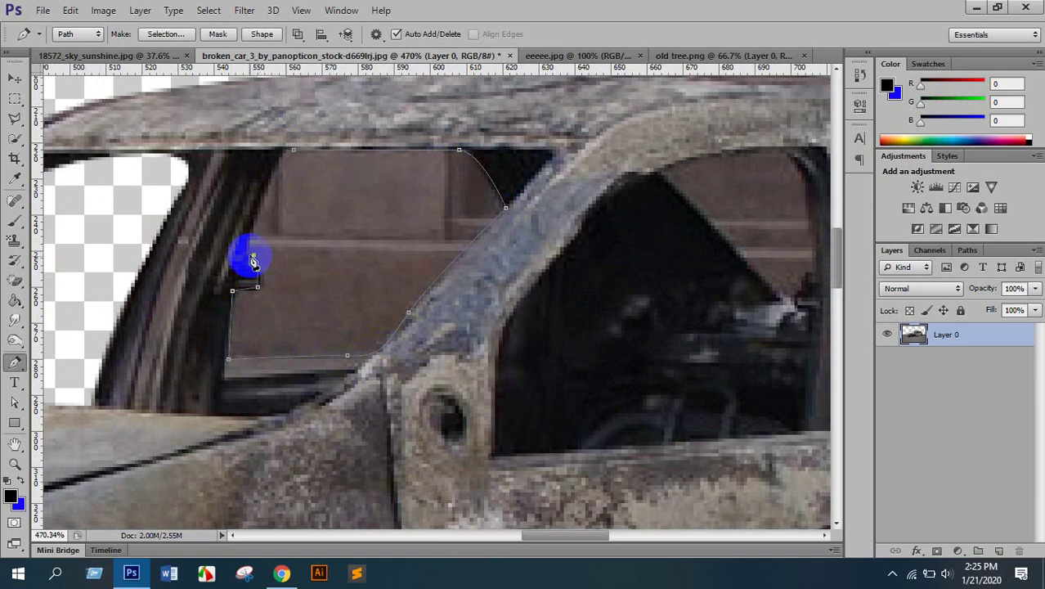
pyautogui.click(243, 256)
pyautogui.click(290, 168)
# Delete the wall inside this second opening by turning its path into a selection, then deselect
pyautogui.hotkey('ctrl', 'Return')
pyautogui.press('Delete')
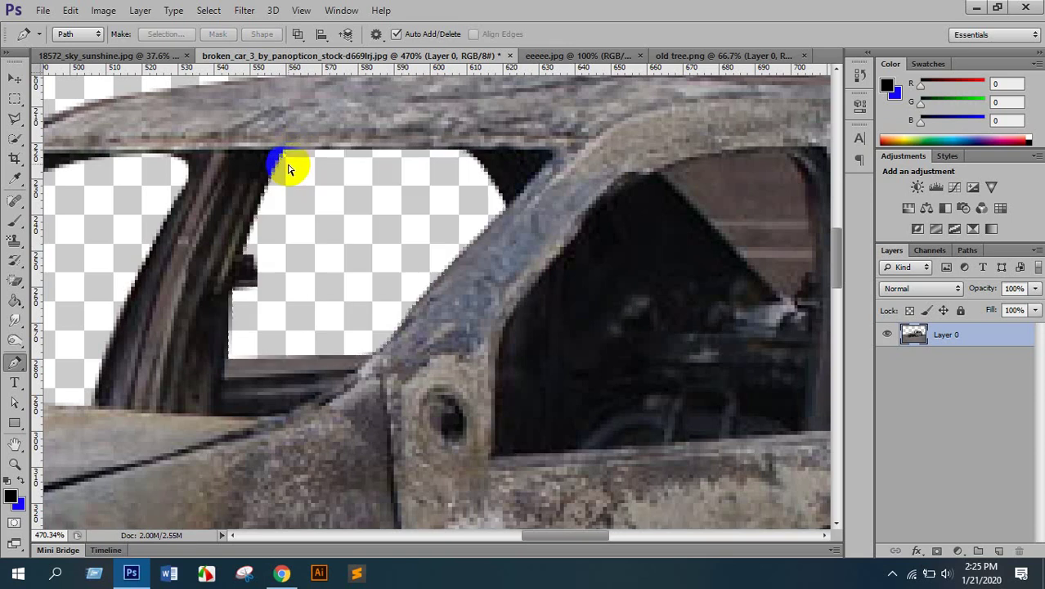
pyautogui.hotkey('ctrl', 'd')
# Outline the triangular piece of wall in the front door window with a closed pen path and delete it through a selection
pyautogui.moveTo(388, 211); pyautogui.dragTo(58, 219)
pyautogui.scroll(3, 306, 201)
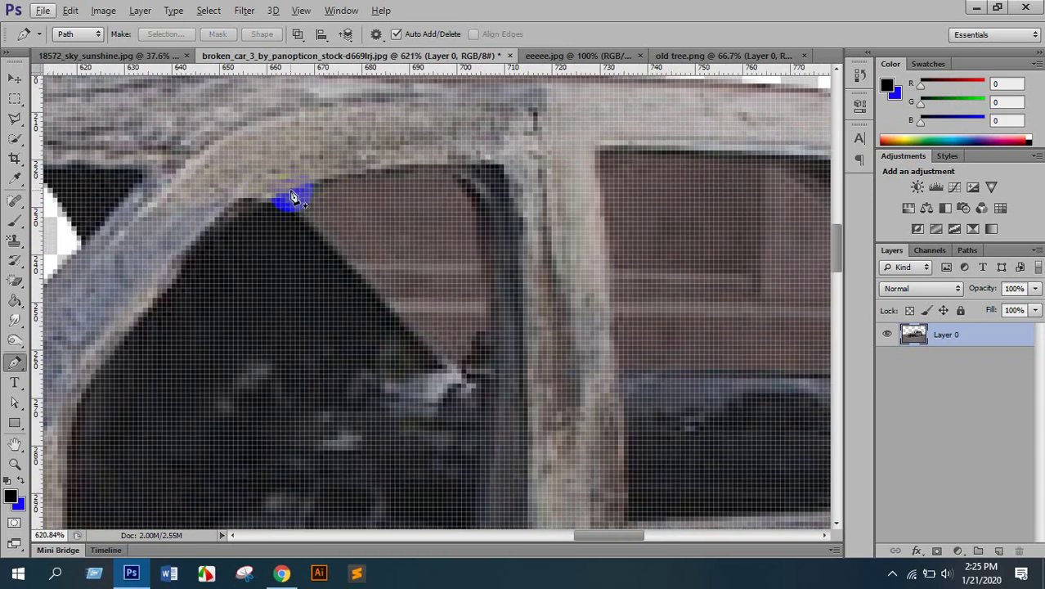
pyautogui.scroll(-3, 296, 202)
pyautogui.click(285, 200)
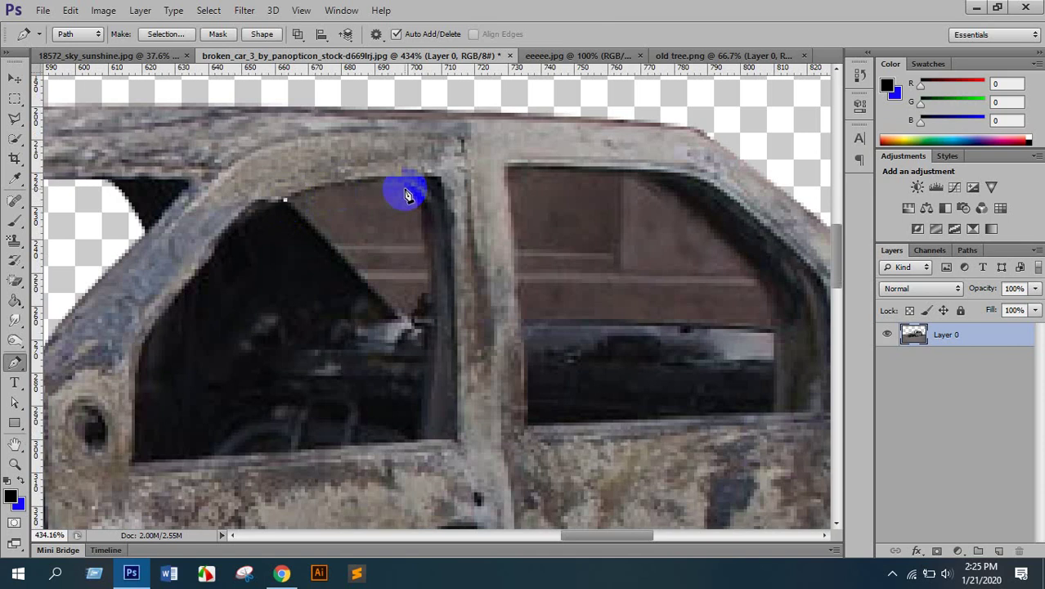
pyautogui.moveTo(402, 184); pyautogui.dragTo(438, 189)
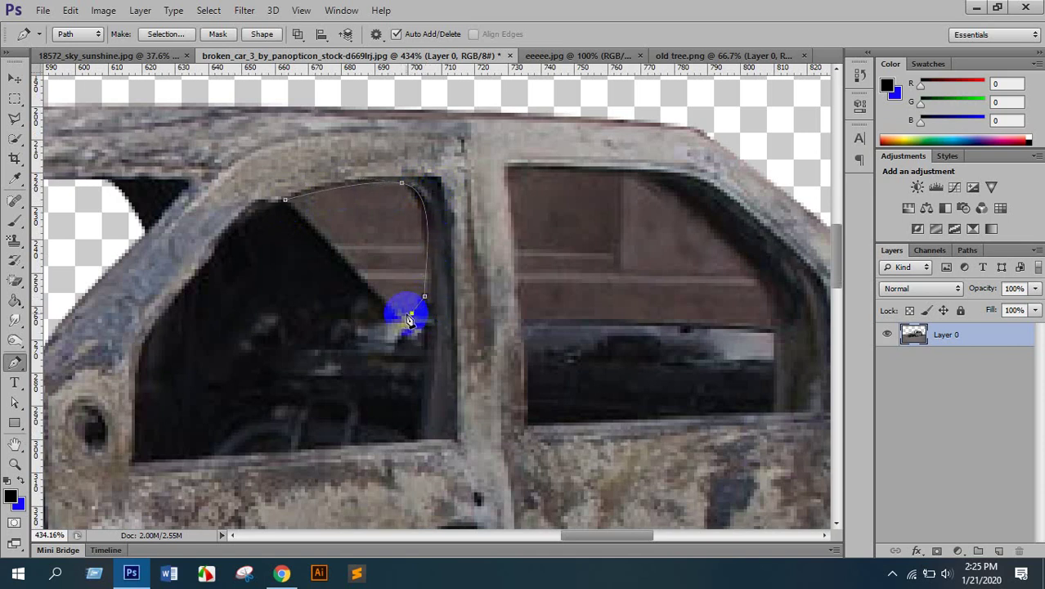
pyautogui.click(291, 209)
pyautogui.hotkey('ctrl', 'Return')
pyautogui.press('Delete')
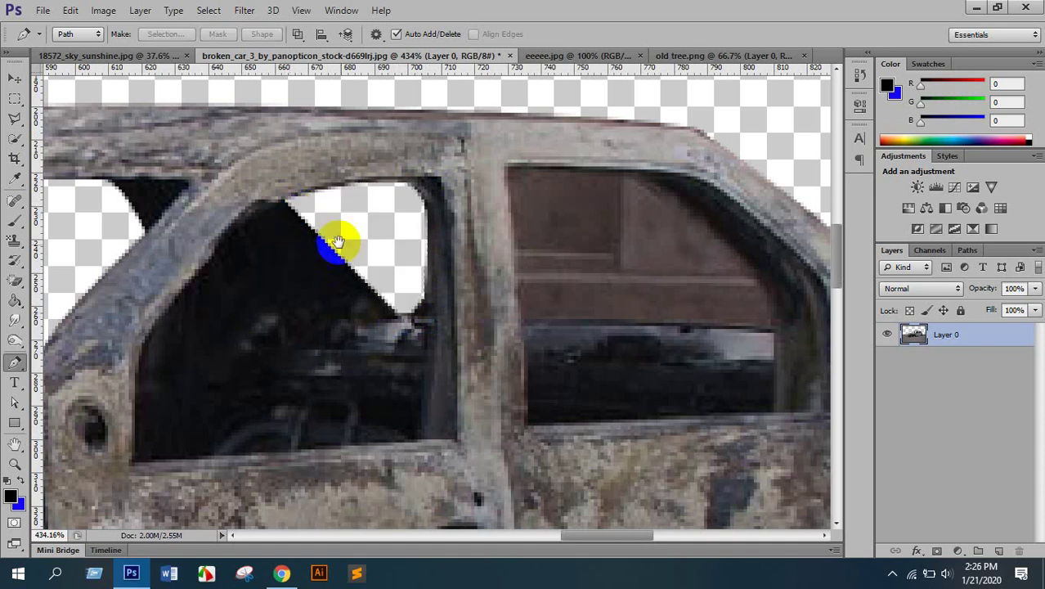
# Trace the wall area in the rear door window with a closed pen path, convert it to a selection and delete it
pyautogui.moveTo(341, 233); pyautogui.dragTo(182, 226)
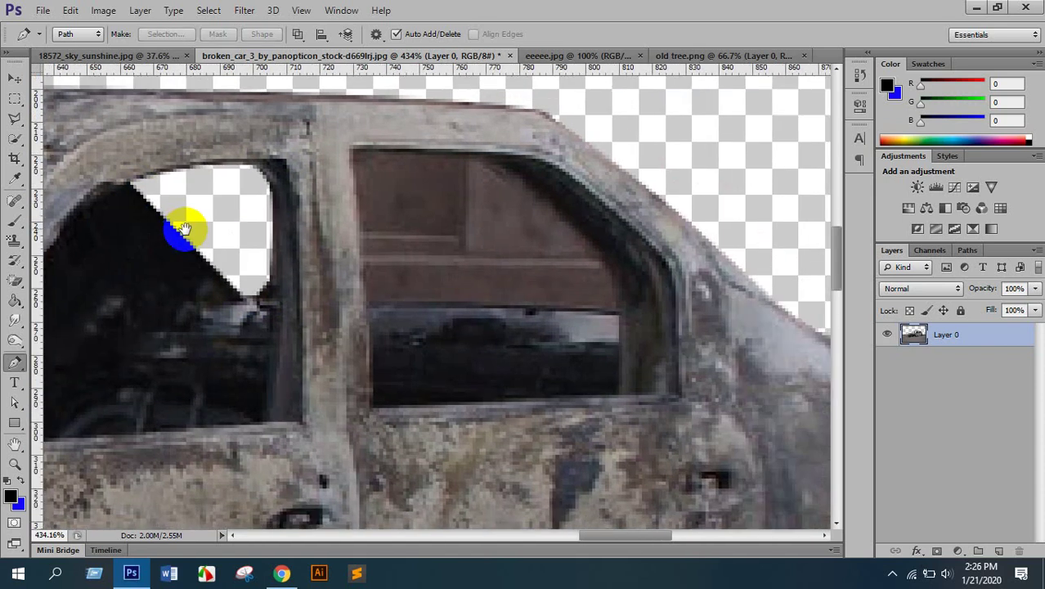
pyautogui.click(354, 152)
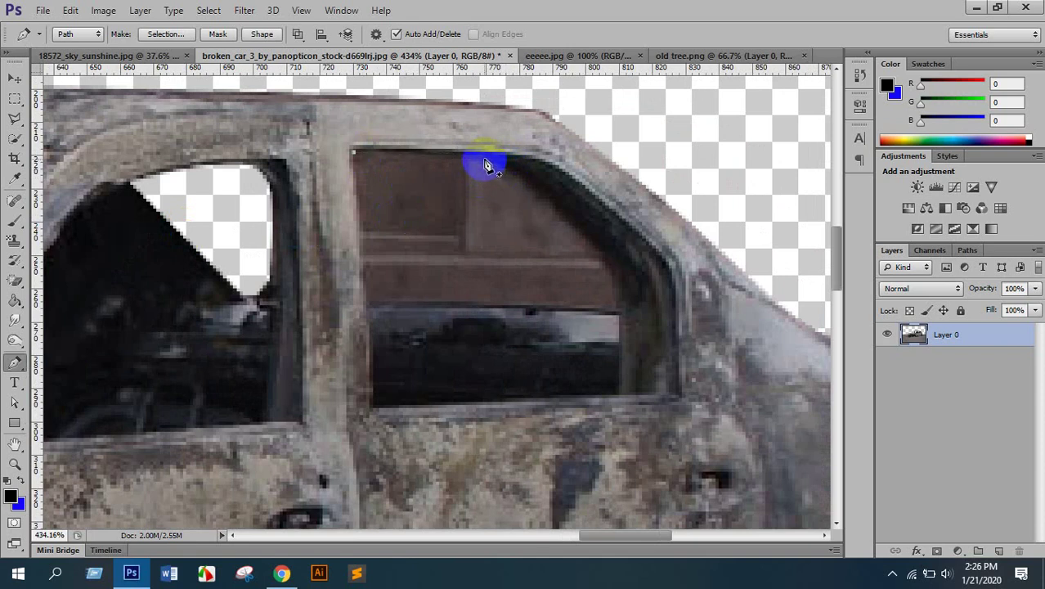
pyautogui.hotkey('ctrl', 'z')
pyautogui.moveTo(621, 310); pyautogui.dragTo(623, 388)
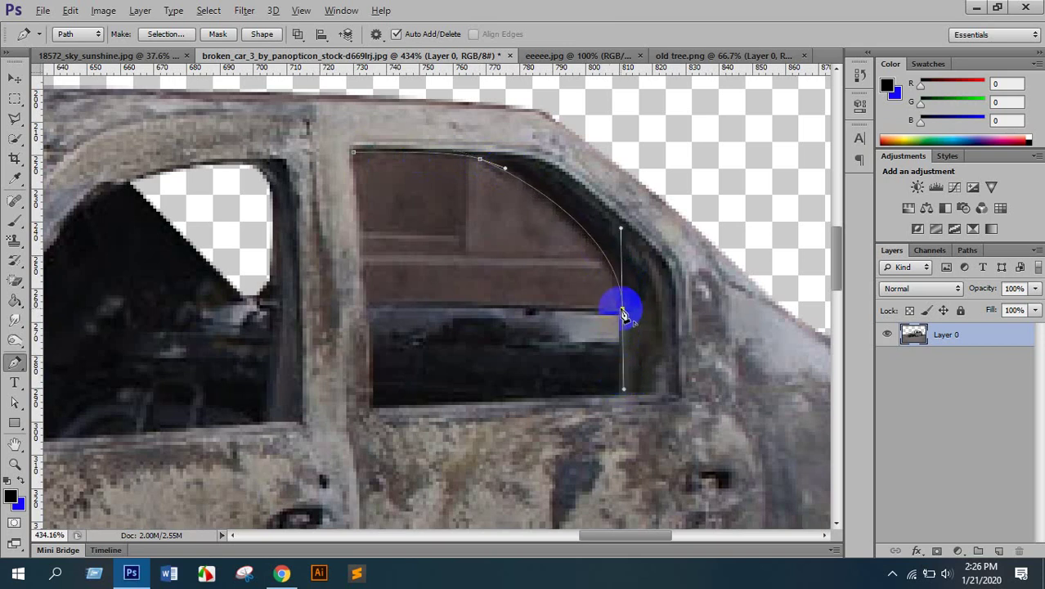
pyautogui.keyDown('alt'); pyautogui.click(622, 310); pyautogui.keyUp('alt')
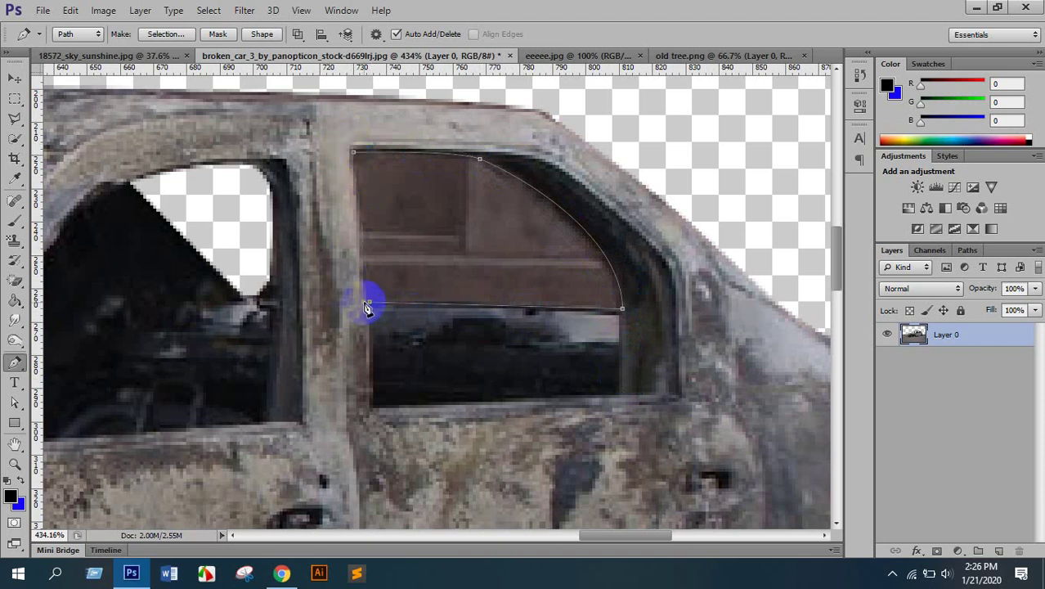
pyautogui.click(353, 154)
pyautogui.hotkey('ctrl', 'Return')
pyautogui.press('Delete')
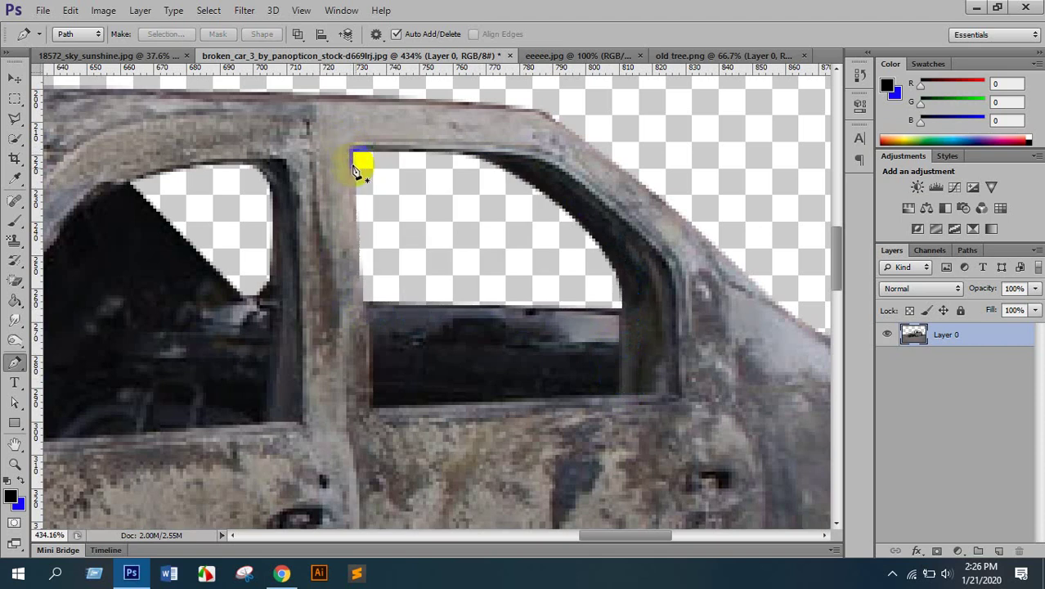
# Bring the whole picture from 18572_sky_sunshine.jpg into the broken car document as a new layer
pyautogui.scroll(-6, 355, 168)
pyautogui.scroll(4, 427, 245)
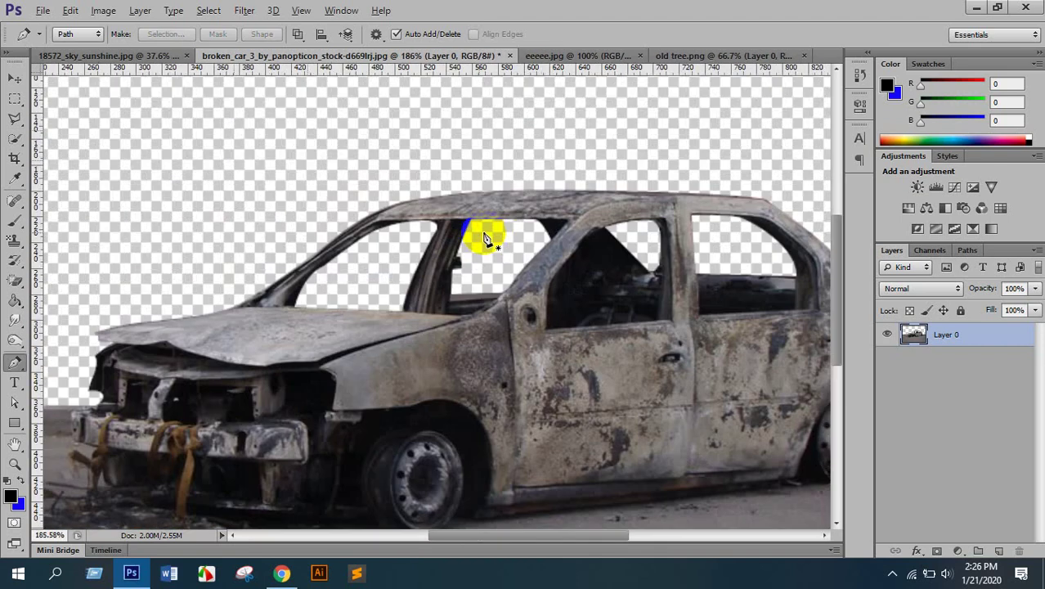
pyautogui.scroll(-5, 484, 238)
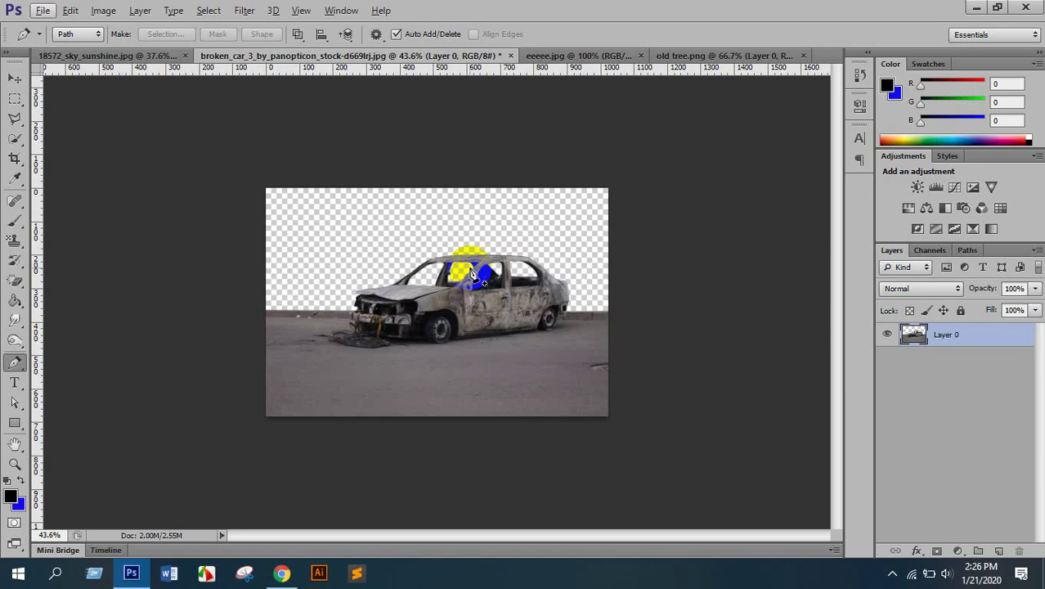
pyautogui.click(145, 55)
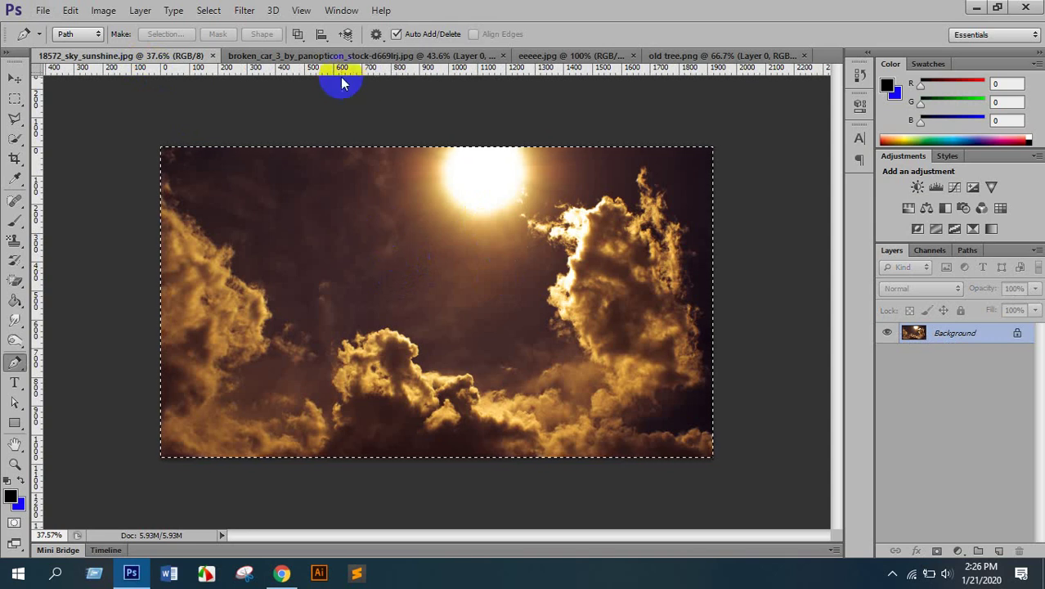
pyautogui.click(362, 55)
pyautogui.hotkey('ctrl', 'v')
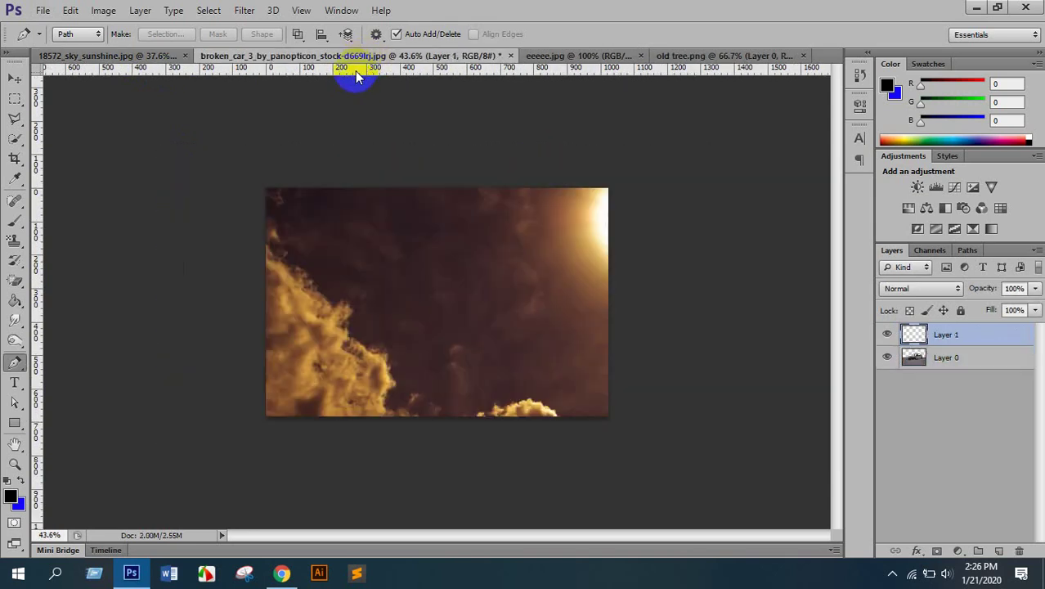
# Scale the sky layer to about 53.5%, fit it across the canvas width over the upper area, and stack it below the car layer
pyautogui.hotkey('ctrl', 't')
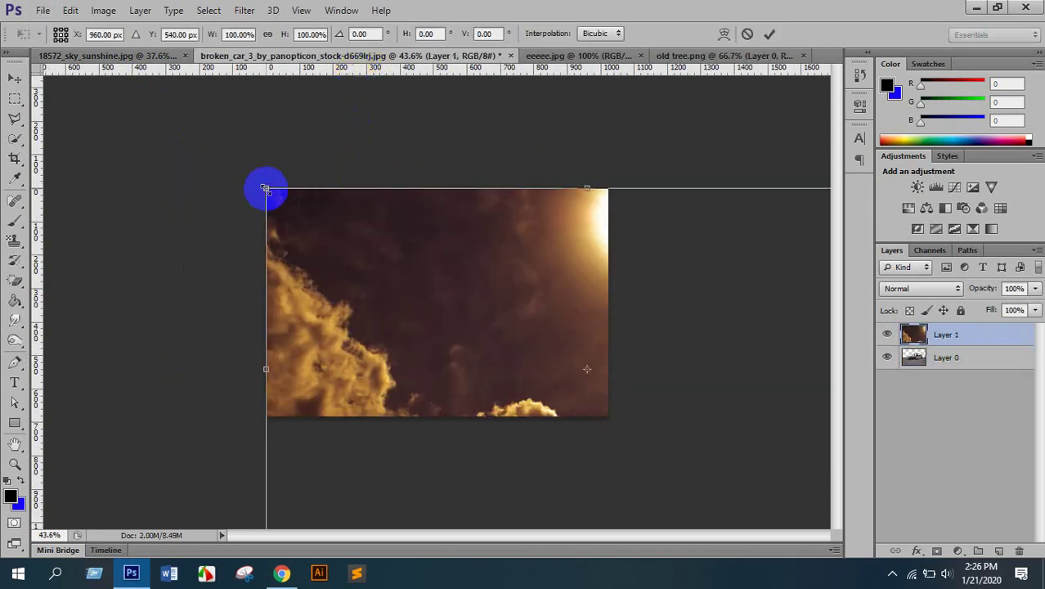
pyautogui.moveTo(266, 188); pyautogui.dragTo(482, 309)
pyautogui.moveTo(495, 373); pyautogui.dragTo(349, 253)
pyautogui.moveTo(482, 295); pyautogui.dragTo(617, 373)
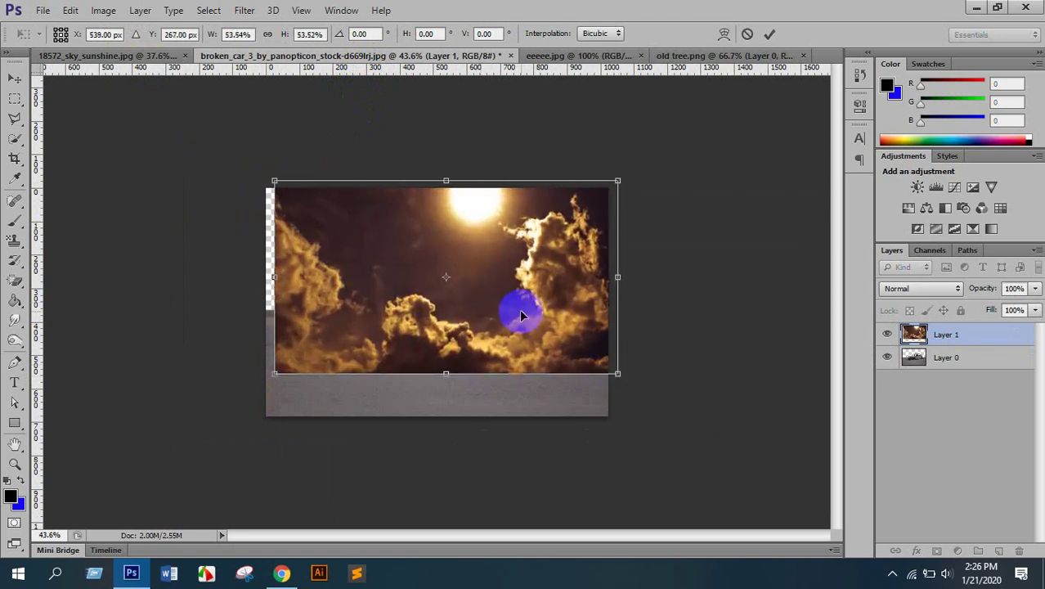
pyautogui.moveTo(521, 315); pyautogui.dragTo(512, 305)
pyautogui.press('p')
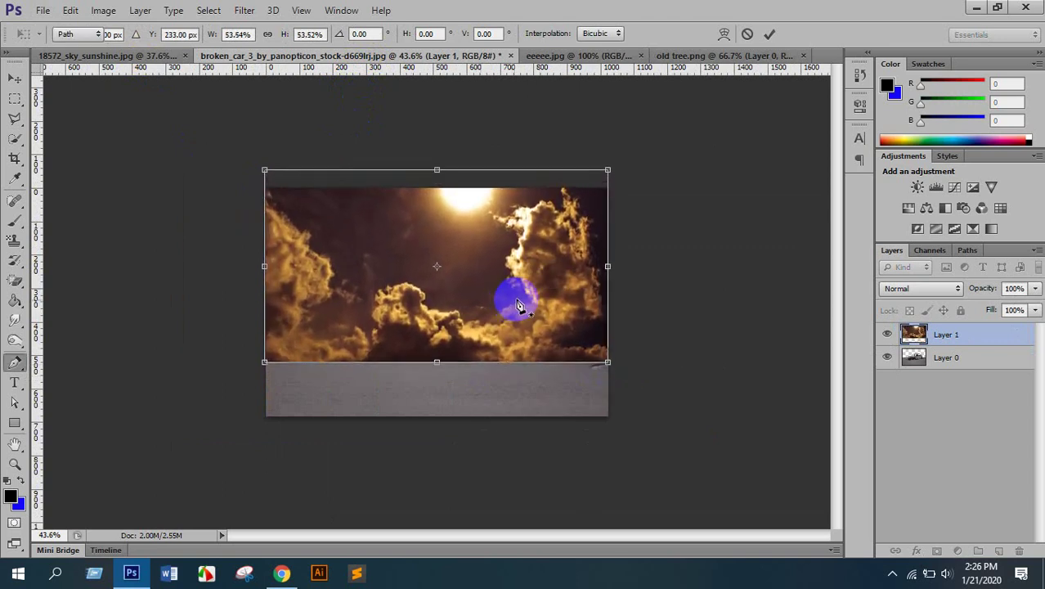
pyautogui.click(516, 307)
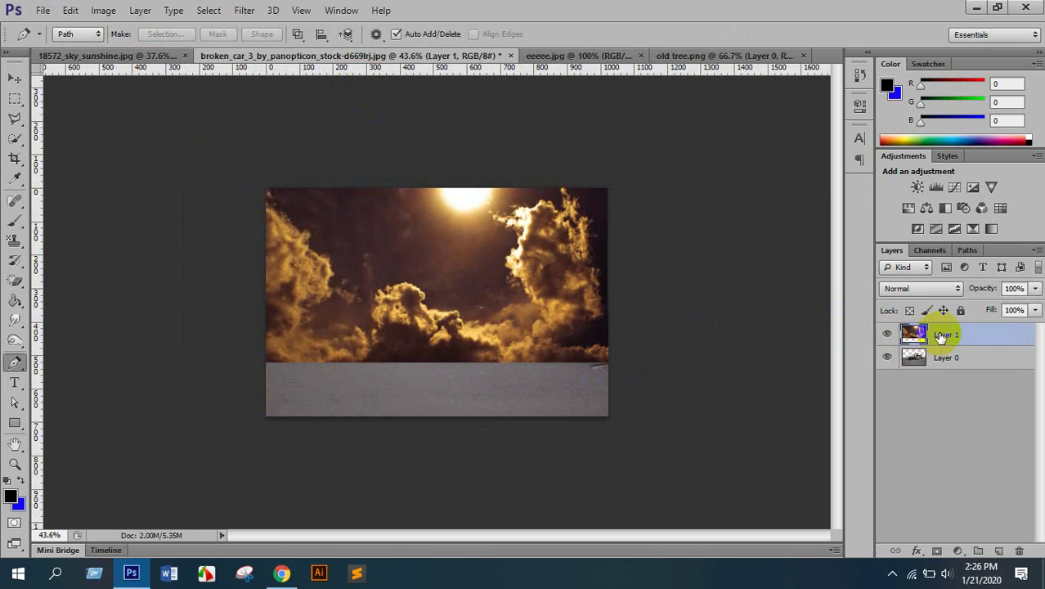
pyautogui.moveTo(940, 335); pyautogui.dragTo(944, 357)
pyautogui.scroll(3, 491, 274)
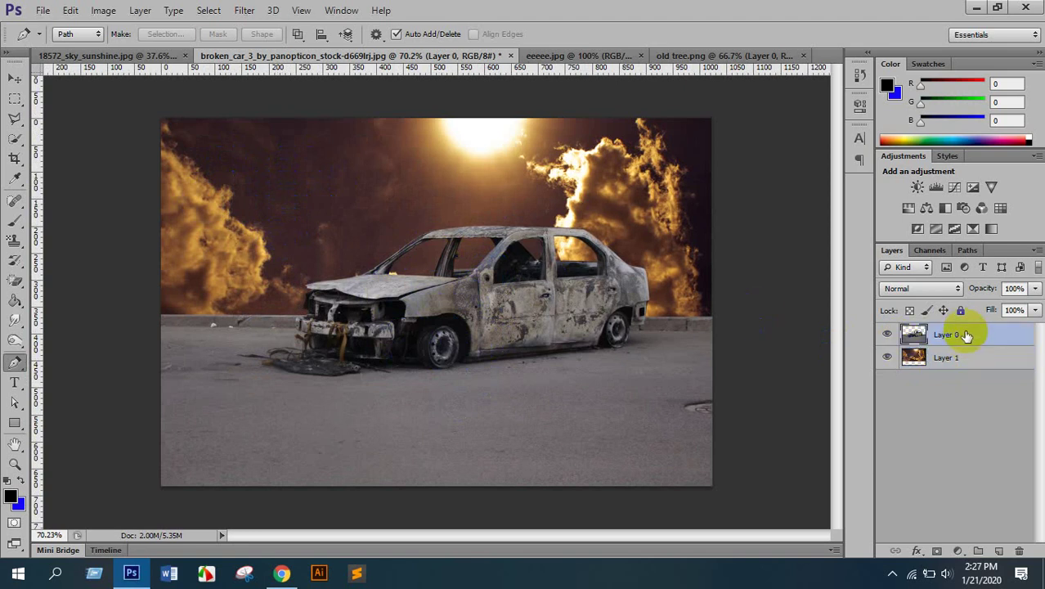
# Warm the car and road layer with a Color Balance of +78 toward red and -73 toward yellow in the midtones
pyautogui.hotkey('ctrl', 'b')
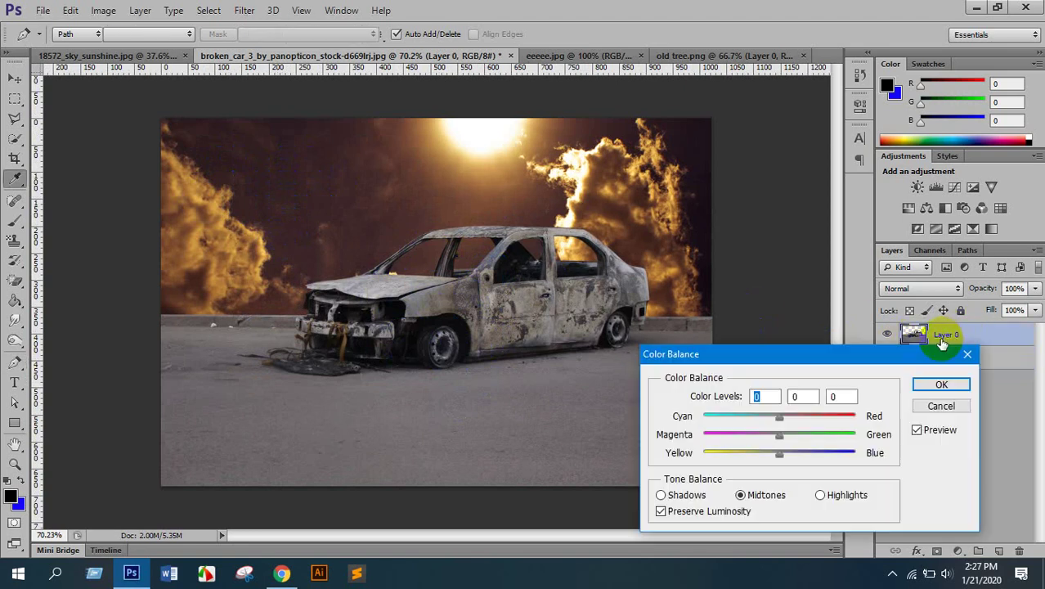
pyautogui.moveTo(864, 346); pyautogui.dragTo(805, 221)
pyautogui.moveTo(801, 284); pyautogui.dragTo(837, 276)
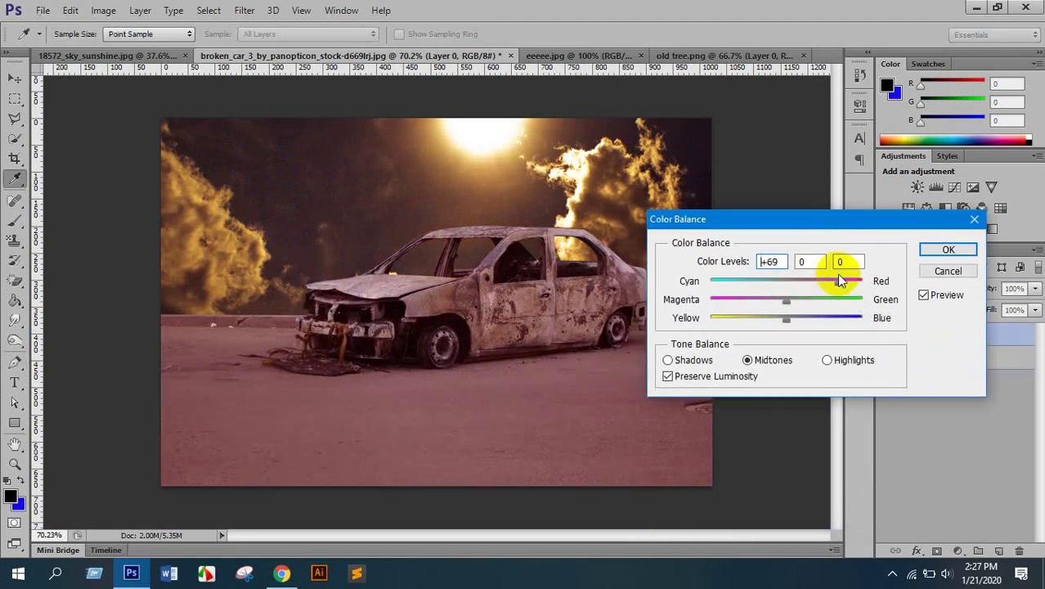
pyautogui.moveTo(787, 317); pyautogui.dragTo(730, 319)
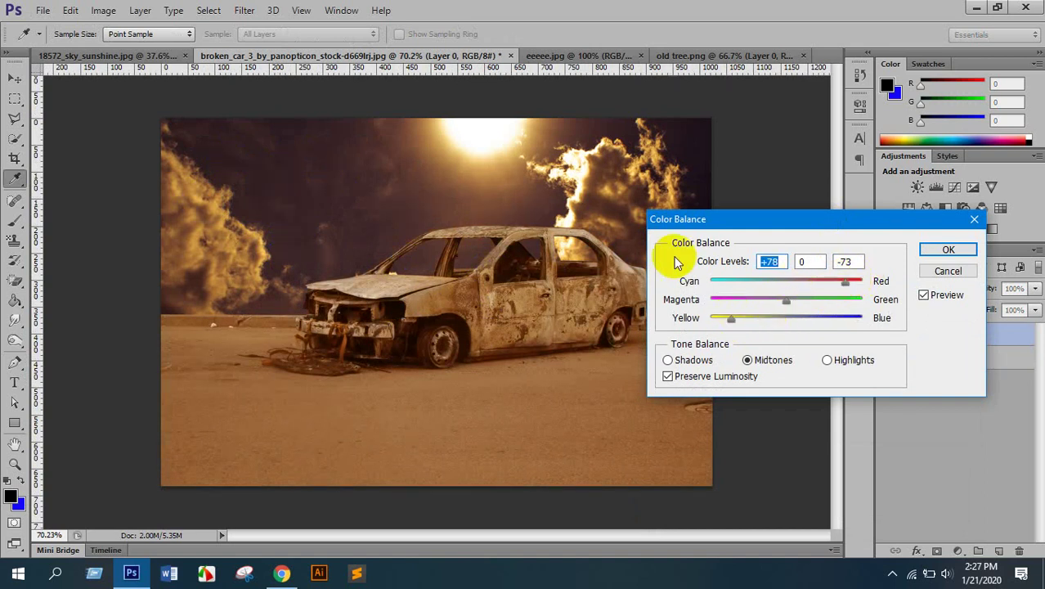
pyautogui.click(563, 218)
pyautogui.click(939, 251)
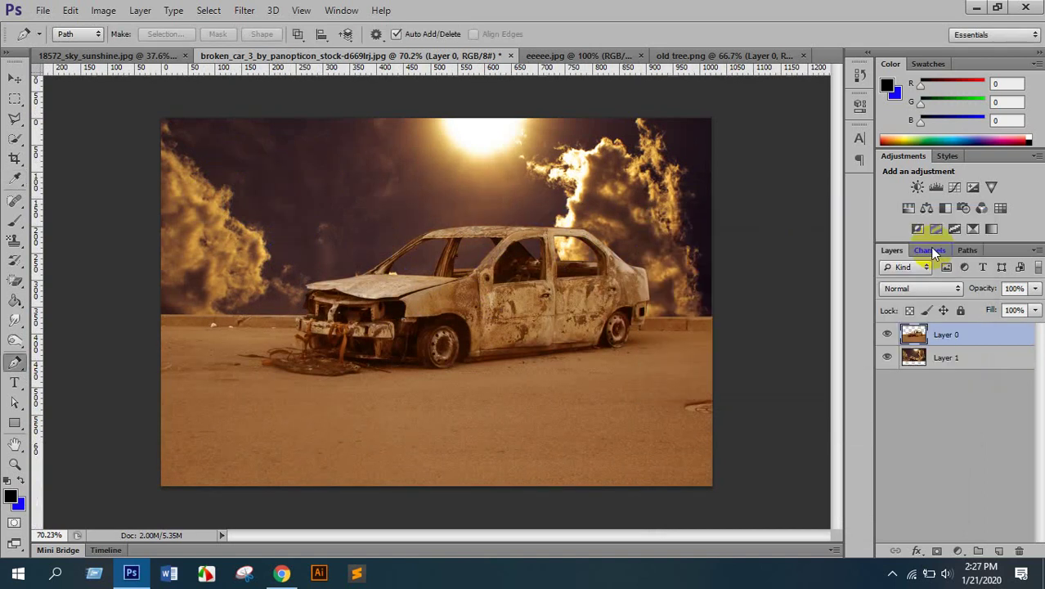
# Darken the car and road layer with Levels by raising the shadow input level to 31
pyautogui.hotkey('ctrl', 'l')
pyautogui.click(652, 315)
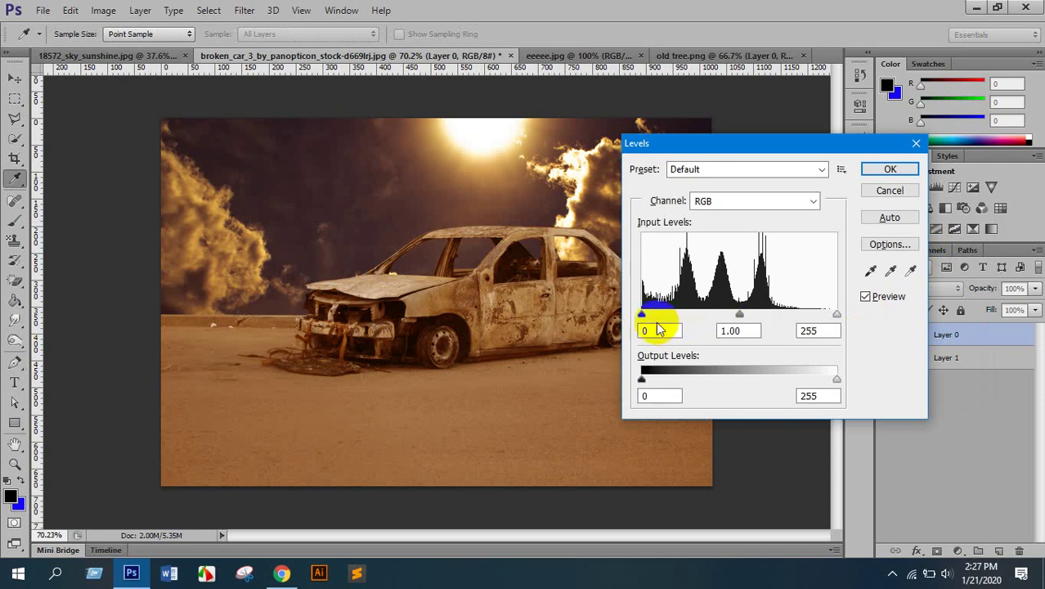
pyautogui.moveTo(648, 317); pyautogui.dragTo(666, 317)
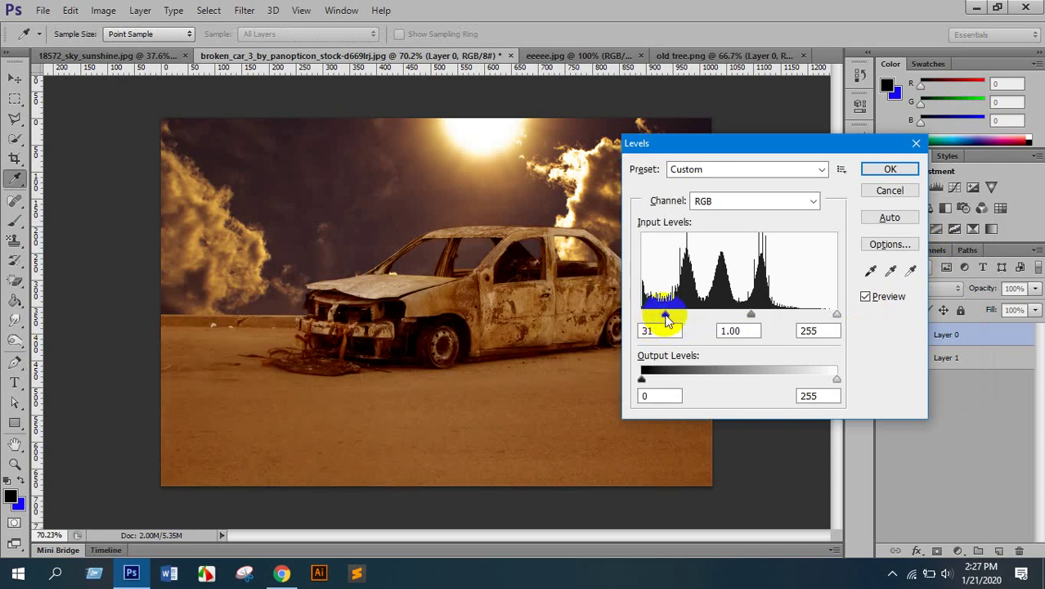
pyautogui.click(896, 169)
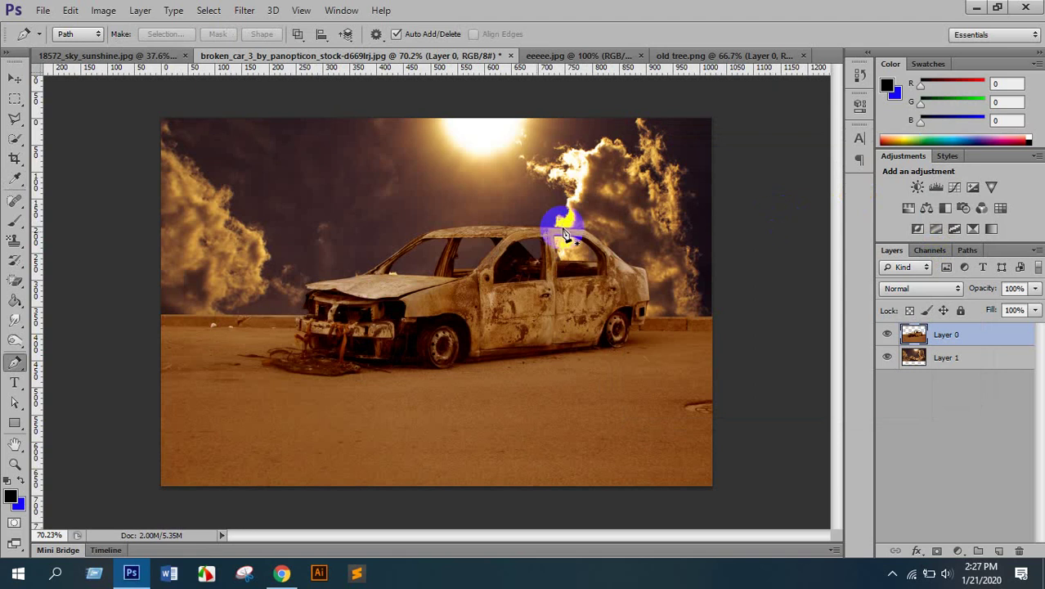
# Examine the cut-out edges of the car's roof, windshield pillar and windows against the sky
pyautogui.scroll(8, 422, 248)
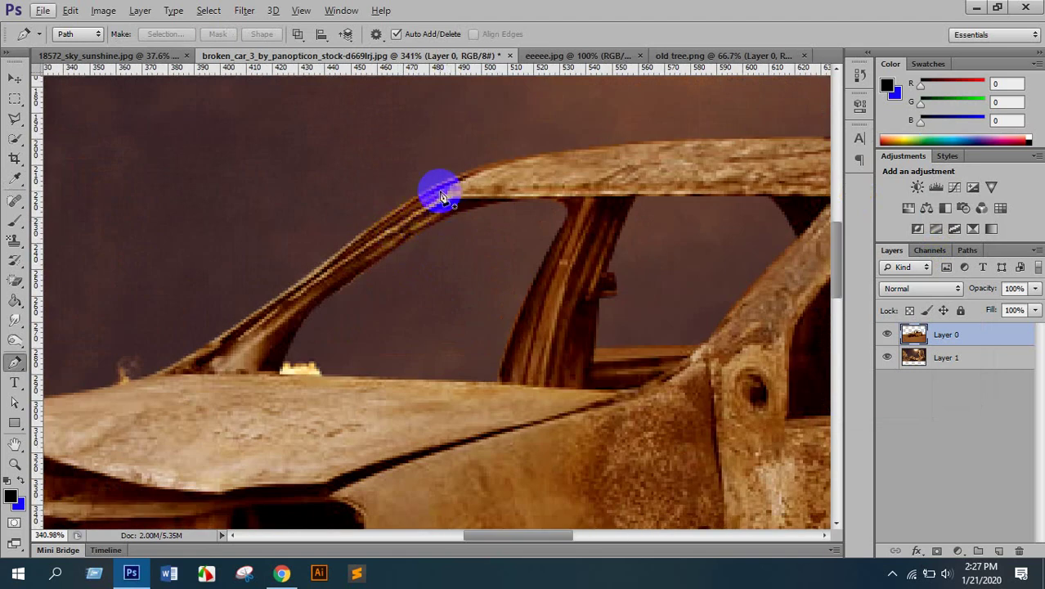
pyautogui.scroll(1, 319, 274)
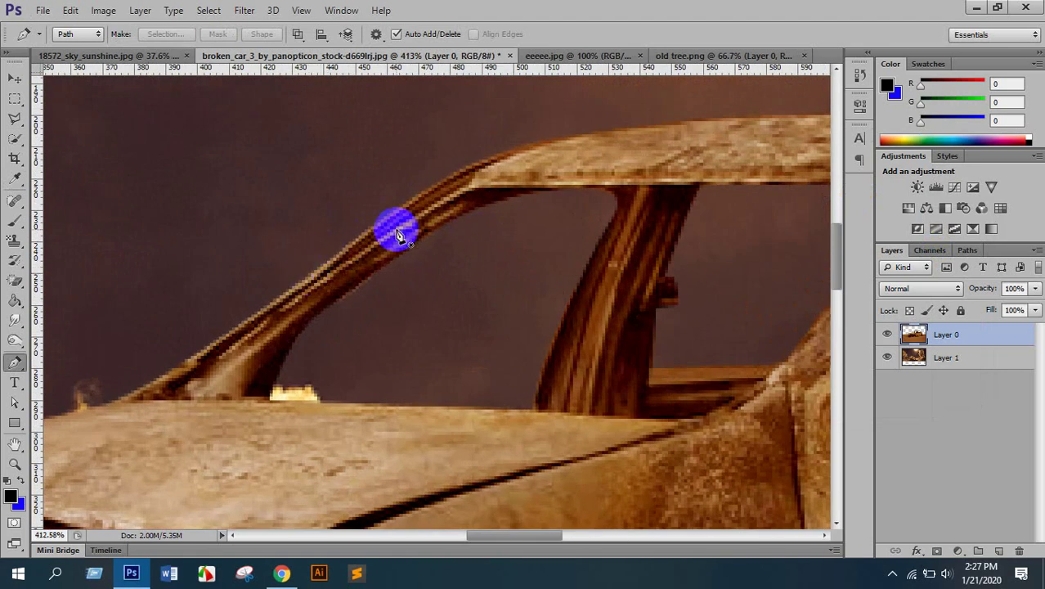
pyautogui.scroll(-5, 642, 223)
pyautogui.scroll(-2, 562, 268)
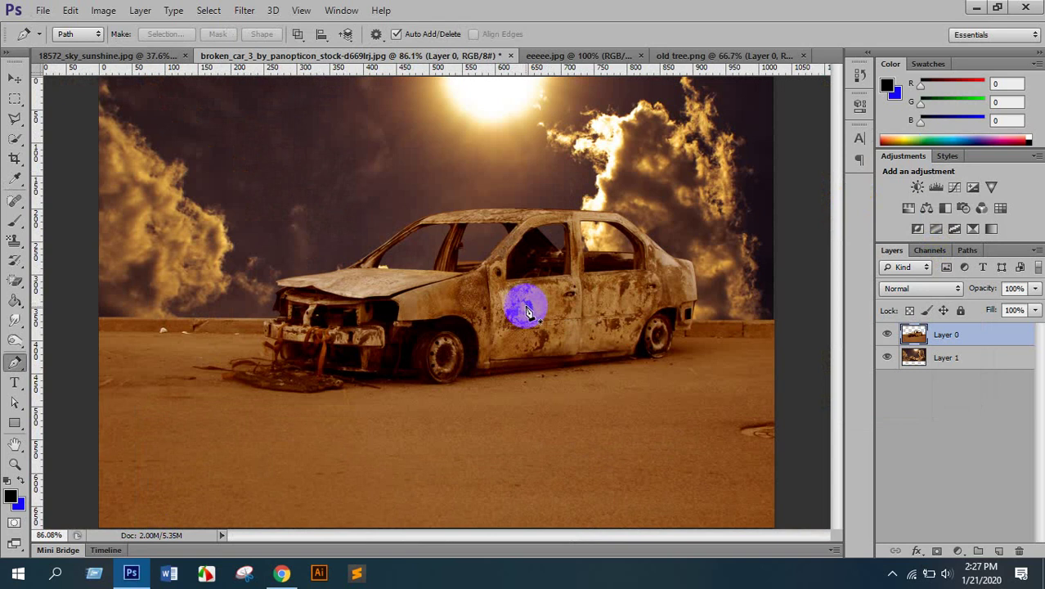
pyautogui.scroll(4, 602, 261)
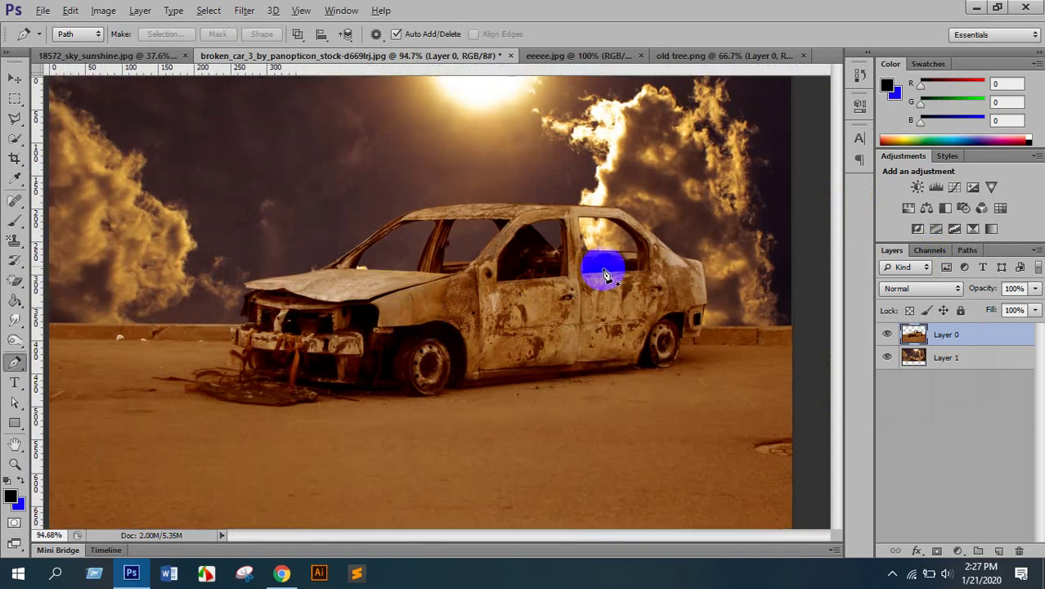
pyautogui.scroll(-4, 712, 301)
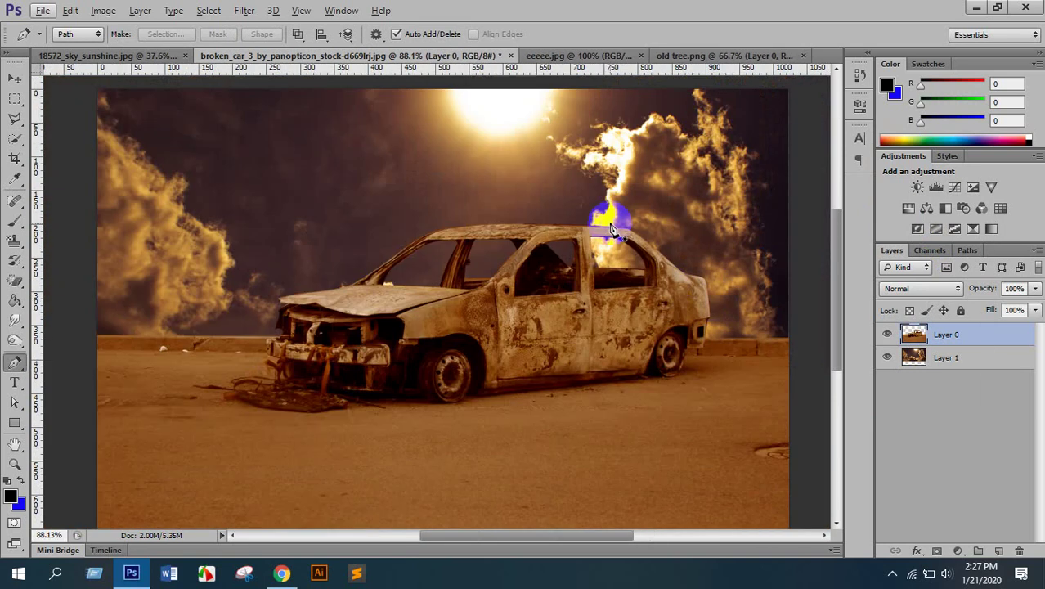
pyautogui.scroll(4, 458, 250)
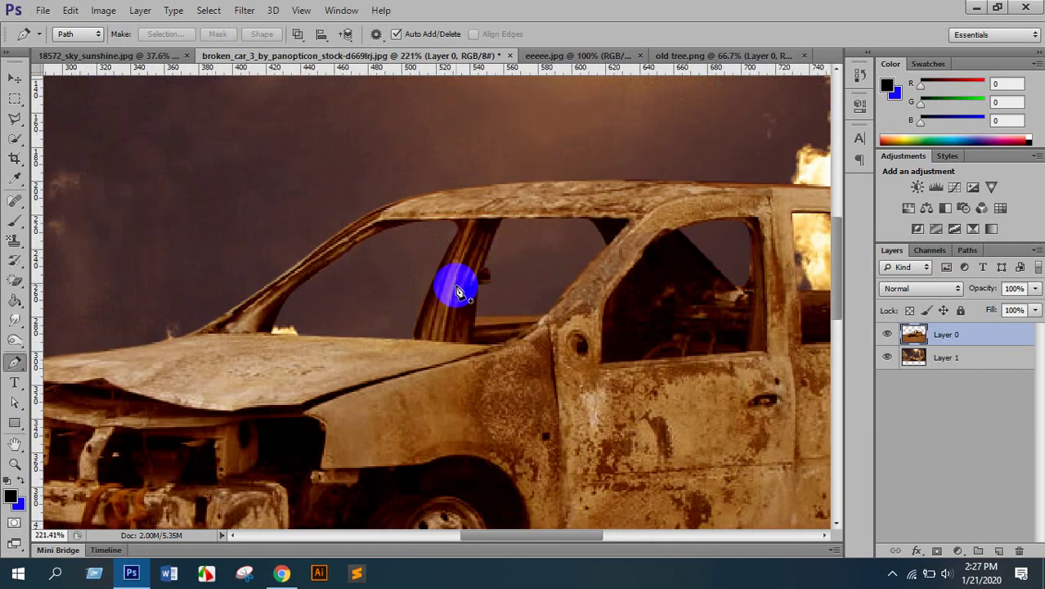
pyautogui.scroll(2, 491, 262)
pyautogui.scroll(-2, 482, 286)
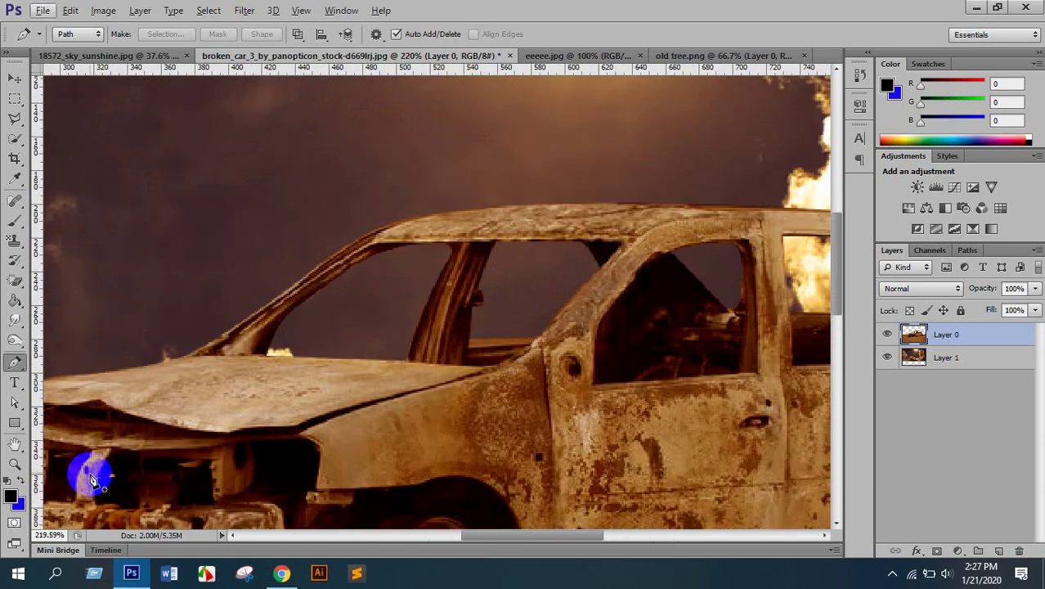
# Soften the outer edge of the windshield pillar with the Blur tool at 50% strength and a 30 px brush
pyautogui.click(15, 344)
pyautogui.click(15, 320)
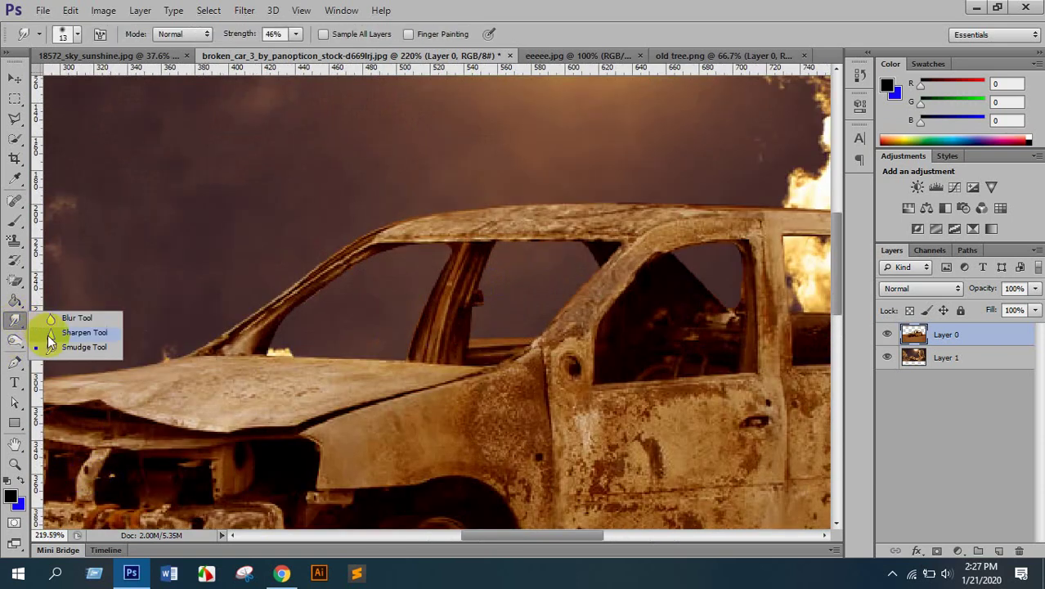
pyautogui.click(67, 322)
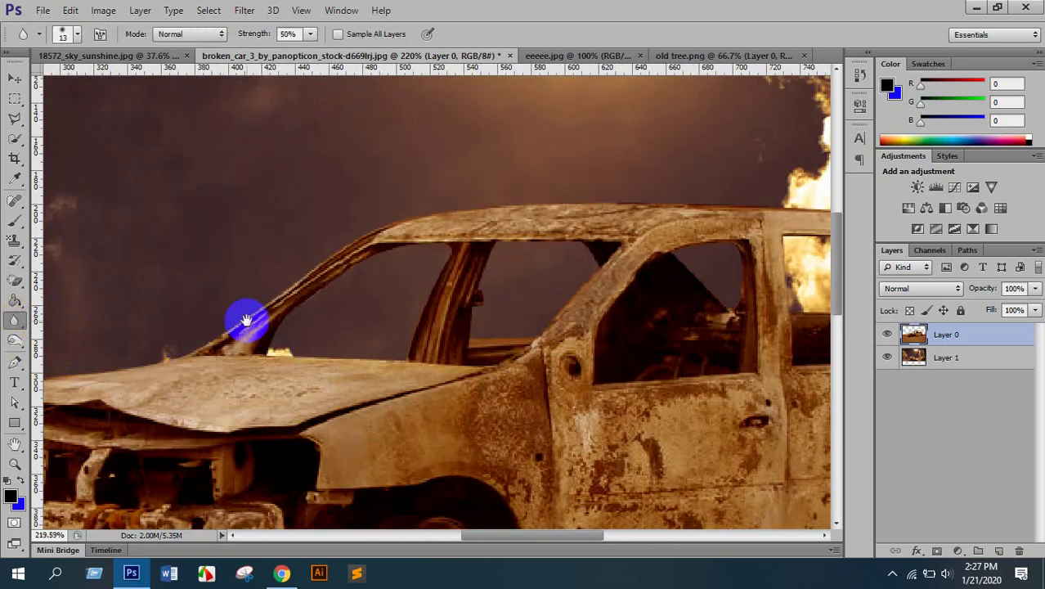
pyautogui.moveTo(246, 314); pyautogui.dragTo(362, 333)
pyautogui.press(']')
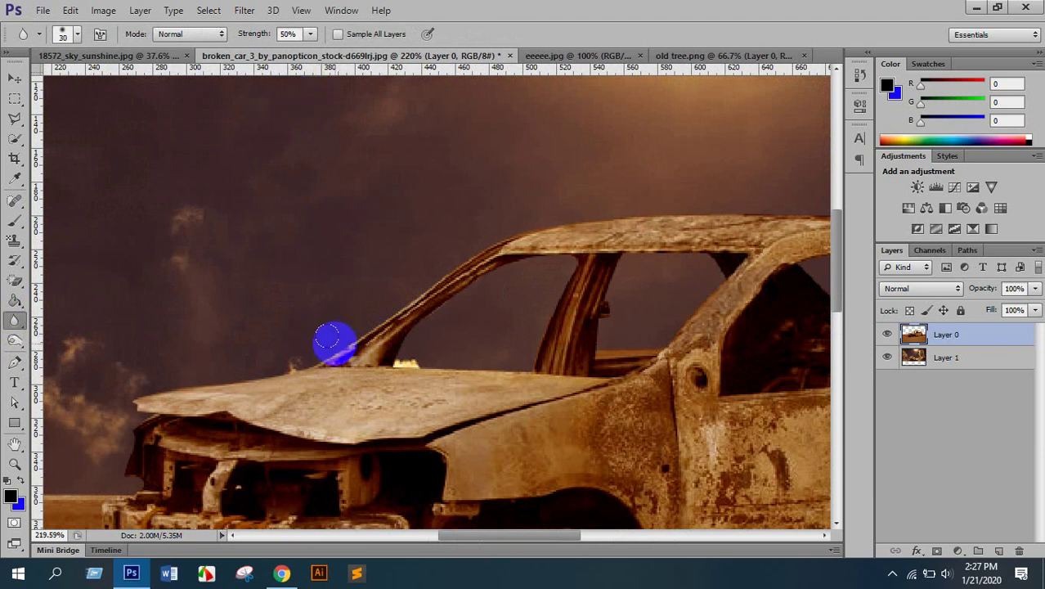
pyautogui.moveTo(327, 335)
pyautogui.mouseDown()
pyautogui.moveTo(481, 238)
pyautogui.moveTo(394, 349)
pyautogui.moveTo(444, 297)
pyautogui.moveTo(549, 260)
pyautogui.moveTo(531, 339)
pyautogui.moveTo(495, 233)
pyautogui.mouseUp()
pyautogui.press('space')
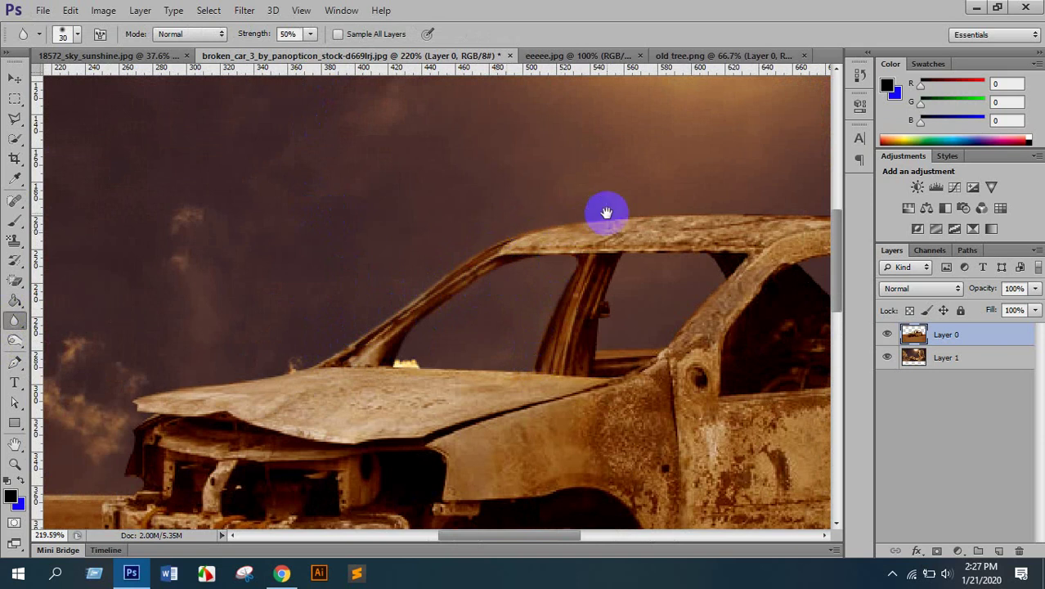
# Blur the remaining cut-out edges along the car's roof, window frames, rear body and the curb
pyautogui.moveTo(605, 212); pyautogui.dragTo(257, 276)
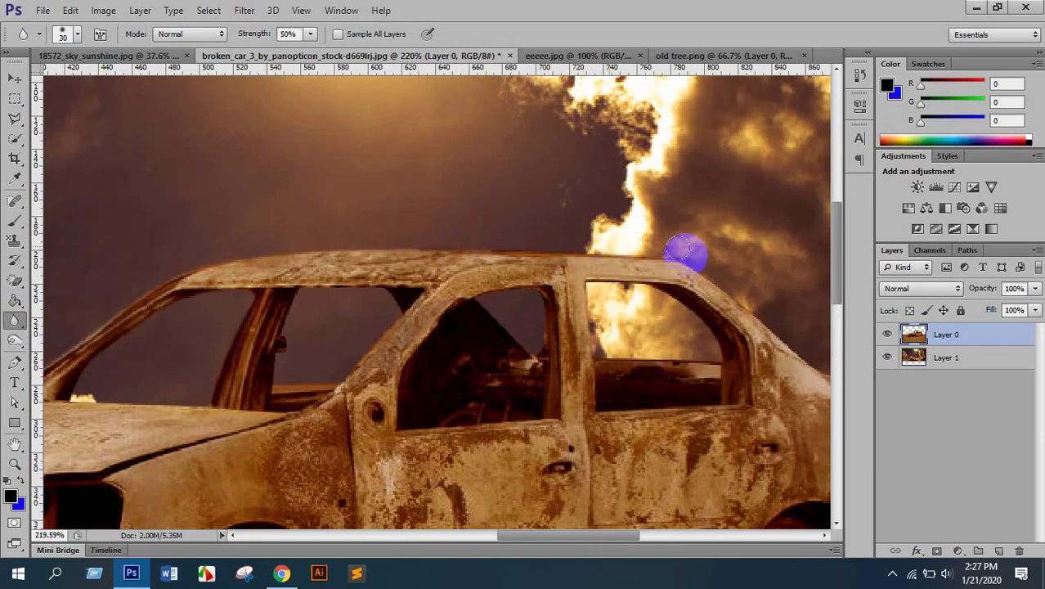
pyautogui.press('space')
pyautogui.moveTo(708, 264)
pyautogui.mouseDown()
pyautogui.moveTo(581, 240)
pyautogui.moveTo(570, 219)
pyautogui.mouseUp()
pyautogui.moveTo(391, 268)
pyautogui.mouseDown()
pyautogui.moveTo(369, 287)
pyautogui.moveTo(376, 265)
pyautogui.moveTo(401, 287)
pyautogui.mouseUp()
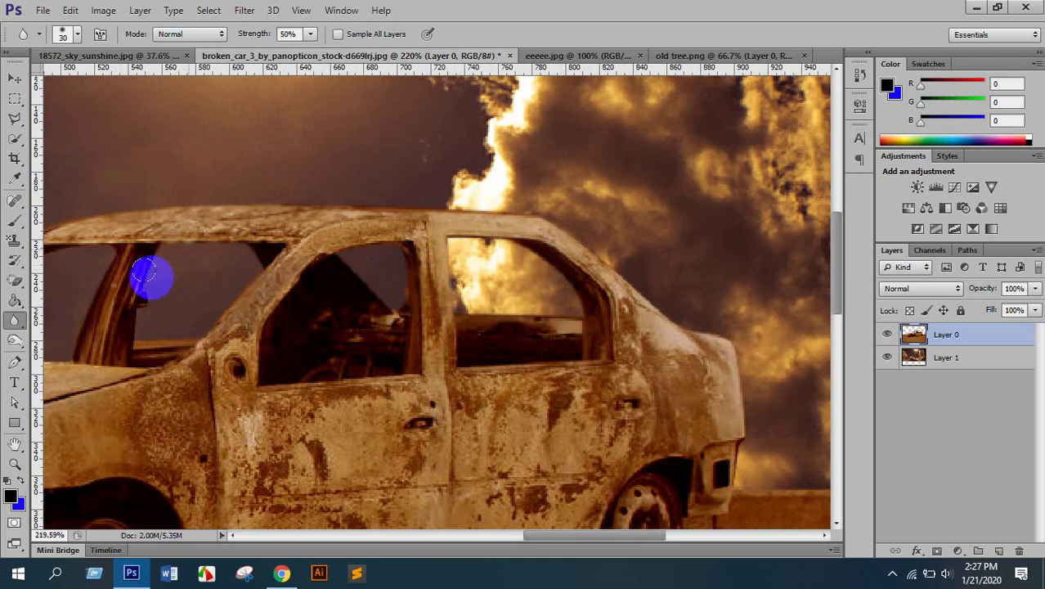
pyautogui.press('space')
pyautogui.moveTo(445, 334); pyautogui.dragTo(247, 240)
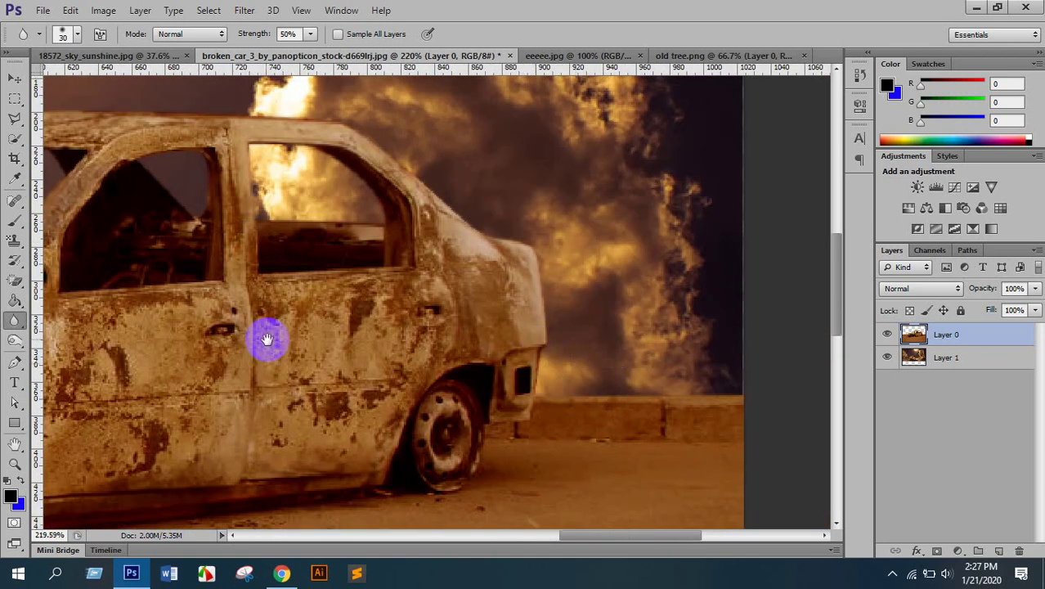
pyautogui.moveTo(267, 338); pyautogui.dragTo(595, 337)
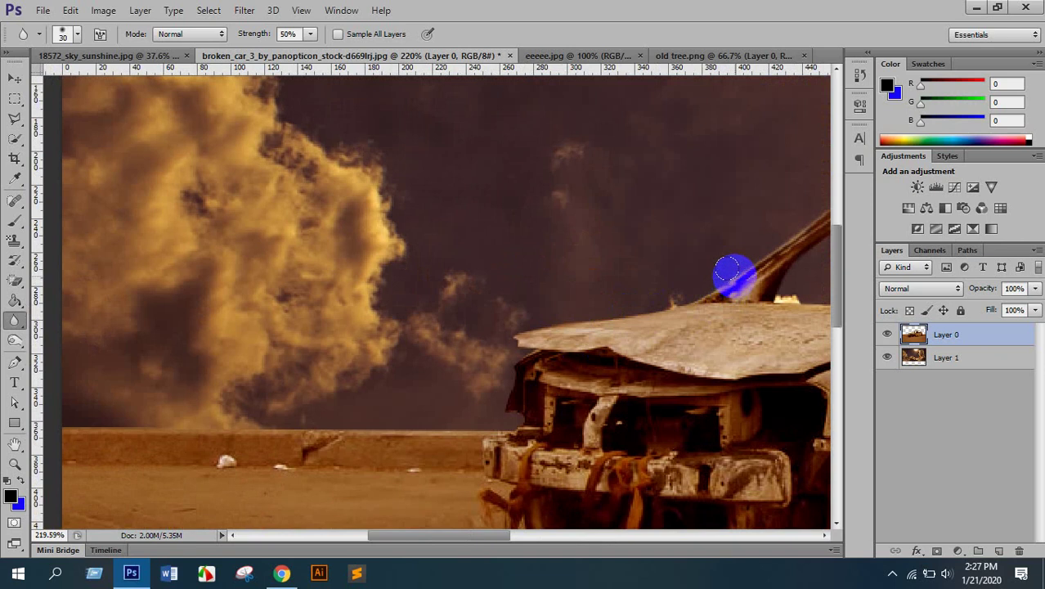
pyautogui.moveTo(298, 430); pyautogui.dragTo(588, 340)
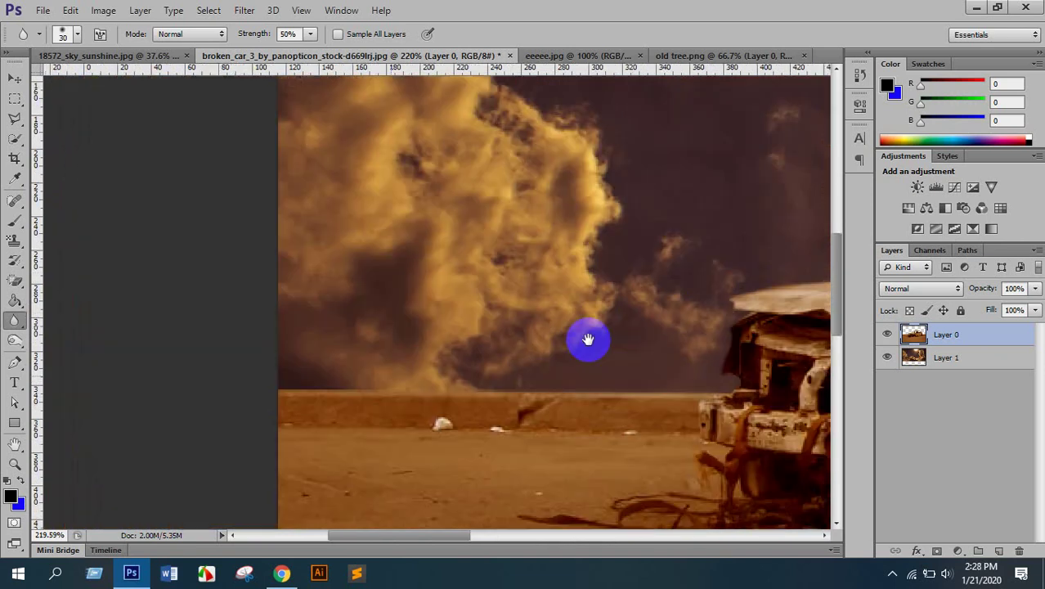
pyautogui.hotkey('ctrl', '0')
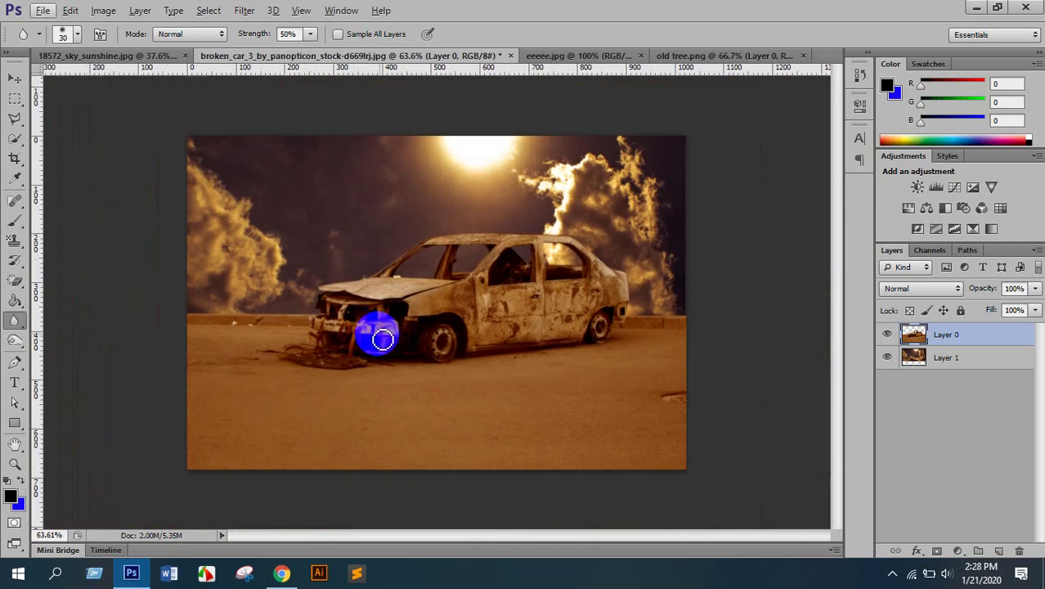
pyautogui.scroll(3, 382, 338)
pyautogui.scroll(-4, 494, 263)
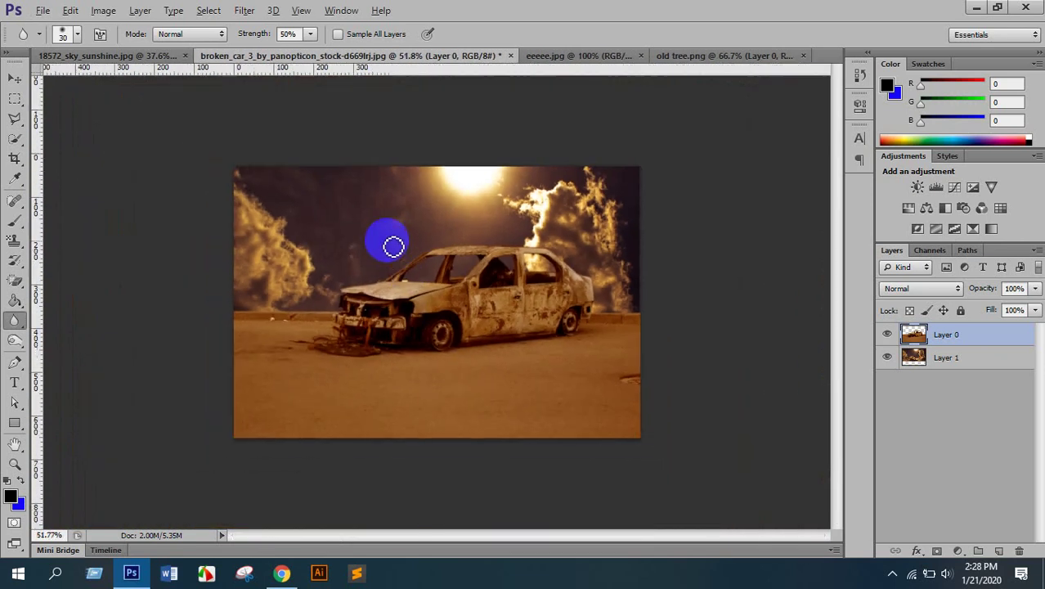
# Bring the bare tree from old tree.png into the broken car document, placing it in front of the car's rear
pyautogui.click(700, 56)
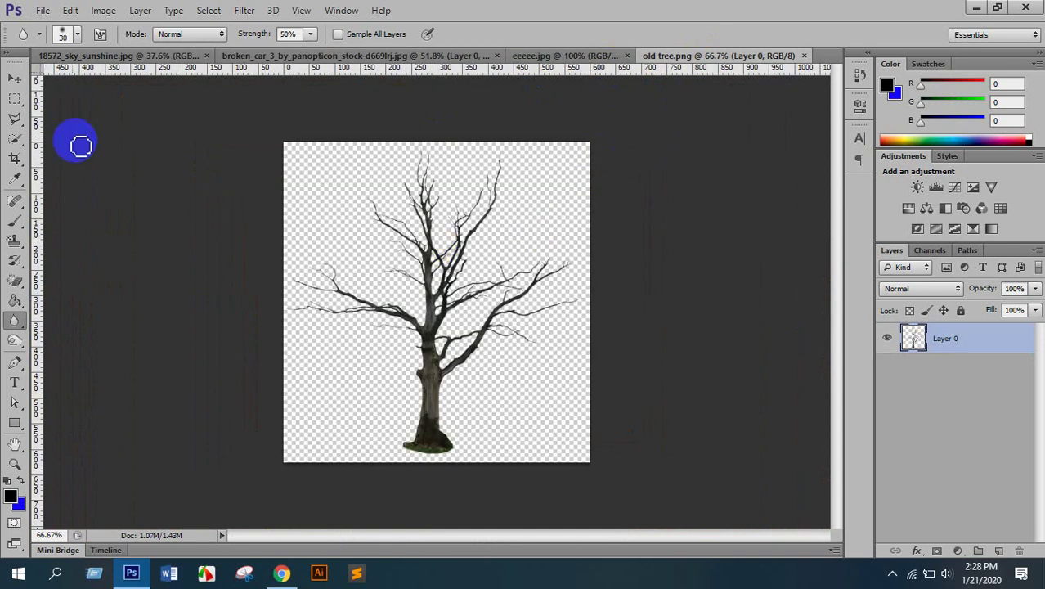
pyautogui.click(15, 78)
pyautogui.moveTo(419, 355); pyautogui.dragTo(583, 306)
# Tint the tree layer with a Color Balance of +48 toward red and -67 toward yellow in the midtones
pyautogui.scroll(3, 635, 347)
pyautogui.scroll(3, 654, 345)
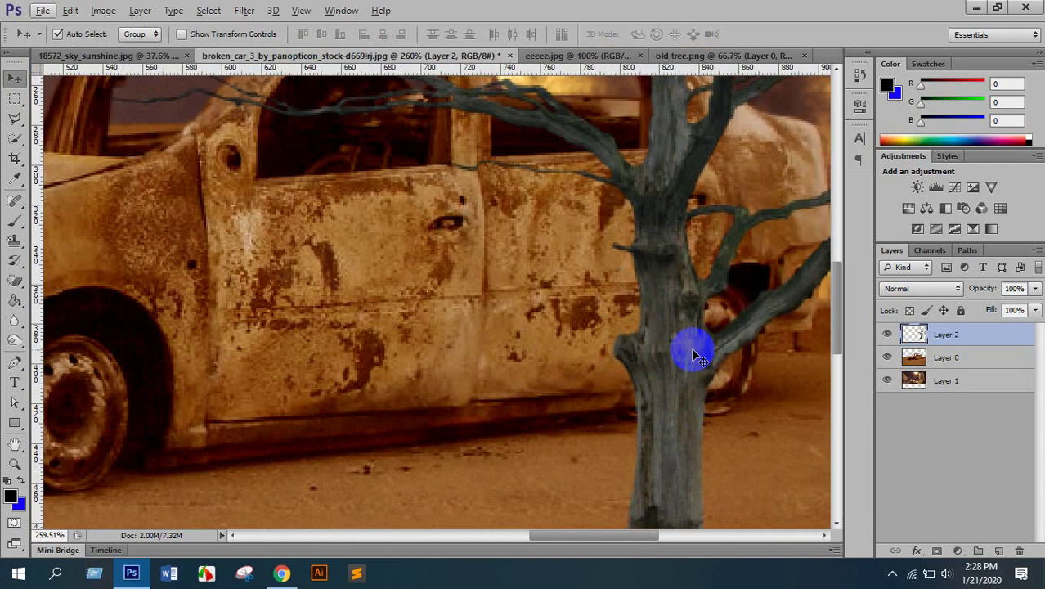
pyautogui.moveTo(692, 352); pyautogui.dragTo(373, 393)
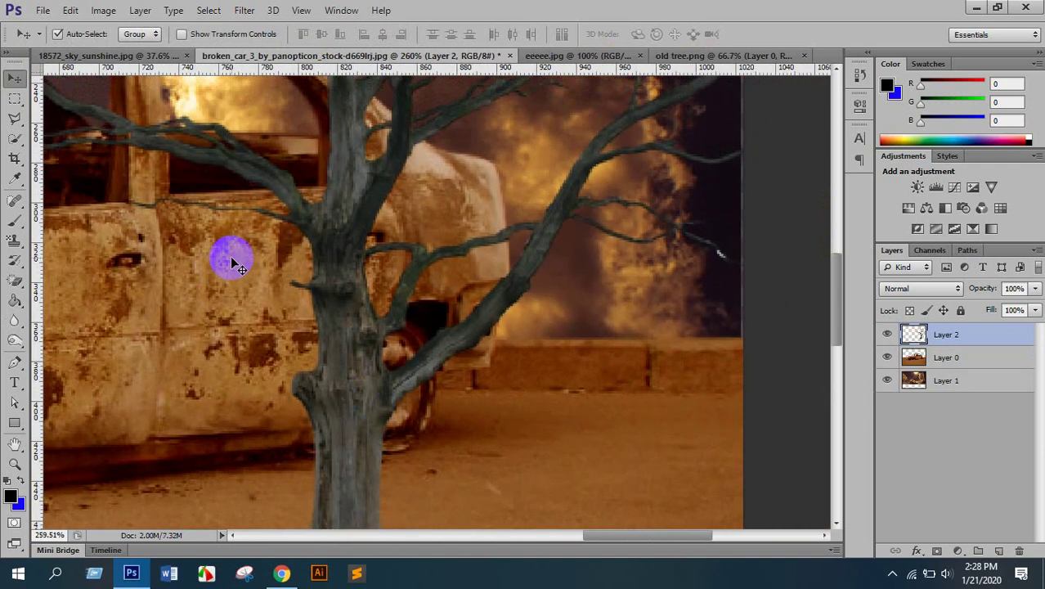
pyautogui.hotkey('ctrl', 'b')
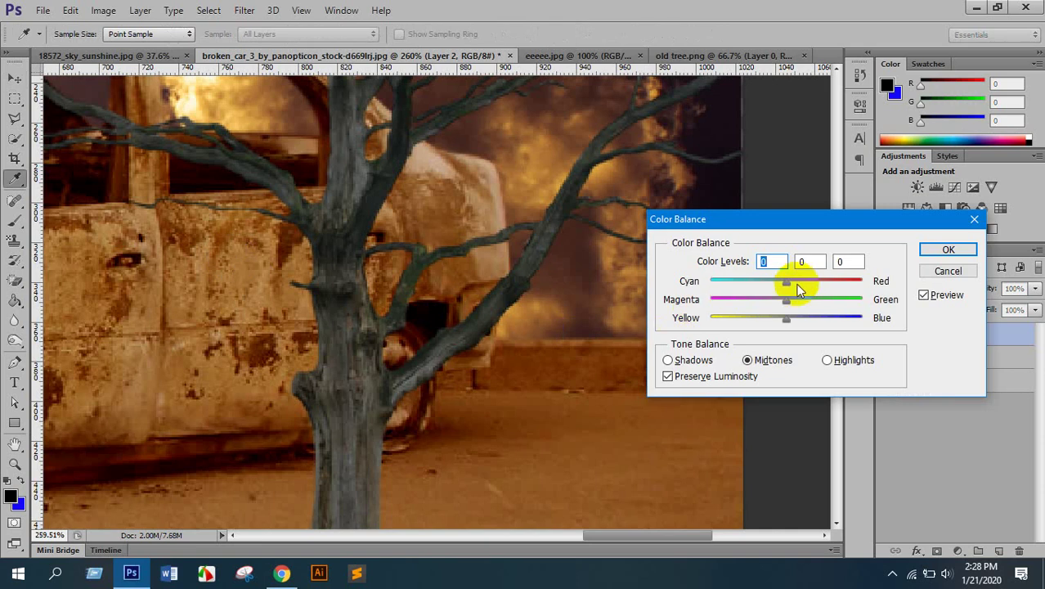
pyautogui.moveTo(797, 286); pyautogui.dragTo(823, 283)
pyautogui.moveTo(779, 321); pyautogui.dragTo(738, 320)
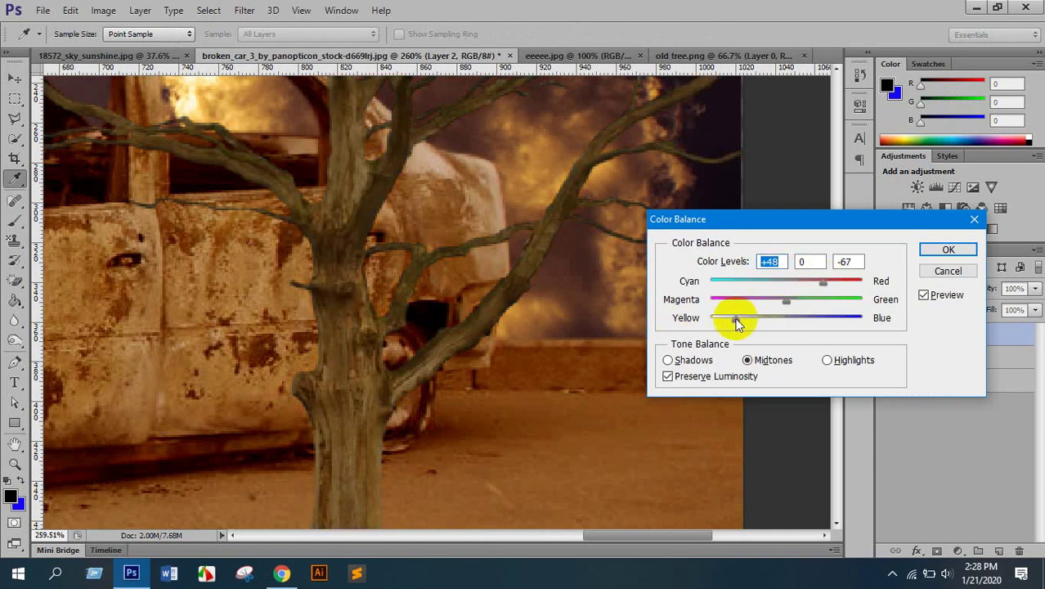
pyautogui.click(945, 250)
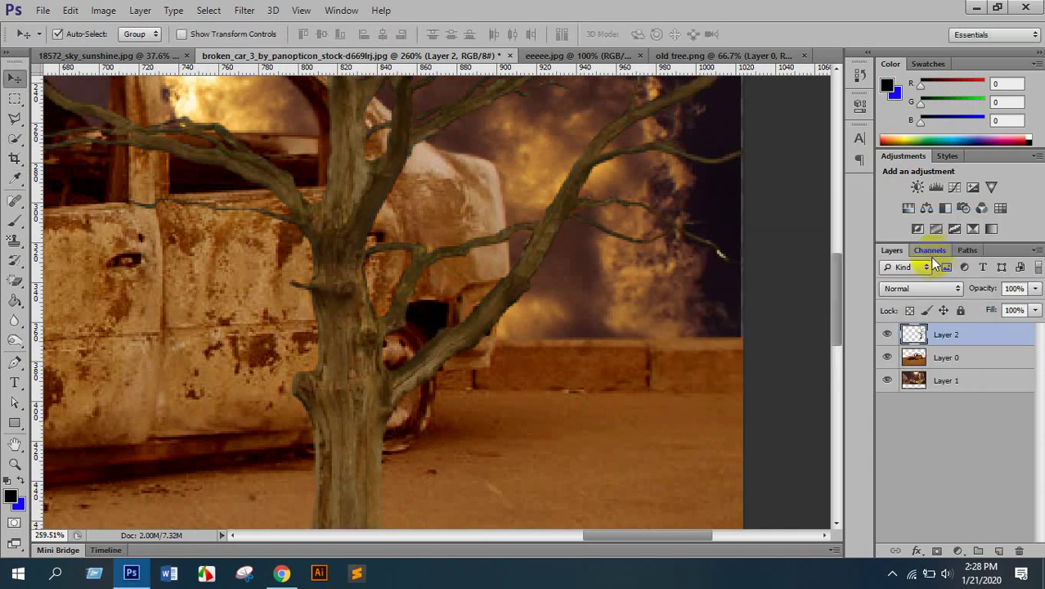
# Adjust the tree layer's shadow input level with Levels
pyautogui.hotkey('ctrl', 'l')
pyautogui.moveTo(644, 319); pyautogui.dragTo(646, 323)
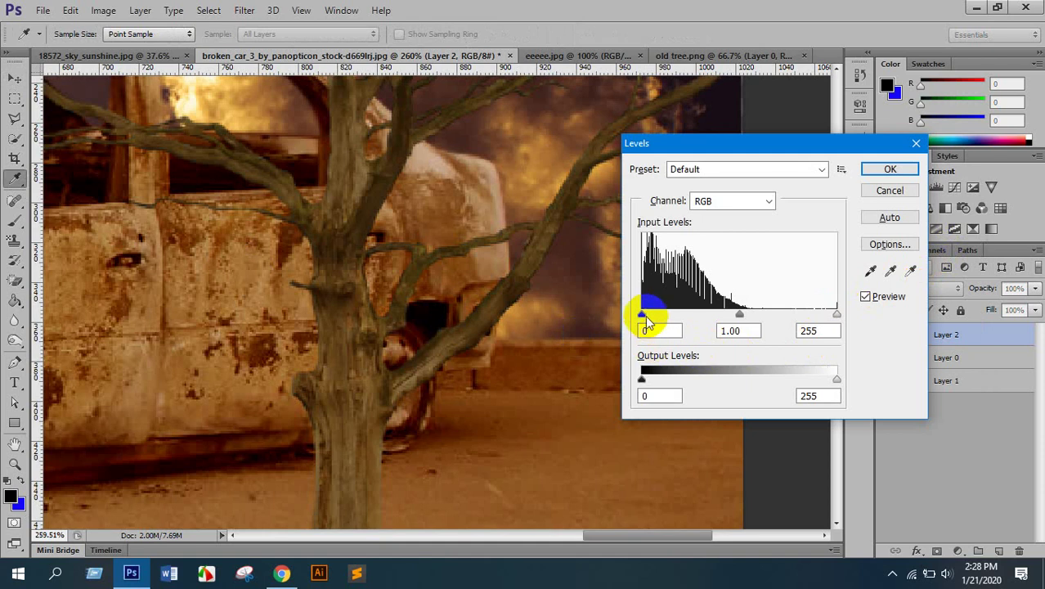
pyautogui.click(889, 169)
# Erase the grass and hard edges around the base of the tree trunk with a soft round 45 px Eraser brush
pyautogui.scroll(-6, 490, 287)
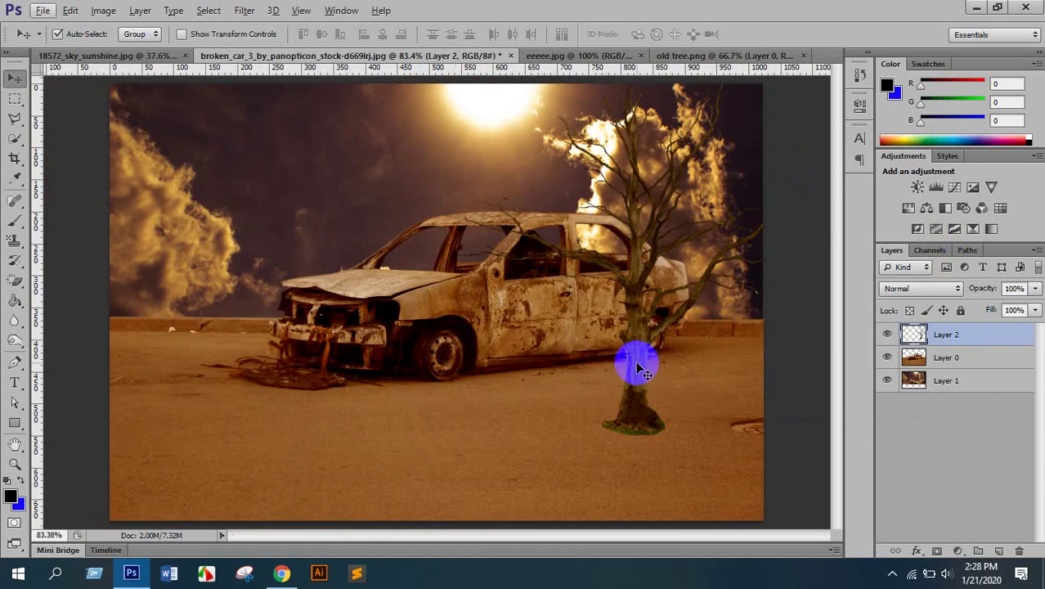
pyautogui.moveTo(637, 365); pyautogui.dragTo(465, 237)
pyautogui.scroll(6, 664, 394)
pyautogui.scroll(4, 441, 330)
pyautogui.scroll(-2, 447, 354)
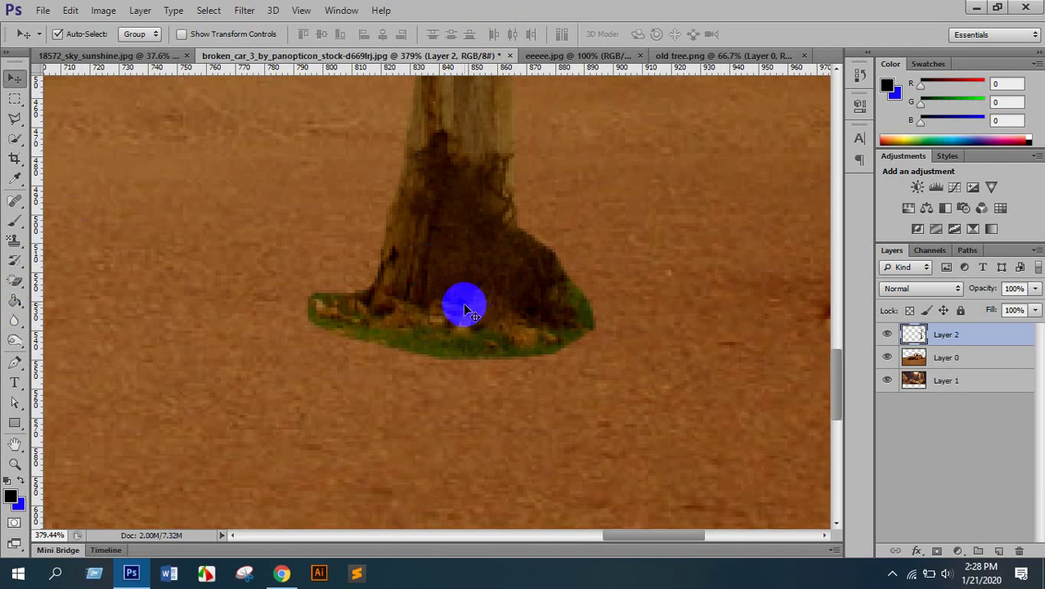
pyautogui.moveTo(16, 285)
pyautogui.mouseDown()
pyautogui.moveTo(49, 268)
pyautogui.moveTo(81, 272)
pyautogui.mouseUp()
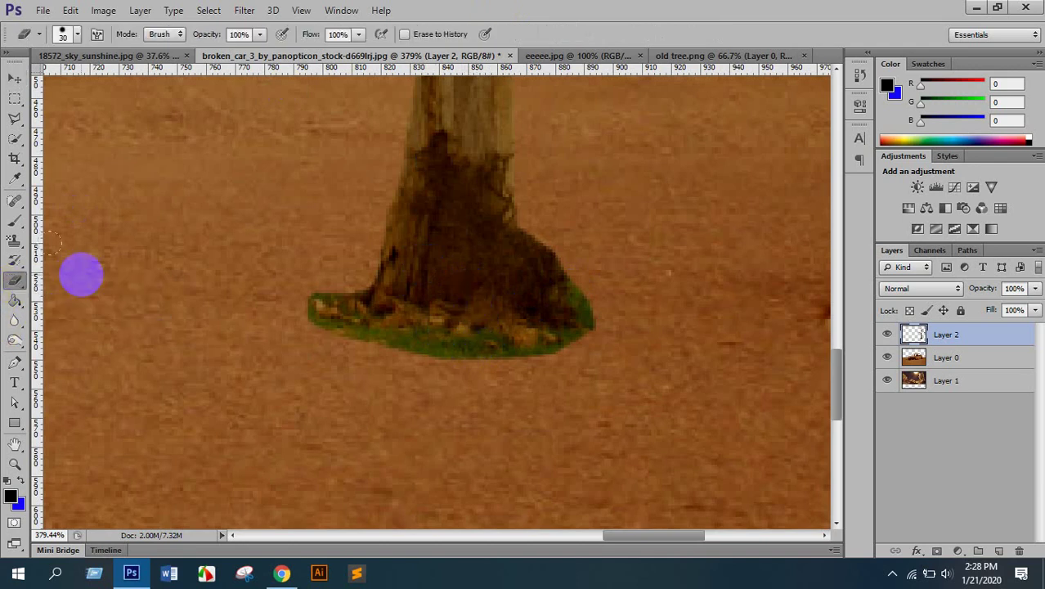
pyautogui.click(68, 38)
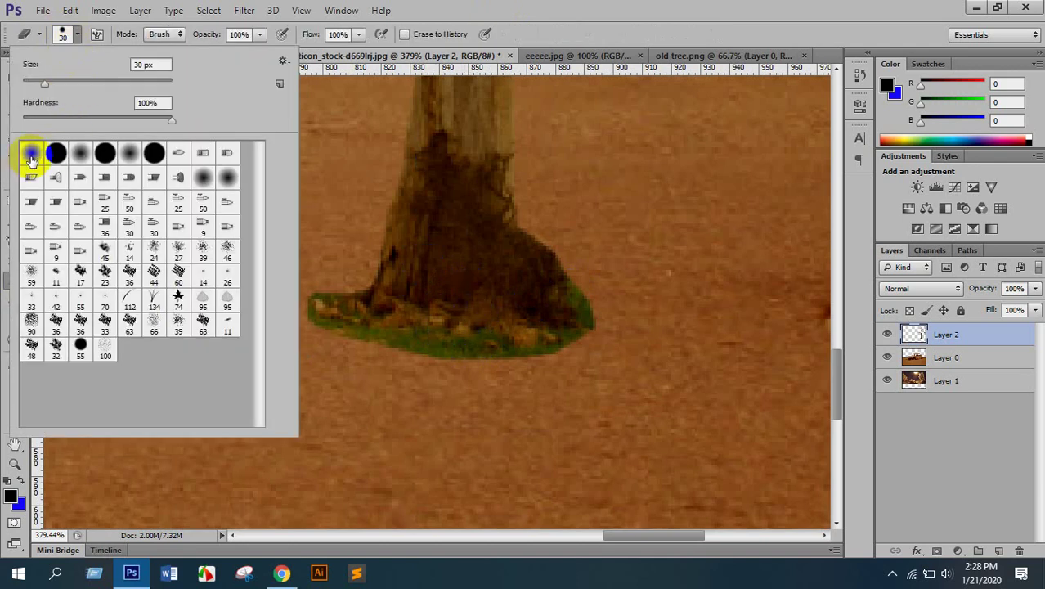
pyautogui.doubleClick(31, 155)
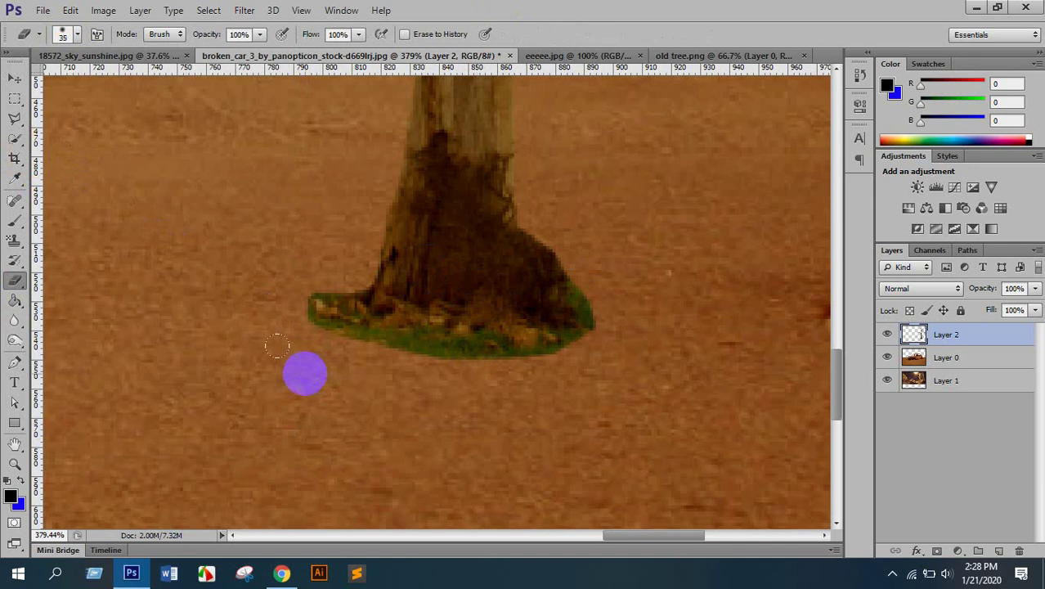
pyautogui.moveTo(284, 330)
pyautogui.mouseDown()
pyautogui.moveTo(305, 310)
pyautogui.moveTo(291, 248)
pyautogui.moveTo(619, 287)
pyautogui.mouseUp()
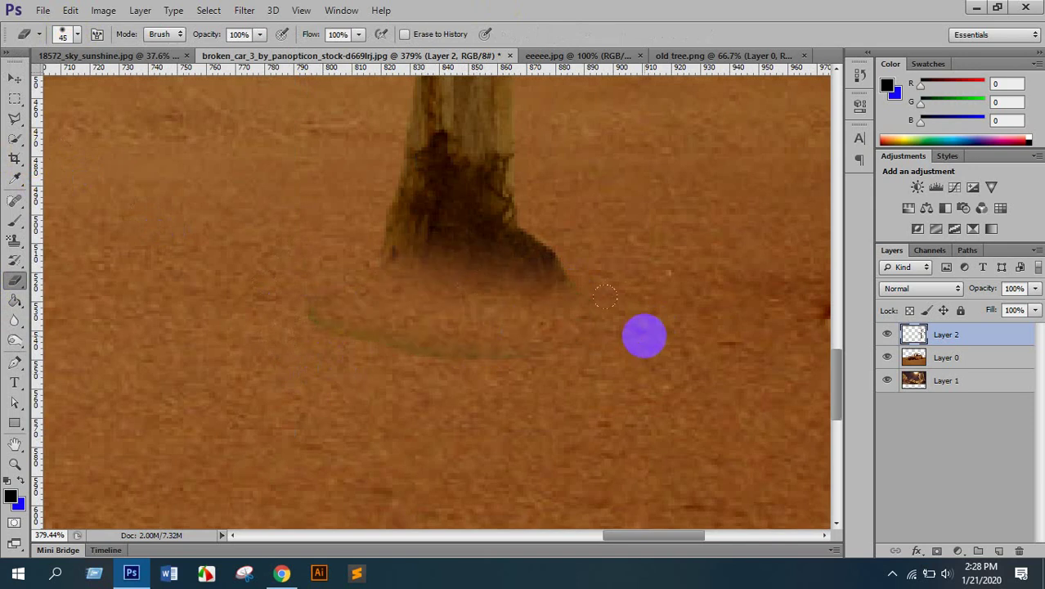
pyautogui.hotkey('ctrl', 'z')
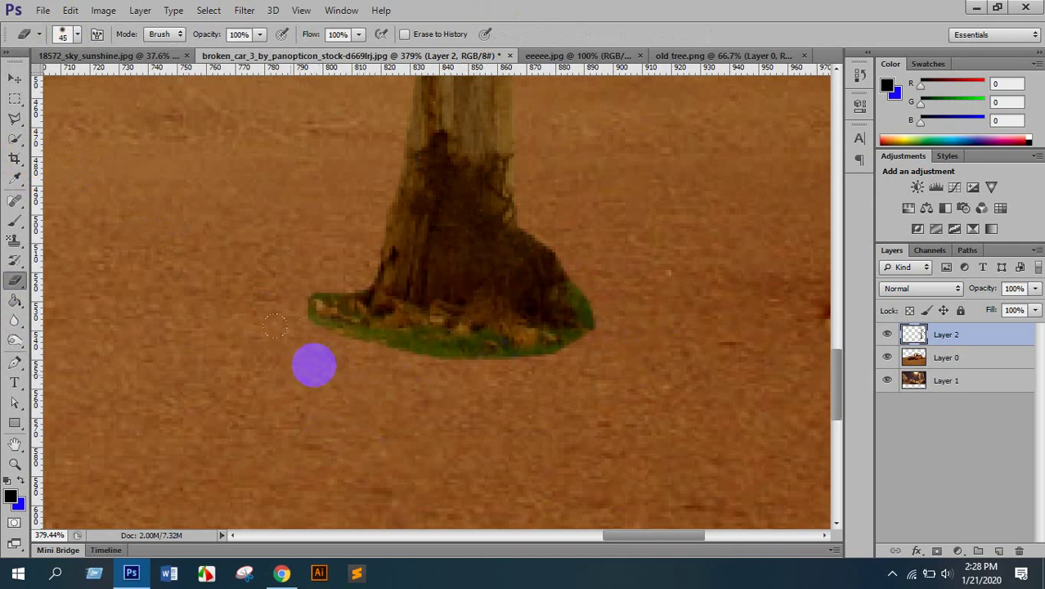
pyautogui.moveTo(275, 326)
pyautogui.mouseDown()
pyautogui.moveTo(322, 318)
pyautogui.moveTo(387, 348)
pyautogui.moveTo(504, 357)
pyautogui.moveTo(577, 327)
pyautogui.mouseUp()
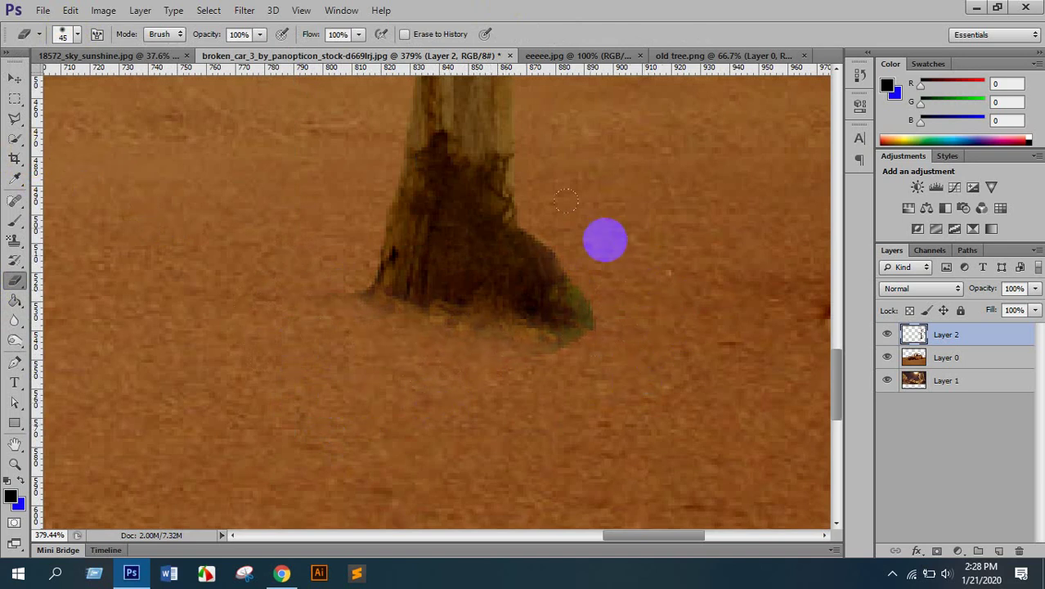
pyautogui.moveTo(565, 200)
pyautogui.mouseDown()
pyautogui.moveTo(607, 269)
pyautogui.moveTo(633, 282)
pyautogui.moveTo(581, 379)
pyautogui.moveTo(629, 394)
pyautogui.moveTo(608, 353)
pyautogui.mouseUp()
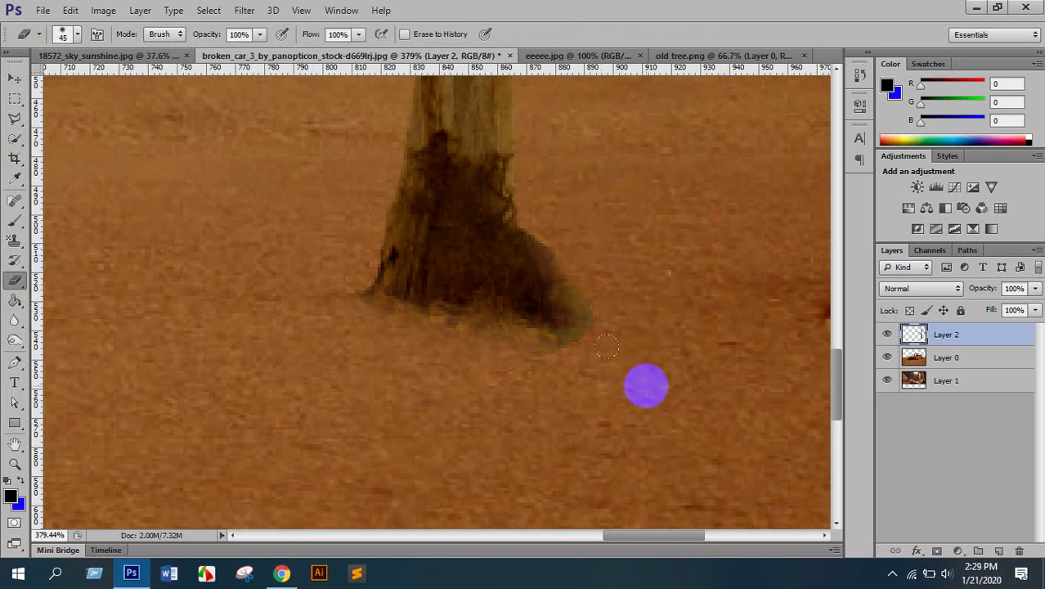
# Duplicate the tree, shrink the copy and place small tree copies along the curb in front of the fiery cloud on the left
pyautogui.scroll(-1, 503, 401)
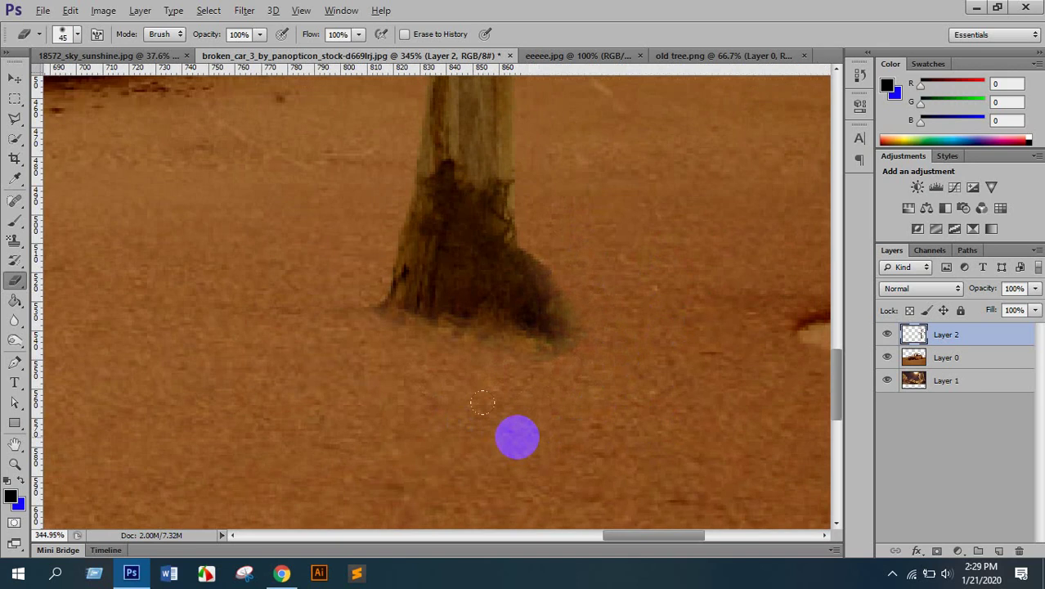
pyautogui.scroll(-5, 483, 403)
pyautogui.click(15, 77)
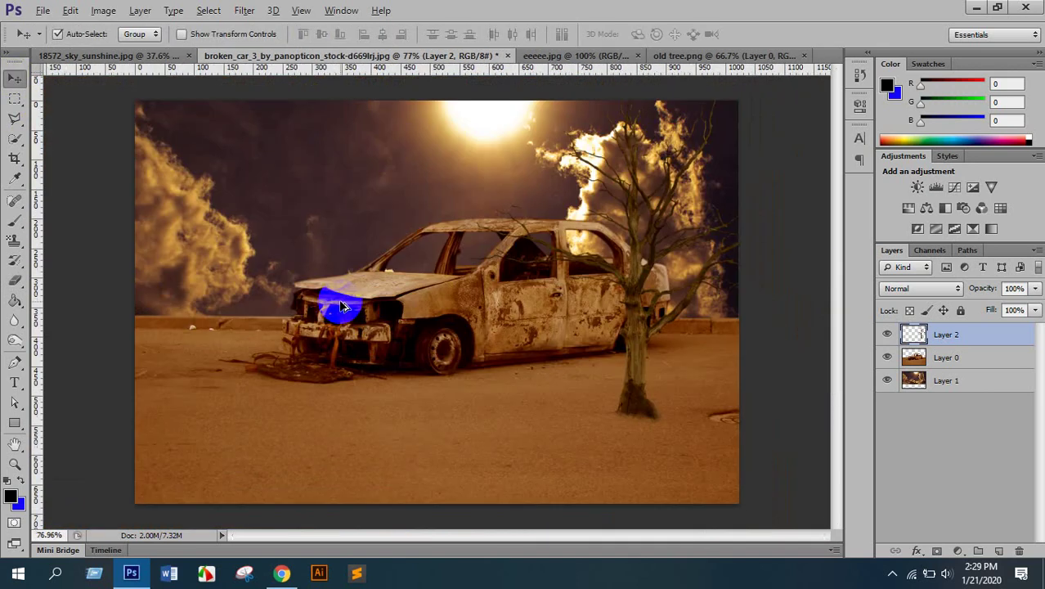
pyautogui.press('alt')
pyautogui.scroll(-2, 573, 347)
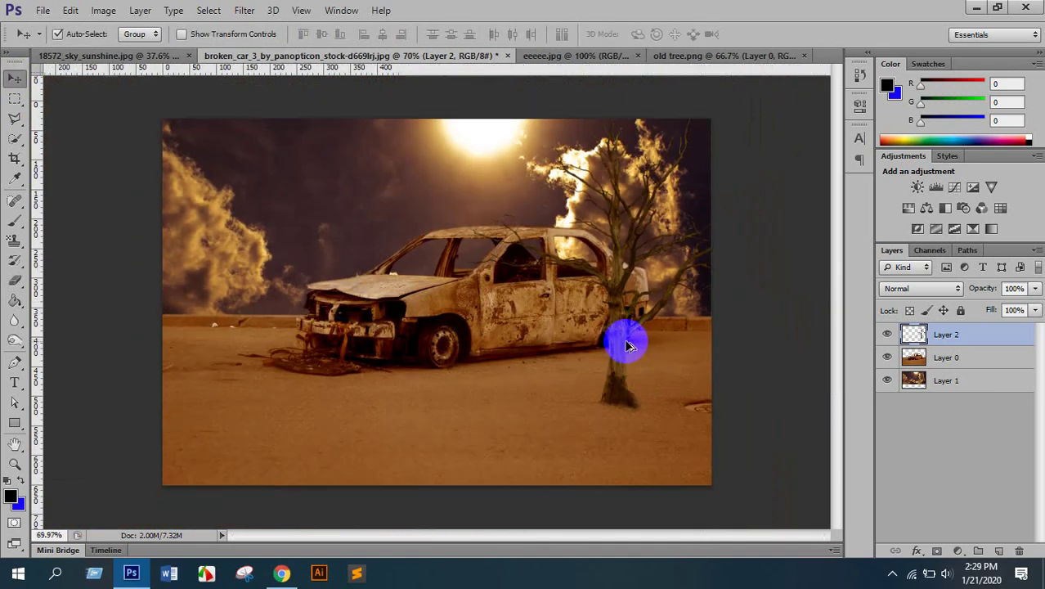
pyautogui.scroll(1, 605, 344)
pyautogui.scroll(-1, 610, 322)
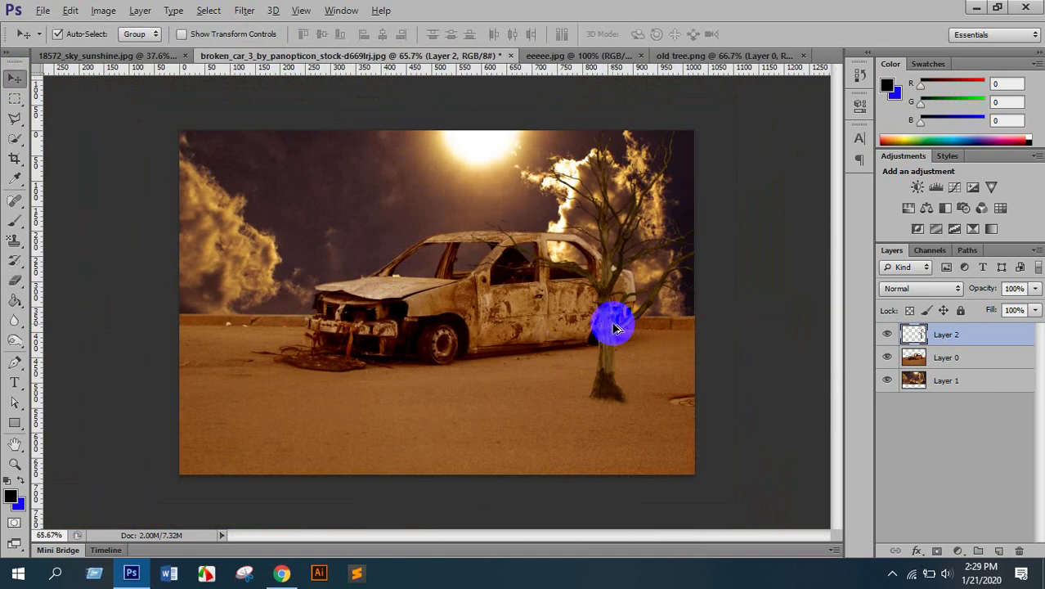
pyautogui.moveTo(611, 322); pyautogui.dragTo(225, 311)
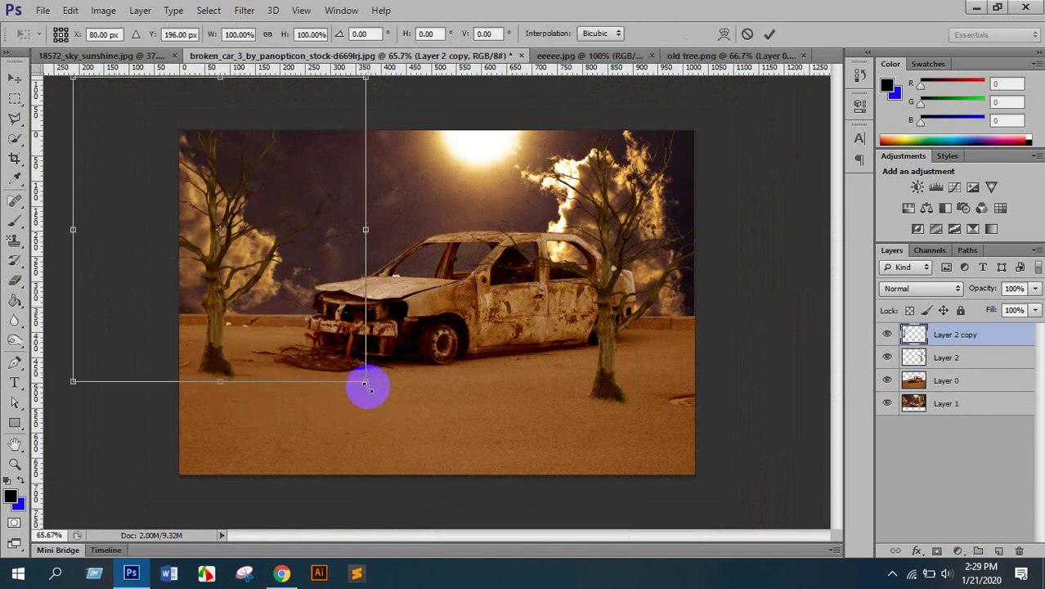
pyautogui.moveTo(366, 381); pyautogui.dragTo(243, 285)
pyautogui.moveTo(234, 232); pyautogui.dragTo(231, 400)
pyautogui.press('Return')
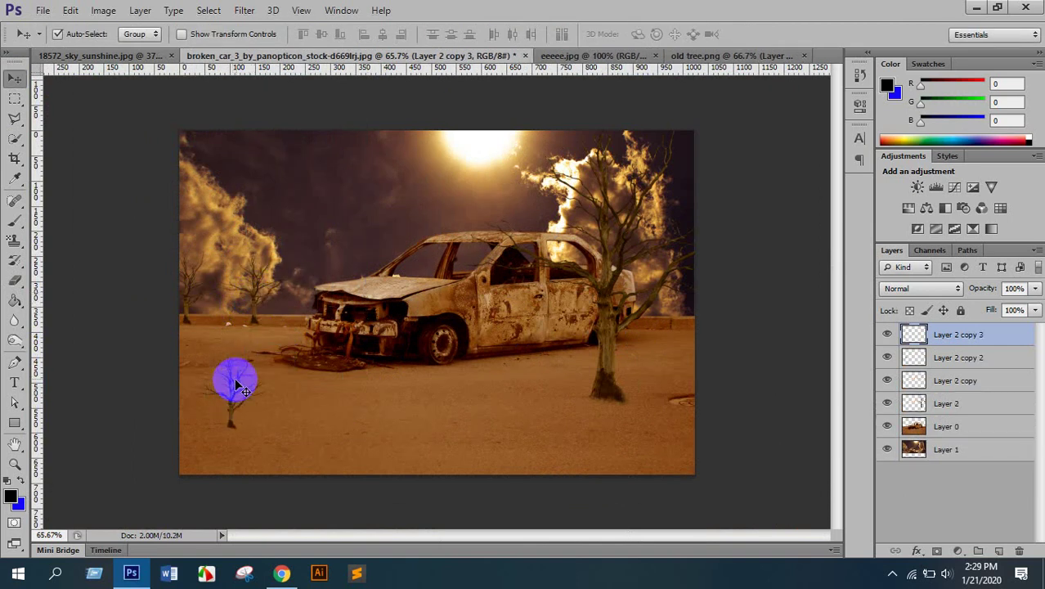
# Enlarge the small tree copy on the road to about 298% and place it to the left of the car's front
pyautogui.hotkey('ctrl', 't')
pyautogui.moveTo(275, 339); pyautogui.dragTo(380, 164)
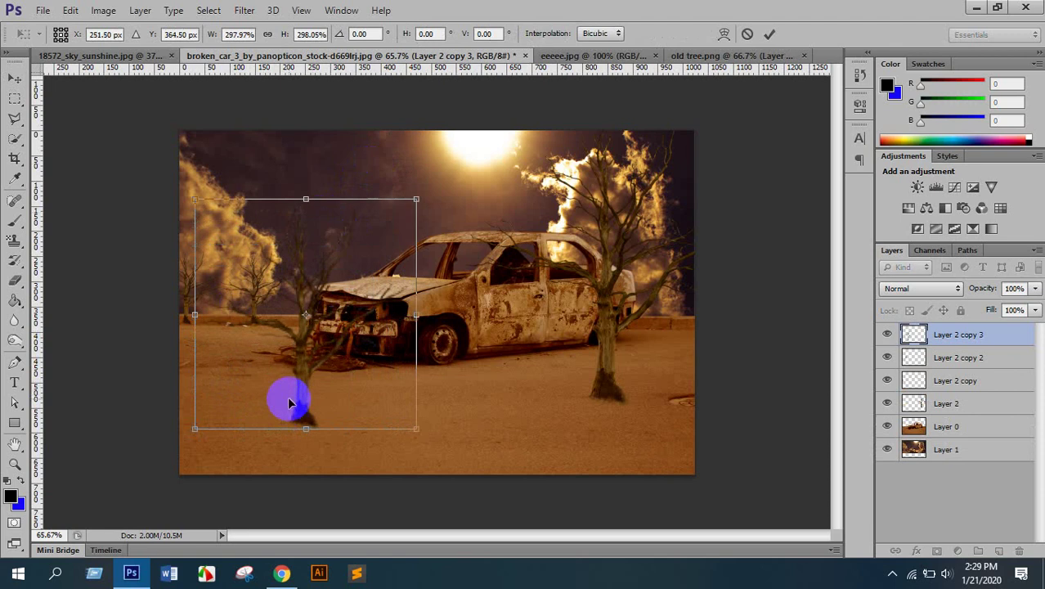
pyautogui.moveTo(289, 401); pyautogui.dragTo(207, 390)
pyautogui.press('Return')
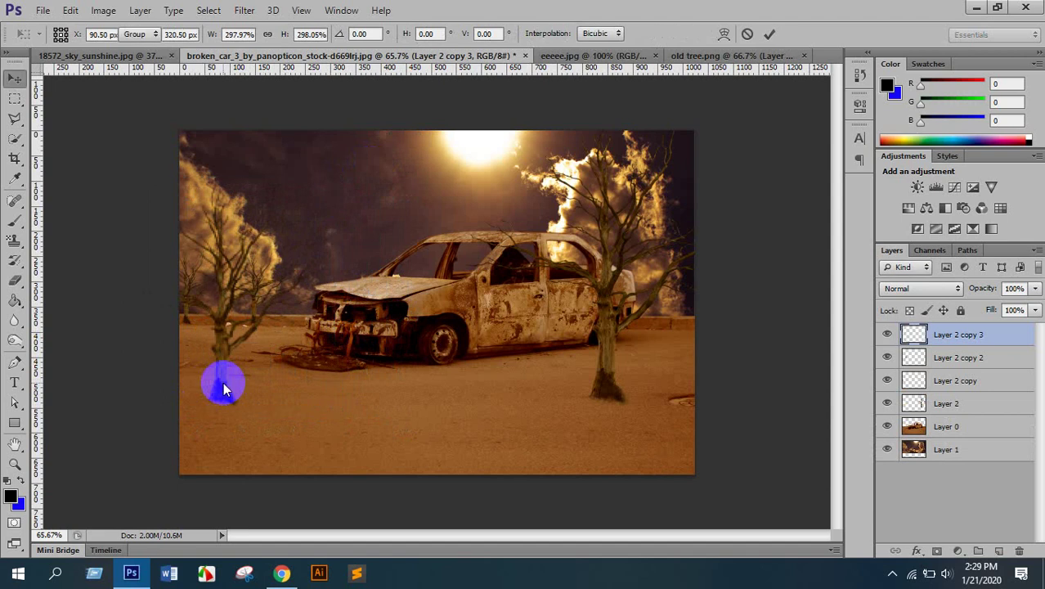
# Switch to Chrome and search Google Images for "bat png"
pyautogui.click(280, 574)
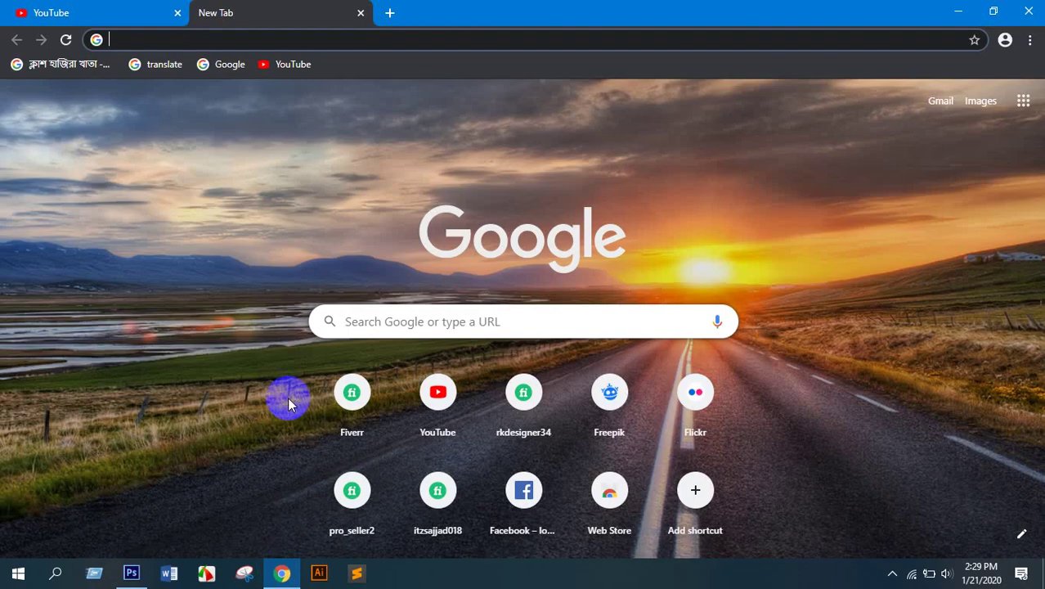
pyautogui.click(210, 39)
pyautogui.write('bat ')
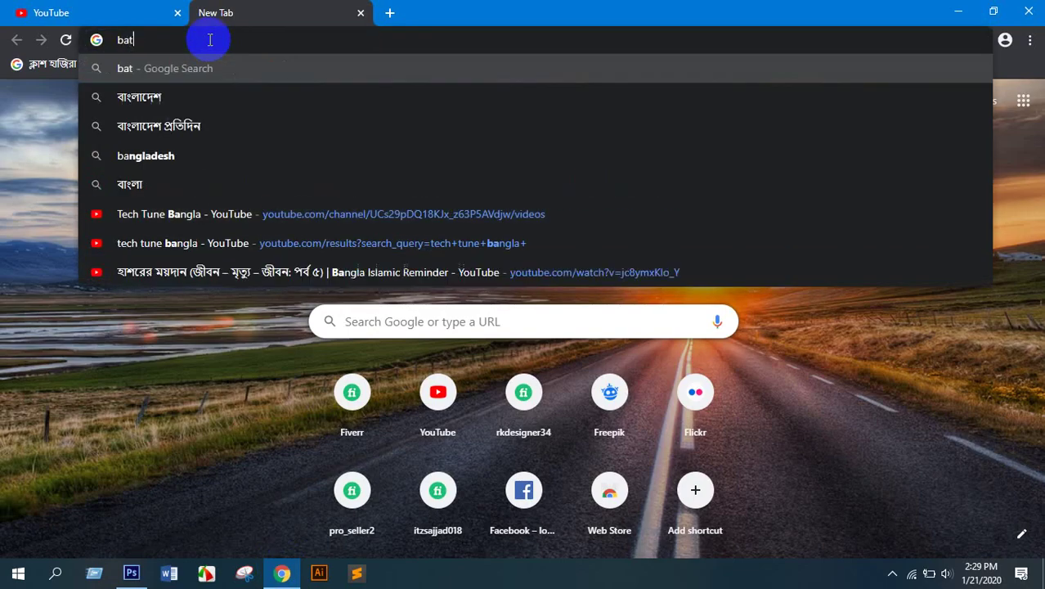
pyautogui.write('png')
pyautogui.press('Return')
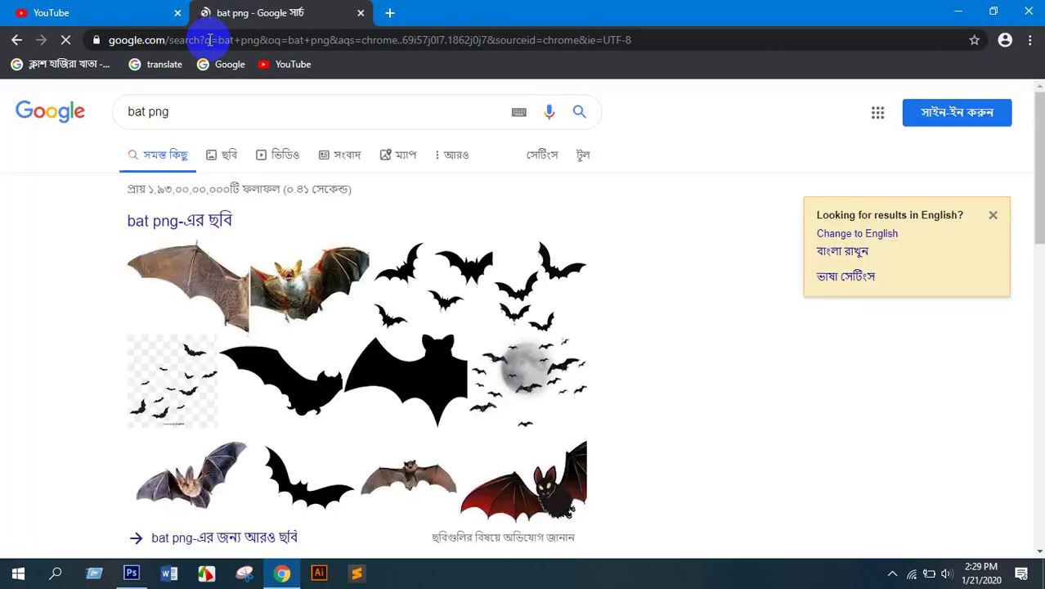
pyautogui.click(224, 154)
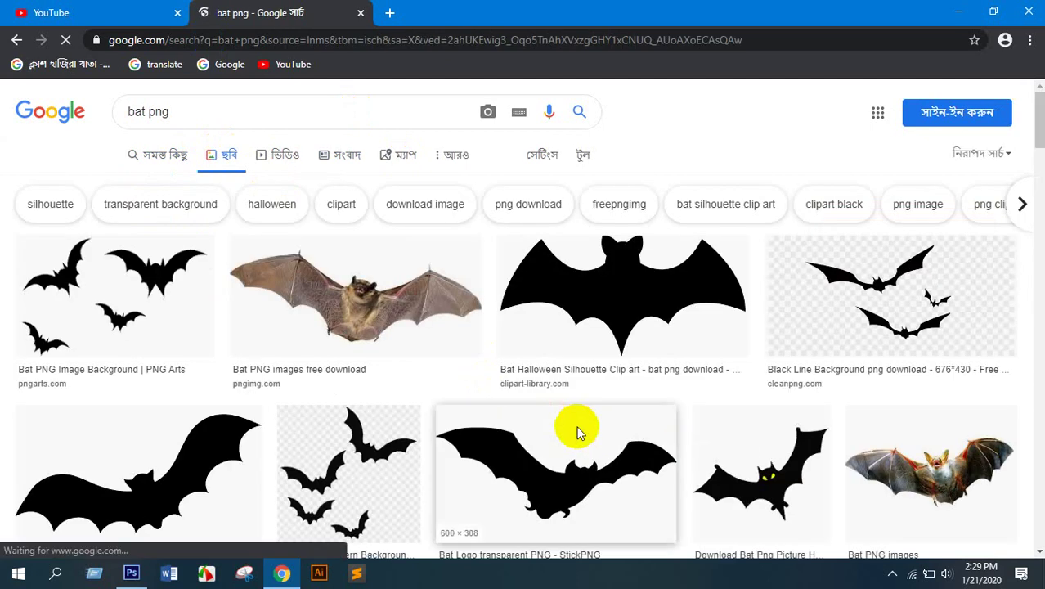
# Find the HiClipart image of a bat flock and save it to the Desktop as the JPEG bat-bat
pyautogui.scroll(-3, 572, 421)
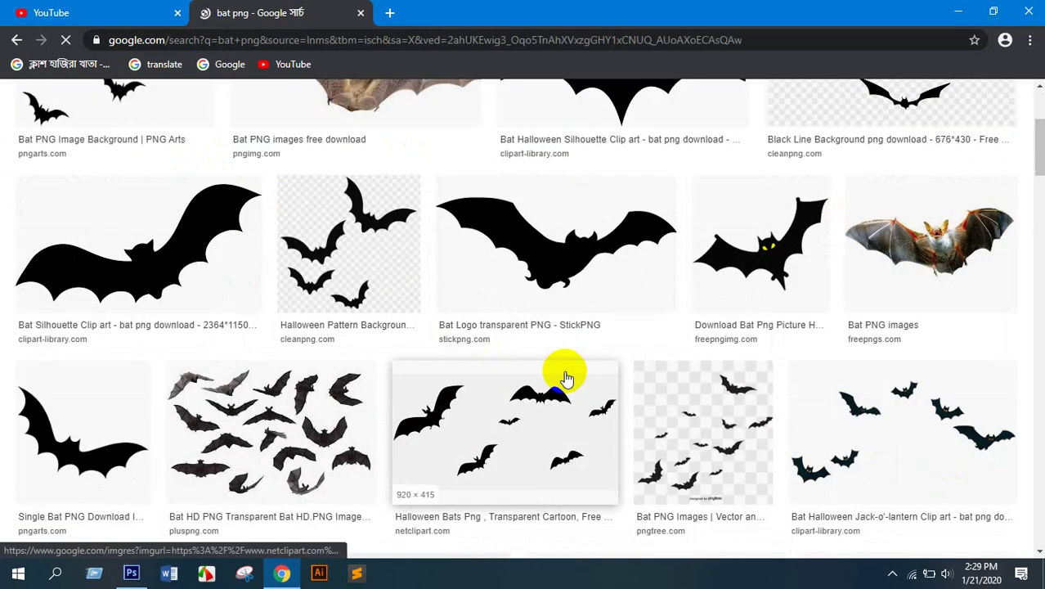
pyautogui.scroll(-4, 568, 372)
pyautogui.scroll(-4, 567, 335)
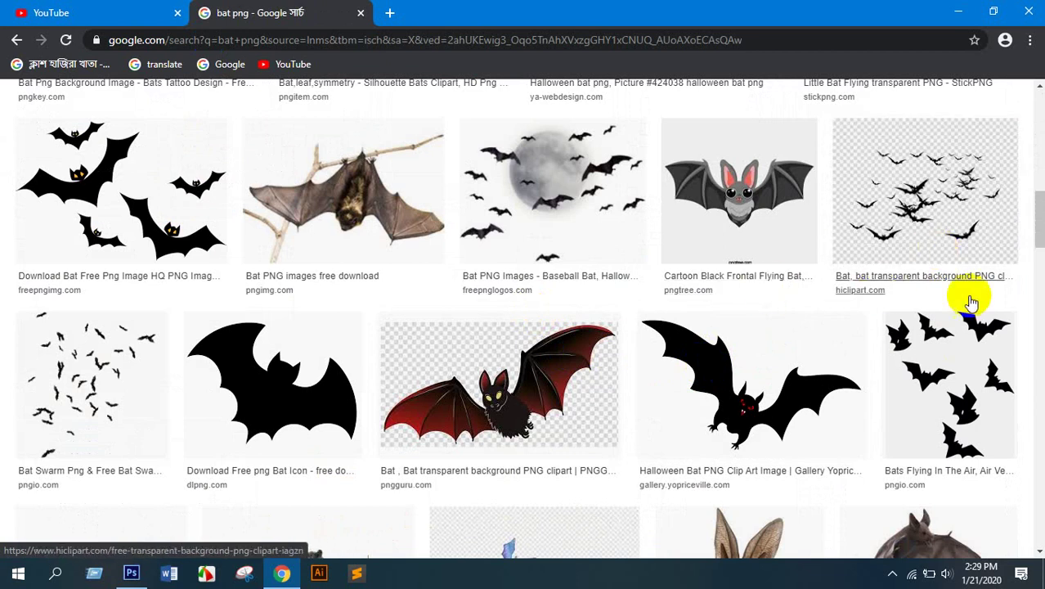
pyautogui.scroll(-2, 905, 285)
pyautogui.scroll(4, 933, 292)
pyautogui.click(929, 338)
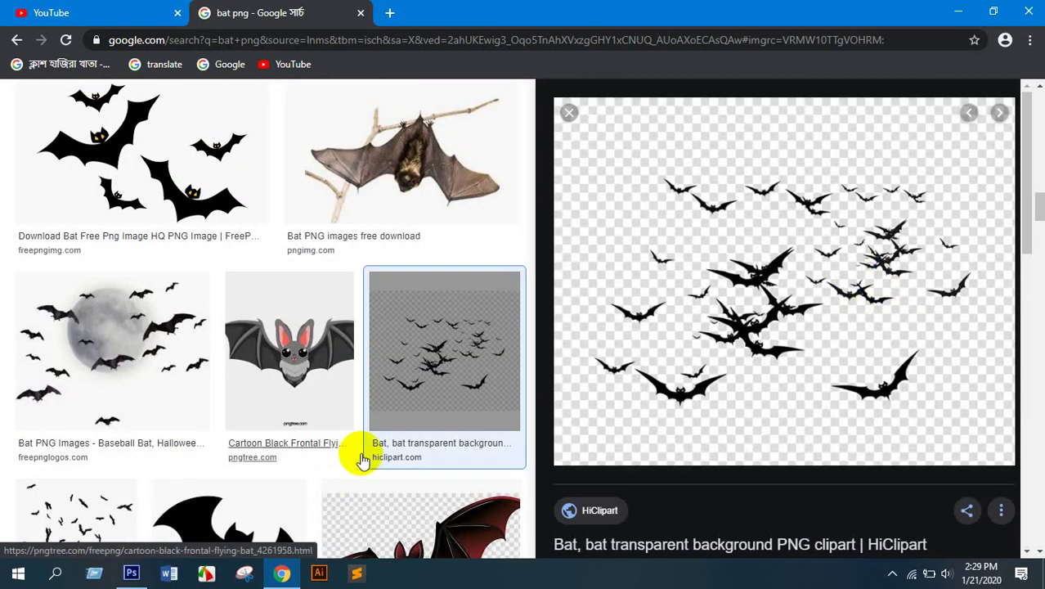
pyautogui.rightClick(820, 229)
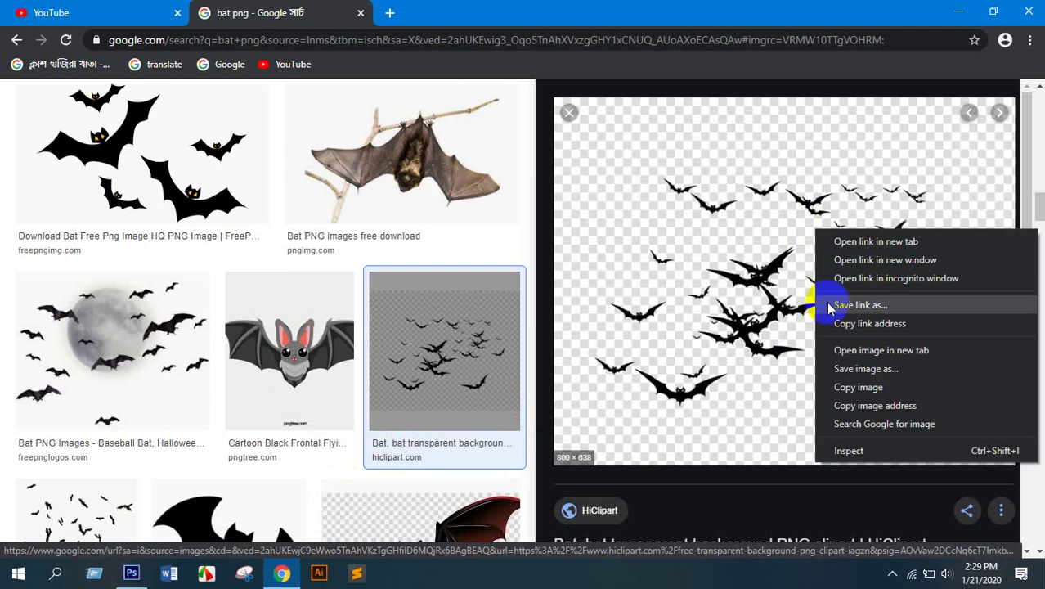
pyautogui.click(853, 369)
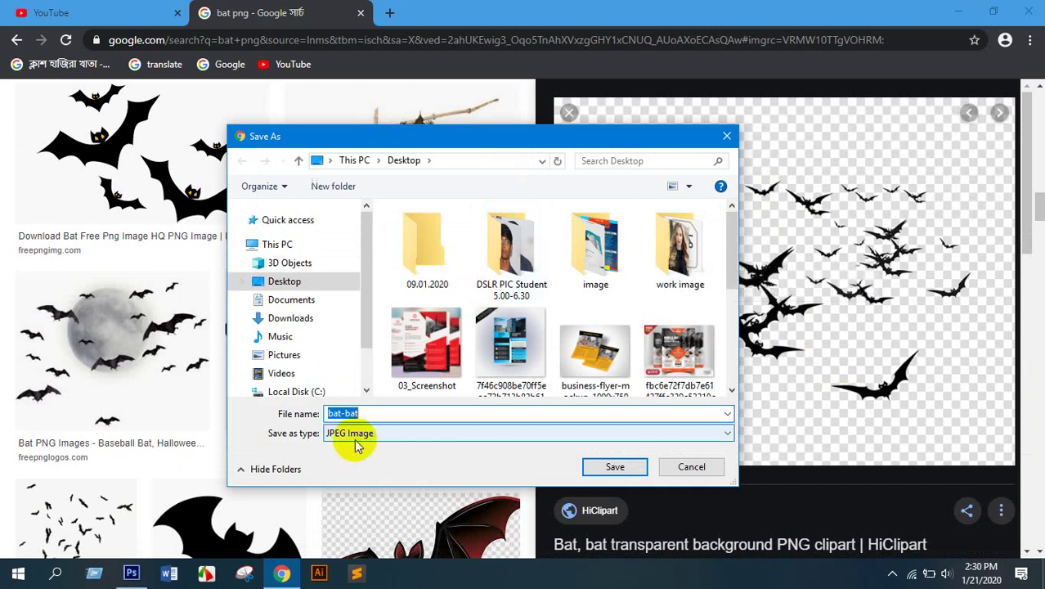
pyautogui.click(605, 464)
# Switch back to Photoshop and place the bat-bat image from the Desktop over the upper left of the car scene
pyautogui.click(131, 572)
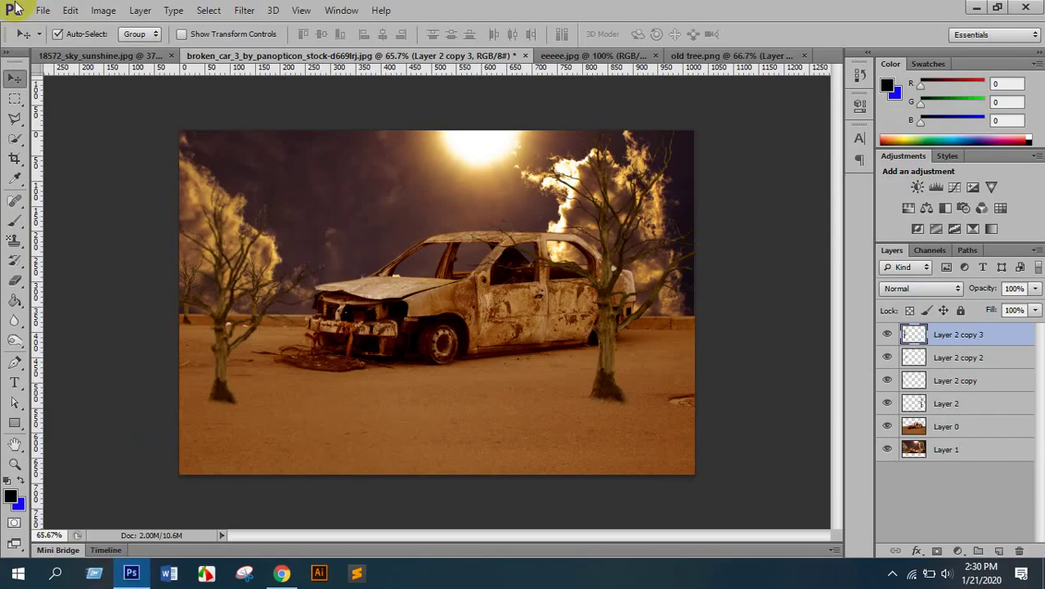
pyautogui.click(43, 11)
pyautogui.click(71, 259)
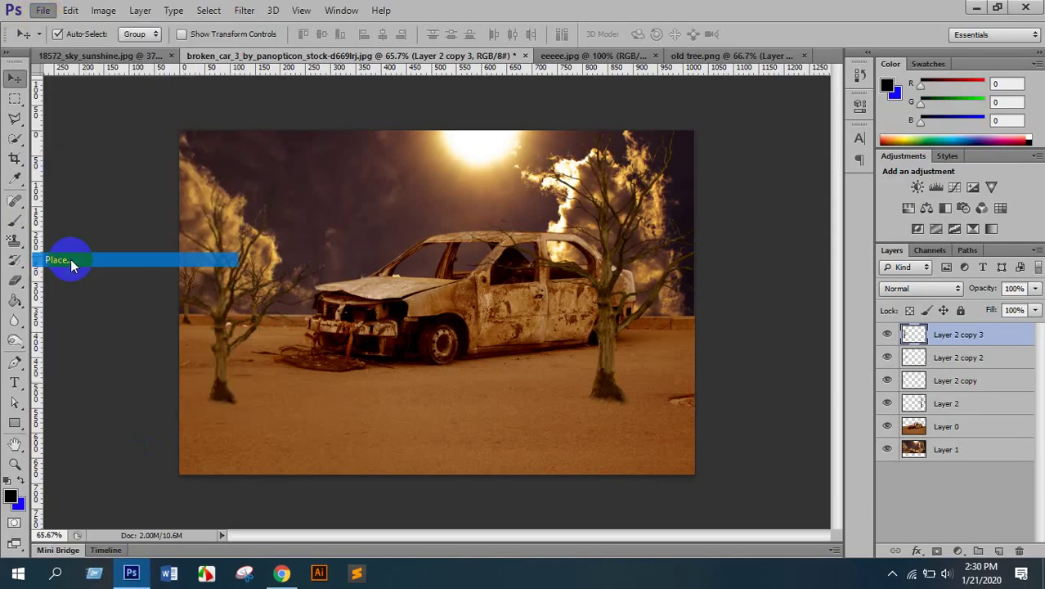
pyautogui.click(130, 167)
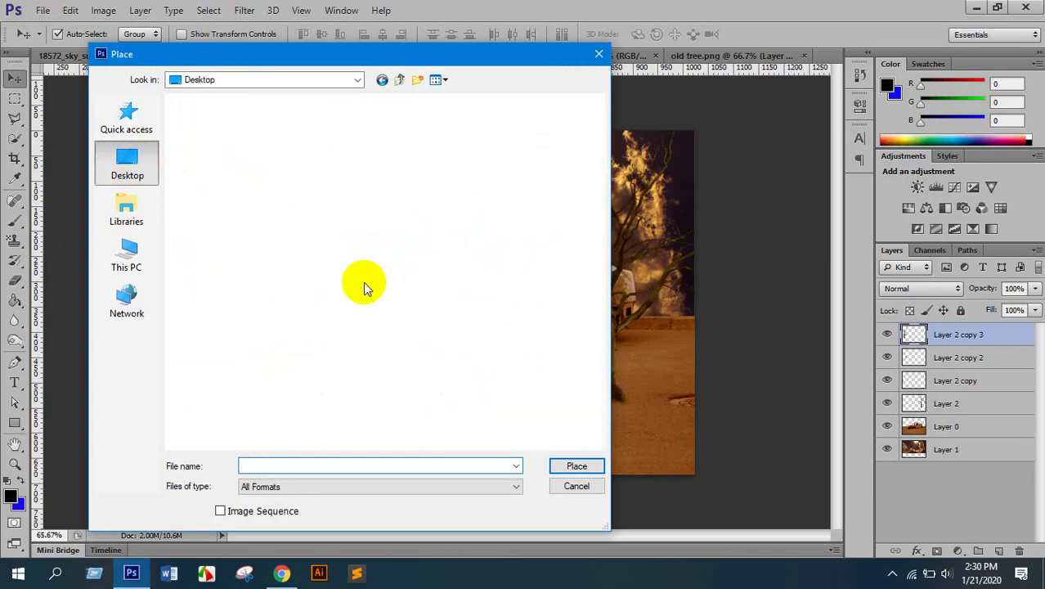
pyautogui.click(441, 335)
pyautogui.doubleClick(245, 350)
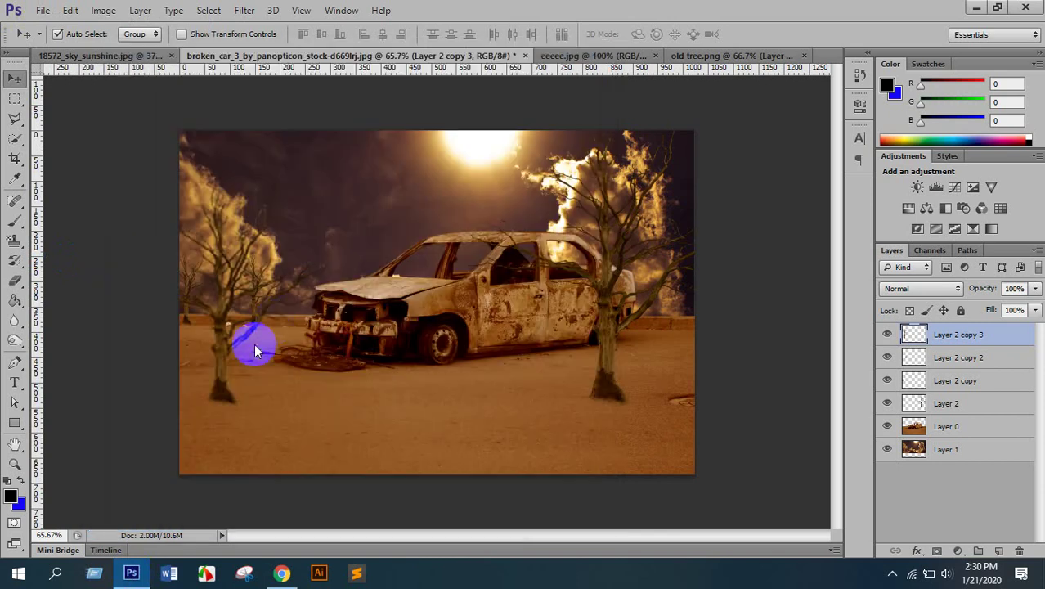
pyautogui.moveTo(350, 233); pyautogui.dragTo(372, 205)
pyautogui.press('Return')
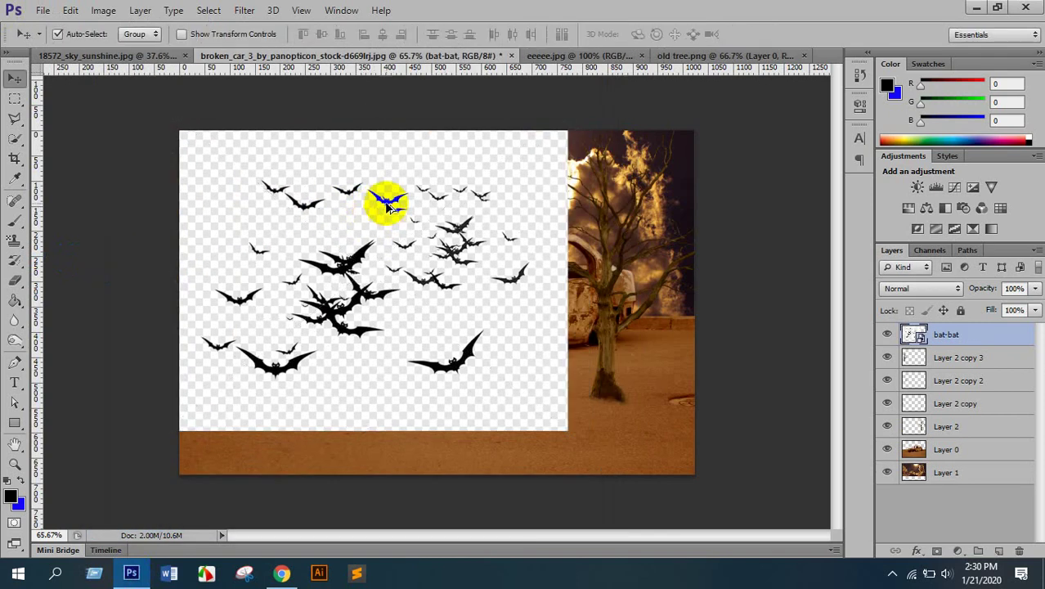
# Set the blend mode of the bat-bat layer to Multiply
pyautogui.scroll(5, 378, 200)
pyautogui.scroll(-5, 431, 227)
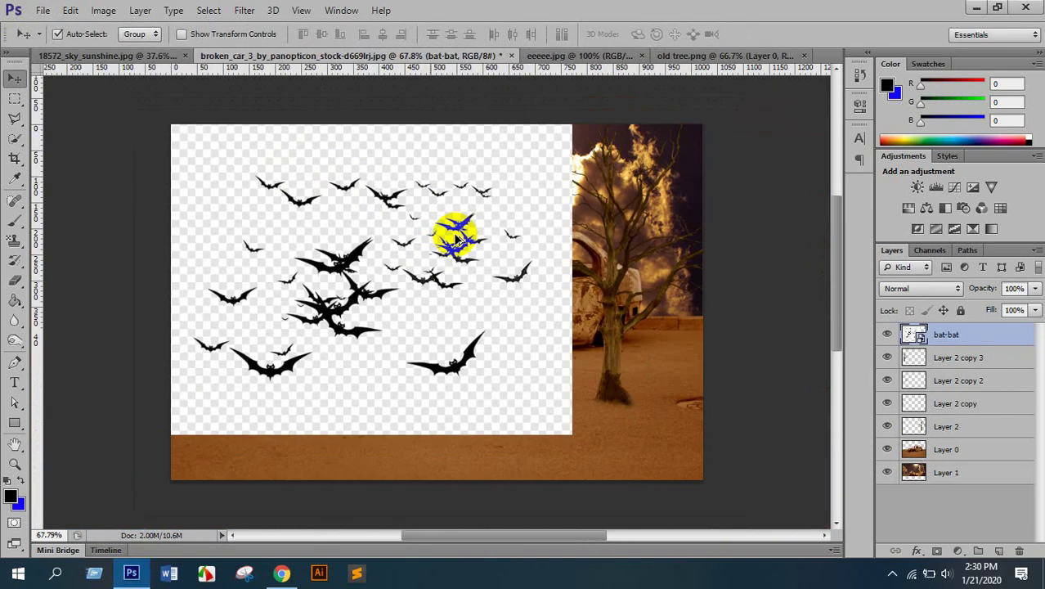
pyautogui.click(905, 289)
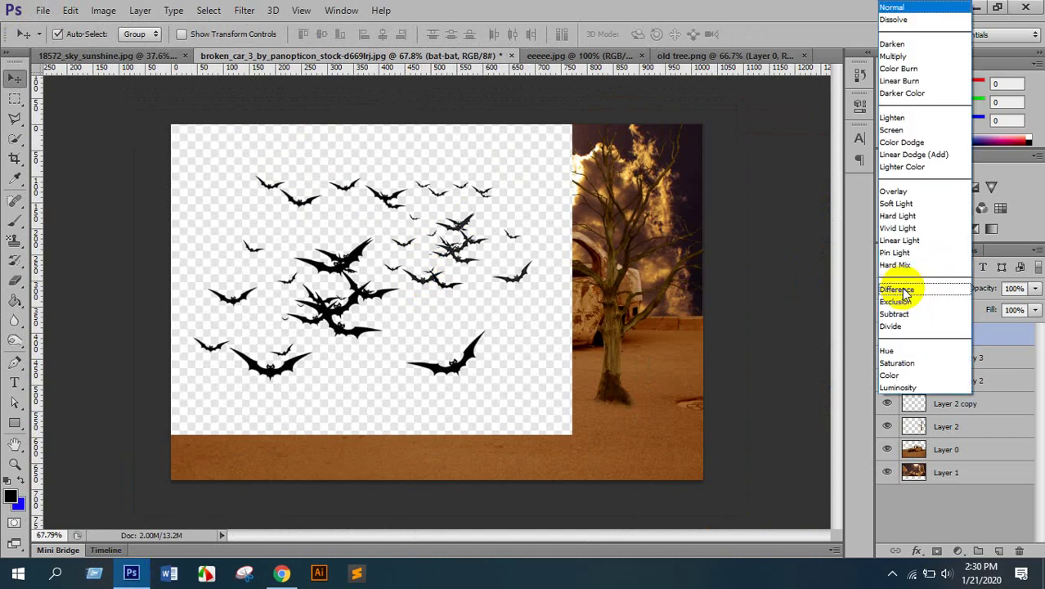
pyautogui.click(893, 54)
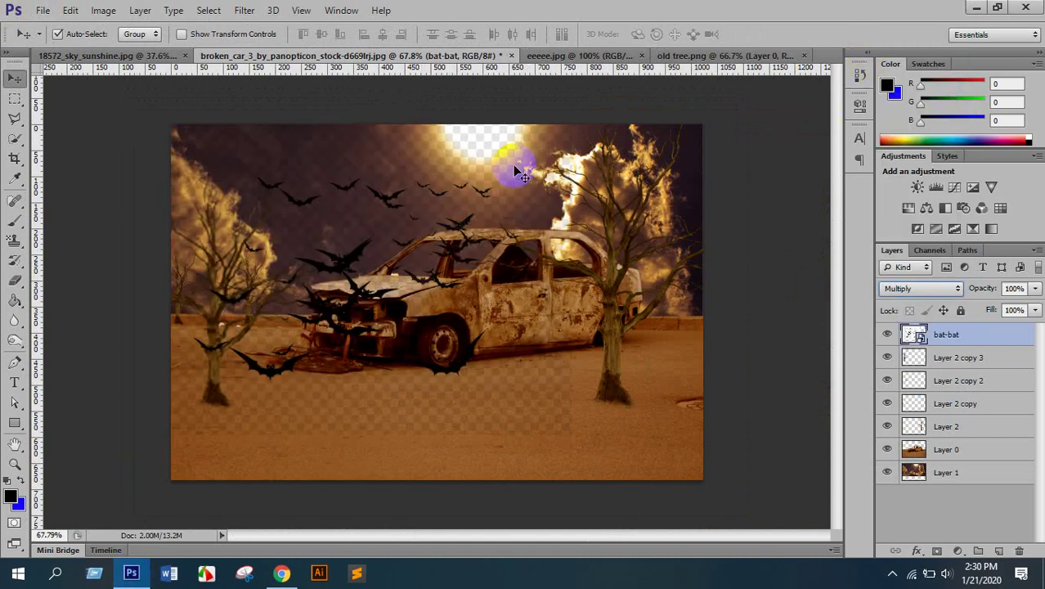
pyautogui.click(14, 320)
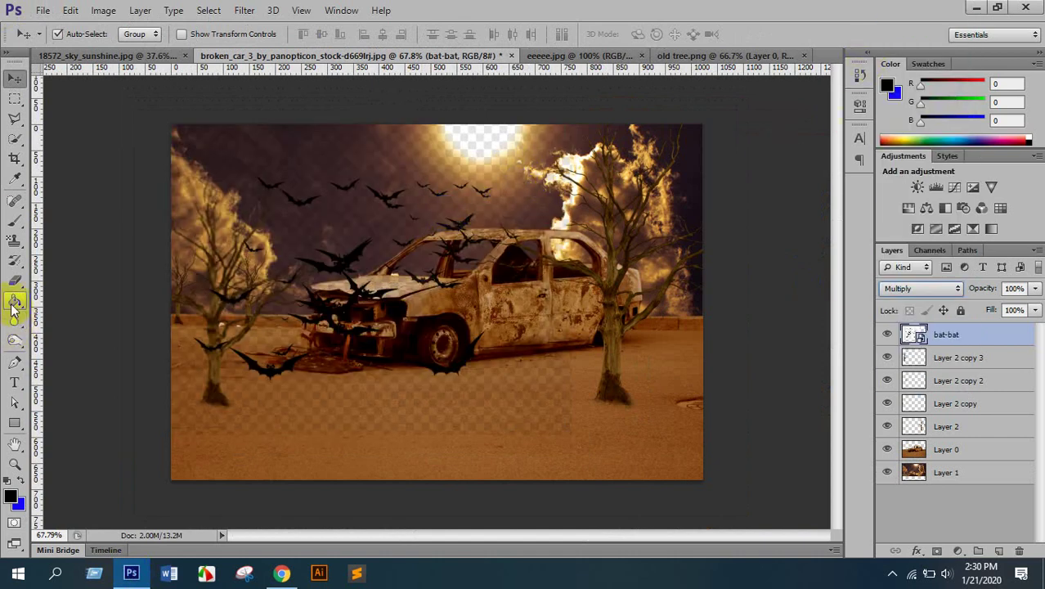
# Remove the leftover background from the bat-bat image with the Magic Eraser at a tolerance of 32
pyautogui.rightClick(11, 286)
pyautogui.click(57, 304)
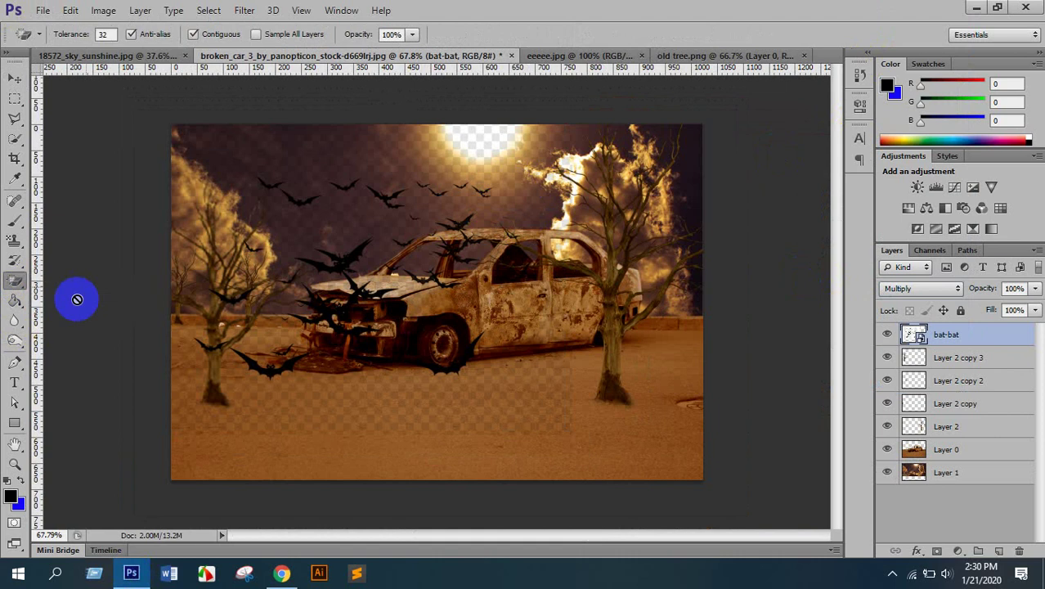
pyautogui.click(255, 166)
pyautogui.click(491, 230)
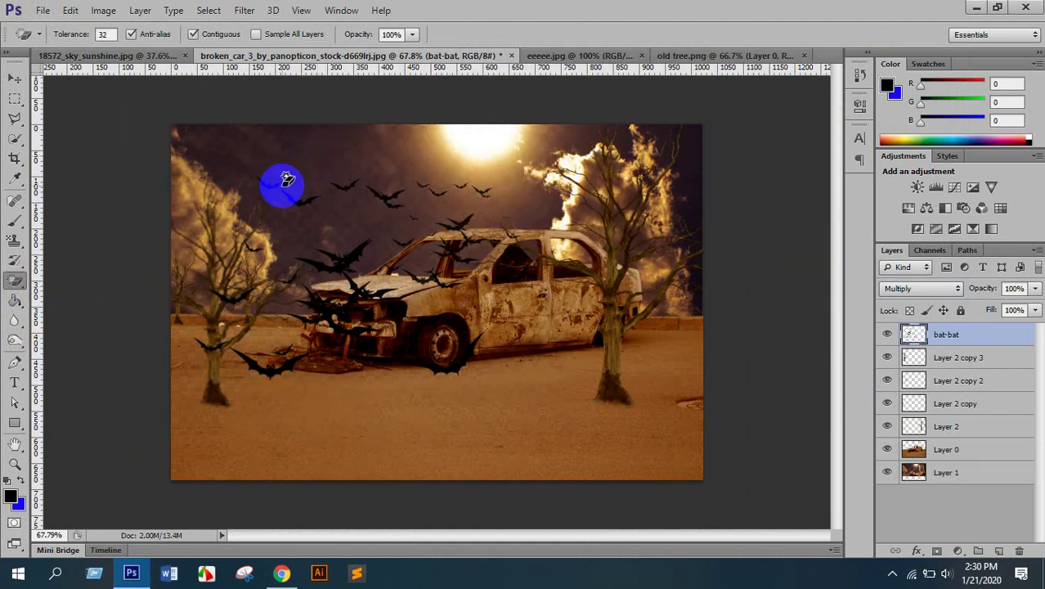
pyautogui.scroll(5, 245, 196)
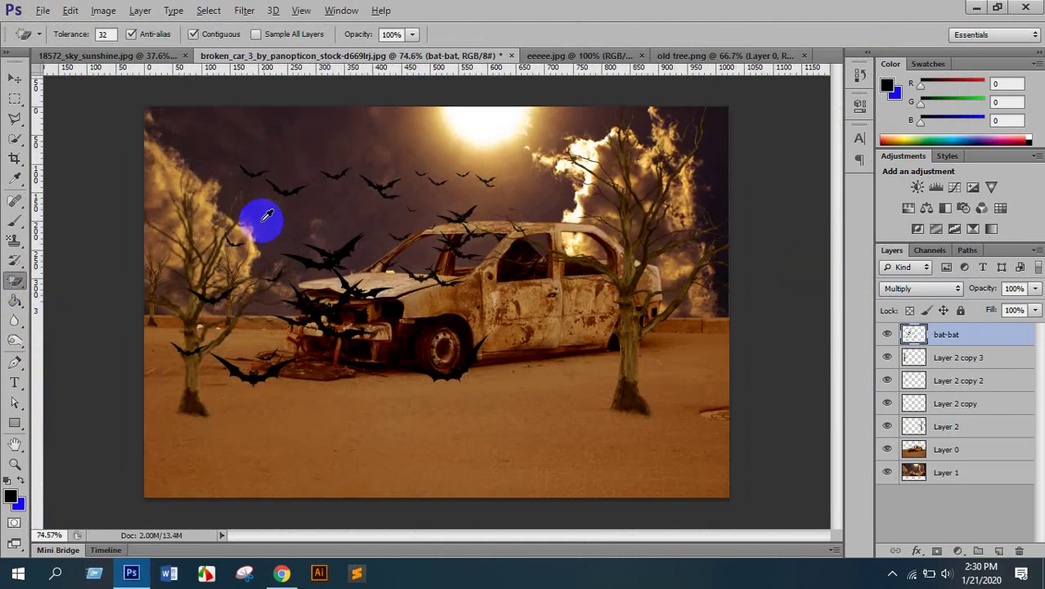
# Scale the bat flock down to about 40% of its size around its center
pyautogui.click(15, 78)
pyautogui.scroll(-5, 536, 289)
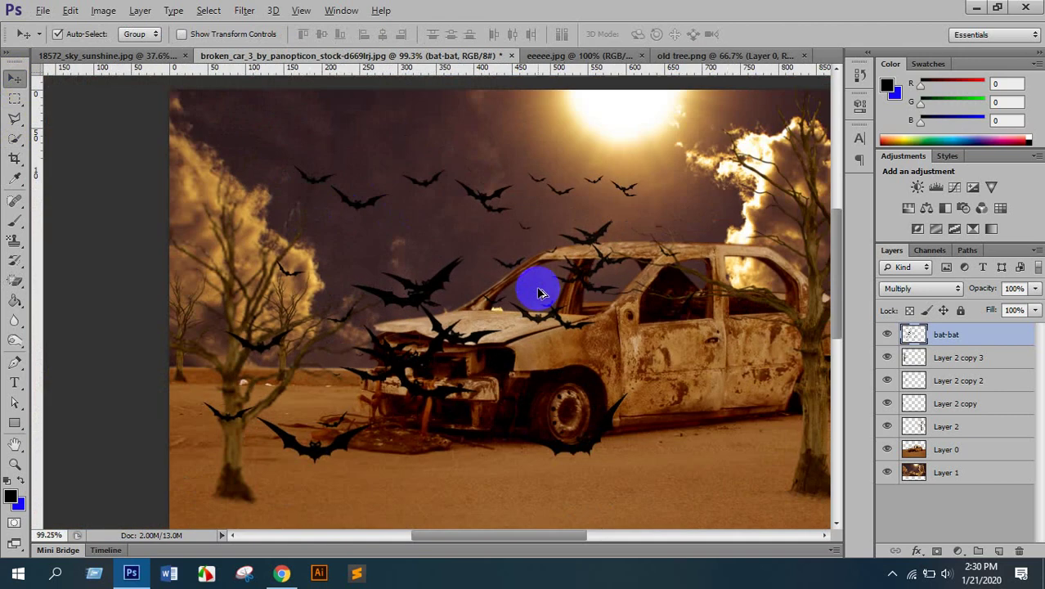
pyautogui.hotkey('ctrl', 't')
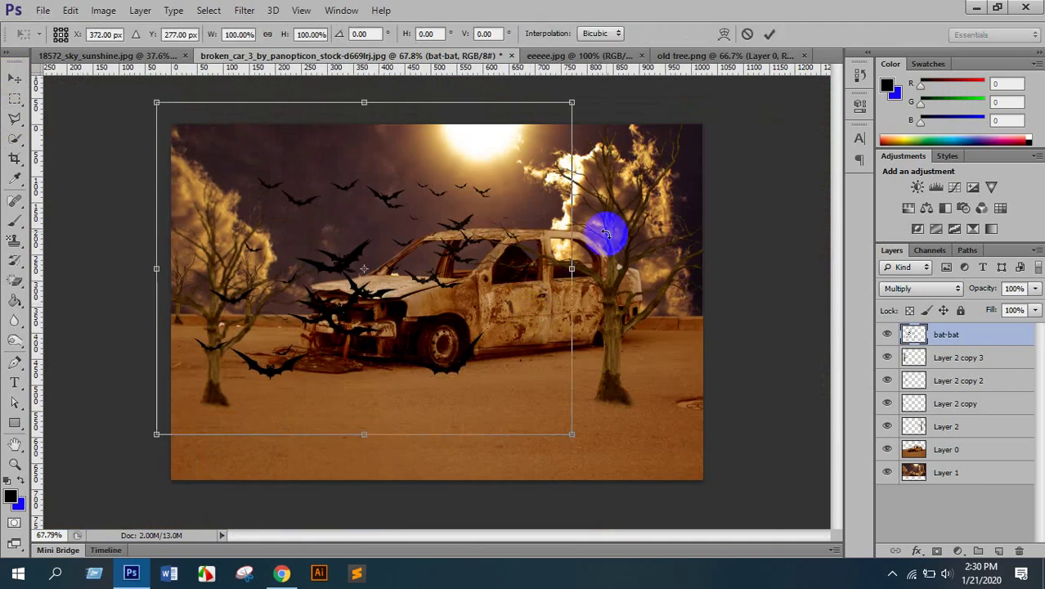
pyautogui.moveTo(565, 104); pyautogui.dragTo(445, 205)
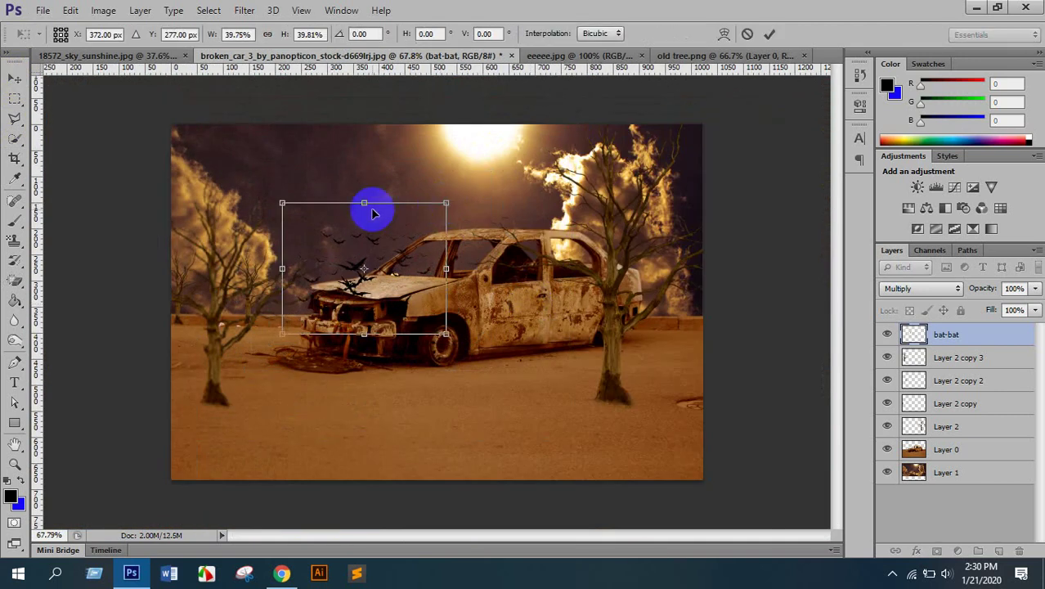
pyautogui.press('Return')
# Erase leftover background above the shrunken bat flock with the Magic Eraser
pyautogui.scroll(5, 355, 217)
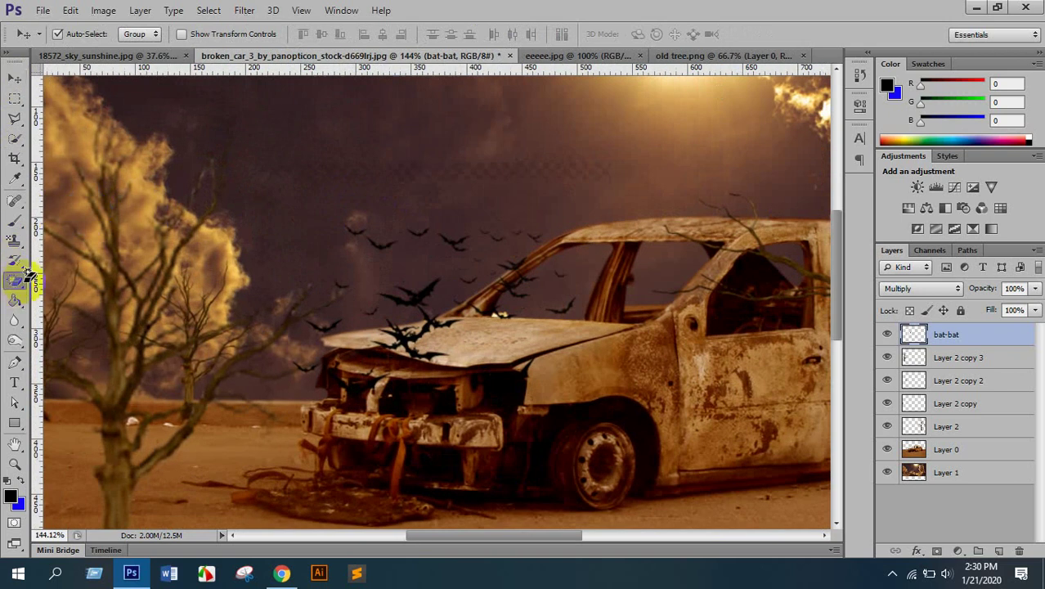
pyautogui.click(27, 278)
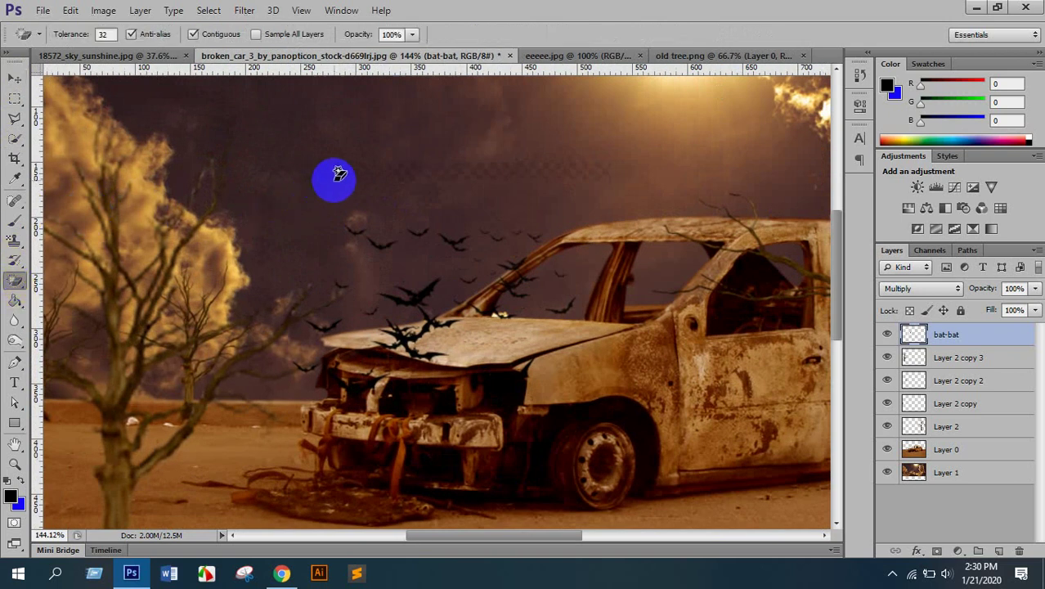
pyautogui.click(360, 171)
# Move the bat flock into the dark sky beside the left tree and place its layer directly below Layer 2
pyautogui.click(14, 81)
pyautogui.scroll(-3, 246, 205)
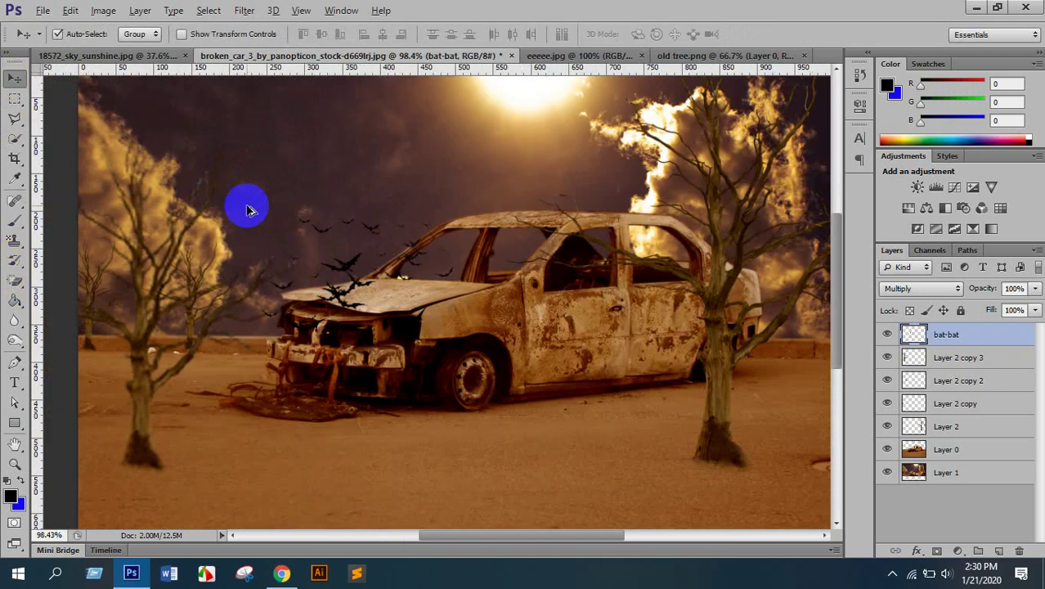
pyautogui.moveTo(348, 271); pyautogui.dragTo(231, 175)
pyautogui.moveTo(963, 341); pyautogui.dragTo(974, 423)
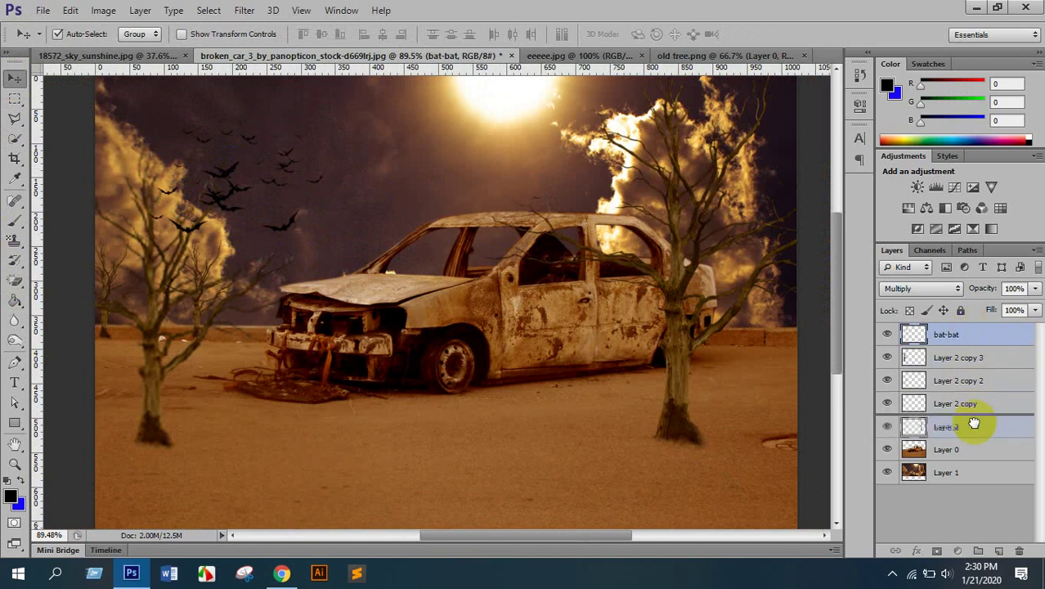
# Scale the bat flock to about 81% and position it beside the left cloud, centered near X 217, Y 170 px
pyautogui.scroll(3, 245, 210)
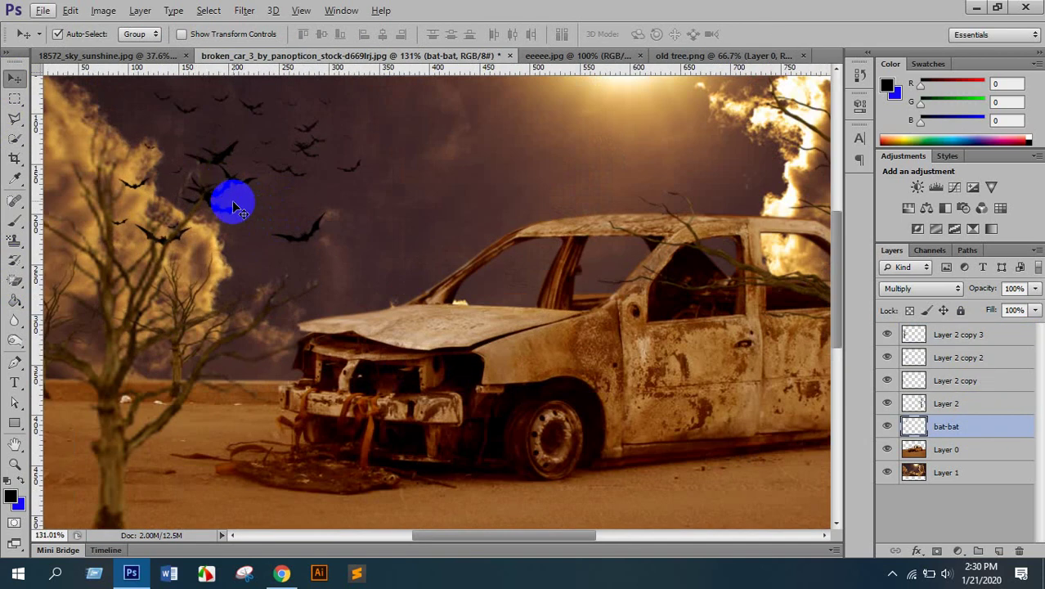
pyautogui.moveTo(229, 161); pyautogui.dragTo(300, 156)
pyautogui.hotkey('ctrl', 't')
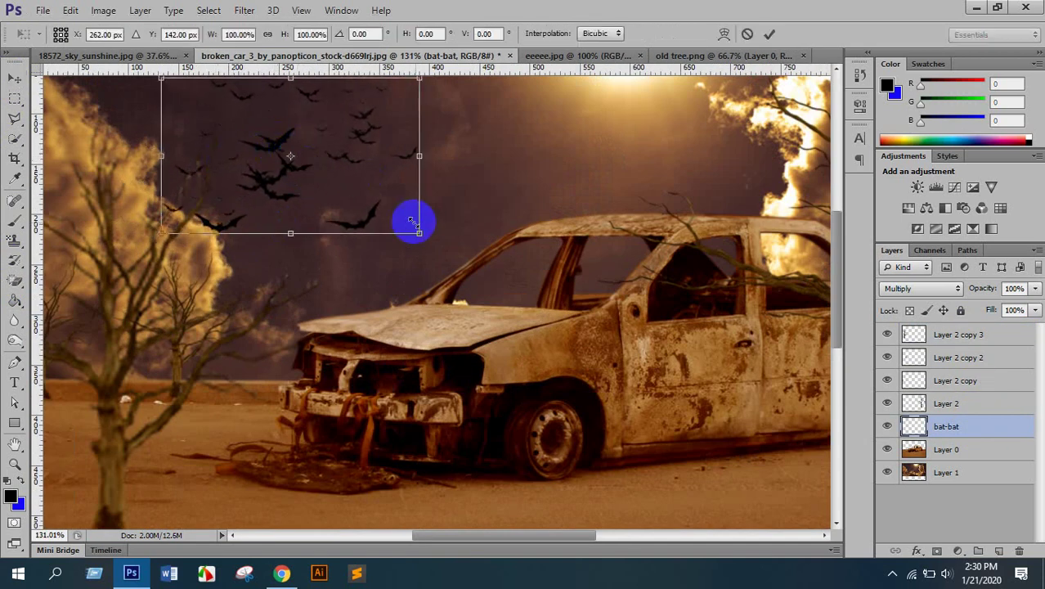
pyautogui.moveTo(420, 232); pyautogui.dragTo(397, 215)
pyautogui.moveTo(321, 168); pyautogui.dragTo(282, 187)
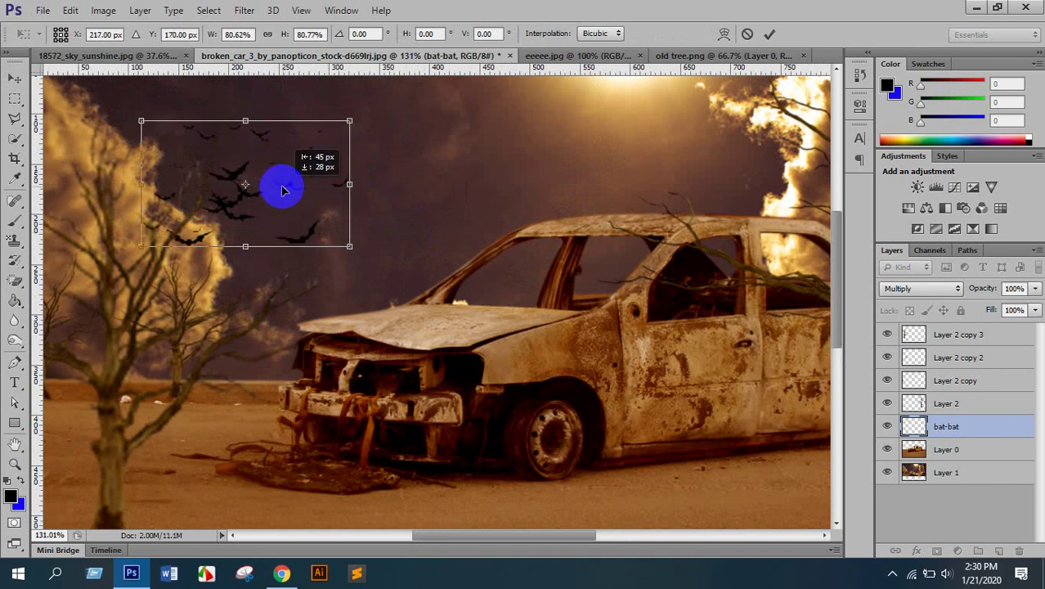
pyautogui.press('Return')
pyautogui.press('Return')
pyautogui.scroll(-5, 362, 217)
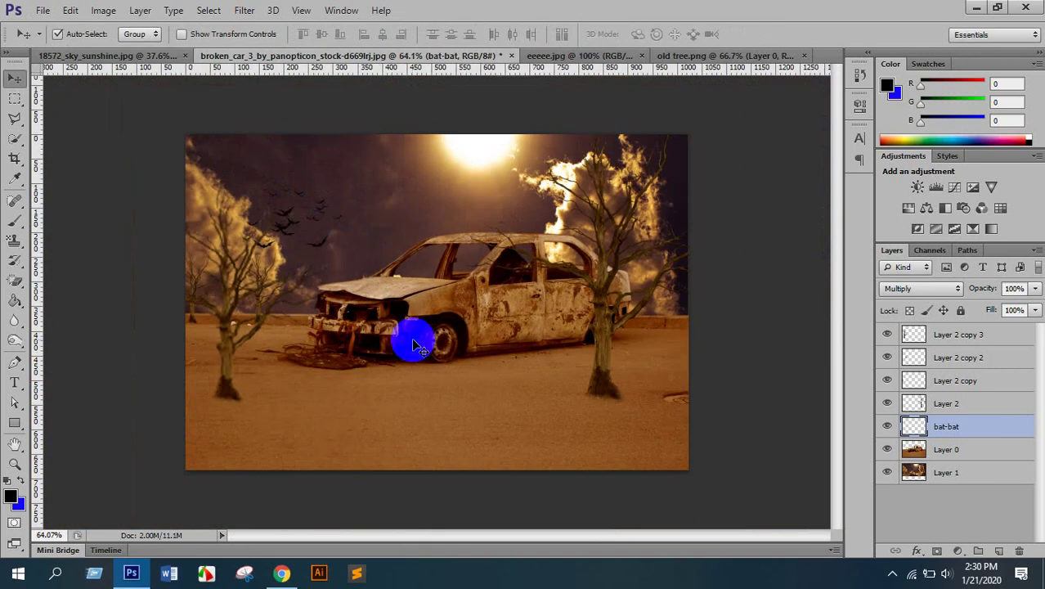
# Shift the bat flock slightly right, away from the left tree, and nudge the large right tree slightly to the right
pyautogui.scroll(3, 312, 225)
pyautogui.scroll(-2, 312, 226)
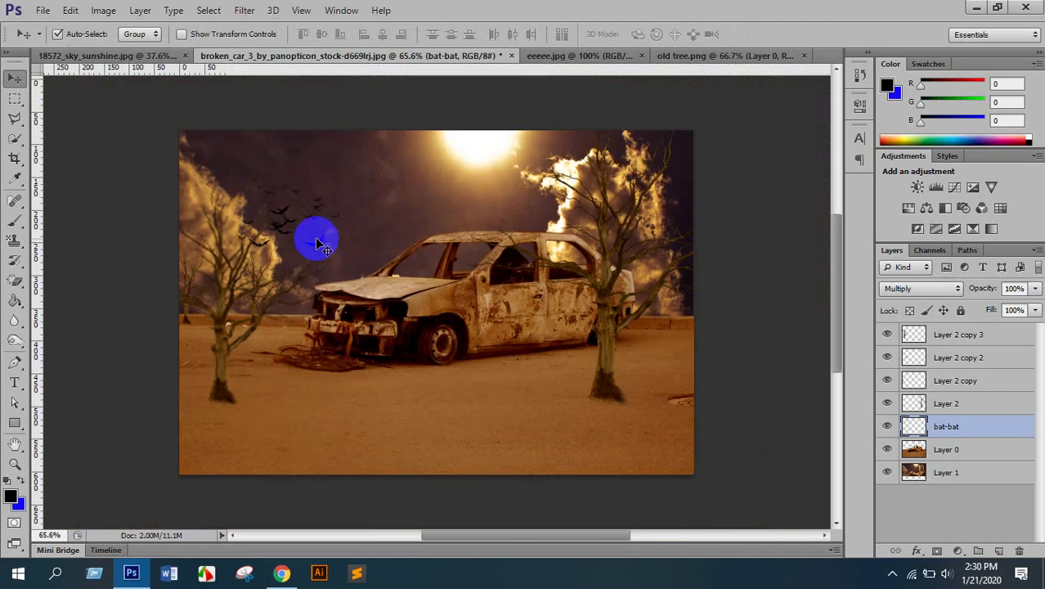
pyautogui.moveTo(286, 216); pyautogui.dragTo(319, 222)
pyautogui.scroll(-2, 337, 284)
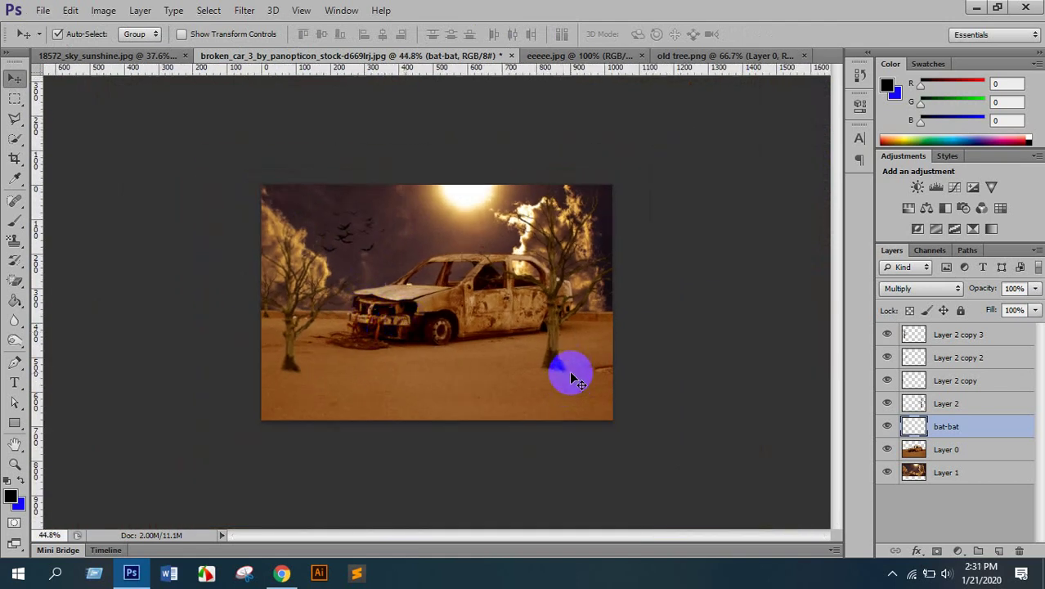
pyautogui.moveTo(556, 322); pyautogui.dragTo(564, 326)
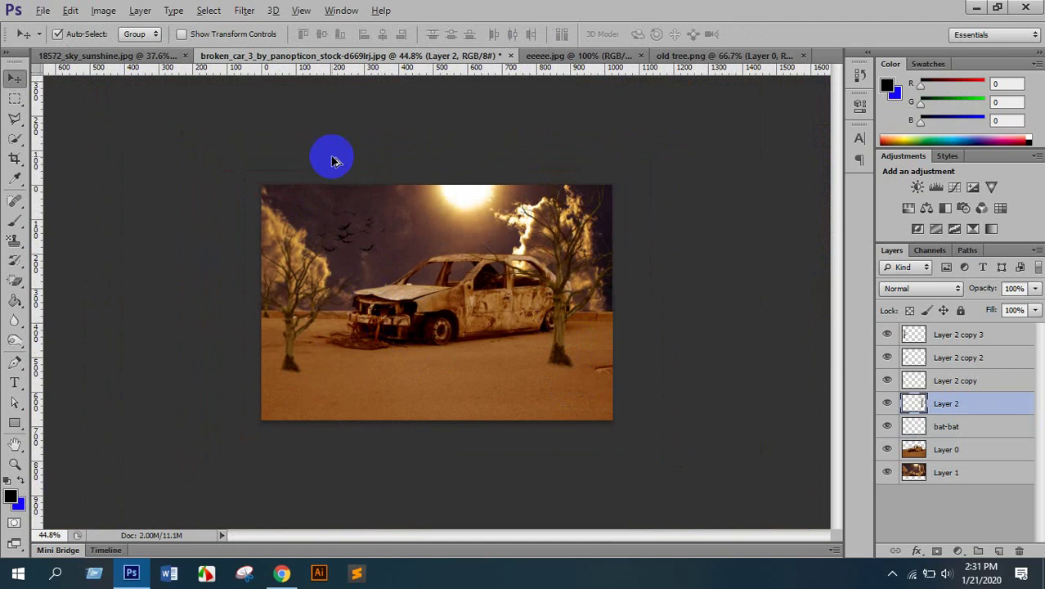
# Bring the lens flare image from eeeee.jpg into the car composite as a new layer above Layer 2
pyautogui.scroll(2, 416, 280)
pyautogui.scroll(5, 413, 280)
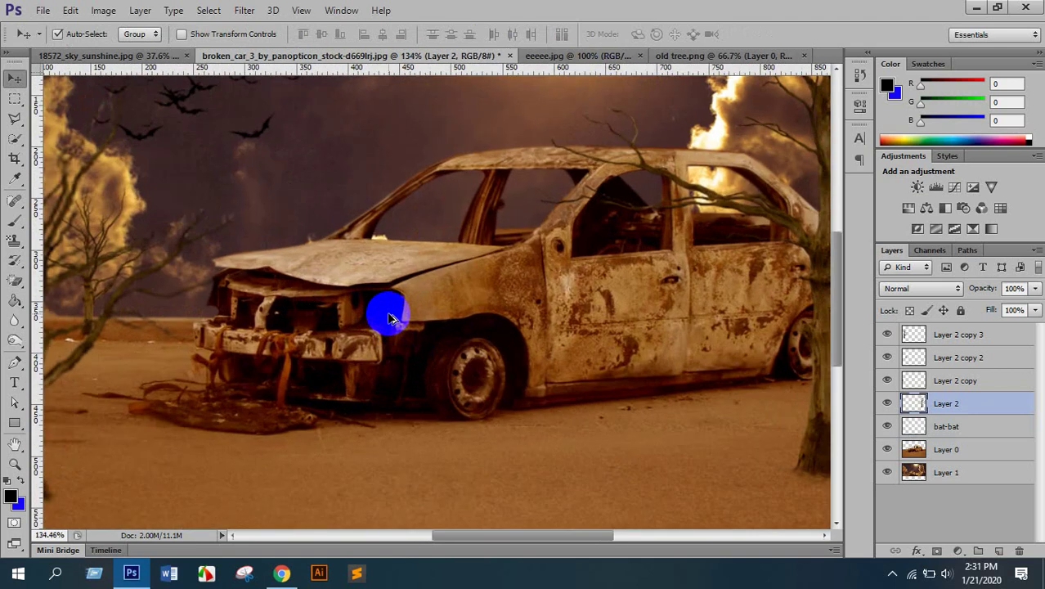
pyautogui.click(576, 54)
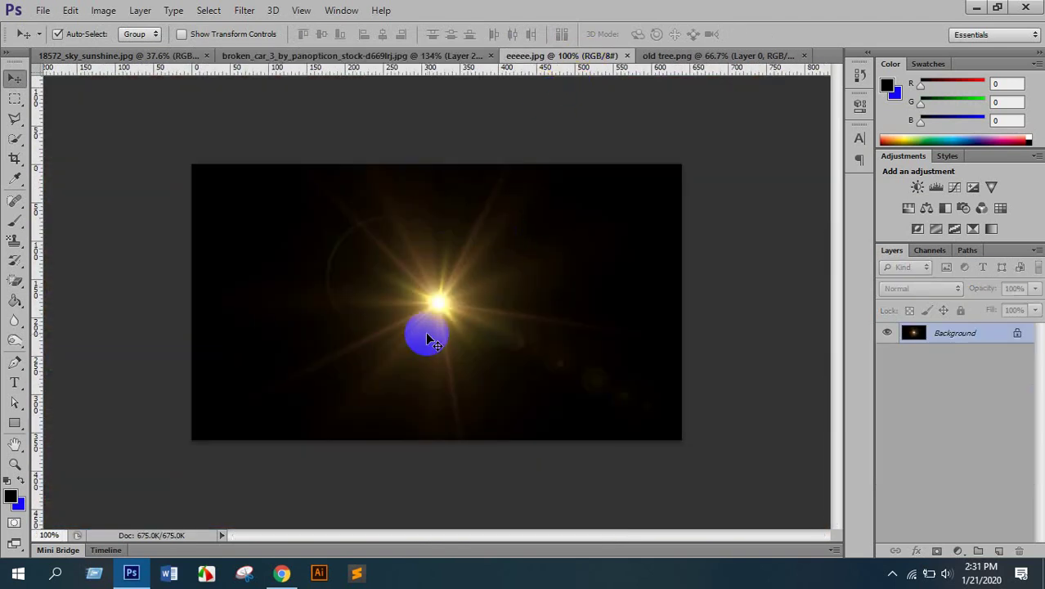
pyautogui.click(282, 56)
pyautogui.moveTo(362, 159); pyautogui.dragTo(443, 241)
pyautogui.scroll(-2, 451, 284)
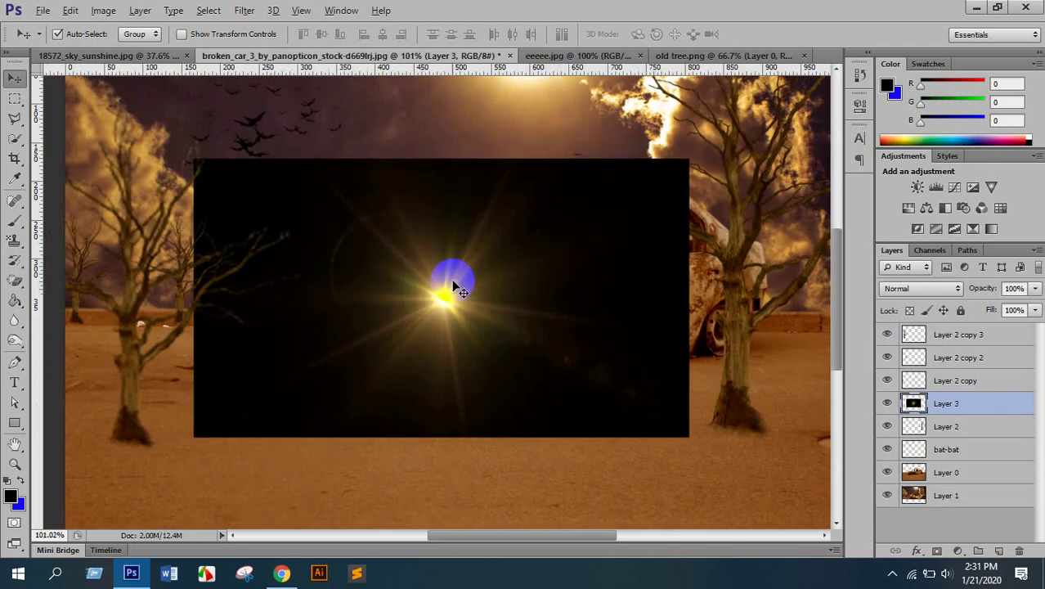
# Shrink the lens flare around its center and position its bright spot over the car's near headlight
pyautogui.hotkey('ctrl', 't')
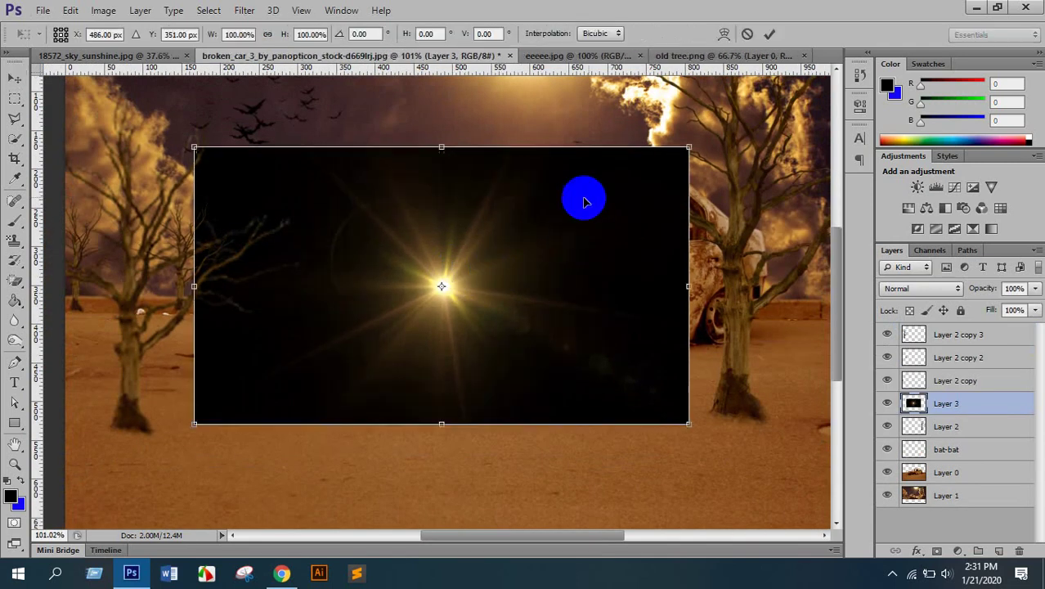
pyautogui.moveTo(702, 152); pyautogui.dragTo(550, 233)
pyautogui.moveTo(492, 274); pyautogui.dragTo(447, 292)
pyautogui.press('Return')
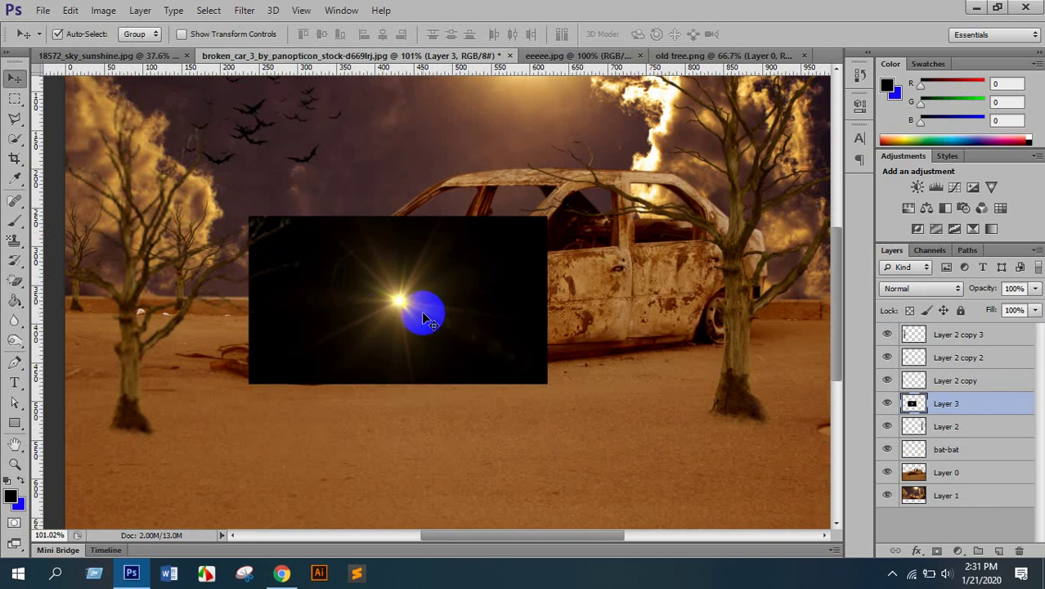
# Set the blend mode of the lens flare layer to Screen
pyautogui.scroll(3, 417, 323)
pyautogui.scroll(2, 415, 363)
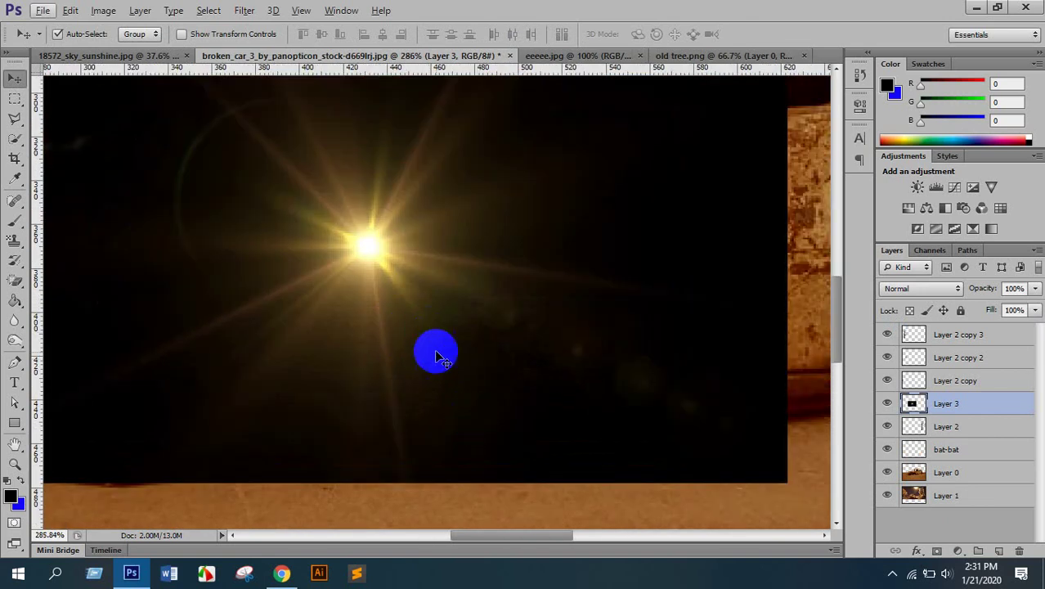
pyautogui.scroll(-4, 544, 434)
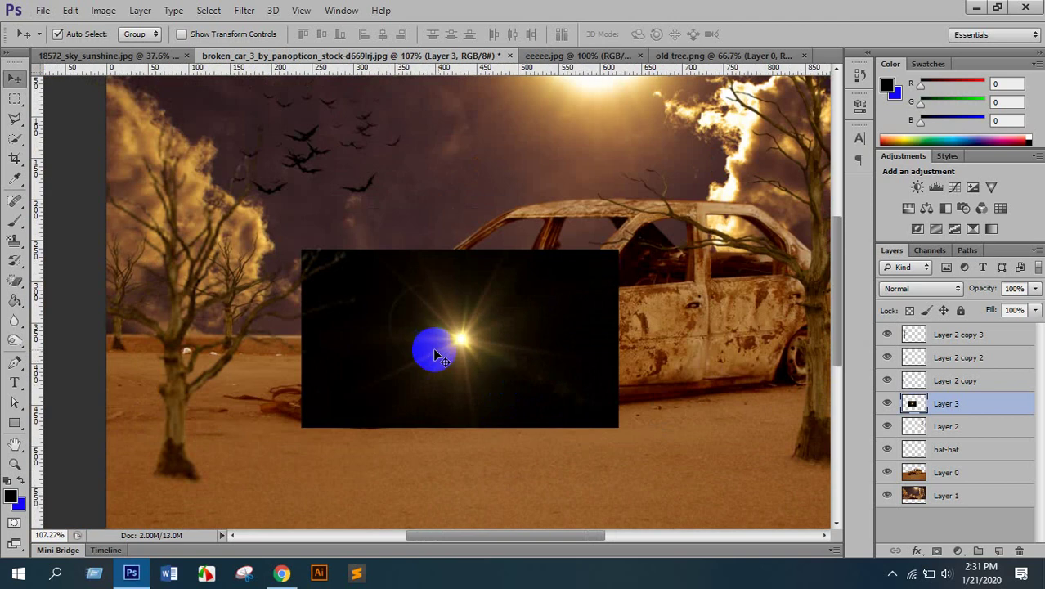
pyautogui.click(919, 289)
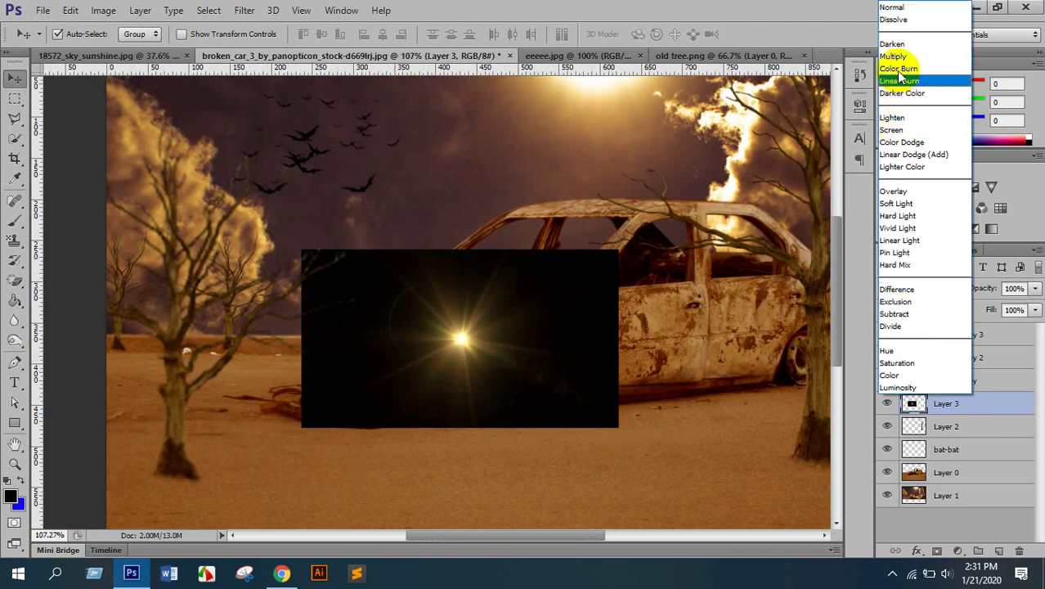
pyautogui.click(889, 129)
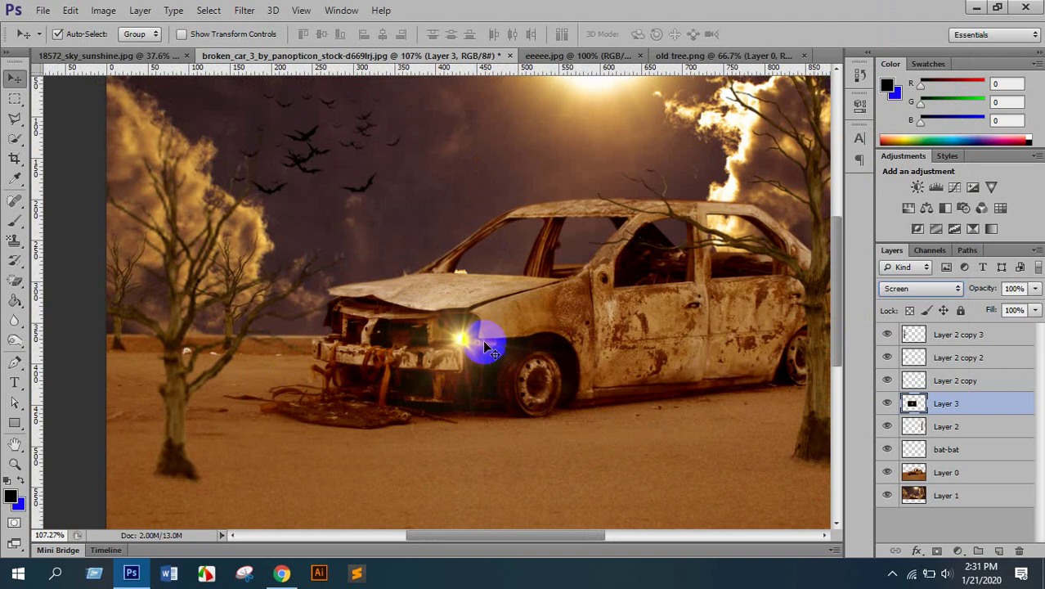
# Duplicate the flare onto the car's far headlight and scale the copy to about 46%
pyautogui.moveTo(463, 335); pyautogui.dragTo(328, 336)
pyautogui.hotkey('ctrl', 't')
pyautogui.keyDown('alt'); pyautogui.keyDown('shift'); pyautogui.moveTo(486, 243); pyautogui.dragTo(401, 291); pyautogui.keyUp('shift'); pyautogui.keyUp('alt')
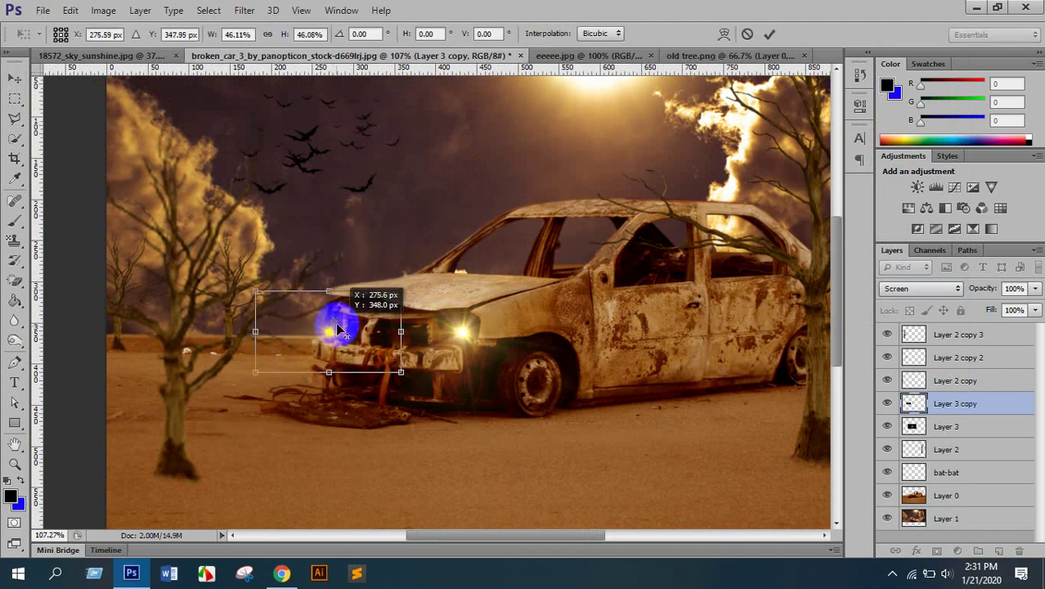
pyautogui.moveTo(340, 329)
pyautogui.mouseDown()
pyautogui.moveTo(331, 334)
pyautogui.moveTo(334, 325)
pyautogui.mouseUp()
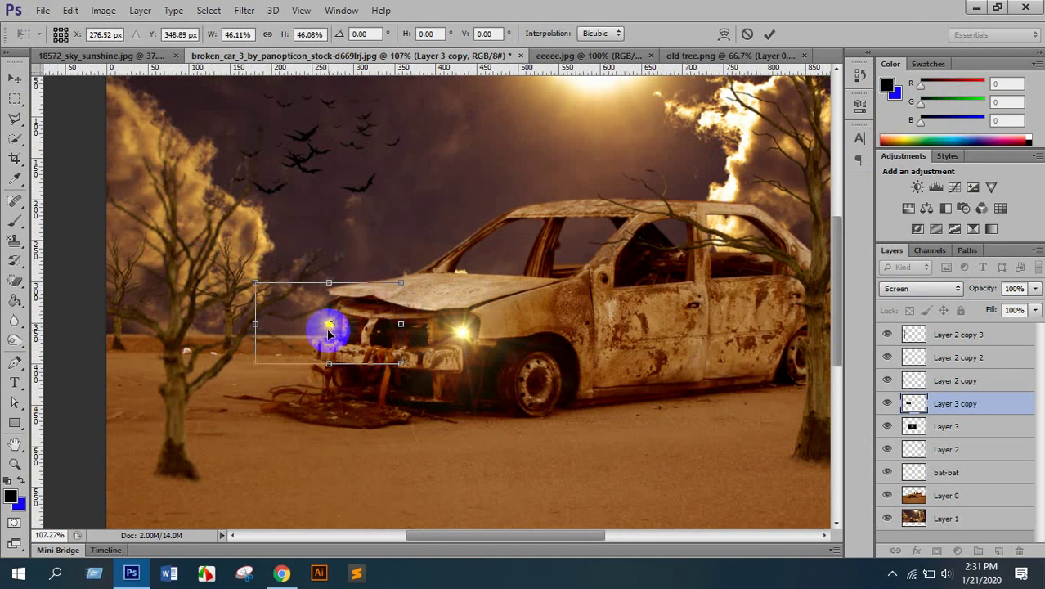
pyautogui.press('Return')
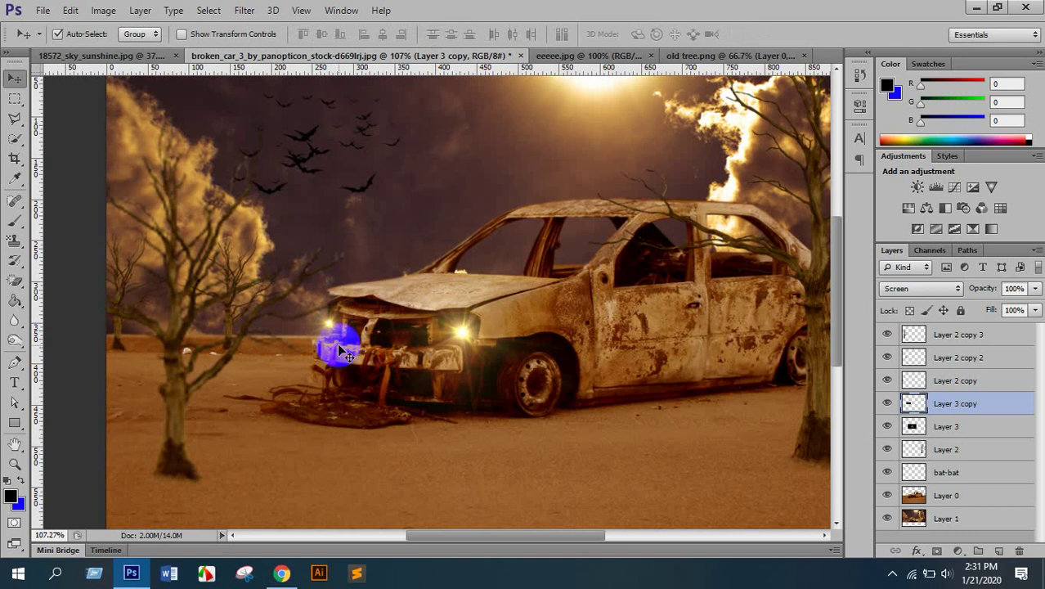
pyautogui.scroll(-3, 464, 368)
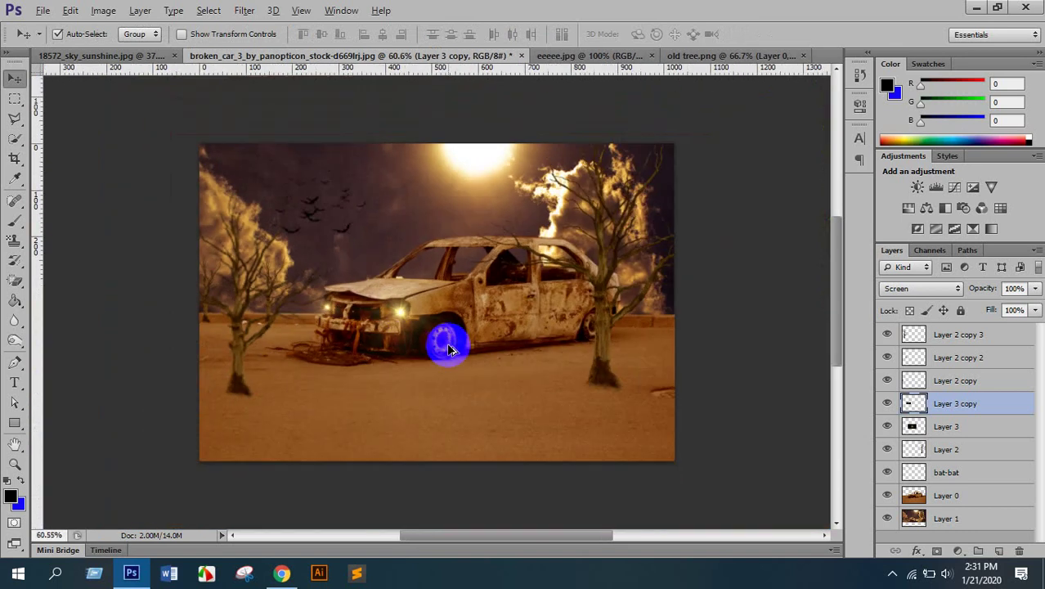
pyautogui.scroll(2, 530, 231)
pyautogui.scroll(-3, 415, 263)
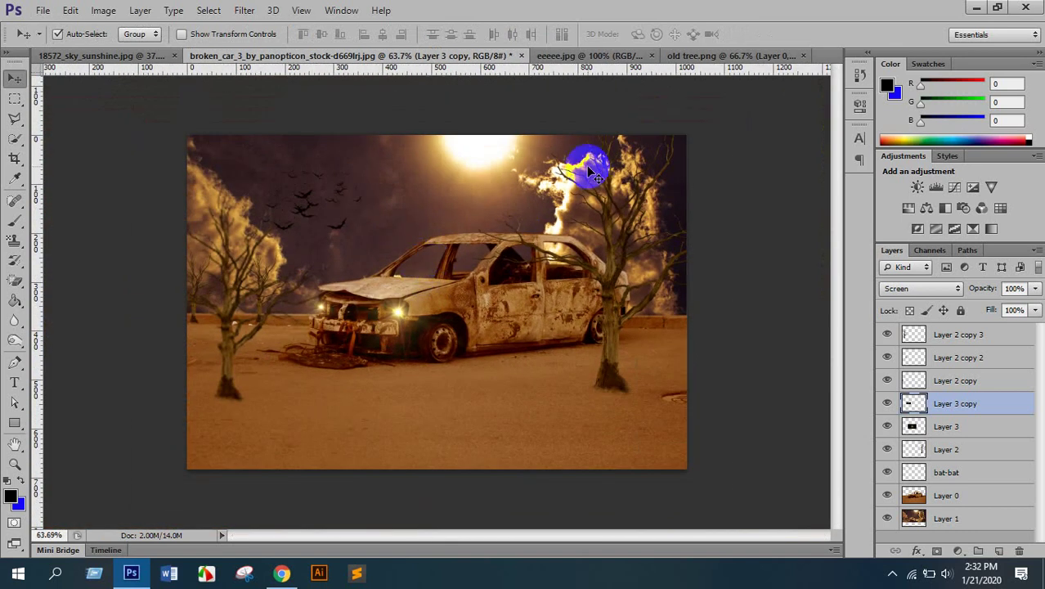
pyautogui.scroll(2, 572, 176)
pyautogui.scroll(-2, 507, 204)
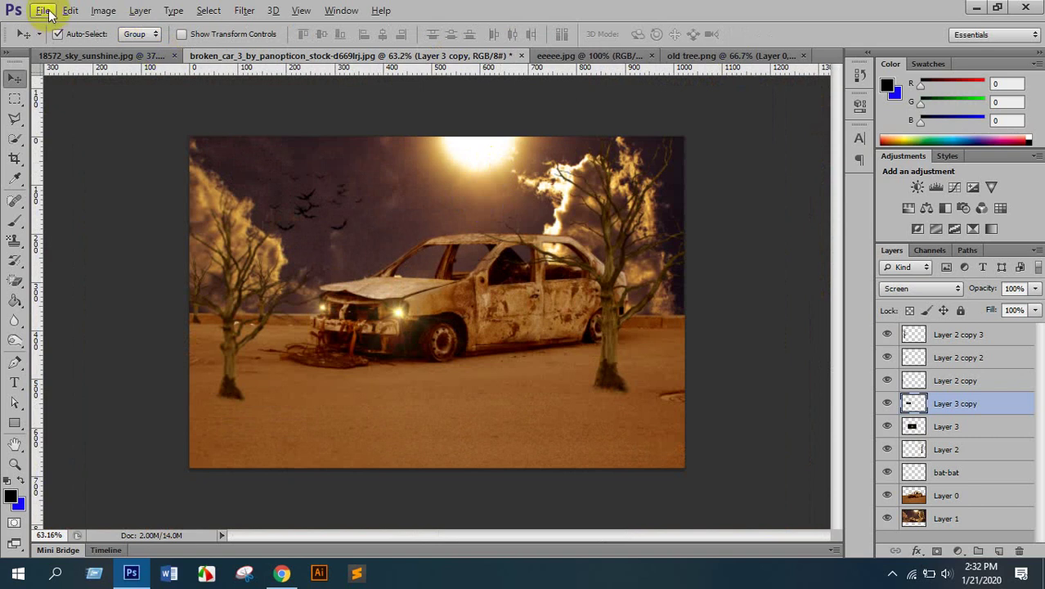
pyautogui.click(44, 11)
pyautogui.click(67, 38)
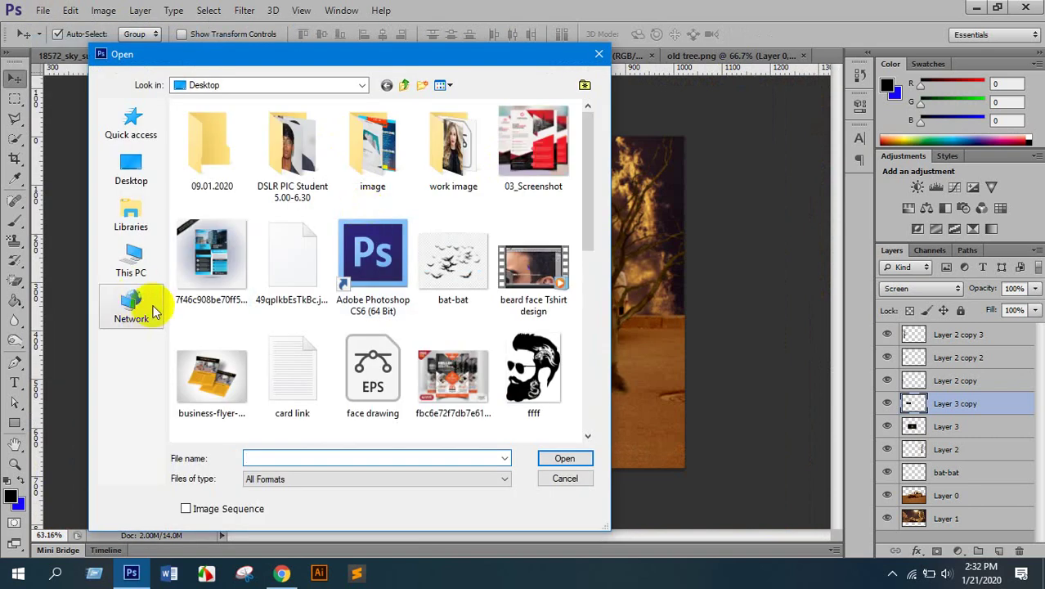
pyautogui.click(131, 260)
pyautogui.doubleClick(425, 325)
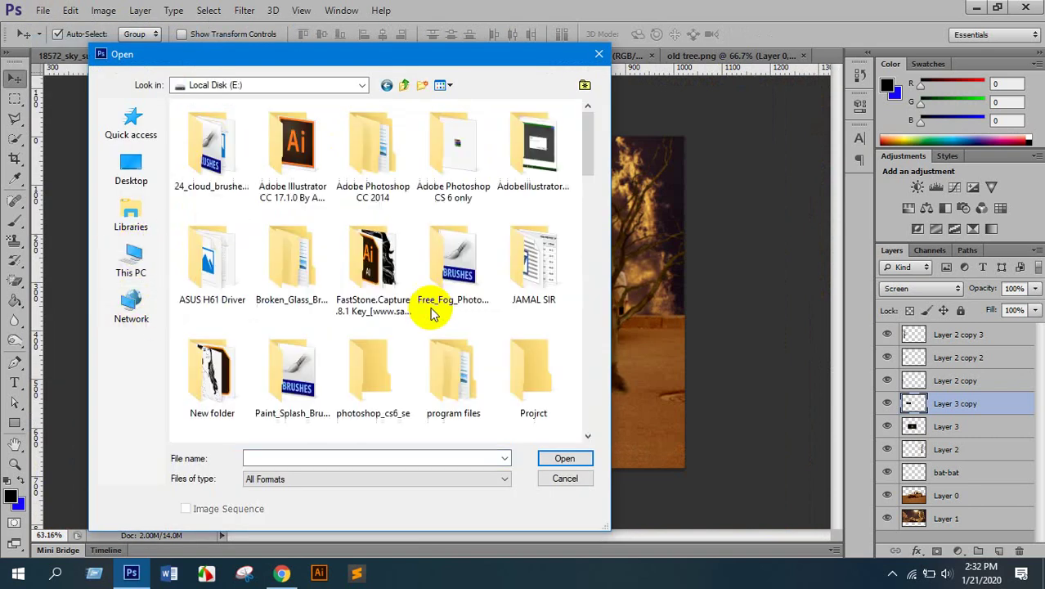
pyautogui.doubleClick(211, 354)
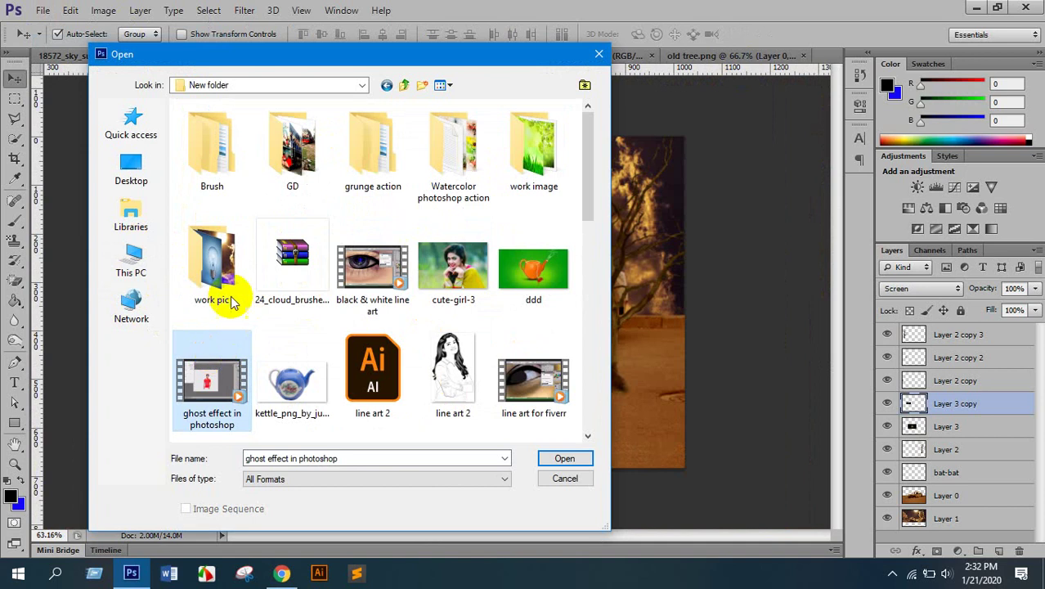
pyautogui.doubleClick(214, 266)
pyautogui.scroll(-2, 453, 245)
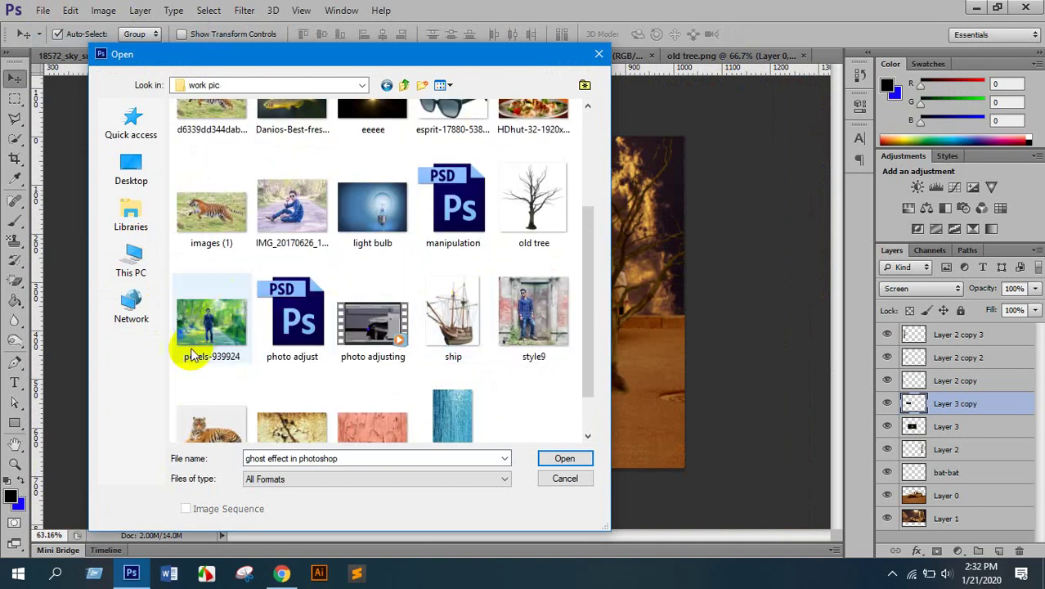
pyautogui.doubleClick(210, 323)
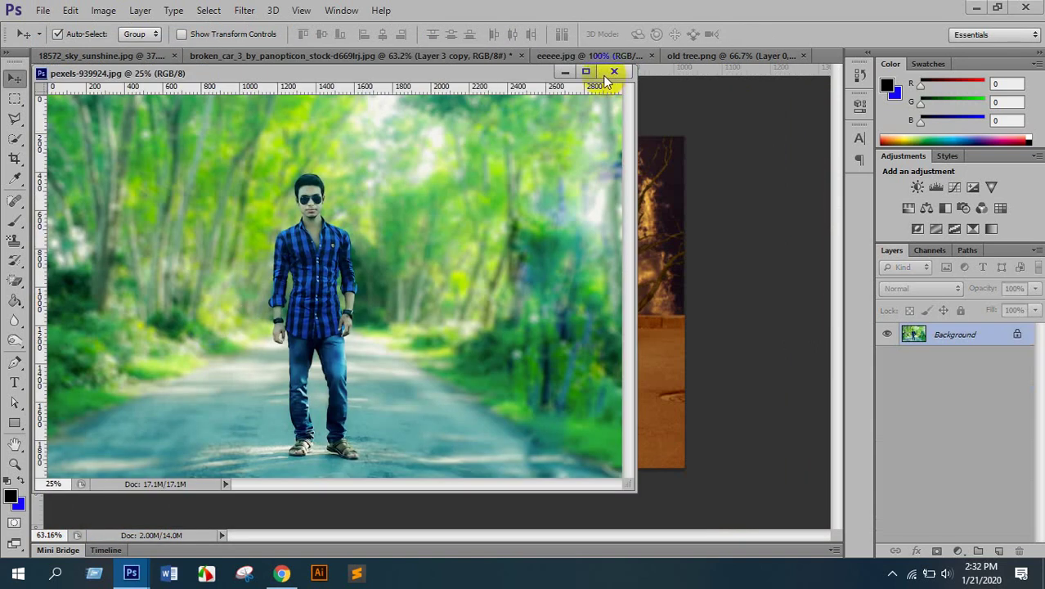
pyautogui.click(613, 72)
# Open style9.jpg from the work pic folder and dock it as a tab beside the other documents
pyautogui.click(43, 10)
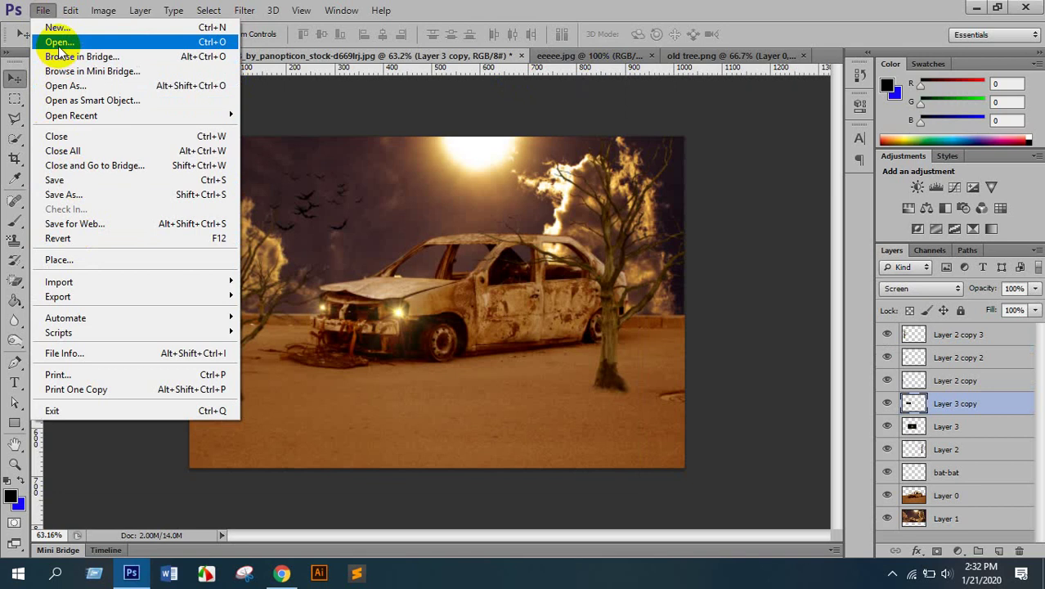
pyautogui.click(59, 43)
pyautogui.click(425, 272)
pyautogui.scroll(-1, 437, 282)
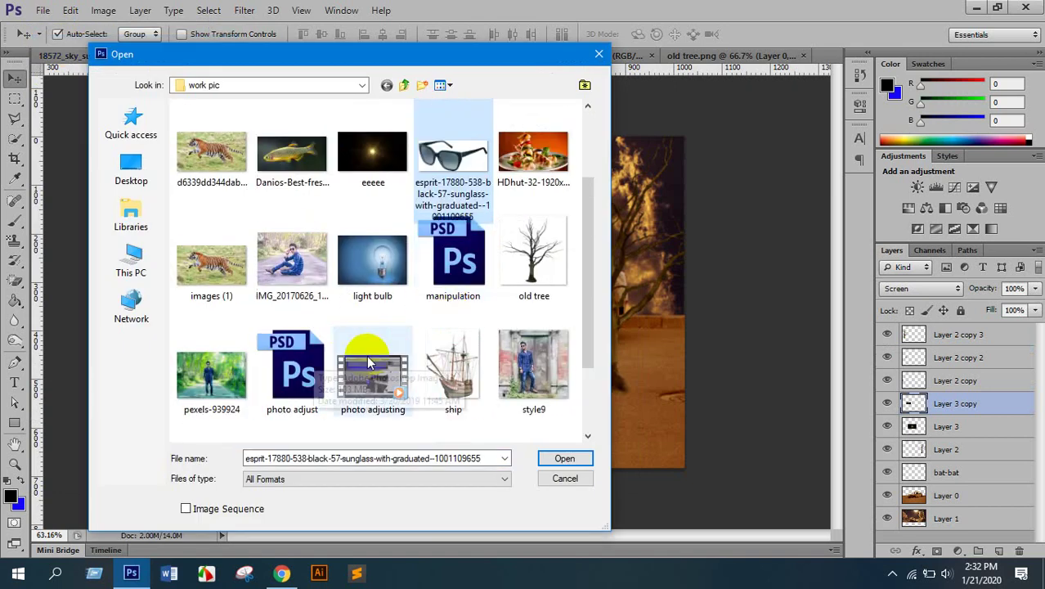
pyautogui.doubleClick(528, 343)
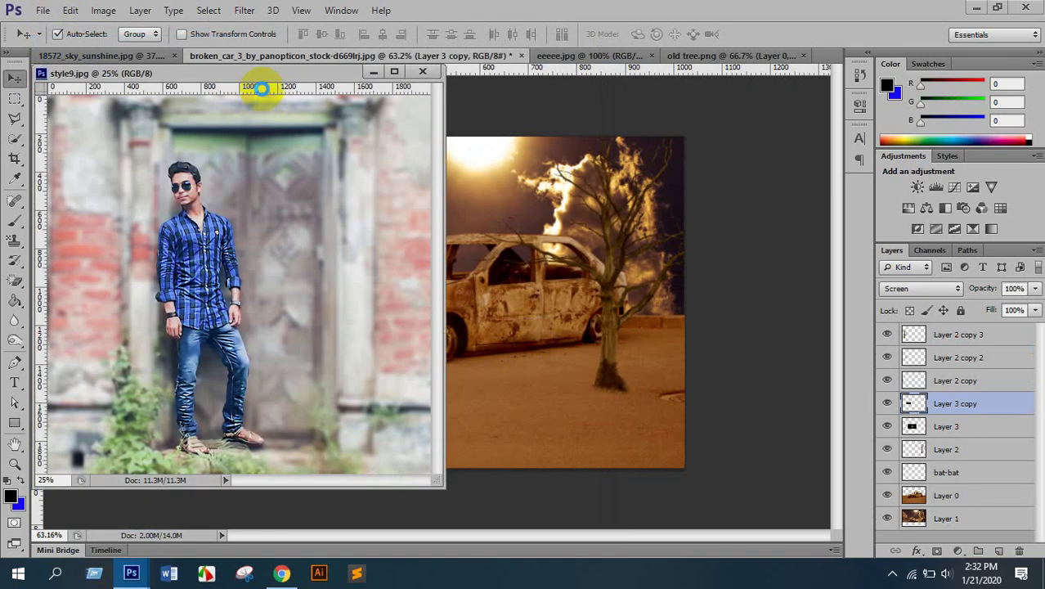
pyautogui.moveTo(248, 76); pyautogui.dragTo(718, 53)
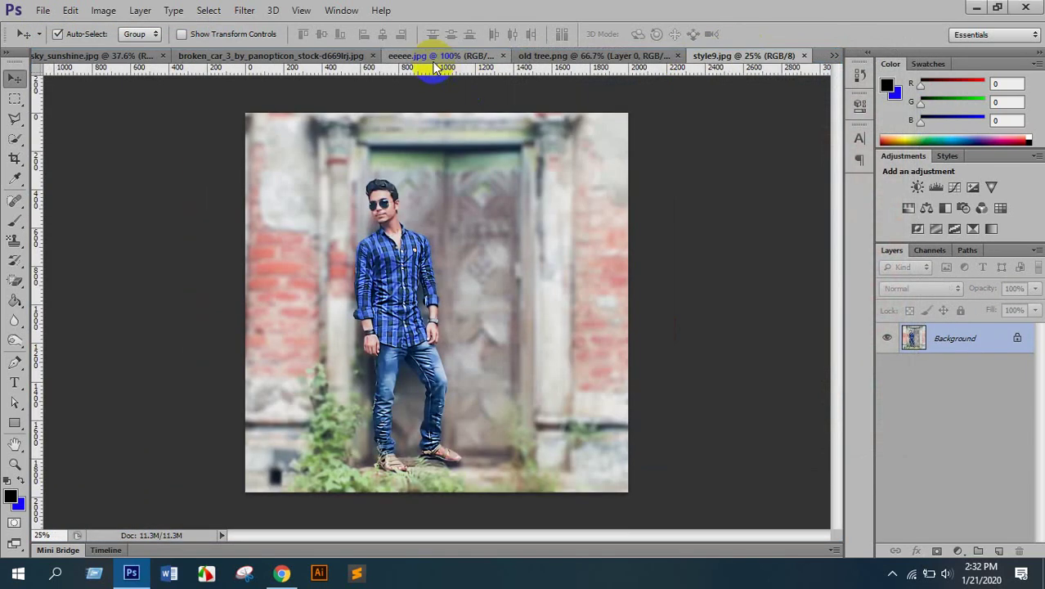
pyautogui.click(235, 55)
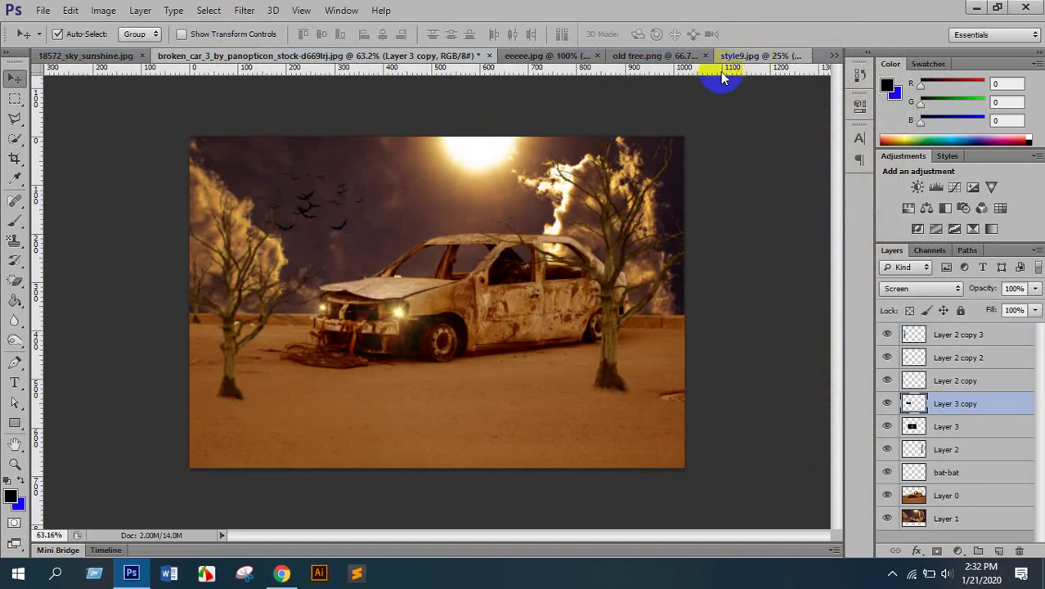
pyautogui.click(740, 55)
# Start a Quick Selection of the standing man, covering his head, neck and the upper part of his shirt
pyautogui.scroll(10, 427, 209)
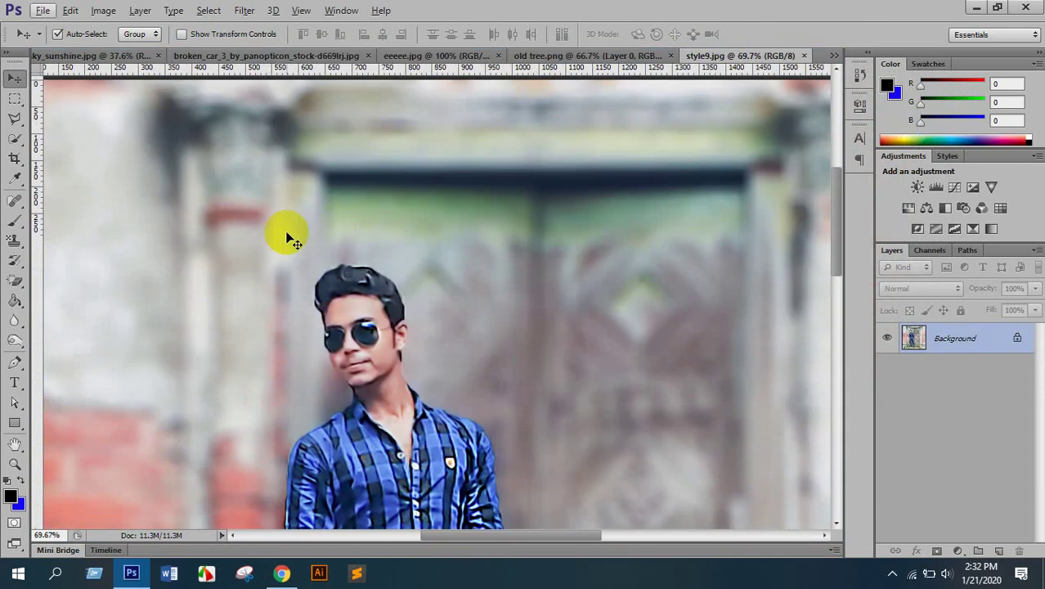
pyautogui.scroll(-3, 286, 233)
pyautogui.click(14, 137)
pyautogui.click(352, 186)
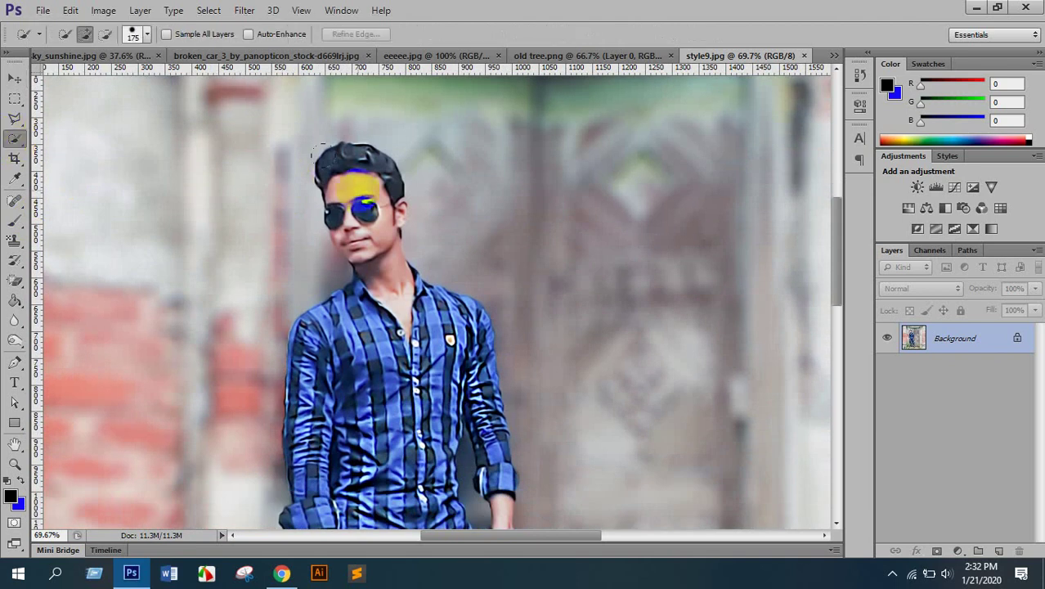
pyautogui.moveTo(368, 233)
pyautogui.mouseDown()
pyautogui.moveTo(380, 433)
pyautogui.moveTo(354, 372)
pyautogui.moveTo(319, 388)
pyautogui.moveTo(374, 346)
pyautogui.moveTo(460, 372)
pyautogui.mouseUp()
pyautogui.moveTo(413, 282)
pyautogui.mouseDown()
pyautogui.moveTo(363, 283)
pyautogui.moveTo(360, 233)
pyautogui.mouseUp()
# Reduce the Quick Selection brush to 35 and add the man's cheek, chin, ear and hair edges to the selection
pyautogui.press('[')
pyautogui.press('[')
pyautogui.press('[')
pyautogui.scroll(5, 361, 239)
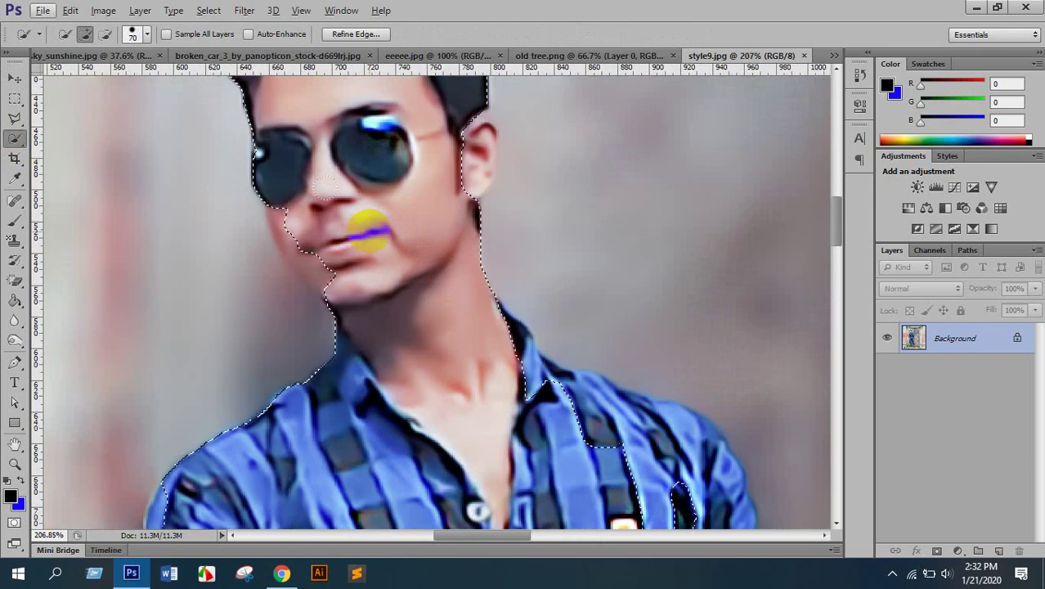
pyautogui.scroll(1, 437, 168)
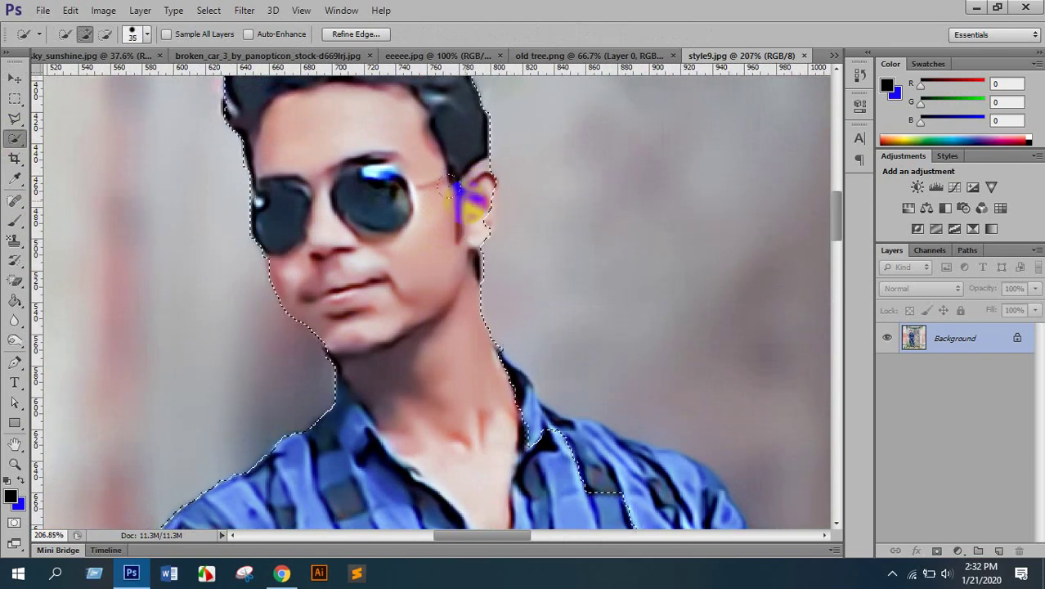
pyautogui.moveTo(448, 186); pyautogui.dragTo(448, 196)
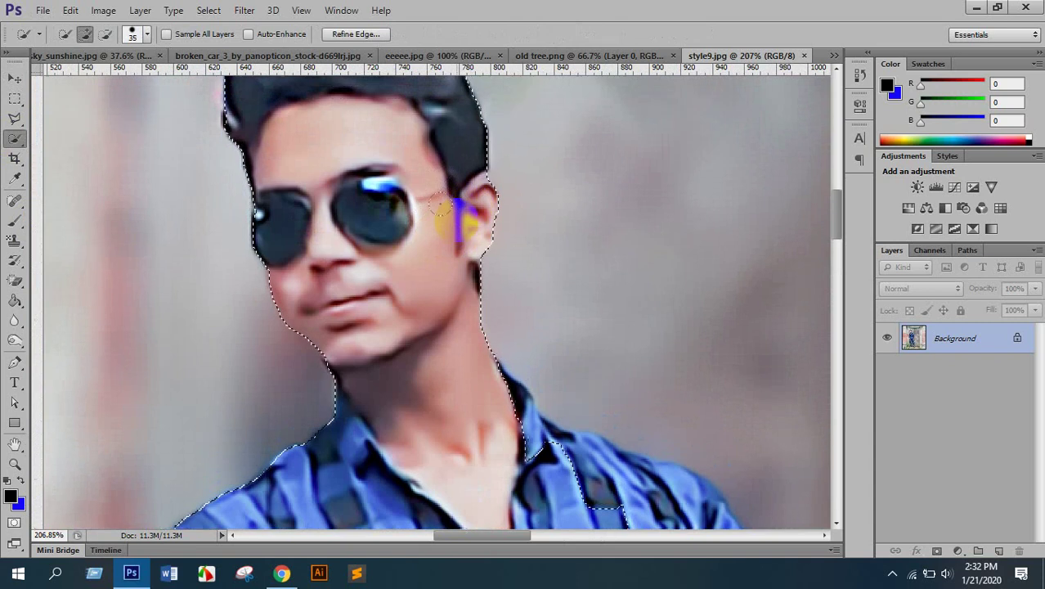
pyautogui.scroll(2, 442, 269)
pyautogui.click(282, 301)
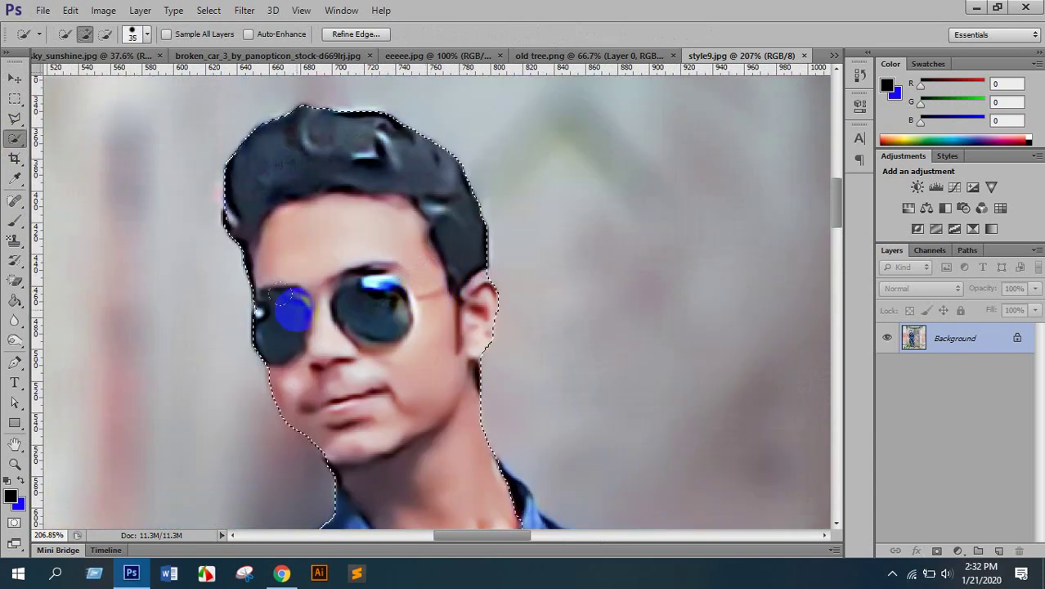
# Extend the selection over the man's collar, shoulder and the chest of his checked shirt
pyautogui.scroll(-4, 478, 298)
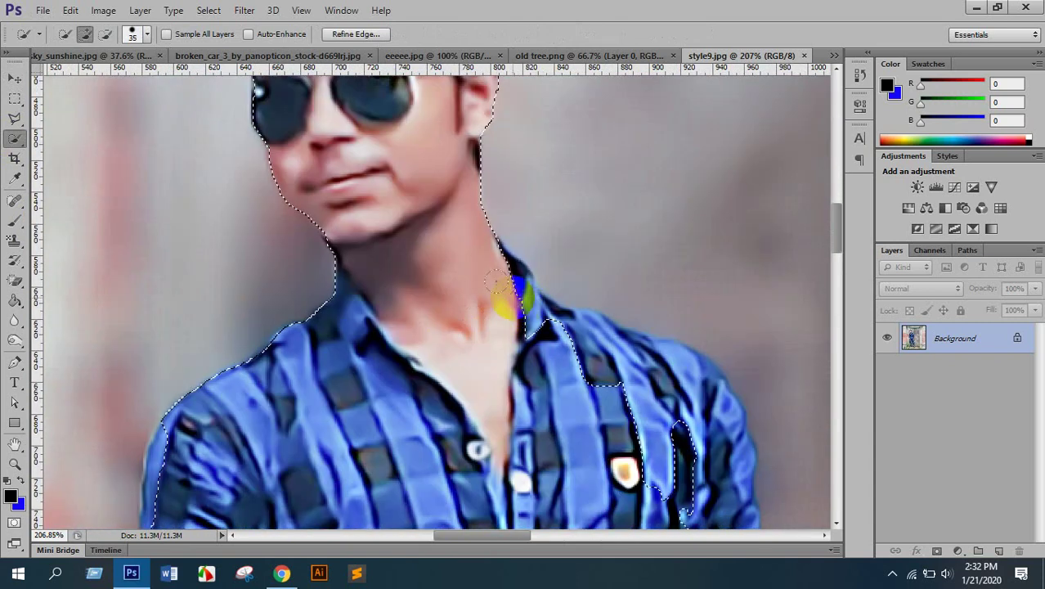
pyautogui.moveTo(645, 426)
pyautogui.mouseDown()
pyautogui.moveTo(523, 321)
pyautogui.moveTo(478, 244)
pyautogui.moveTo(488, 204)
pyautogui.moveTo(531, 256)
pyautogui.moveTo(508, 199)
pyautogui.moveTo(488, 180)
pyautogui.moveTo(533, 193)
pyautogui.moveTo(572, 390)
pyautogui.moveTo(571, 449)
pyautogui.mouseUp()
pyautogui.moveTo(552, 275); pyautogui.dragTo(548, 229)
pyautogui.moveTo(275, 520)
pyautogui.mouseDown()
pyautogui.moveTo(500, 221)
pyautogui.moveTo(609, 212)
pyautogui.mouseUp()
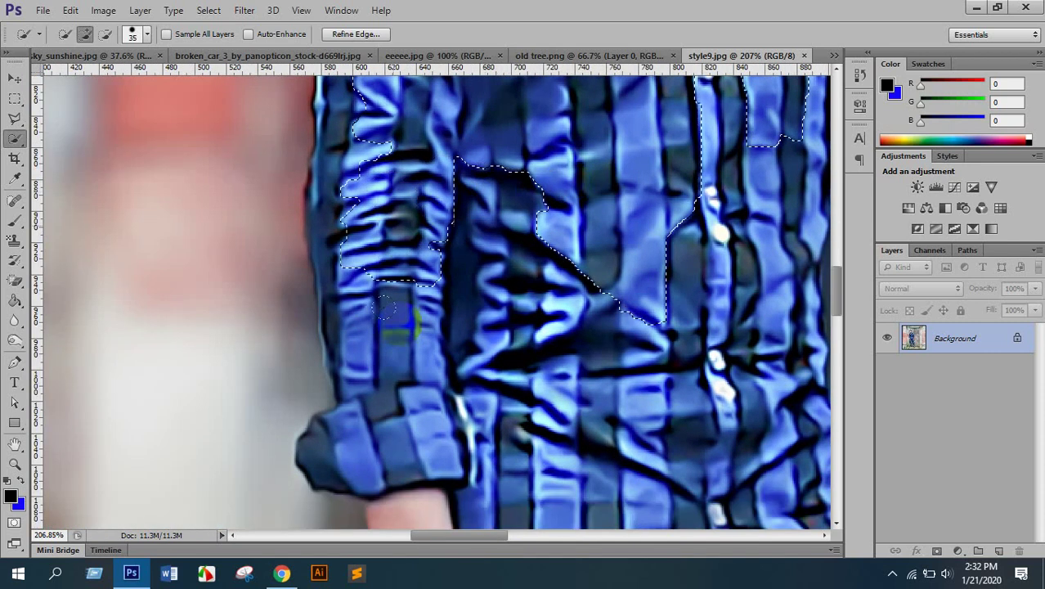
# Add the man's right sleeve down to its rolled cuff to the selection, following the sleeve's outer edge
pyautogui.scroll(6, 423, 358)
pyautogui.moveTo(347, 221); pyautogui.dragTo(348, 291)
pyautogui.scroll(2, 336, 213)
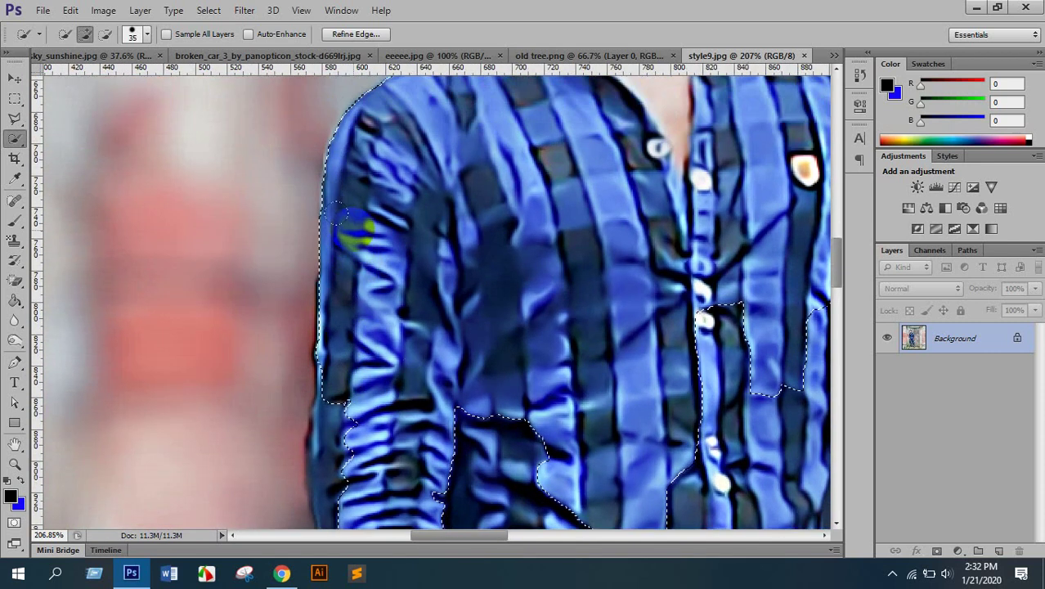
pyautogui.scroll(-7, 338, 215)
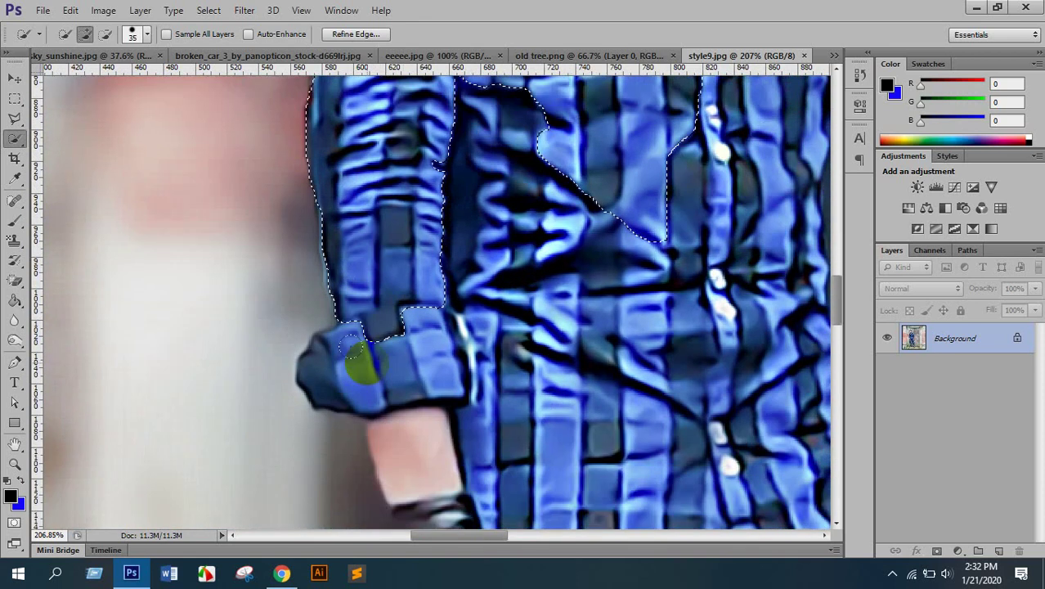
pyautogui.moveTo(351, 346)
pyautogui.mouseDown()
pyautogui.moveTo(400, 364)
pyautogui.moveTo(370, 330)
pyautogui.mouseUp()
pyautogui.scroll(-2, 369, 329)
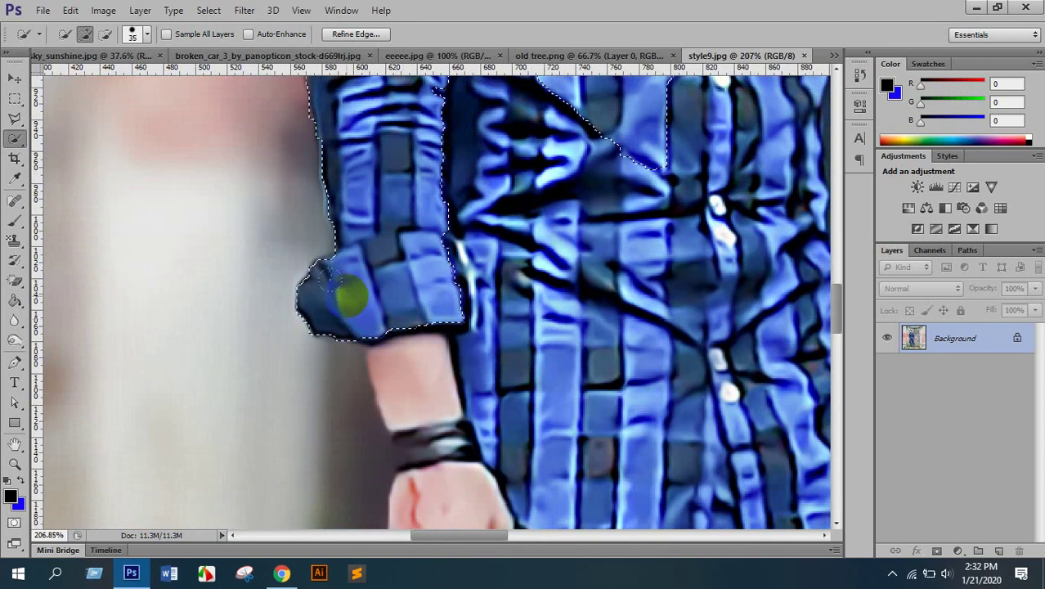
# Add the man's right forearm, black wristband and hand to the selection
pyautogui.scroll(-3, 348, 296)
pyautogui.moveTo(420, 303); pyautogui.dragTo(453, 309)
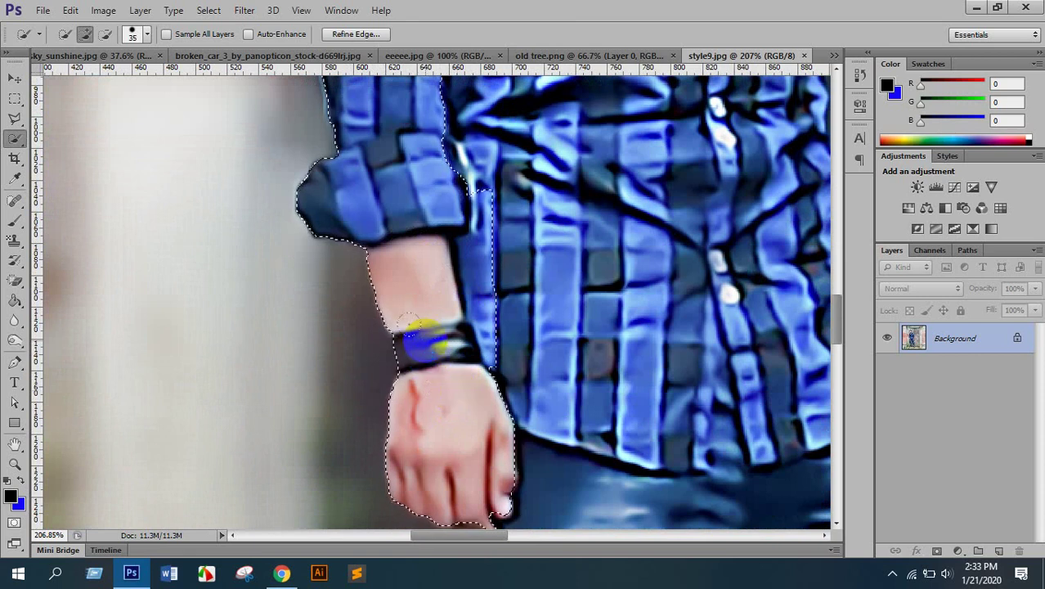
pyautogui.moveTo(484, 442)
pyautogui.mouseDown()
pyautogui.moveTo(489, 413)
pyautogui.moveTo(400, 294)
pyautogui.moveTo(371, 300)
pyautogui.mouseUp()
pyautogui.moveTo(383, 335)
pyautogui.mouseDown()
pyautogui.moveTo(395, 364)
pyautogui.moveTo(484, 439)
pyautogui.mouseUp()
# Extend the selection across the rest of the shirt front and onto the man's left sleeve
pyautogui.moveTo(497, 454); pyautogui.dragTo(462, 211)
pyautogui.moveTo(464, 262); pyautogui.dragTo(347, 463)
pyautogui.moveTo(343, 246); pyautogui.dragTo(436, 168)
pyautogui.moveTo(513, 266)
pyautogui.mouseDown()
pyautogui.moveTo(332, 338)
pyautogui.moveTo(478, 259)
pyautogui.moveTo(484, 423)
pyautogui.moveTo(391, 237)
pyautogui.moveTo(414, 291)
pyautogui.moveTo(392, 274)
pyautogui.moveTo(300, 321)
pyautogui.moveTo(350, 313)
pyautogui.mouseUp()
pyautogui.scroll(-3, 358, 321)
pyautogui.moveTo(317, 182)
pyautogui.mouseDown()
pyautogui.moveTo(321, 298)
pyautogui.moveTo(286, 197)
pyautogui.moveTo(264, 163)
pyautogui.moveTo(239, 162)
pyautogui.moveTo(278, 286)
pyautogui.moveTo(274, 389)
pyautogui.moveTo(275, 349)
pyautogui.mouseUp()
pyautogui.moveTo(349, 299)
pyautogui.mouseDown()
pyautogui.moveTo(291, 500)
pyautogui.moveTo(345, 303)
pyautogui.moveTo(314, 410)
pyautogui.moveTo(410, 259)
pyautogui.moveTo(391, 223)
pyautogui.moveTo(372, 270)
pyautogui.moveTo(440, 258)
pyautogui.moveTo(466, 339)
pyautogui.mouseUp()
pyautogui.scroll(4, 450, 287)
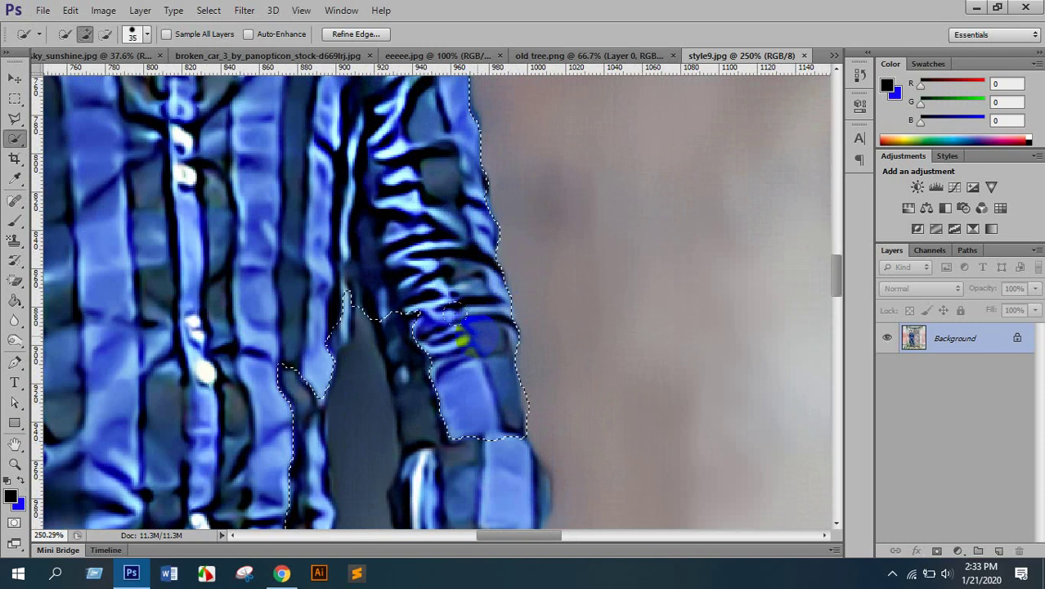
# Add the lower left sleeve, its rolled cuff, the forearm and the hand to the selection
pyautogui.scroll(-1, 427, 350)
pyautogui.click(437, 237)
pyautogui.scroll(-1, 445, 319)
pyautogui.click(454, 325)
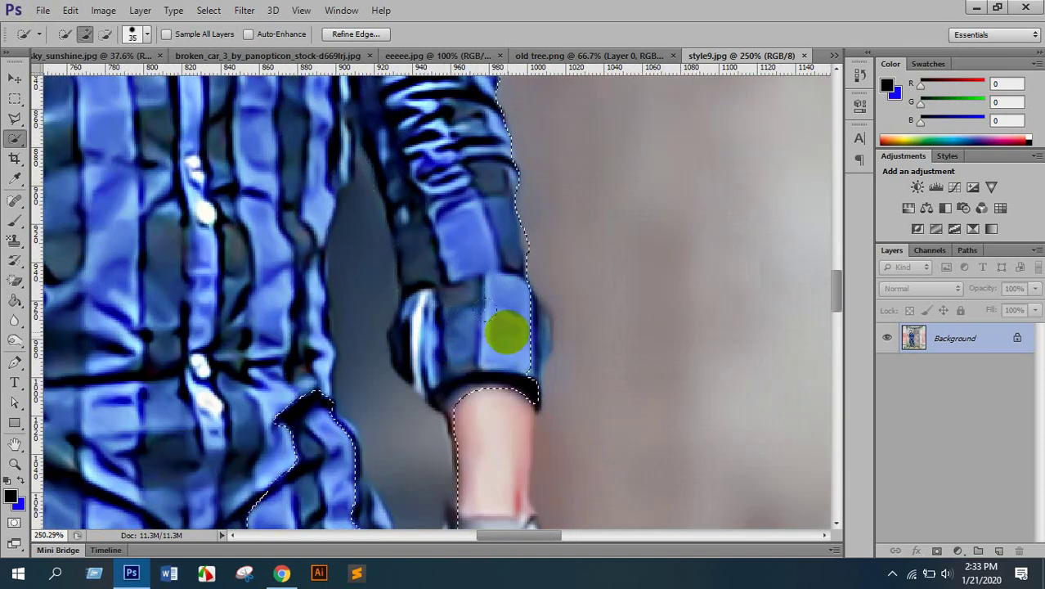
pyautogui.moveTo(485, 309); pyautogui.dragTo(456, 456)
pyautogui.scroll(-1, 473, 341)
pyautogui.scroll(-1, 465, 389)
pyautogui.scroll(-1, 463, 438)
pyautogui.click(476, 388)
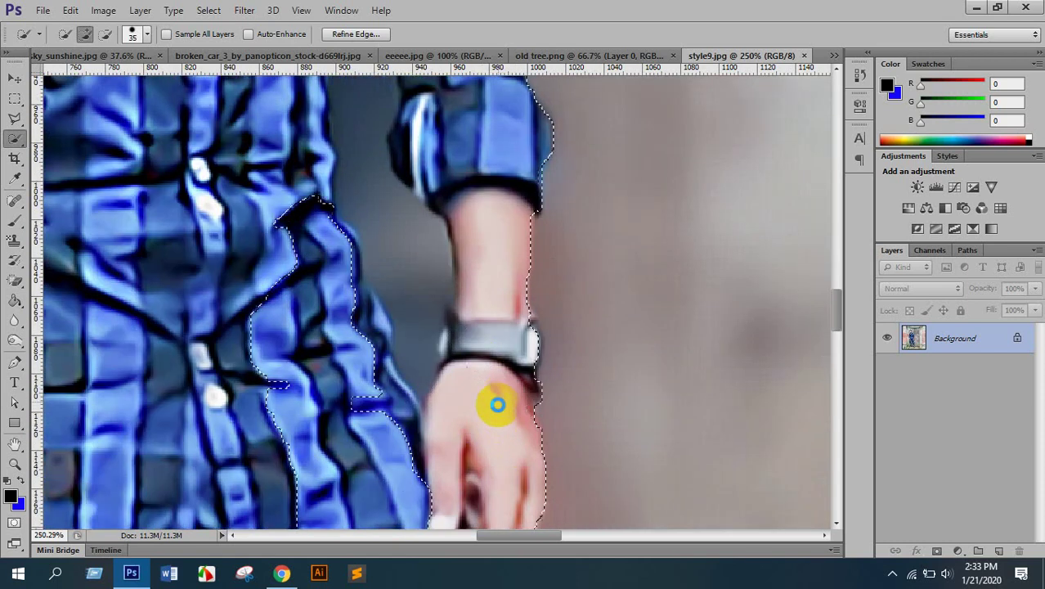
# Reduce the Quick Selection brush to 15 and bring the watch's outer edge on the left wrist into the selection
pyautogui.scroll(3, 498, 387)
pyautogui.press('[')
pyautogui.press('[')
pyautogui.press('[')
pyautogui.press('[')
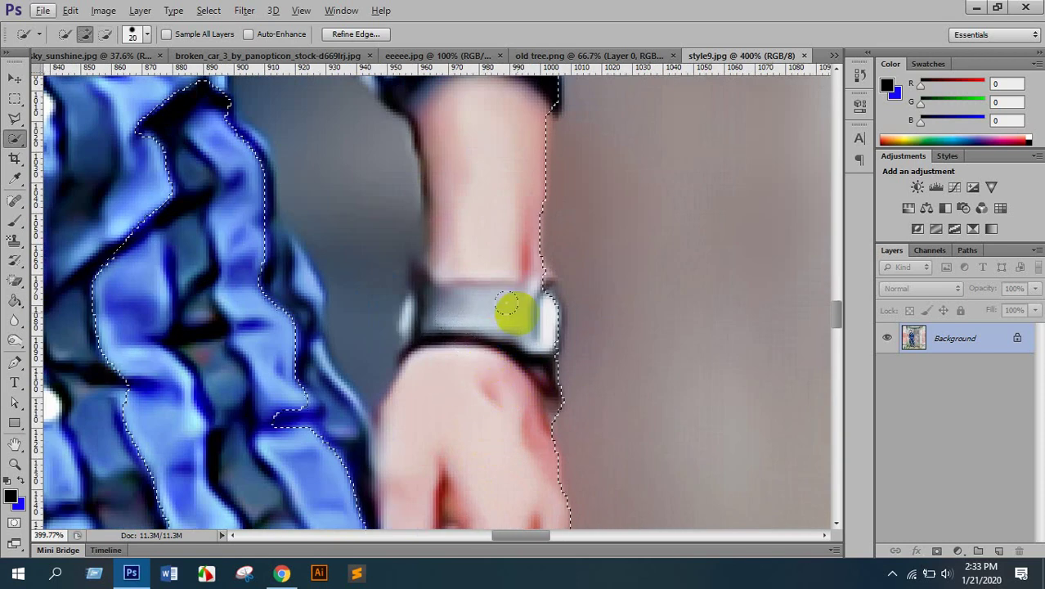
pyautogui.moveTo(516, 275); pyautogui.dragTo(531, 327)
pyautogui.scroll(-2, 532, 326)
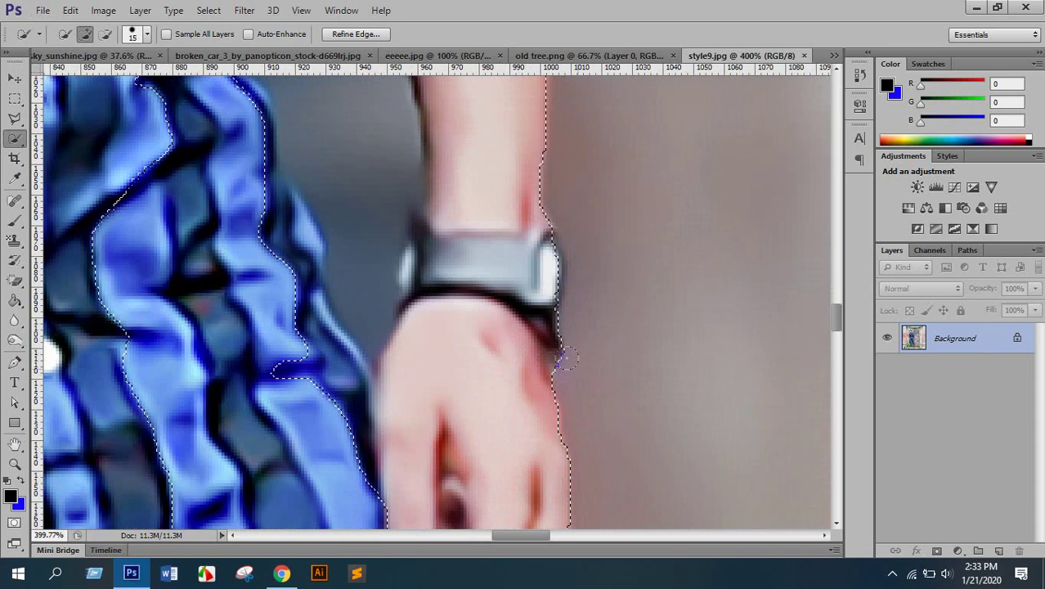
pyautogui.scroll(-2, 552, 360)
pyautogui.scroll(-1, 494, 362)
pyautogui.moveTo(457, 320); pyautogui.dragTo(540, 577)
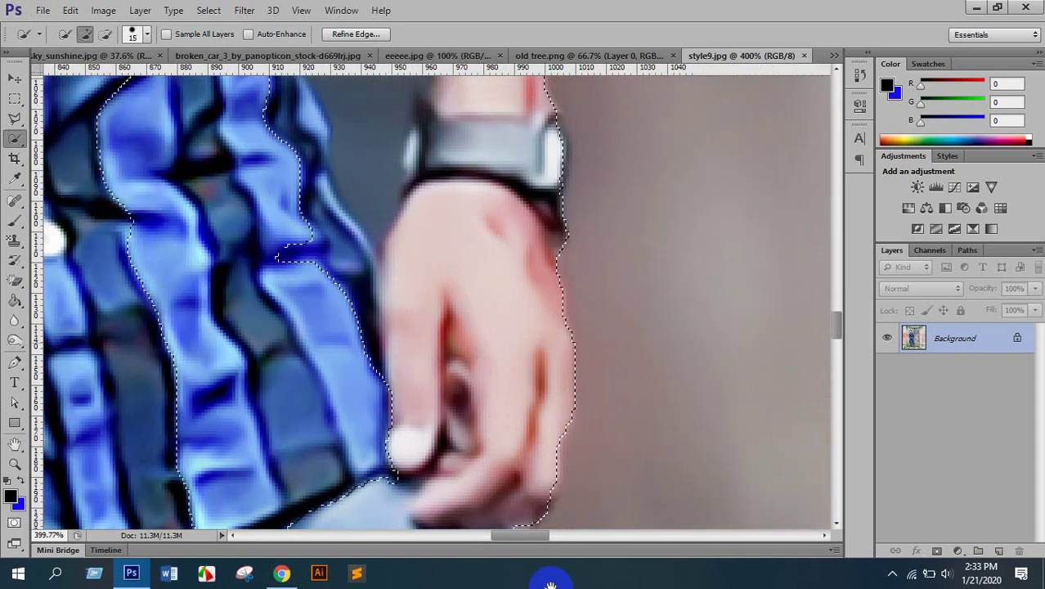
# Add the unselected shirt folds beside the man's left arm to the selection
pyautogui.scroll(2, 284, 344)
pyautogui.moveTo(284, 343)
pyautogui.mouseDown()
pyautogui.moveTo(380, 484)
pyautogui.moveTo(408, 570)
pyautogui.mouseUp()
pyautogui.scroll(-3, 388, 429)
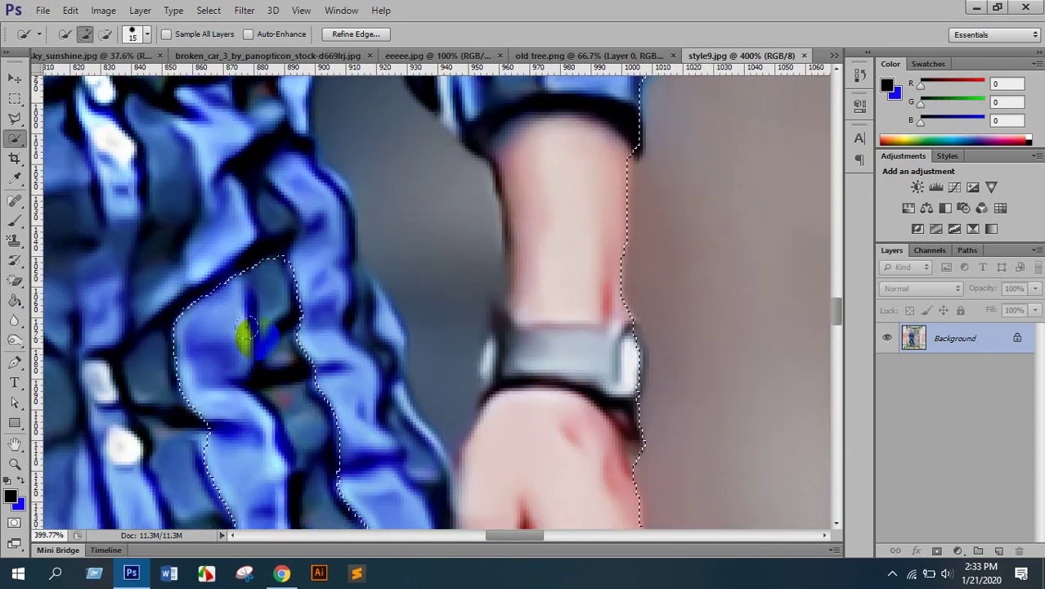
pyautogui.moveTo(257, 339); pyautogui.dragTo(273, 494)
pyautogui.scroll(-1, 333, 416)
pyautogui.scroll(-2, 334, 417)
pyautogui.scroll(5, 350, 264)
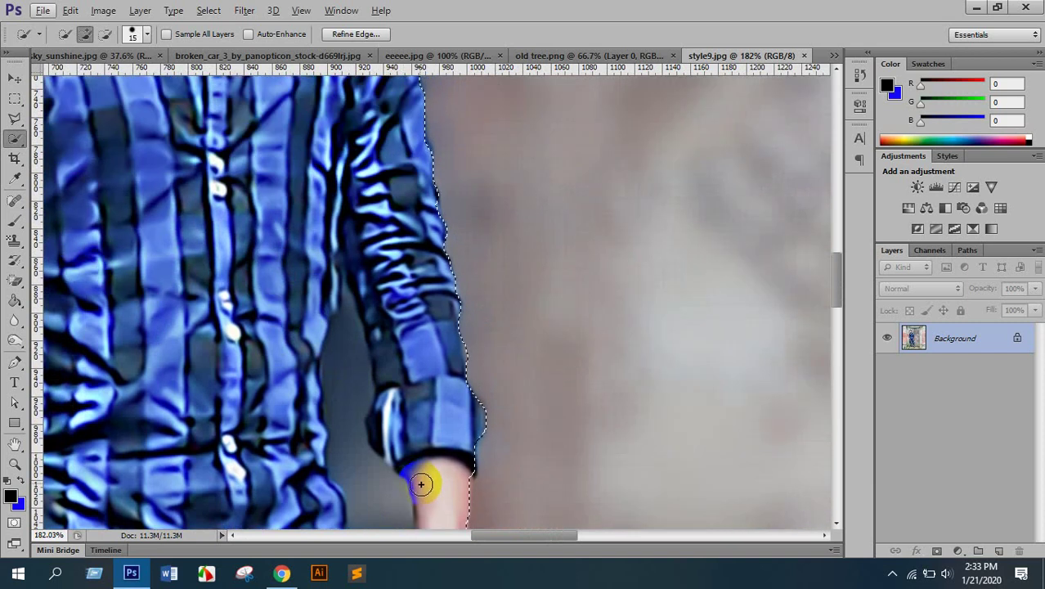
# Subtract the background gap between the torso and the left arm from the selection with a size 10 brush
pyautogui.scroll(-3, 420, 484)
pyautogui.scroll(2, 346, 377)
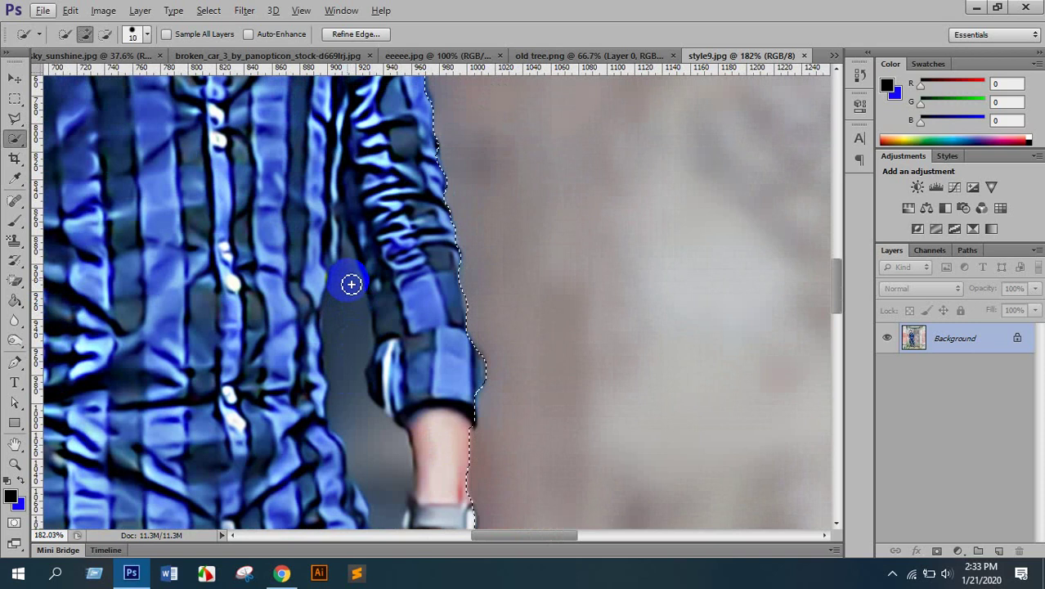
pyautogui.scroll(-2, 380, 455)
pyautogui.keyDown('alt'); pyautogui.click(385, 483); pyautogui.keyUp('alt')
# Restore the watch, cuff edge and shirt edge around the arm gap to the selection
pyautogui.click(422, 455)
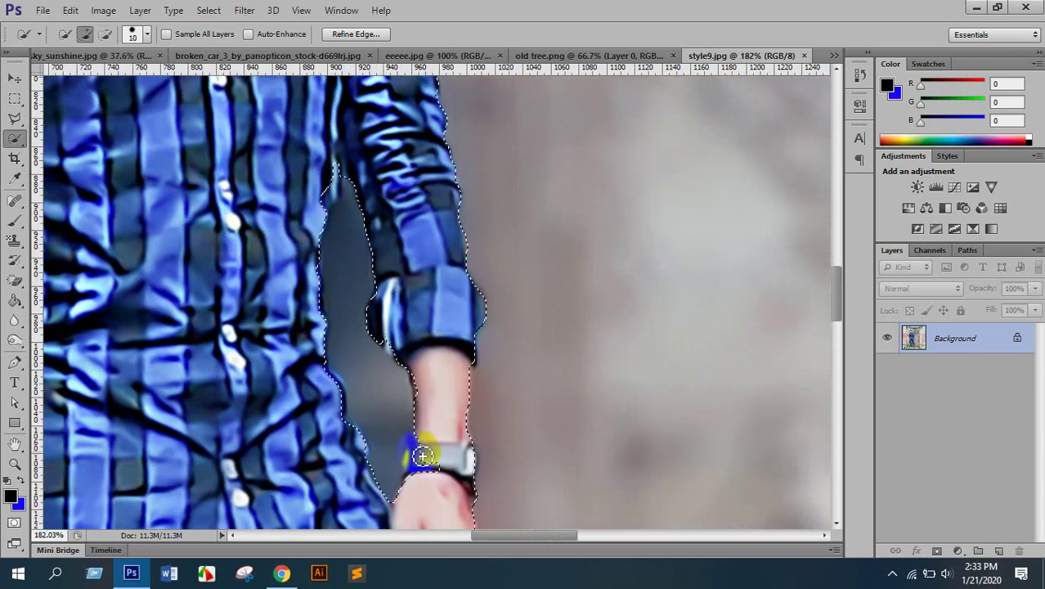
pyautogui.moveTo(416, 485); pyautogui.dragTo(425, 450)
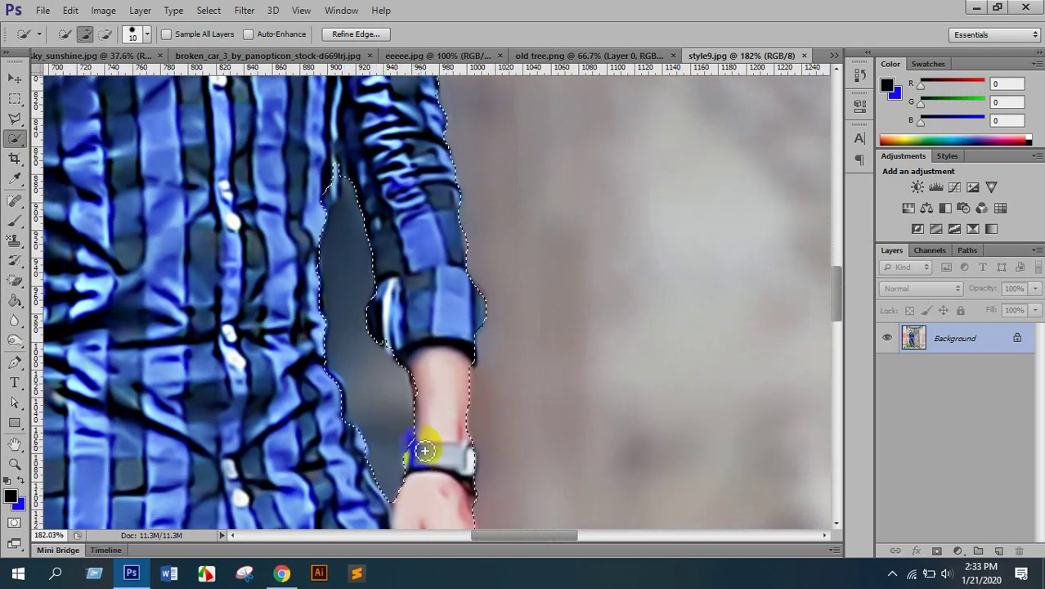
pyautogui.moveTo(376, 356); pyautogui.dragTo(399, 349)
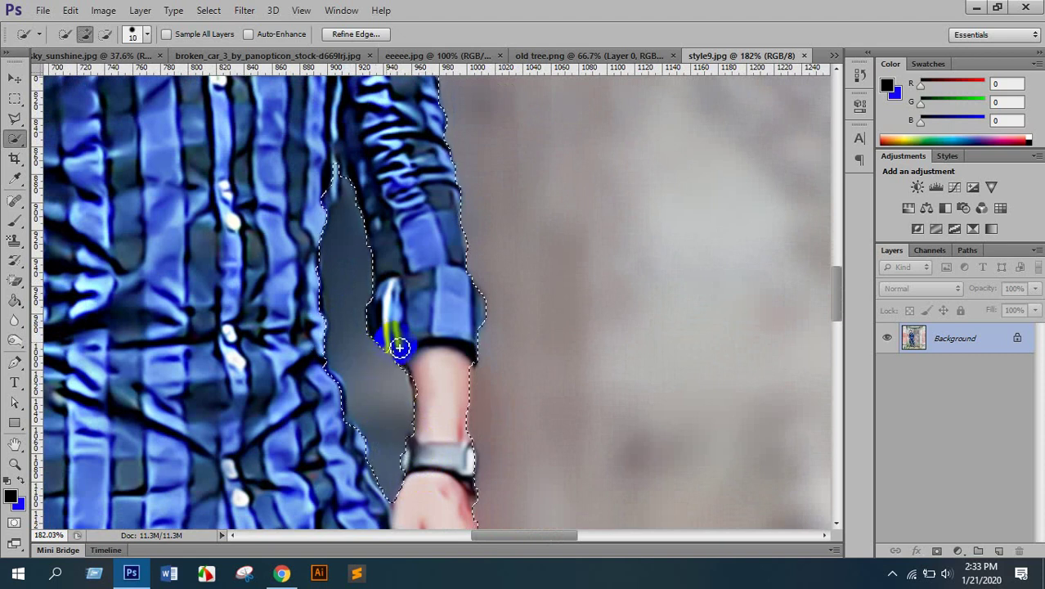
pyautogui.moveTo(334, 179)
pyautogui.mouseDown()
pyautogui.moveTo(336, 170)
pyautogui.moveTo(313, 215)
pyautogui.mouseUp()
pyautogui.click(319, 220)
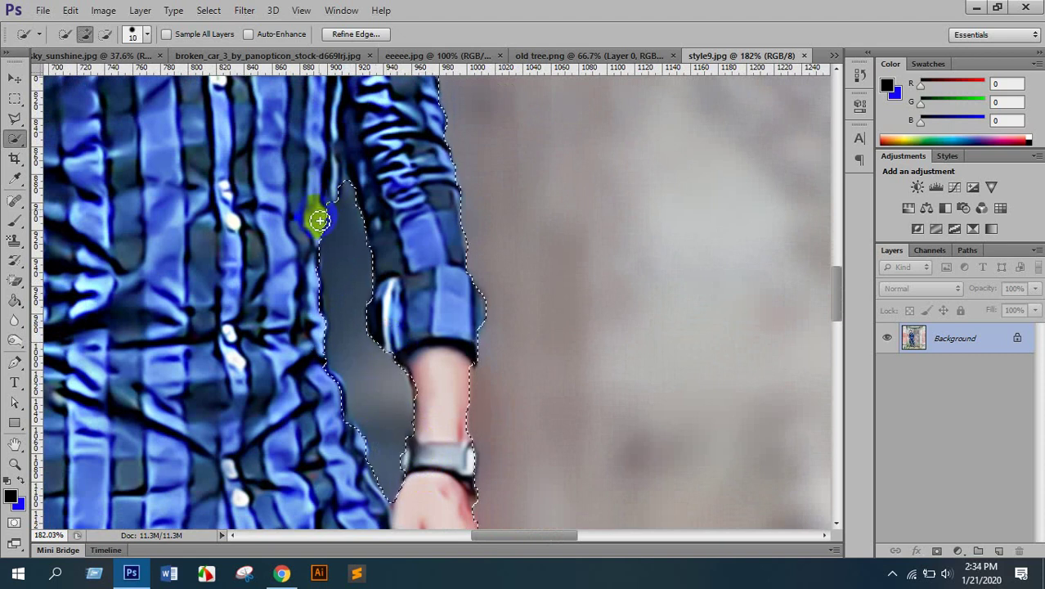
# Examine the selection edge from the shirt hem and hand down along both legs of the jeans
pyautogui.scroll(-3, 338, 296)
pyautogui.moveTo(345, 368); pyautogui.dragTo(330, 248)
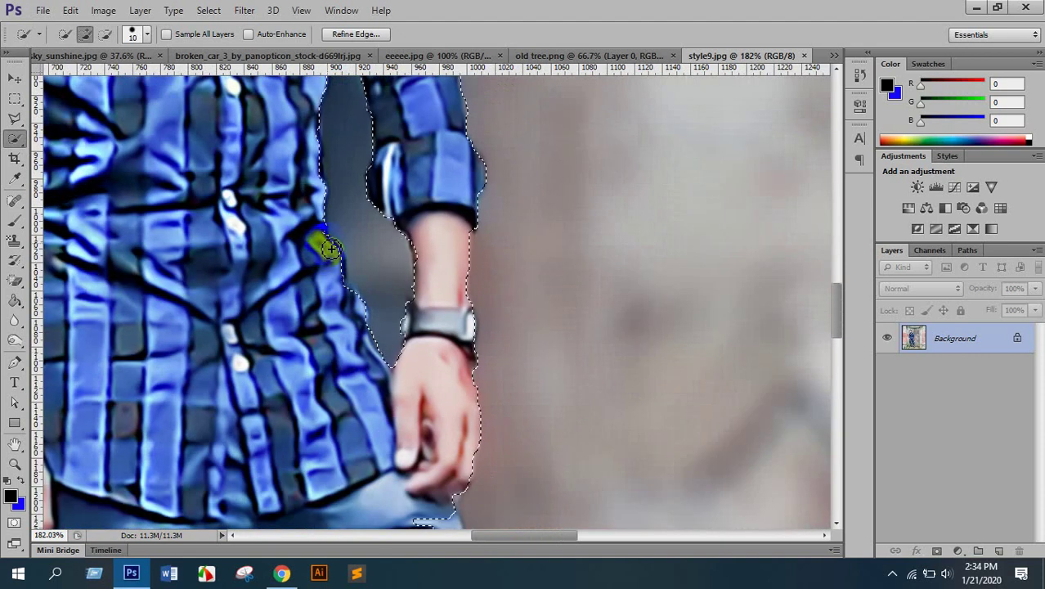
pyautogui.moveTo(391, 455); pyautogui.dragTo(391, 343)
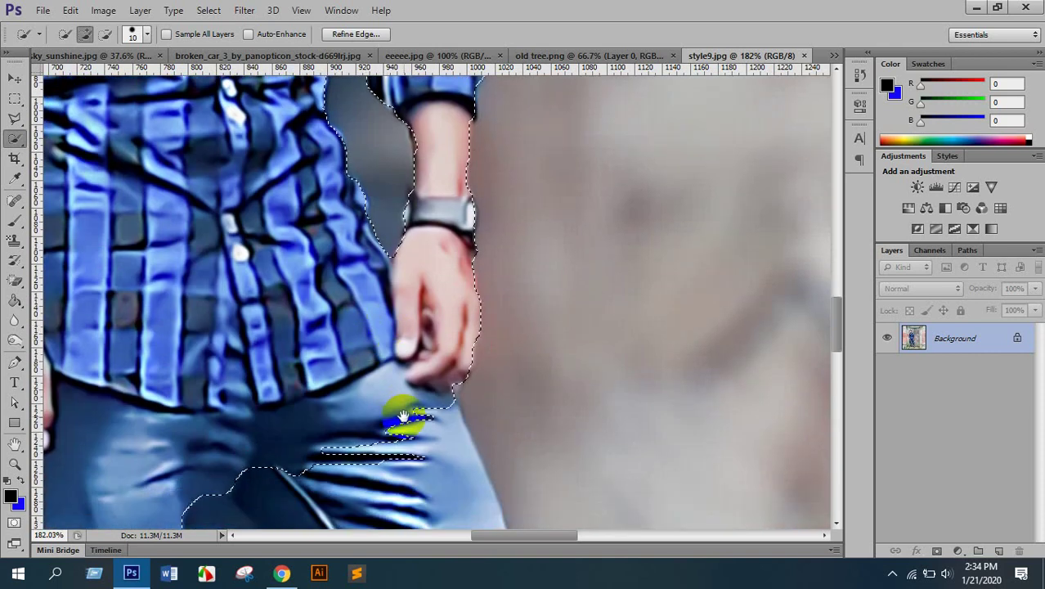
pyautogui.moveTo(404, 409); pyautogui.dragTo(410, 233)
pyautogui.scroll(-2, 436, 373)
pyautogui.moveTo(440, 378)
pyautogui.mouseDown()
pyautogui.moveTo(418, 328)
pyautogui.moveTo(395, 328)
pyautogui.moveTo(406, 377)
pyautogui.mouseUp()
pyautogui.scroll(-2, 425, 343)
pyautogui.moveTo(431, 319); pyautogui.dragTo(426, 275)
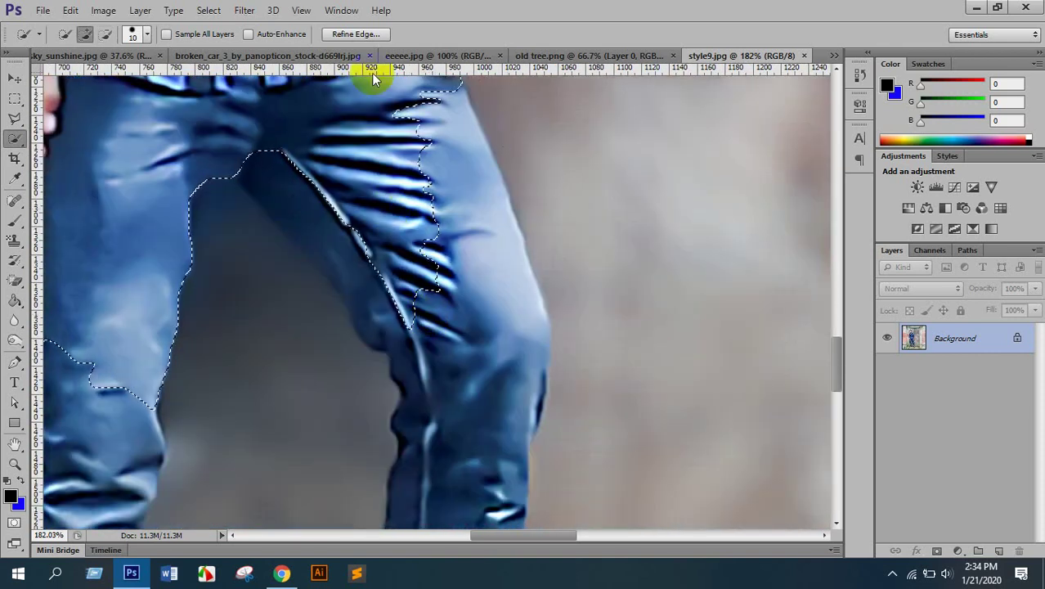
# Switch to File Explorer and browse to the work pic folder inside New folder on Local Disk (E:)
pyautogui.click(975, 7)
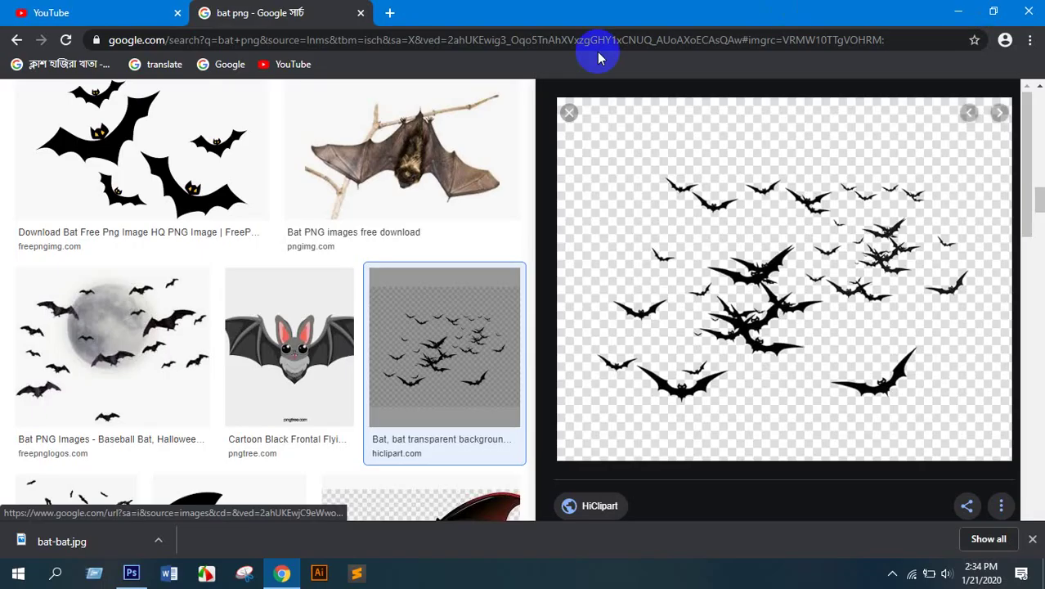
pyautogui.click(952, 10)
pyautogui.doubleClick(10, 20)
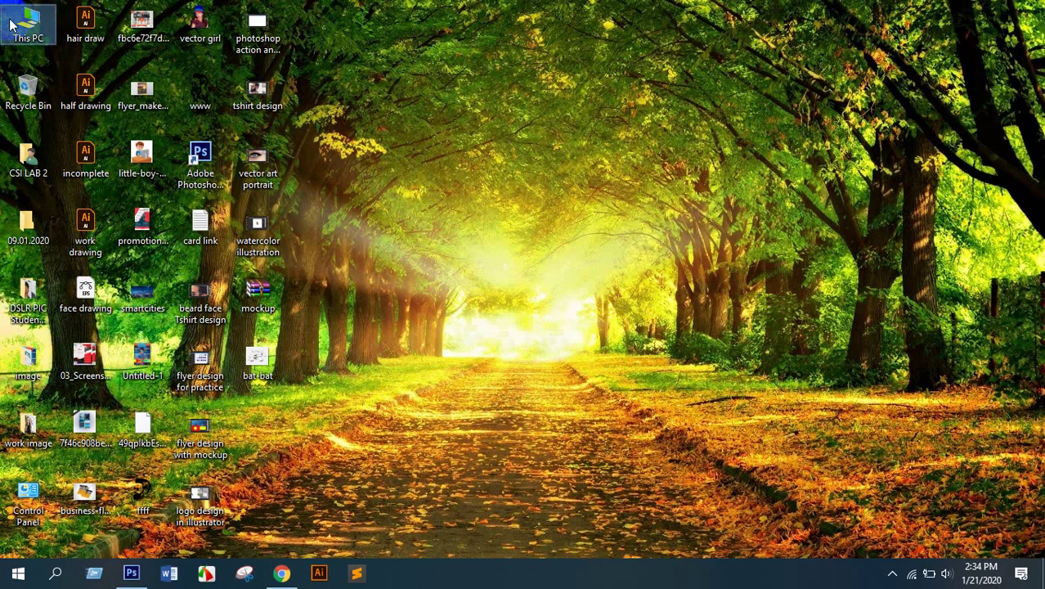
pyautogui.doubleClick(29, 25)
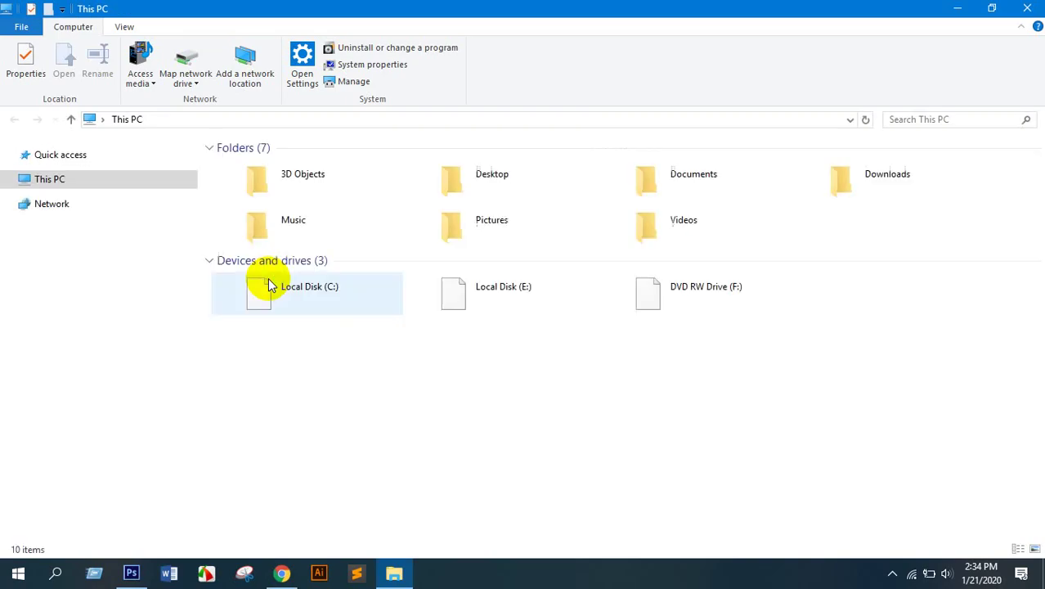
pyautogui.doubleClick(523, 278)
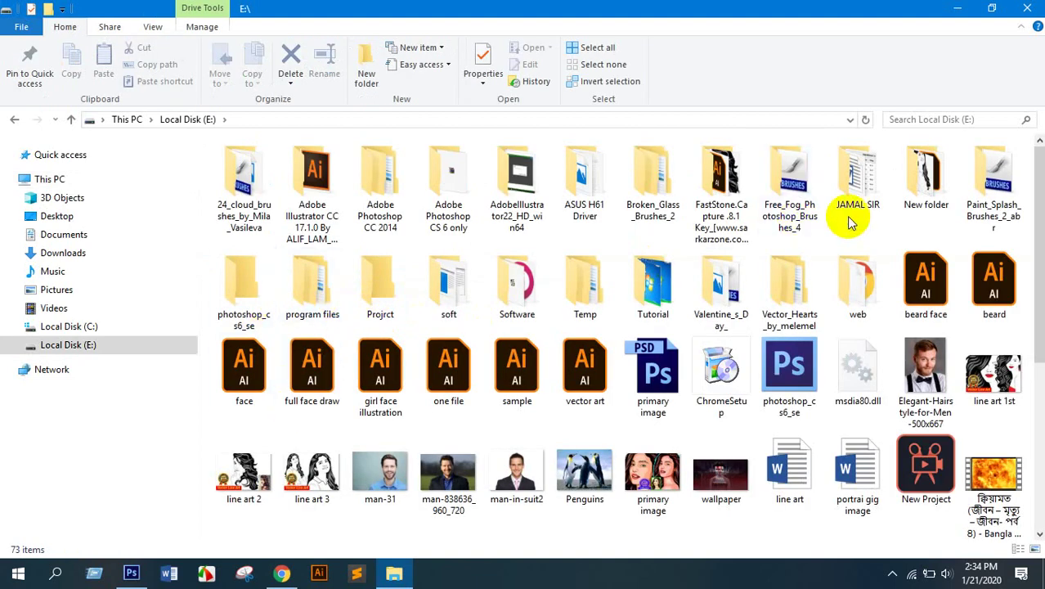
pyautogui.doubleClick(924, 180)
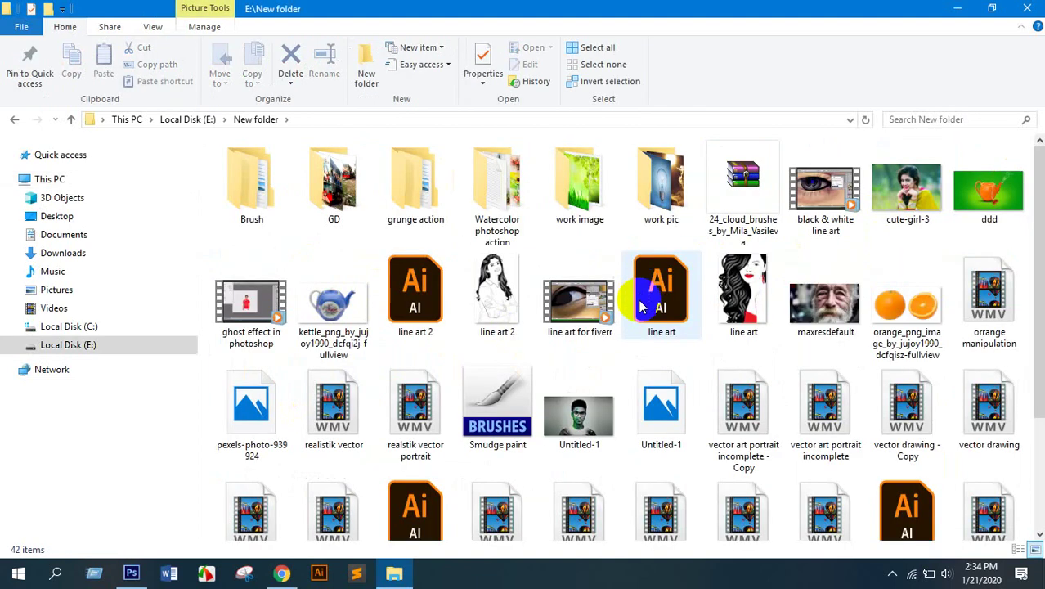
pyautogui.doubleClick(659, 214)
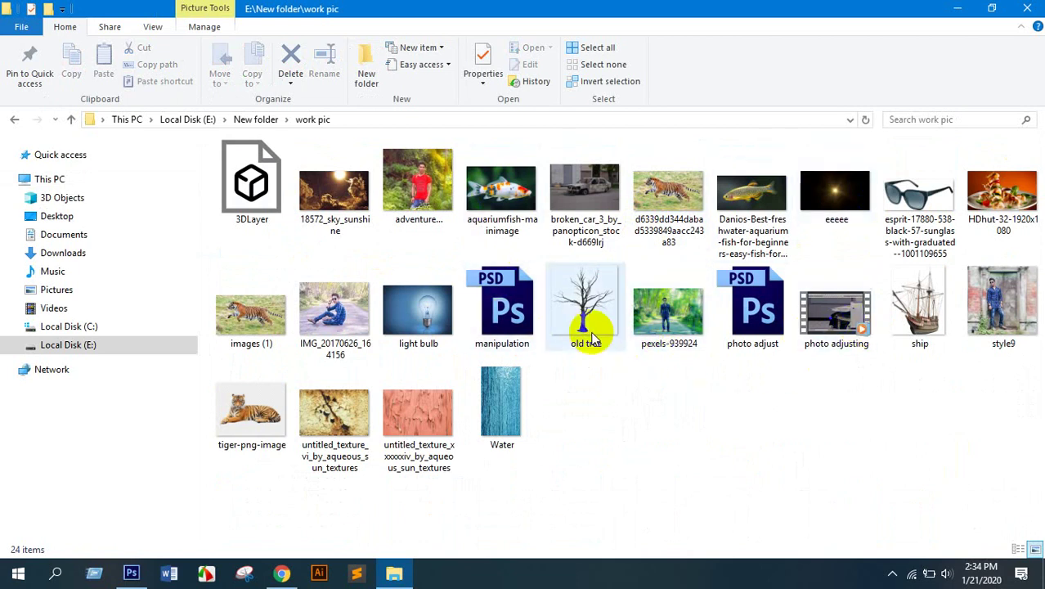
# Switch back to Photoshop and open photo adjust.psd from the work pic folder
pyautogui.click(131, 573)
pyautogui.click(43, 9)
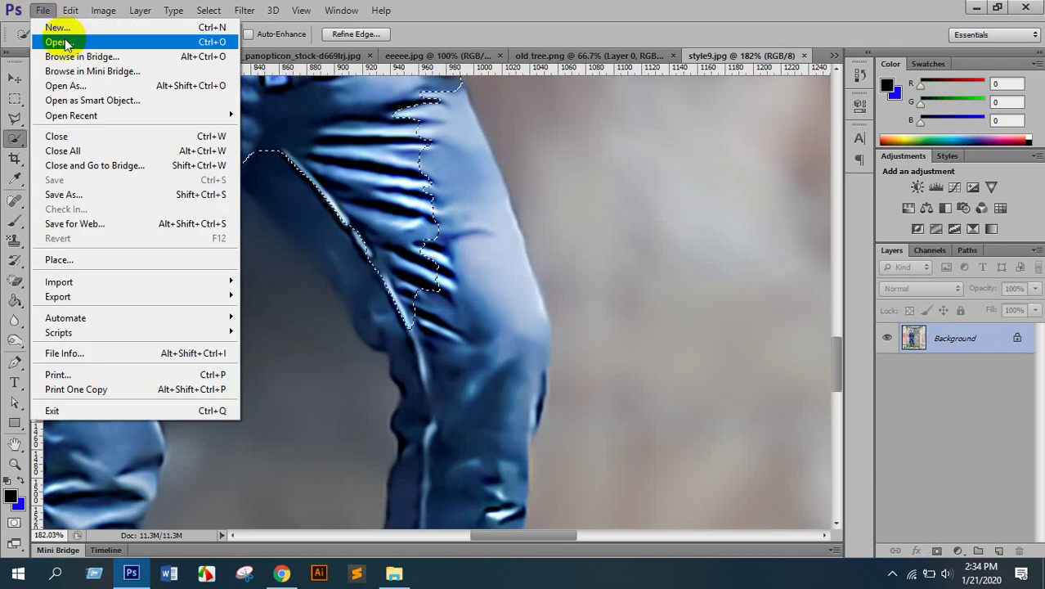
pyautogui.click(58, 42)
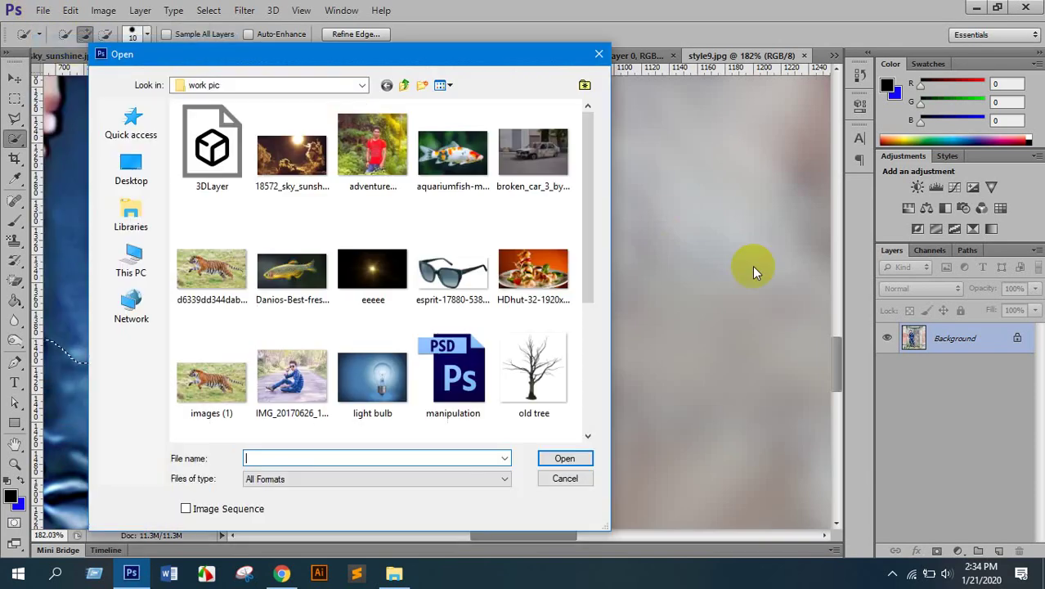
pyautogui.click(407, 346)
pyautogui.scroll(-3, 389, 326)
pyautogui.doubleClick(303, 256)
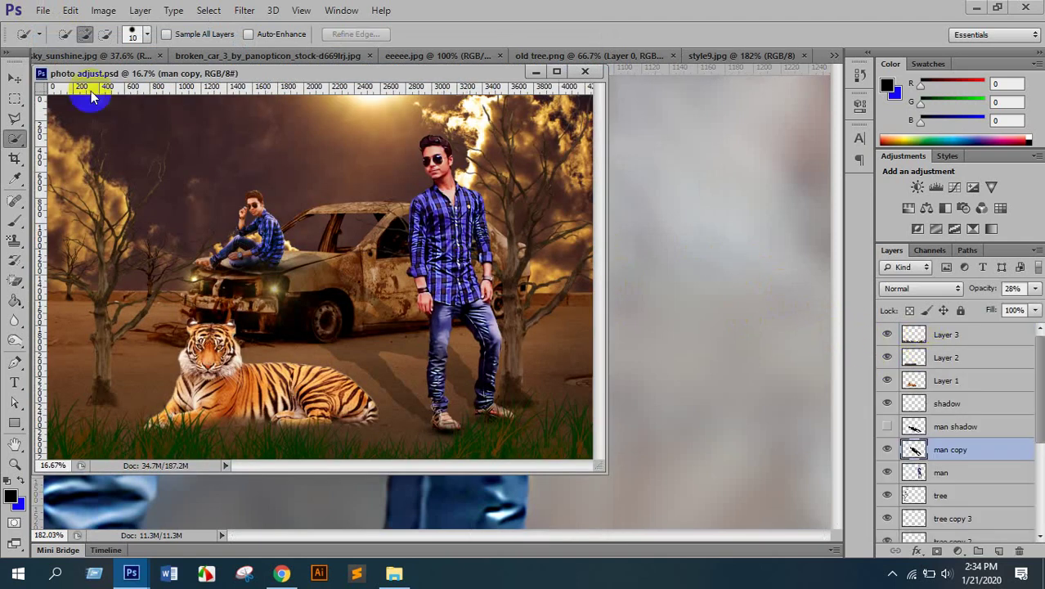
# Copy the man layer from photo adjust.psd into the broken car composite and close photo adjust.psd
pyautogui.click(14, 78)
pyautogui.moveTo(405, 227); pyautogui.dragTo(168, 69)
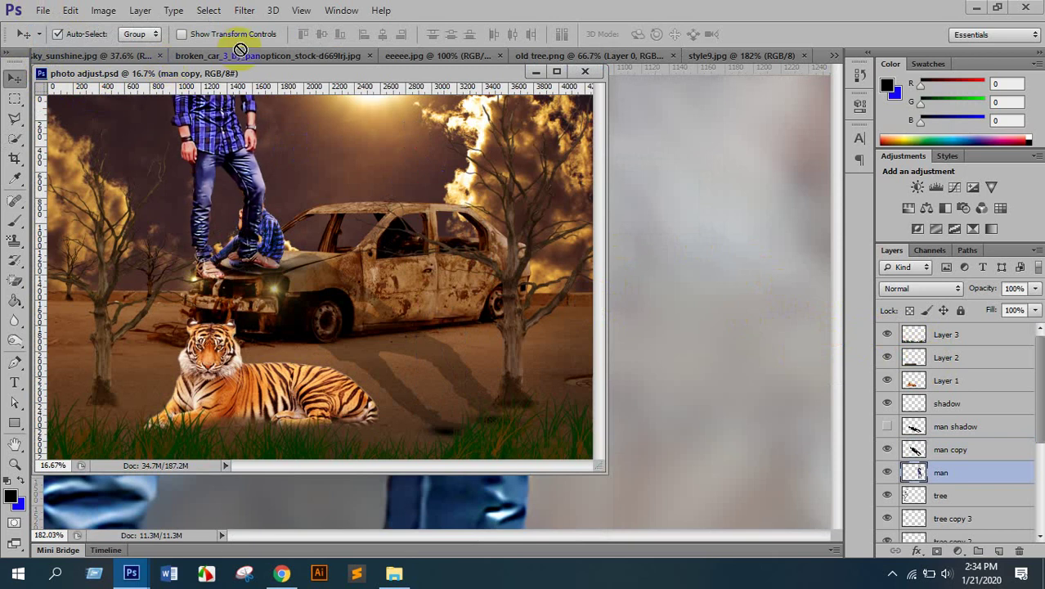
pyautogui.moveTo(239, 50); pyautogui.dragTo(643, 286)
pyautogui.click(586, 72)
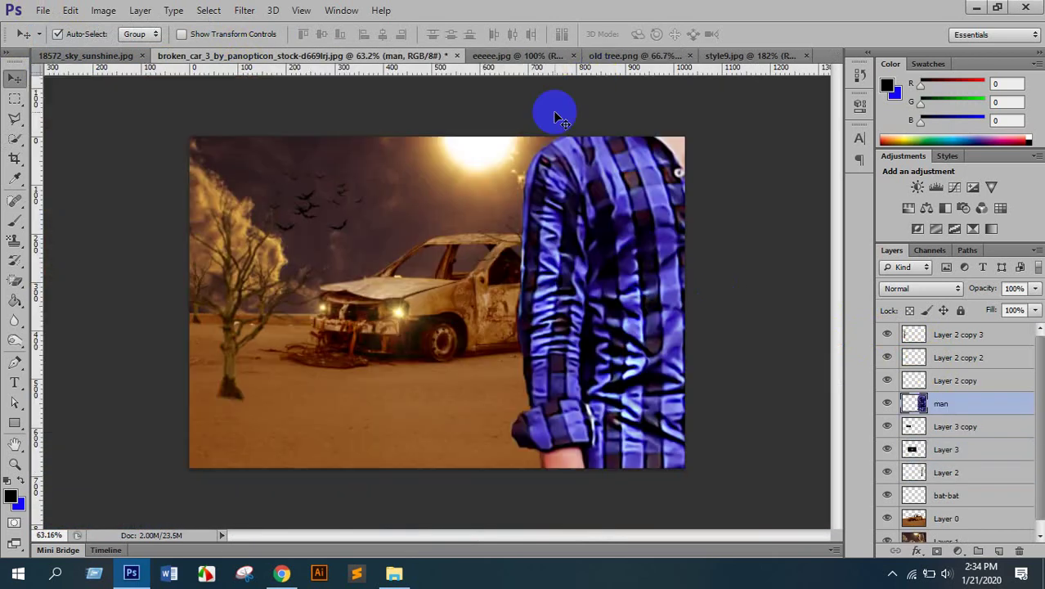
# Scale the man down to about 24% and stand him in front of the car's rear end beside the right-hand tree
pyautogui.moveTo(594, 206); pyautogui.dragTo(491, 252)
pyautogui.moveTo(552, 279); pyautogui.dragTo(552, 282)
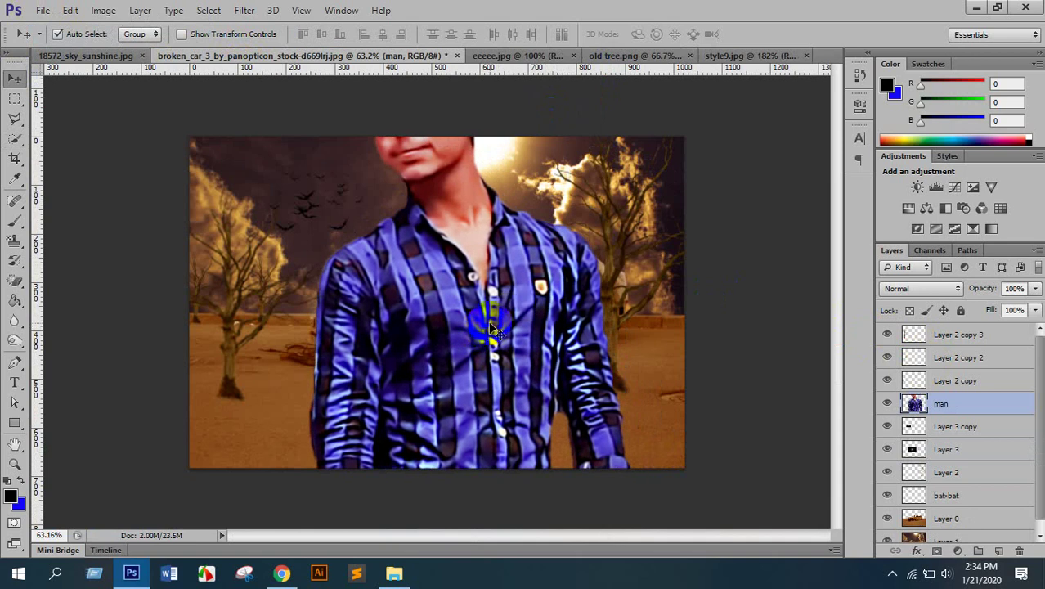
pyautogui.scroll(-3, 552, 282)
pyautogui.hotkey('ctrl', 't')
pyautogui.moveTo(587, 150); pyautogui.dragTo(471, 281)
pyautogui.moveTo(462, 347); pyautogui.dragTo(450, 237)
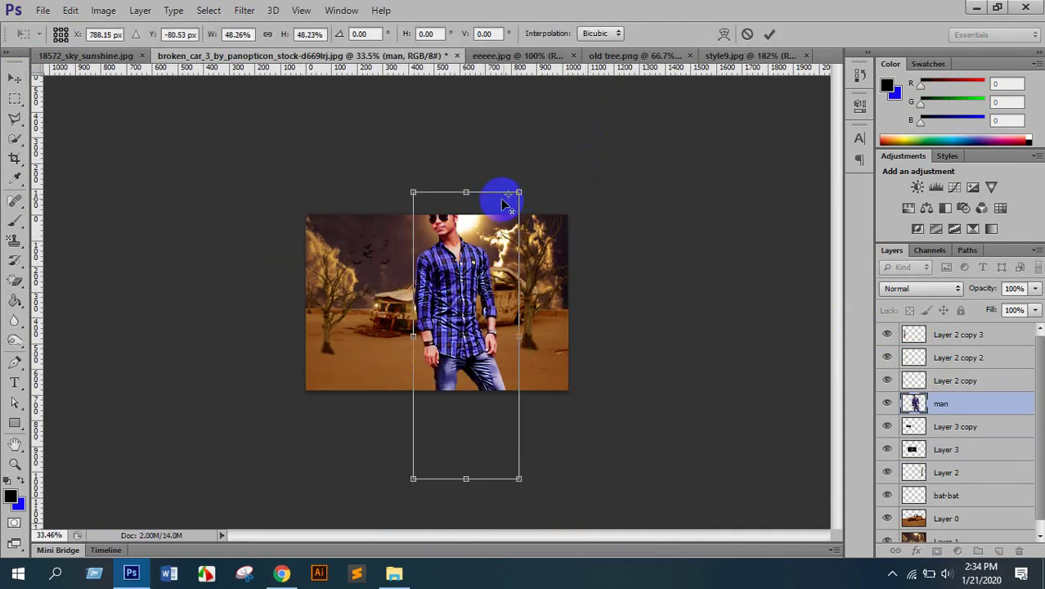
pyautogui.moveTo(517, 195); pyautogui.dragTo(485, 245)
pyautogui.moveTo(472, 330); pyautogui.dragTo(461, 318)
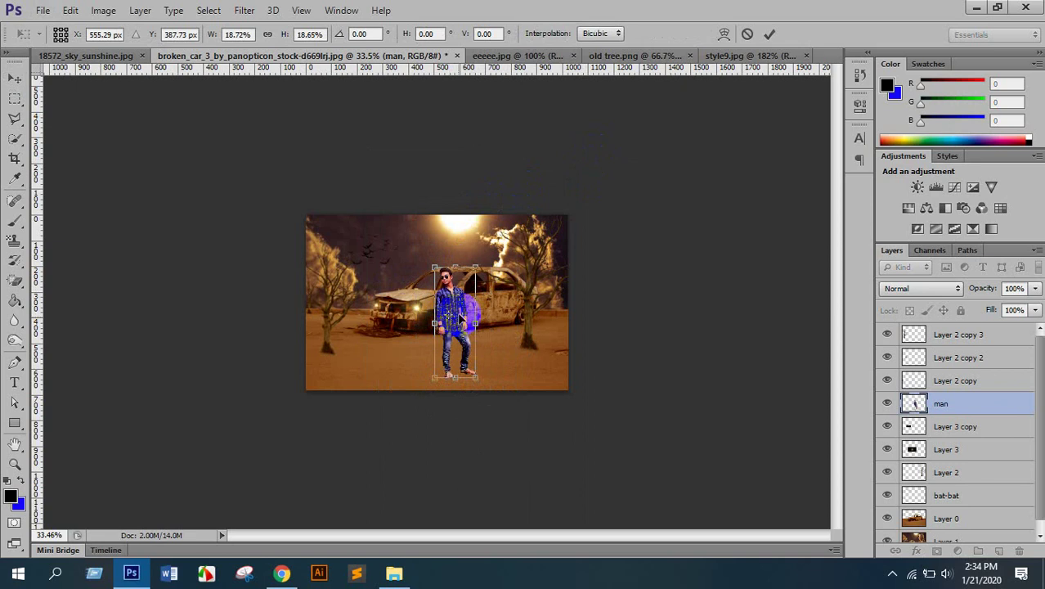
pyautogui.scroll(3, 498, 229)
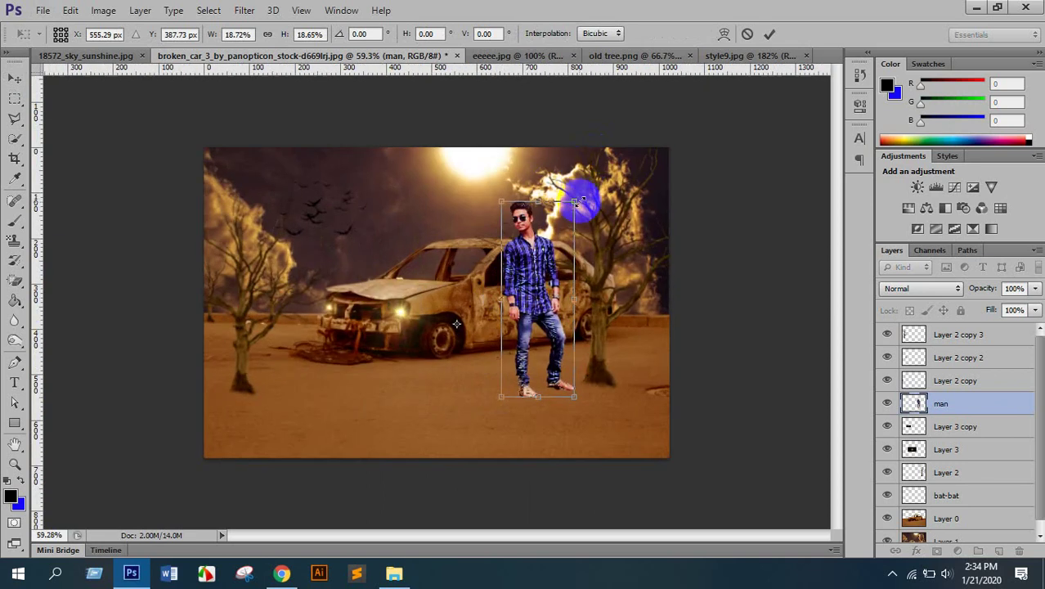
pyautogui.moveTo(580, 201); pyautogui.dragTo(619, 159)
pyautogui.moveTo(576, 232); pyautogui.dragTo(581, 254)
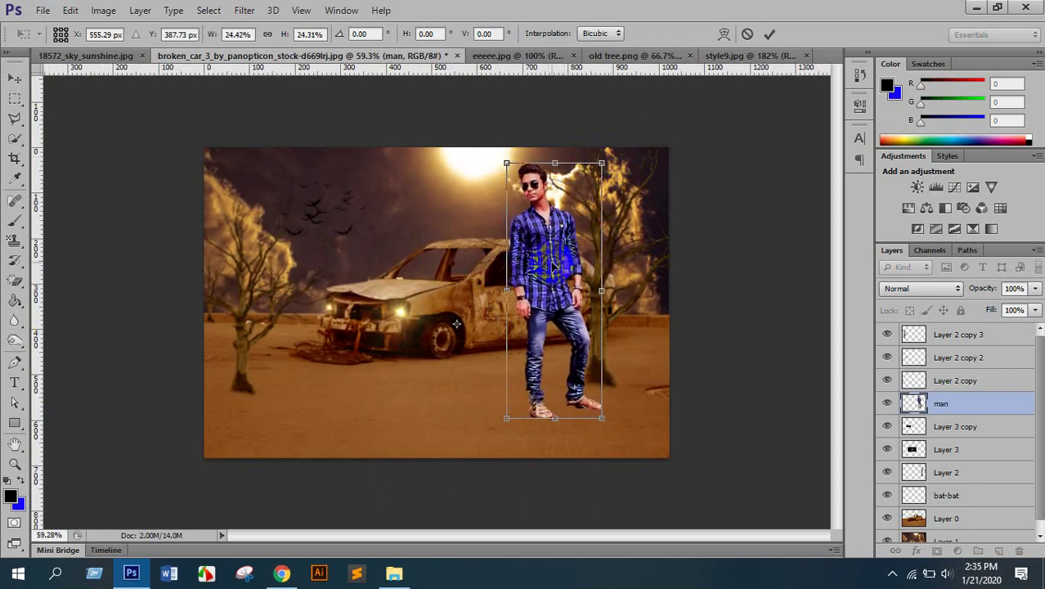
pyautogui.press('Return')
# Darken the man layer with Levels, setting the shadow input level to 15
pyautogui.scroll(3, 553, 267)
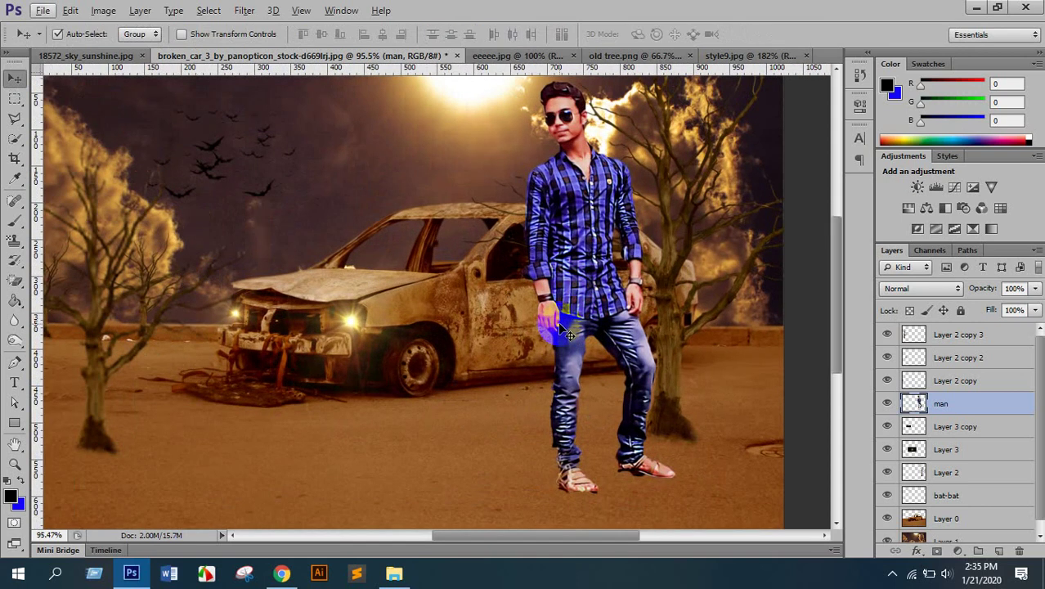
pyautogui.moveTo(561, 328); pyautogui.dragTo(599, 324)
pyautogui.scroll(3, 615, 299)
pyautogui.scroll(-5, 586, 268)
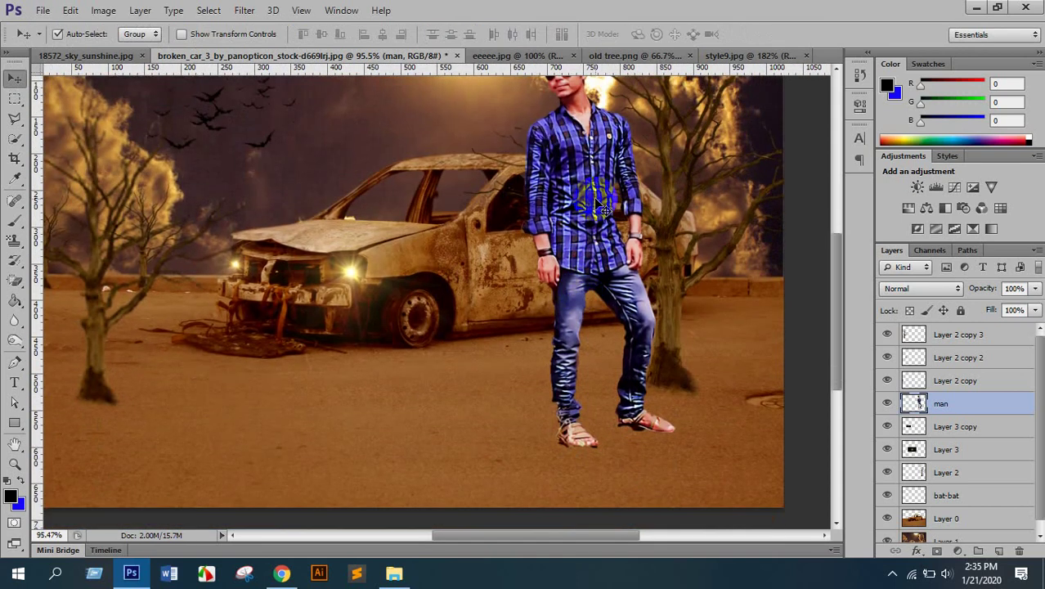
pyautogui.hotkey('ctrl', 'l')
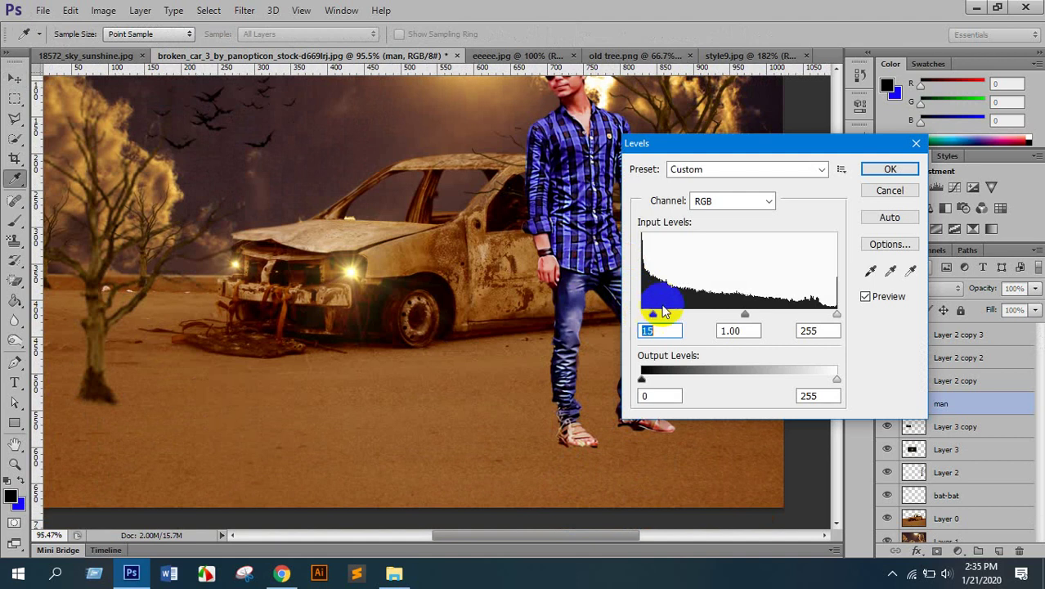
pyautogui.click(889, 169)
# Shift the man slightly to the right so that he stands closer in front of the right-hand tree
pyautogui.scroll(-4, 635, 243)
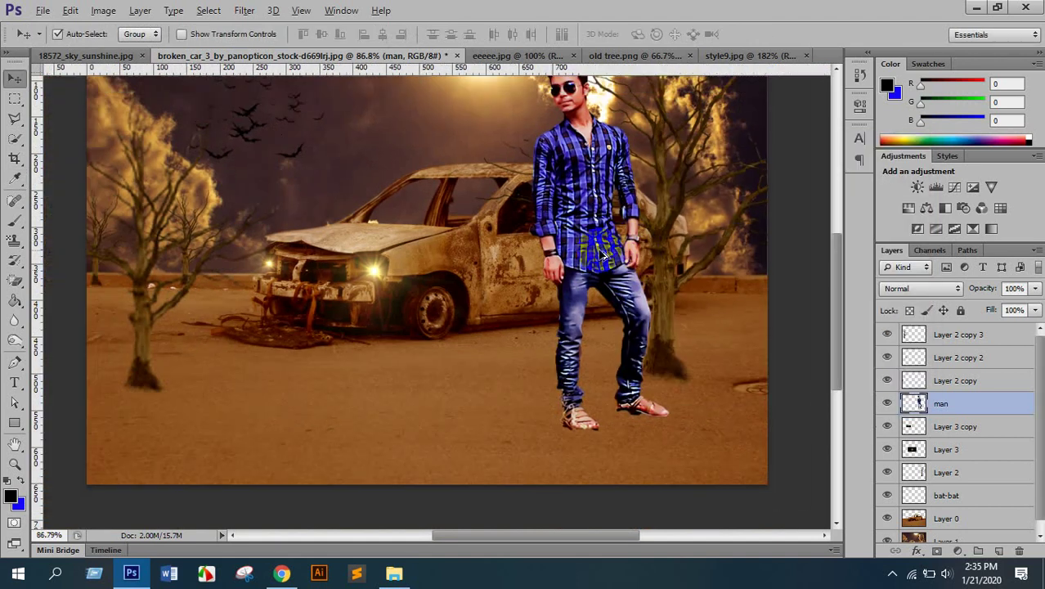
pyautogui.moveTo(567, 267)
pyautogui.mouseDown()
pyautogui.moveTo(591, 276)
pyautogui.moveTo(568, 266)
pyautogui.mouseUp()
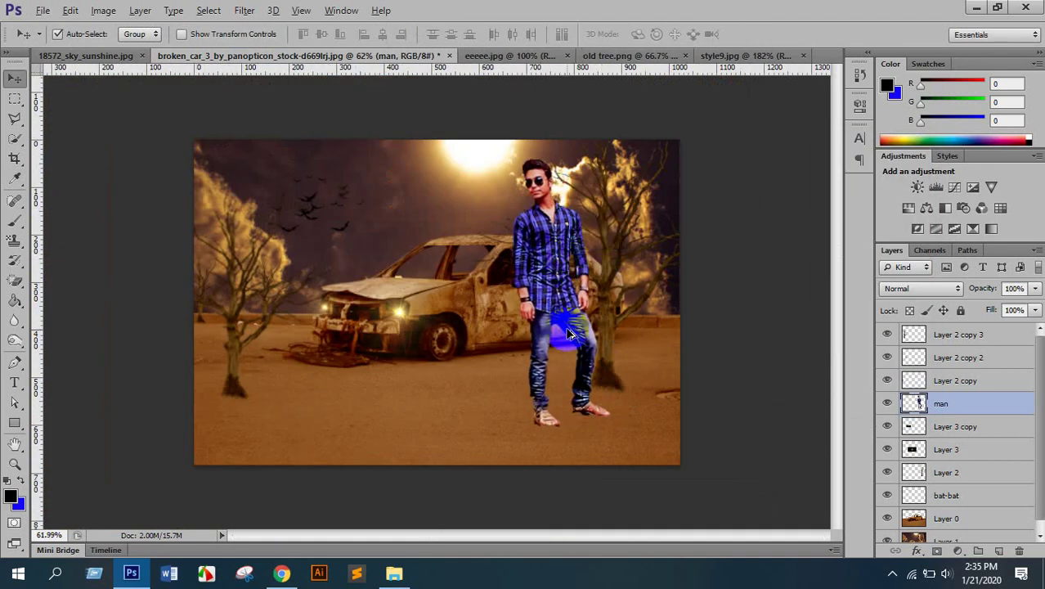
pyautogui.scroll(5, 572, 278)
pyautogui.scroll(3, 587, 307)
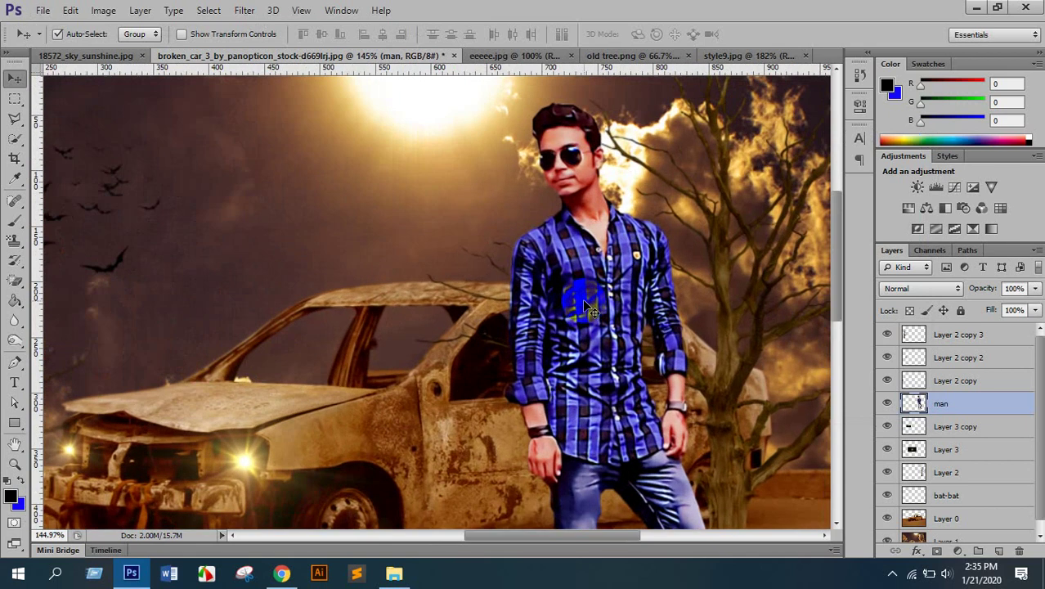
pyautogui.scroll(2, 359, 229)
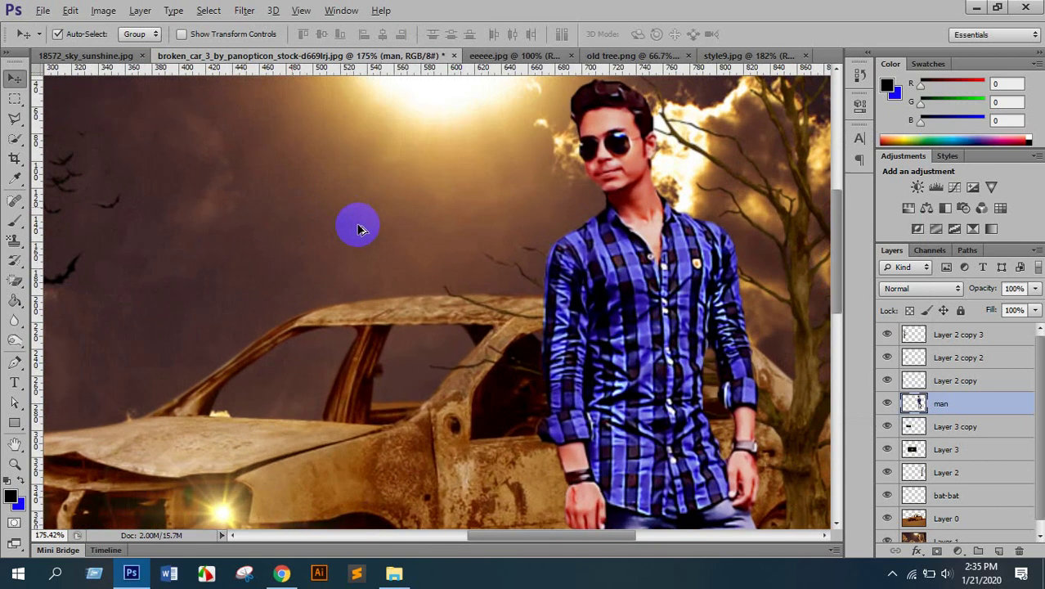
pyautogui.scroll(-9, 360, 229)
pyautogui.scroll(-2, 380, 151)
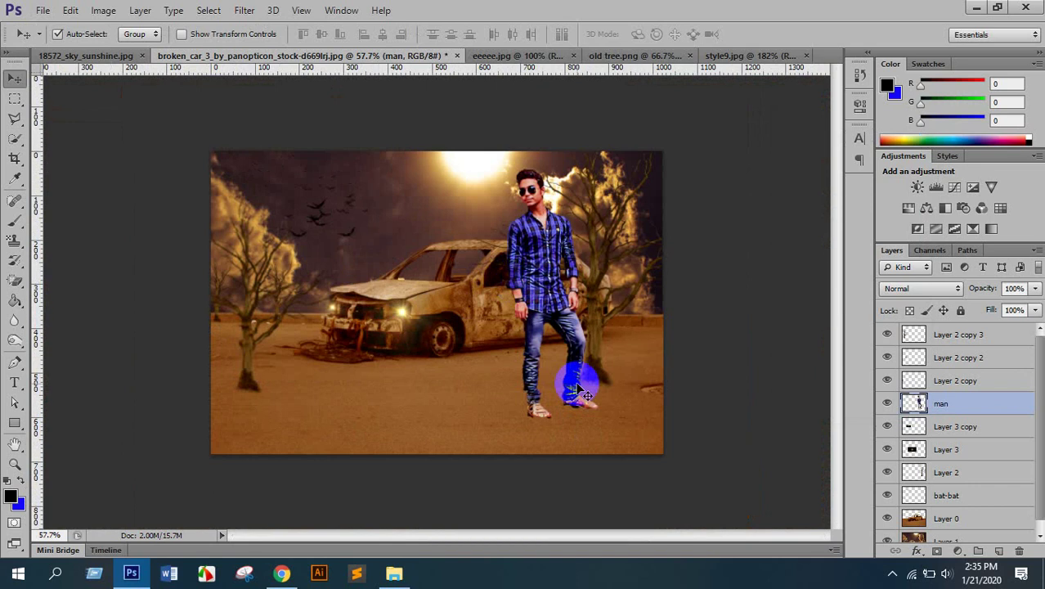
pyautogui.moveTo(557, 285)
pyautogui.mouseDown()
pyautogui.moveTo(577, 300)
pyautogui.moveTo(571, 293)
pyautogui.mouseUp()
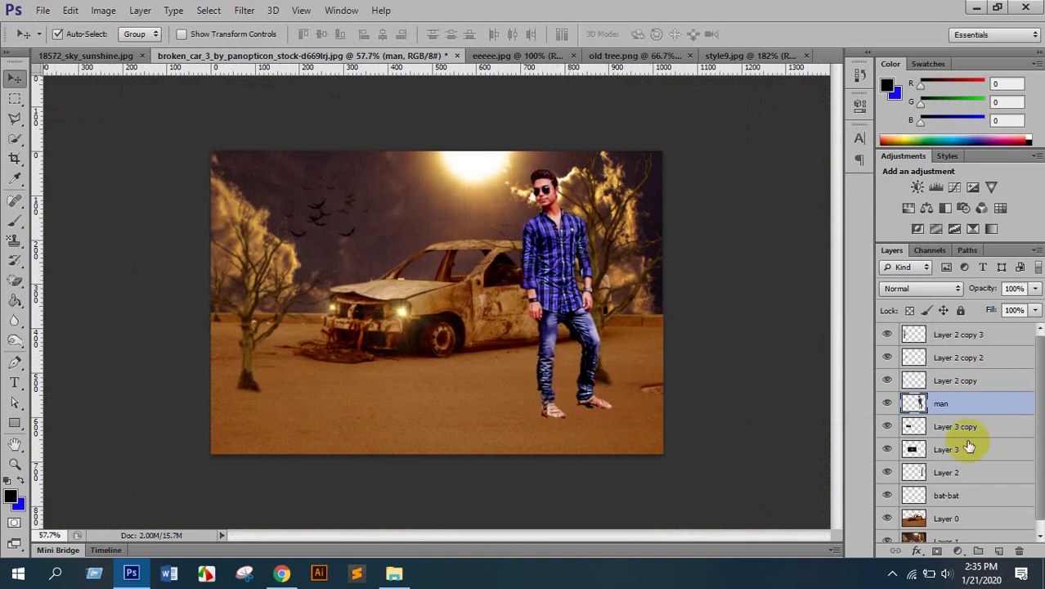
# Duplicate the man layer, try moving the copy left in front of the car, and undo that move
pyautogui.click(888, 404)
pyautogui.click(888, 404)
pyautogui.hotkey('ctrl', 'j')
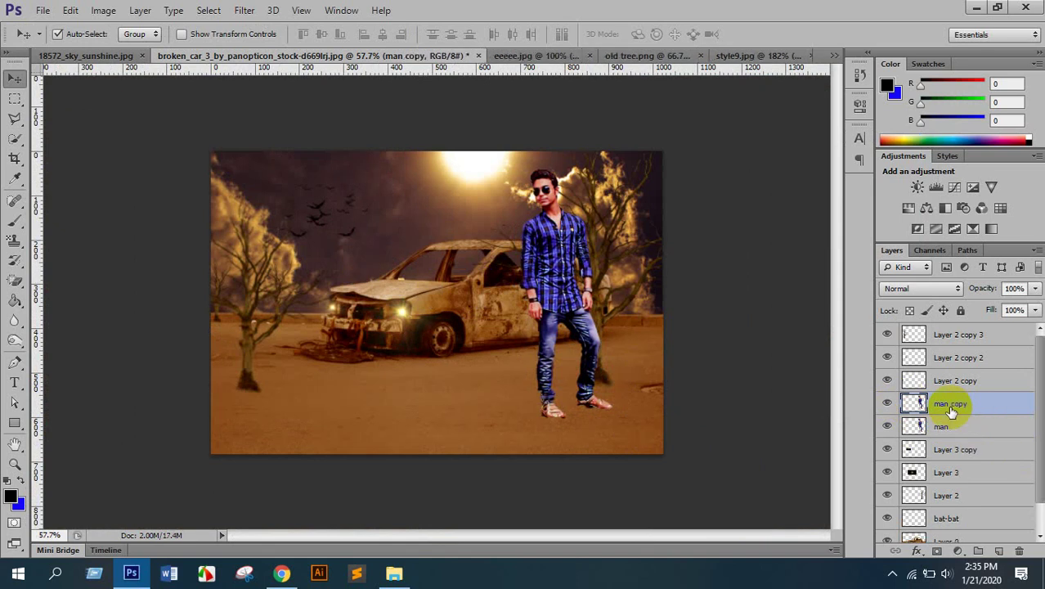
pyautogui.moveTo(564, 252); pyautogui.dragTo(468, 257)
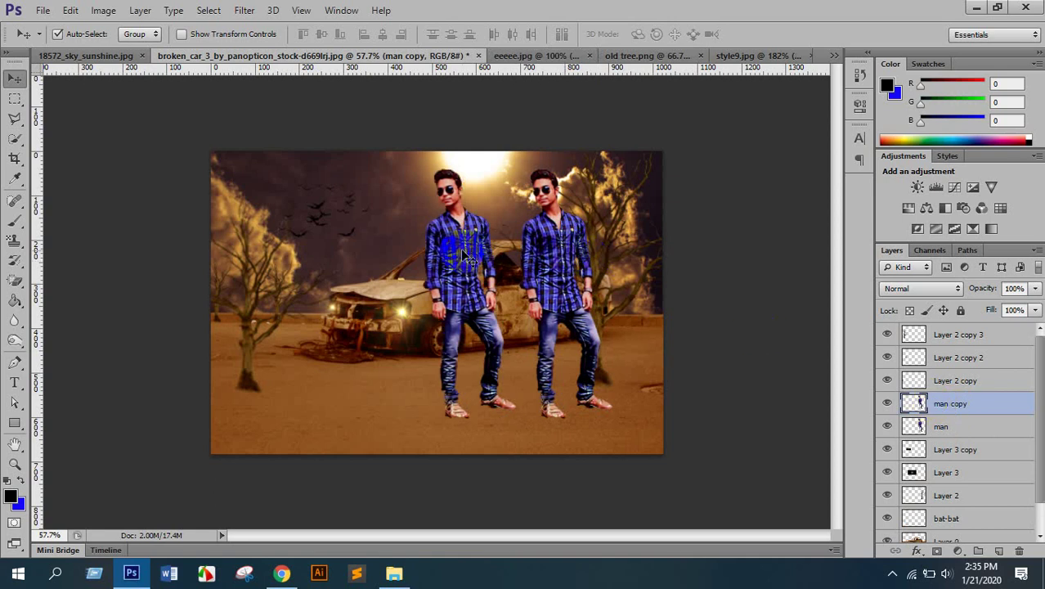
pyautogui.hotkey('ctrl', 'z')
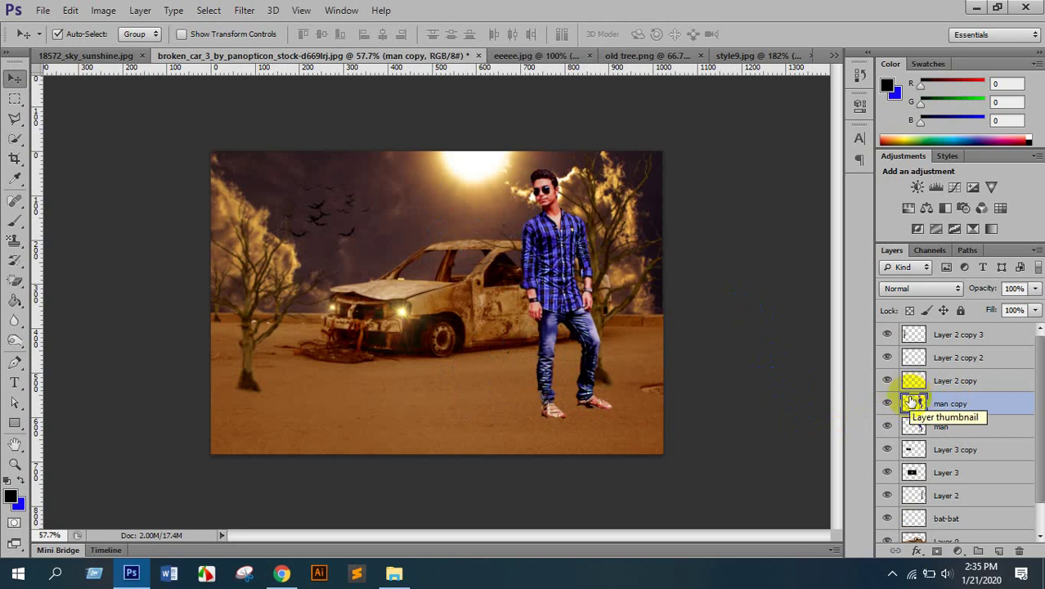
# Load the man copy layer's outline as a selection, fill it with black (000000) and deselect
pyautogui.moveTo(903, 400); pyautogui.dragTo(935, 407)
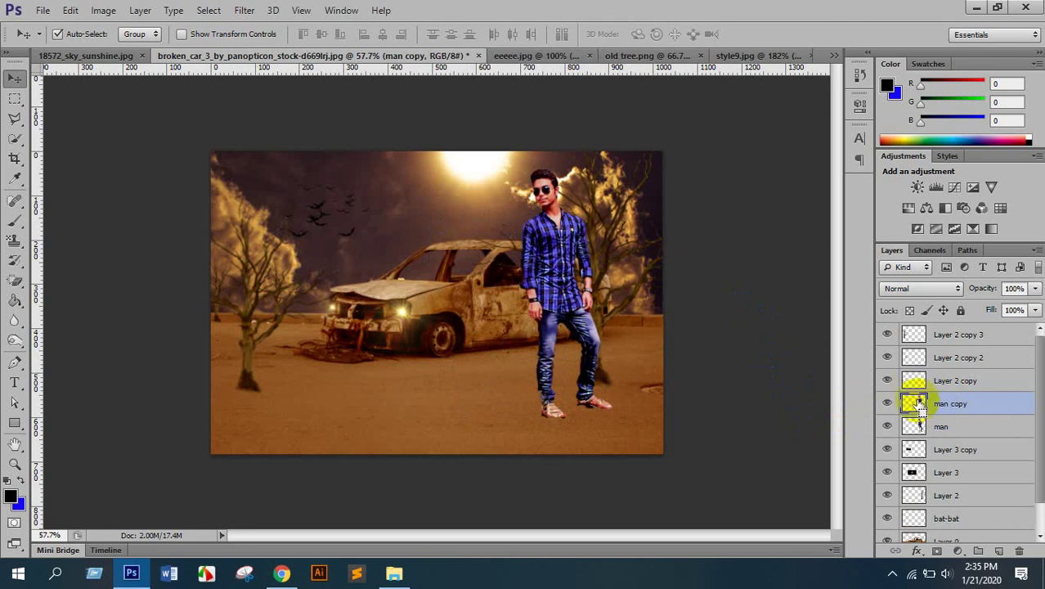
pyautogui.keyDown('ctrl'); pyautogui.click(917, 404); pyautogui.keyUp('ctrl')
pyautogui.click(10, 495)
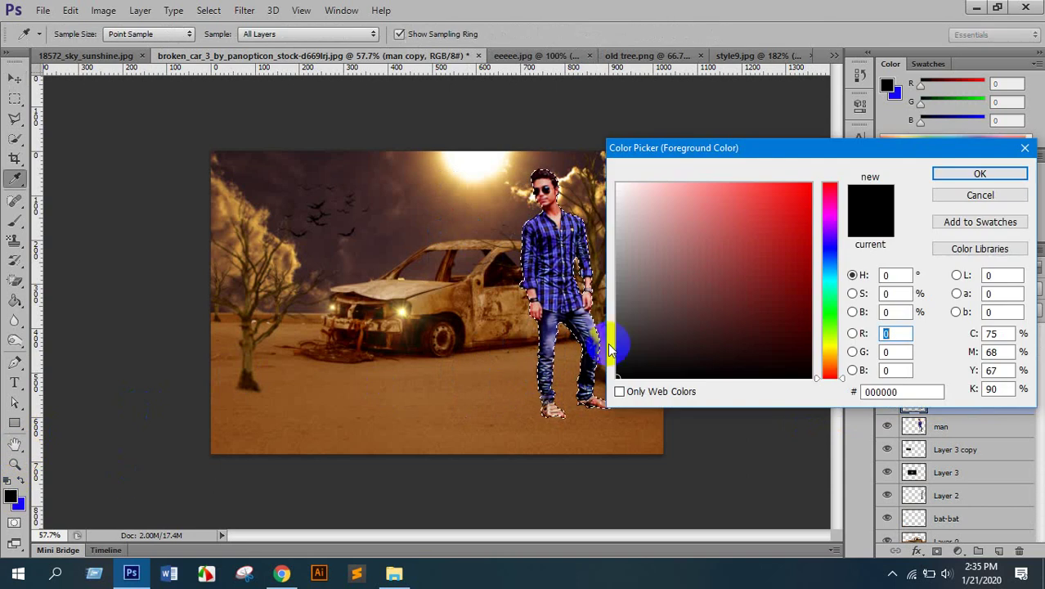
pyautogui.click(980, 174)
pyautogui.press('v')
pyautogui.hotkey('alt', 'BackSpace')
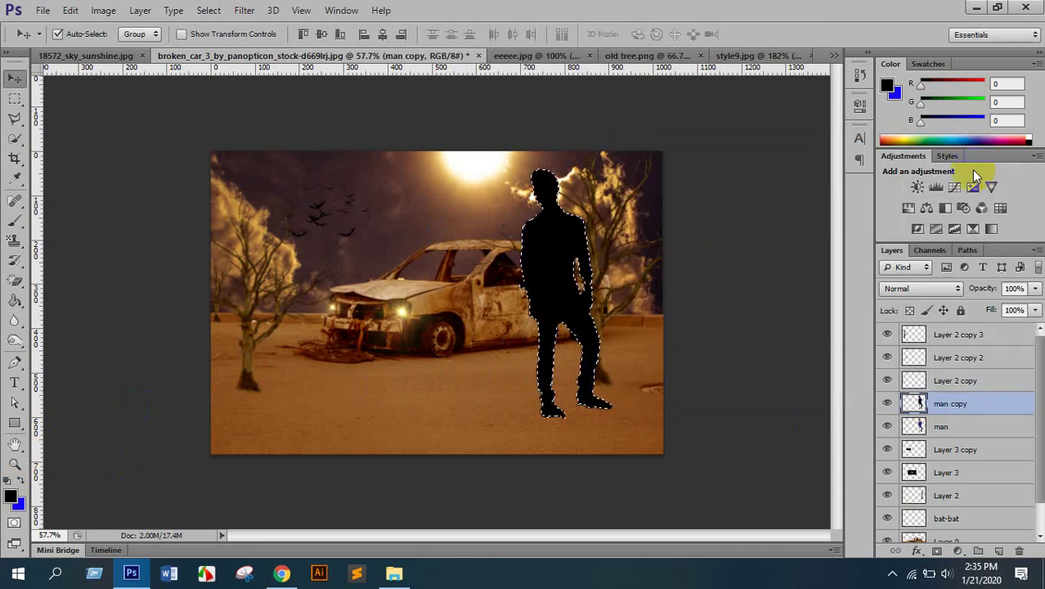
pyautogui.scroll(3, 585, 239)
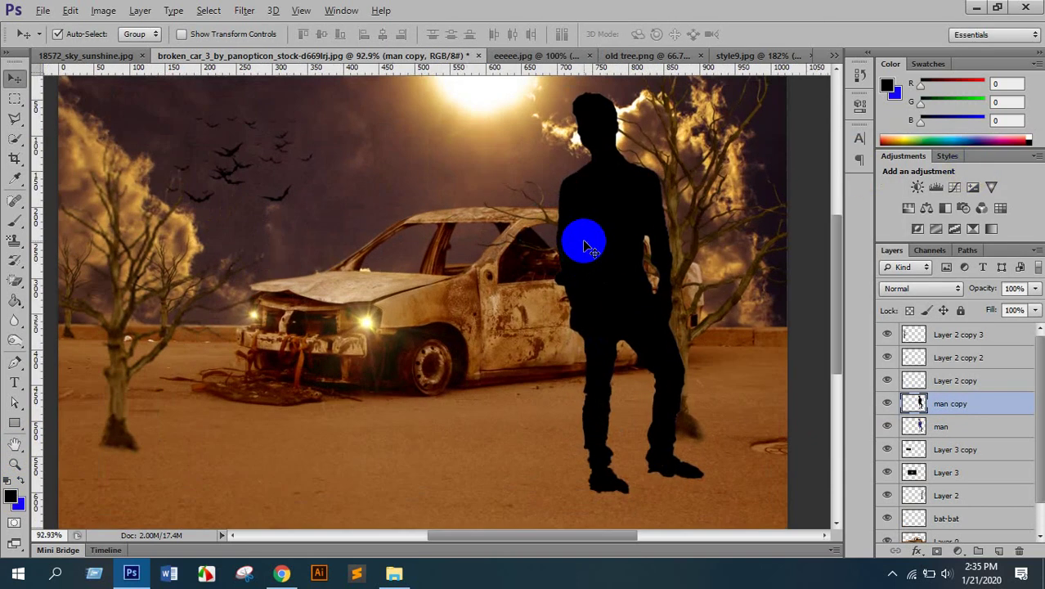
# Free-transform the man copy with its reference point moved to the feet and rotate it about -53° over the car
pyautogui.hotkey('ctrl', 't')
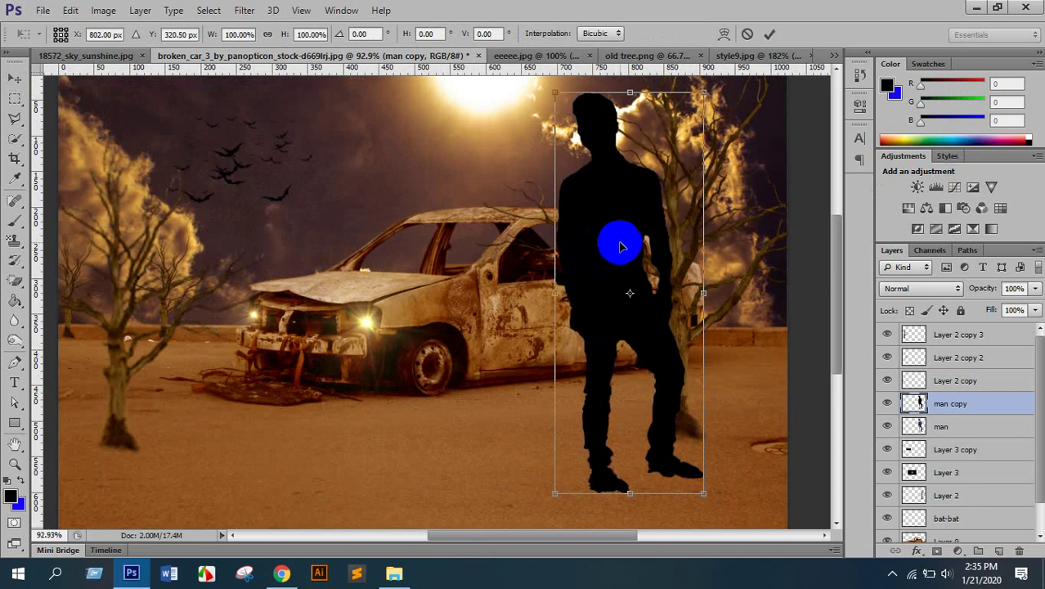
pyautogui.hotkey('ctrl', '-')
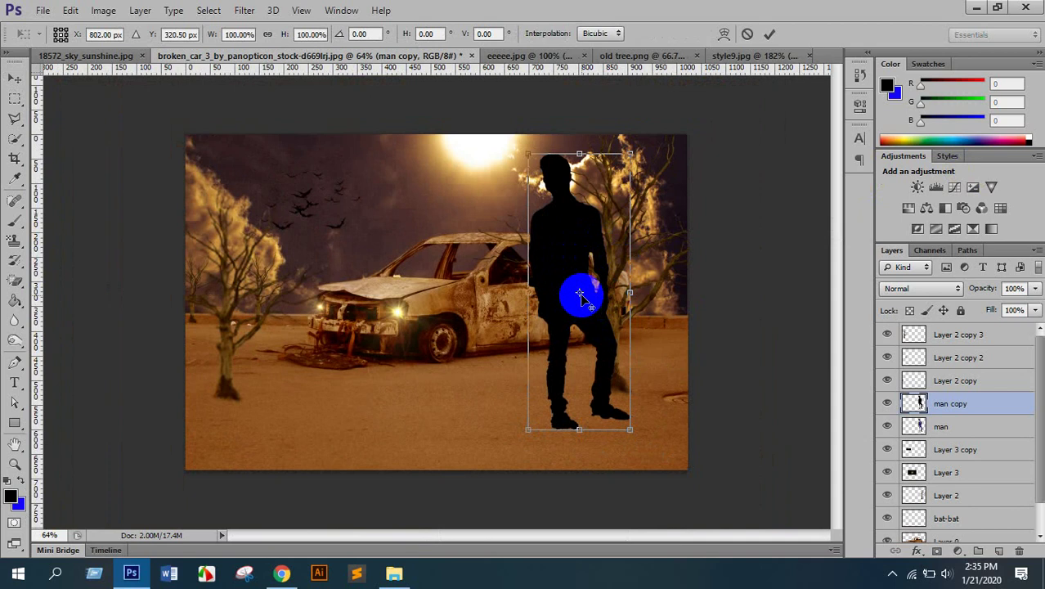
pyautogui.moveTo(655, 150); pyautogui.dragTo(746, 290)
pyautogui.hotkey('ctrl', 'z')
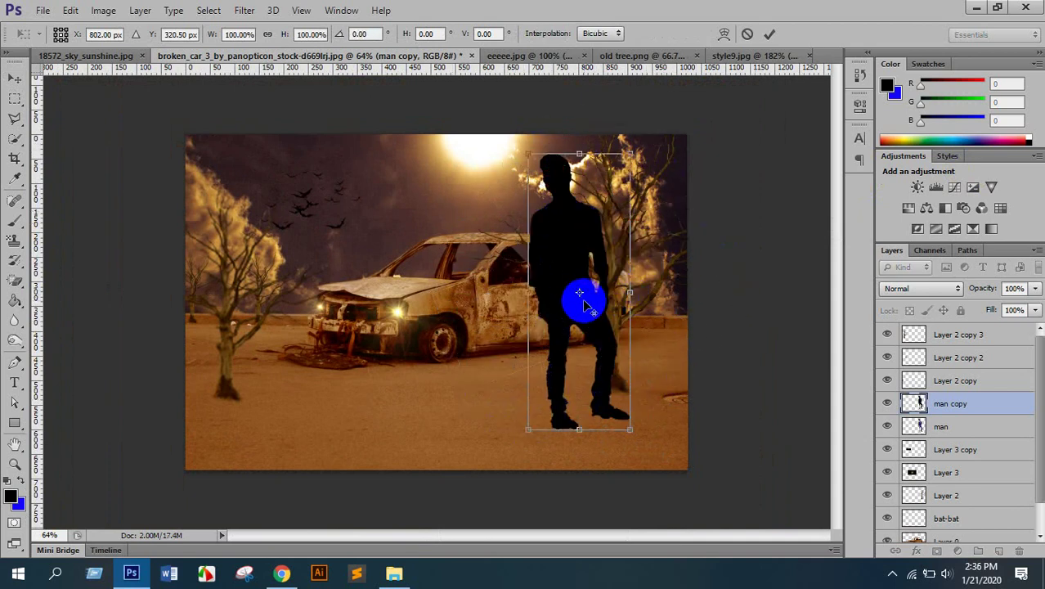
pyautogui.moveTo(579, 294); pyautogui.dragTo(594, 427)
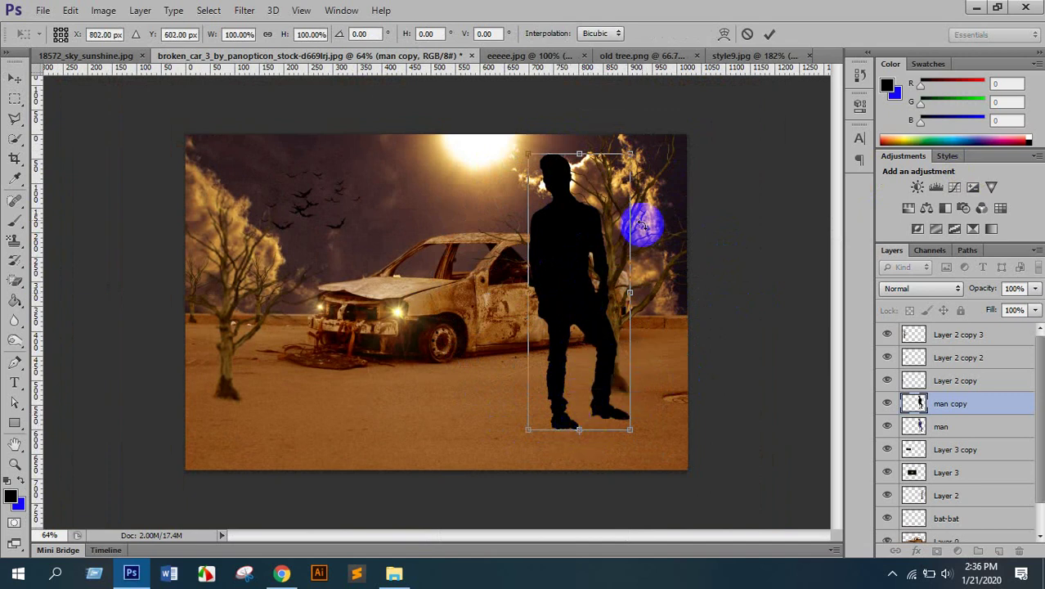
pyautogui.moveTo(649, 140); pyautogui.dragTo(658, 305)
pyautogui.moveTo(548, 272); pyautogui.dragTo(497, 309)
# Distort the foot-end corners of the black man copy so its feet meet the man's shoes, and apply the transform
pyautogui.scroll(5, 514, 338)
pyautogui.scroll(-5, 497, 309)
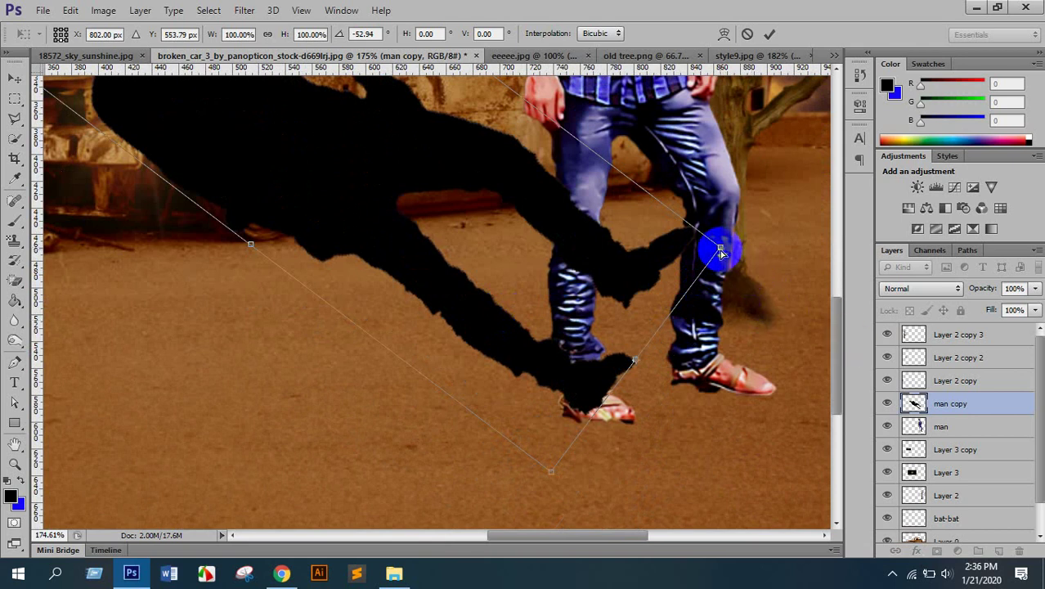
pyautogui.moveTo(717, 247); pyautogui.dragTo(826, 354)
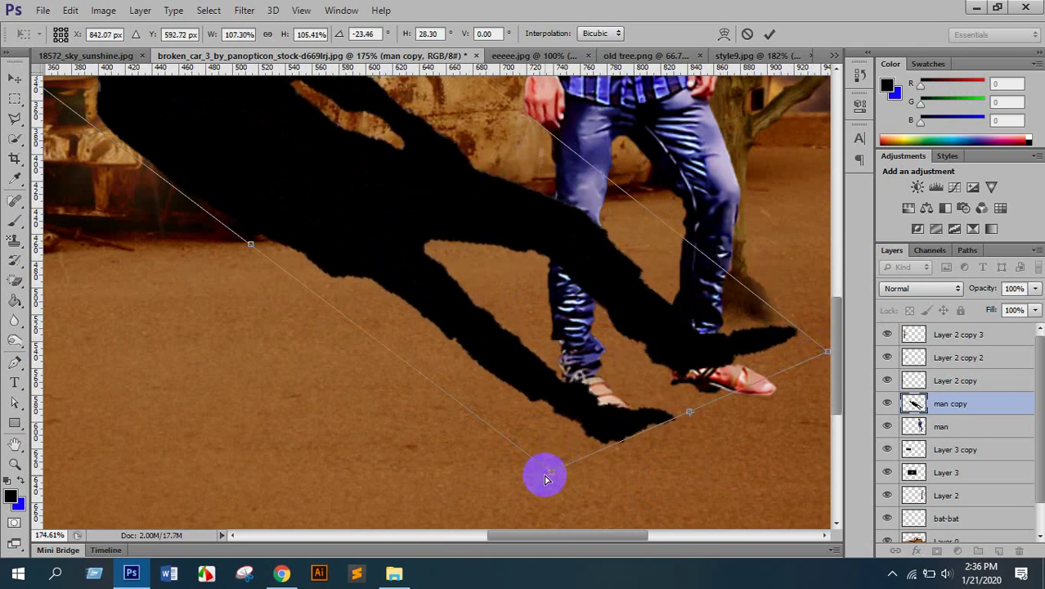
pyautogui.moveTo(547, 473); pyautogui.dragTo(507, 444)
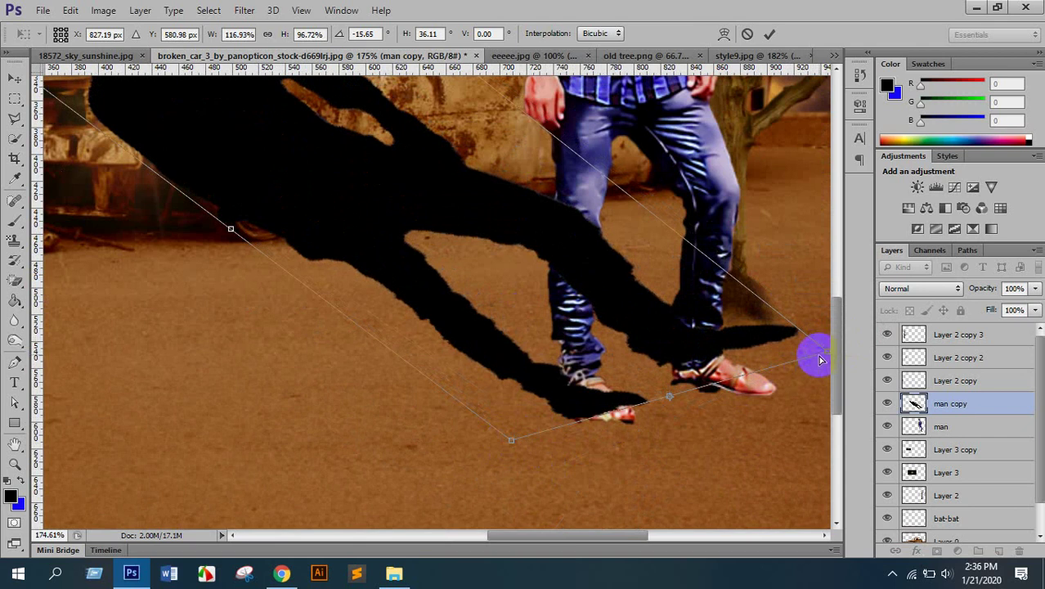
pyautogui.moveTo(816, 354); pyautogui.dragTo(824, 365)
pyautogui.moveTo(543, 381); pyautogui.dragTo(541, 373)
pyautogui.press('Return')
# Place the man copy layer below the man layer and lower its opacity to 28%
pyautogui.scroll(-5, 540, 373)
pyautogui.scroll(-5, 544, 373)
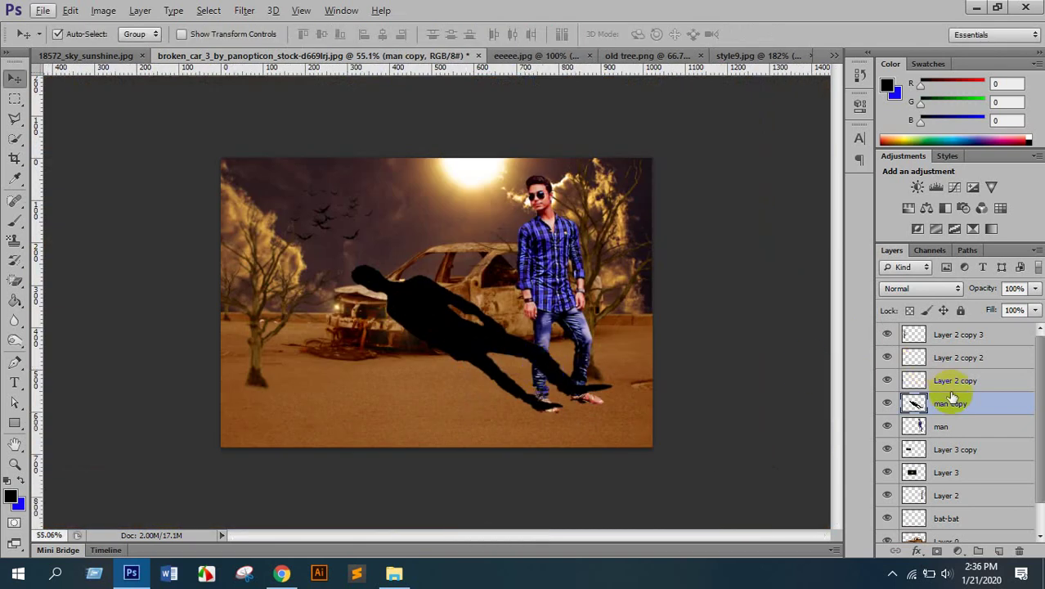
pyautogui.moveTo(950, 403); pyautogui.dragTo(950, 432)
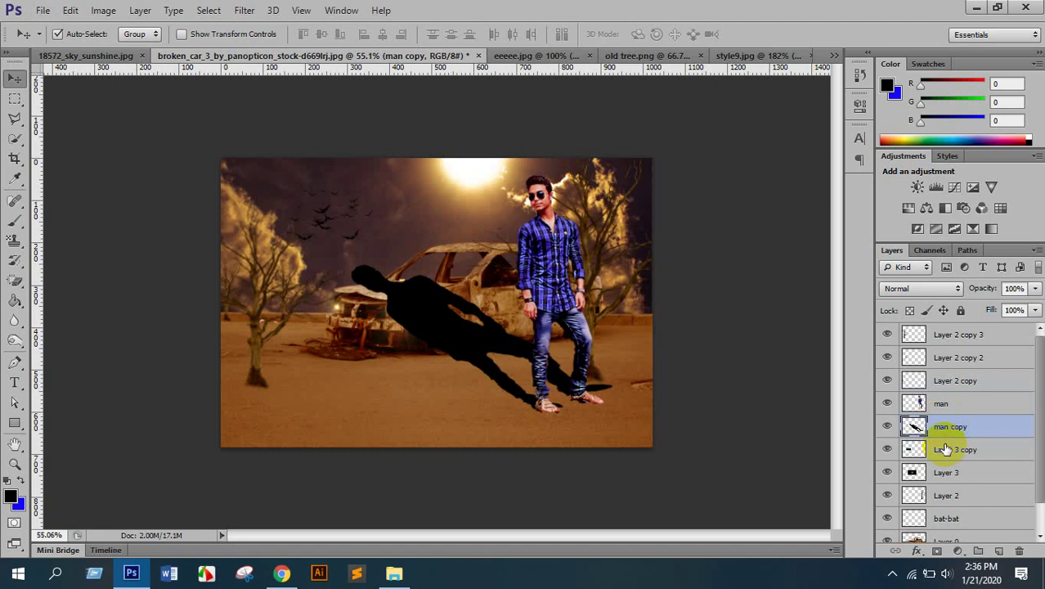
pyautogui.click(1034, 288)
pyautogui.click(979, 305)
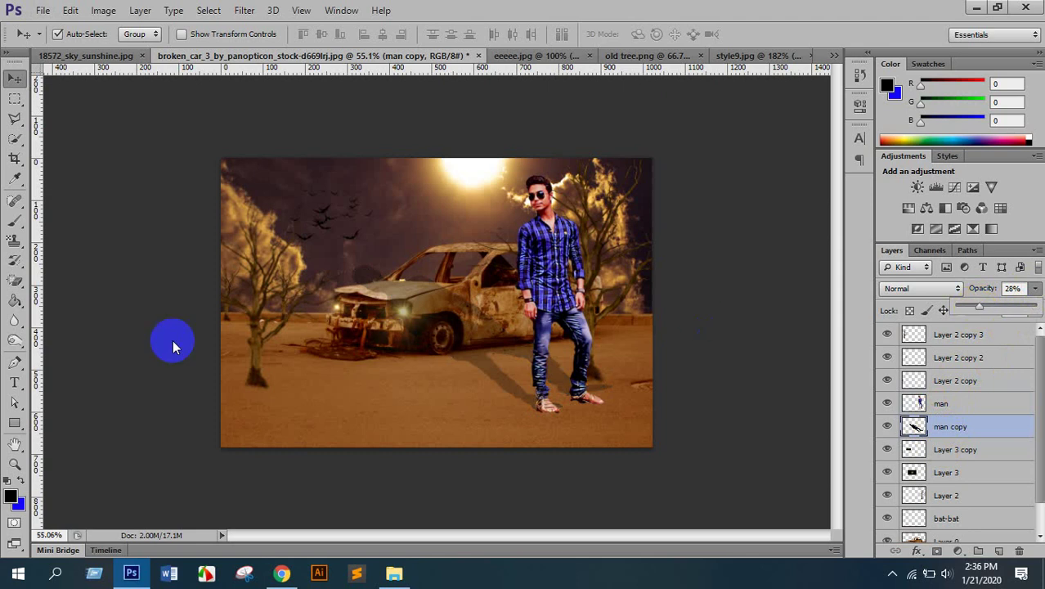
# Erase the part of the man's shadow that falls across the front of the car with a soft 250-size Eraser
pyautogui.click(15, 280)
pyautogui.click(58, 282)
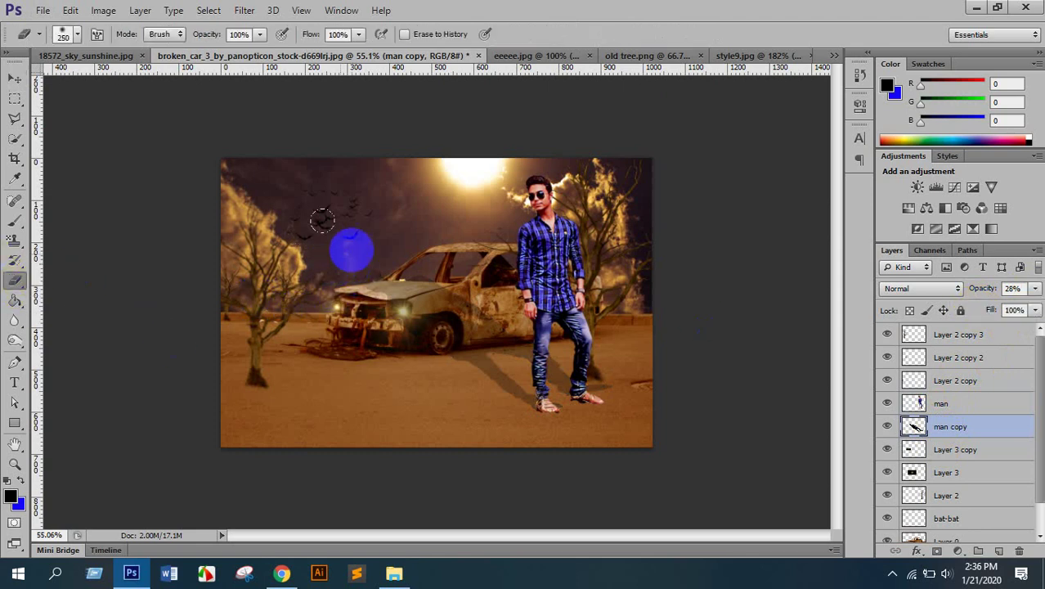
pyautogui.press(']')
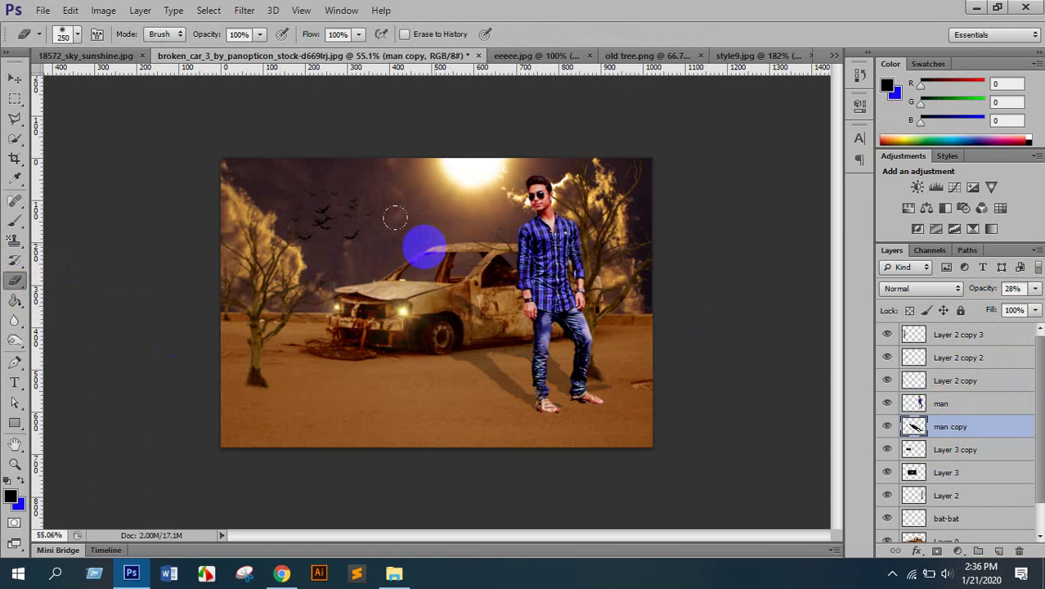
# Examine the finished composite up close and as a whole, checking the car, headlights, man and shadow
pyautogui.scroll(1, 237, 249)
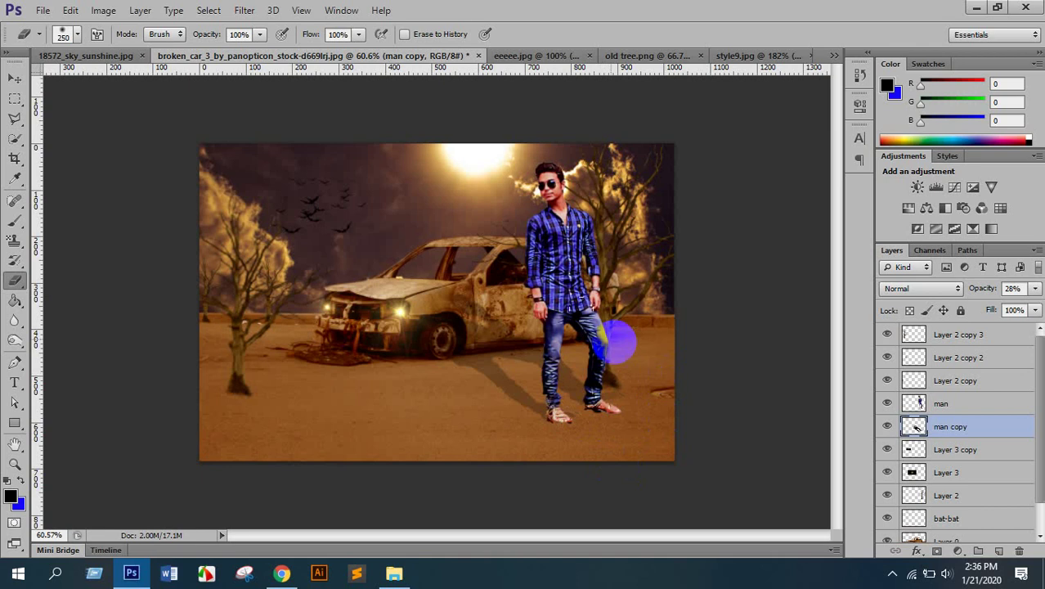
pyautogui.scroll(5, 381, 309)
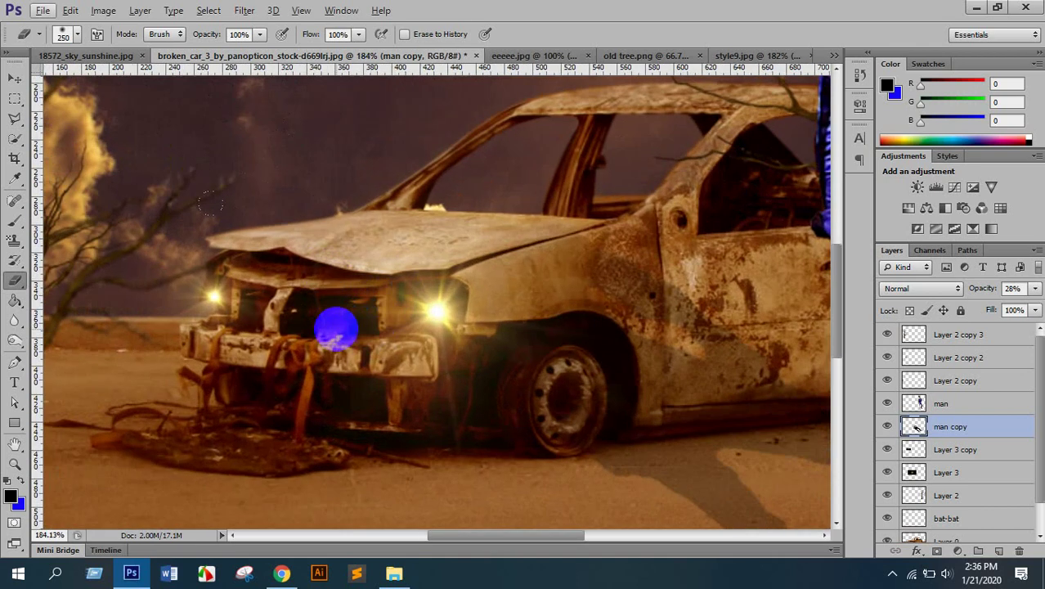
pyautogui.scroll(-3, 490, 331)
pyautogui.scroll(-2, 511, 283)
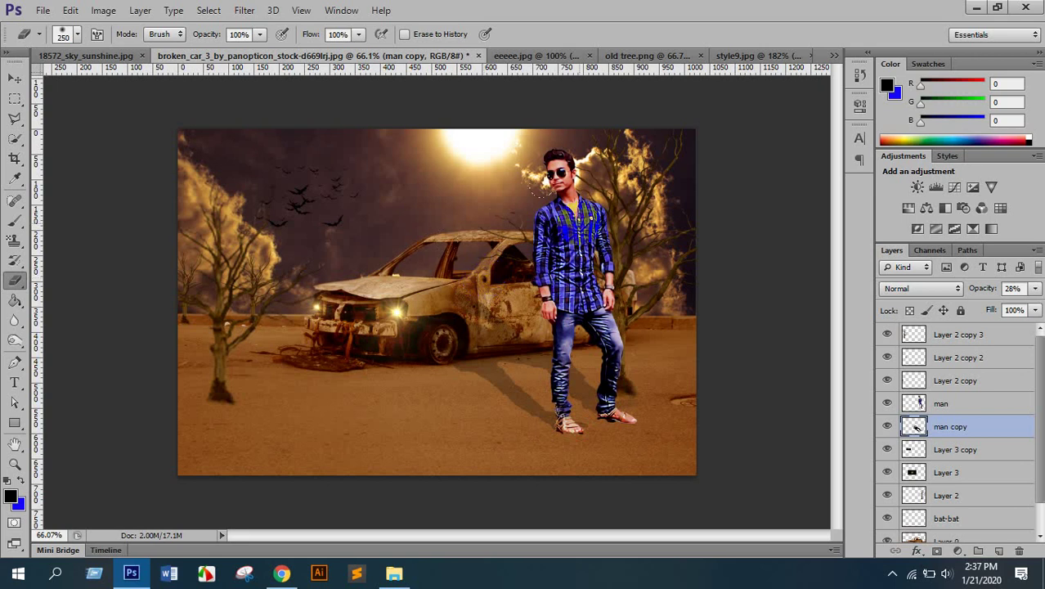
pyautogui.scroll(-3, 577, 216)
pyautogui.scroll(8, 550, 193)
pyautogui.scroll(1, 548, 188)
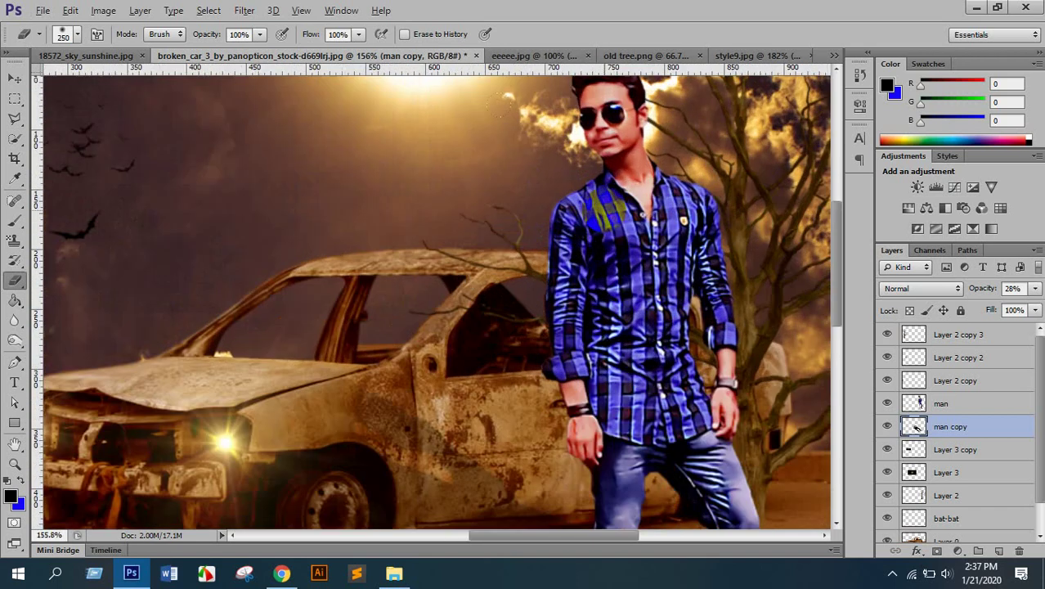
pyautogui.scroll(-2, 562, 193)
pyautogui.scroll(-1, 589, 224)
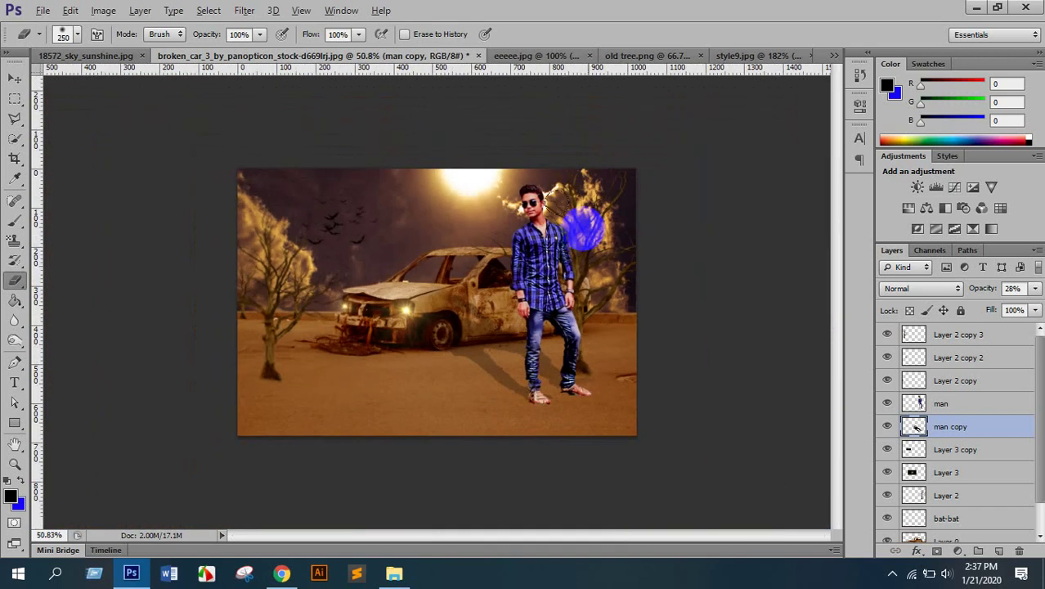
pyautogui.click(15, 77)
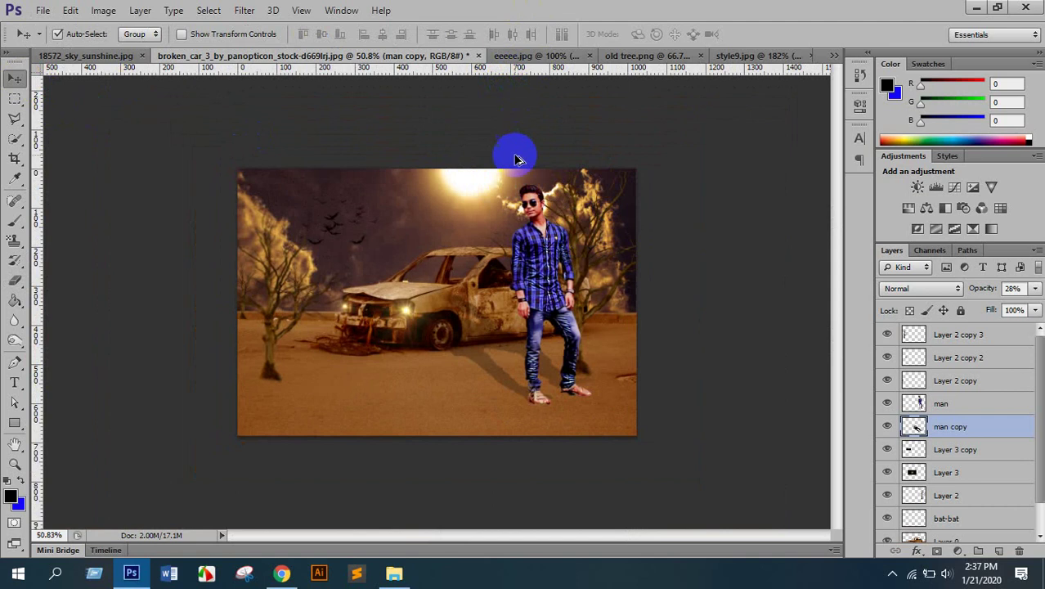
pyautogui.scroll(1, 388, 227)
pyautogui.scroll(1, 503, 259)
pyautogui.scroll(-2, 504, 259)
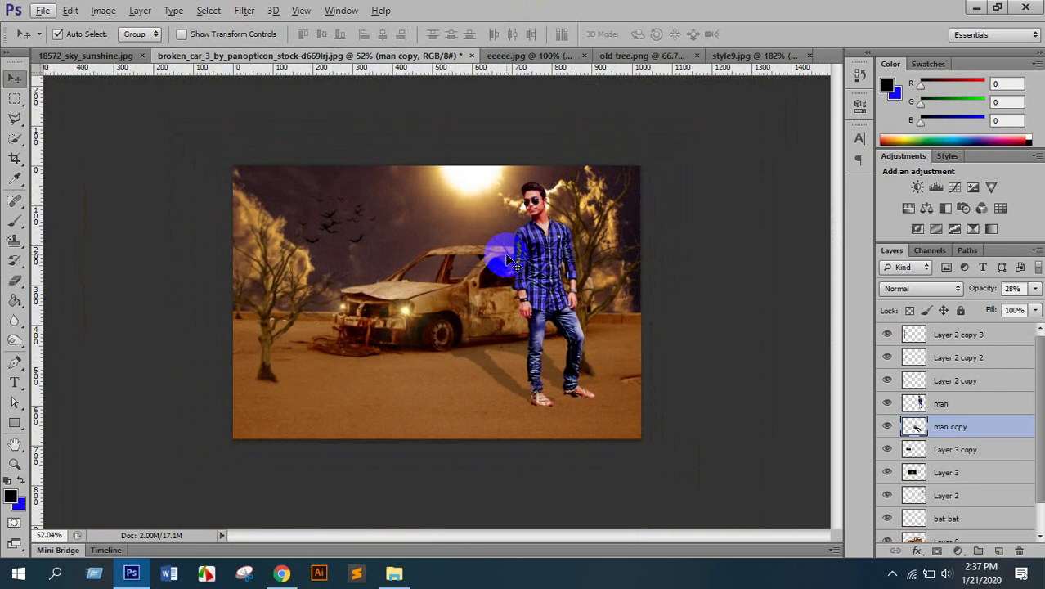
pyautogui.scroll(4, 263, 295)
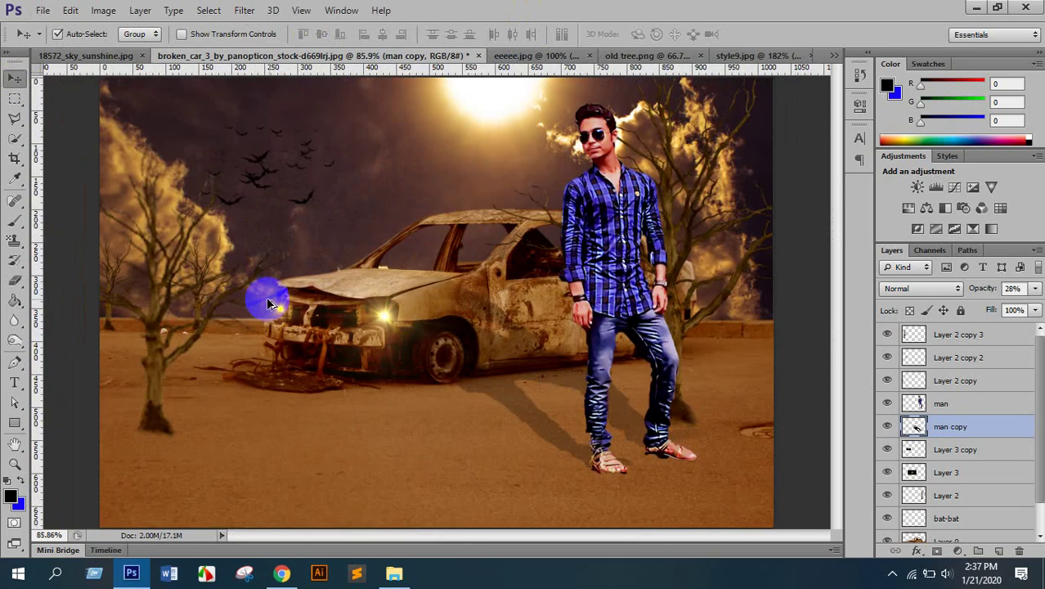
pyautogui.scroll(-3, 474, 294)
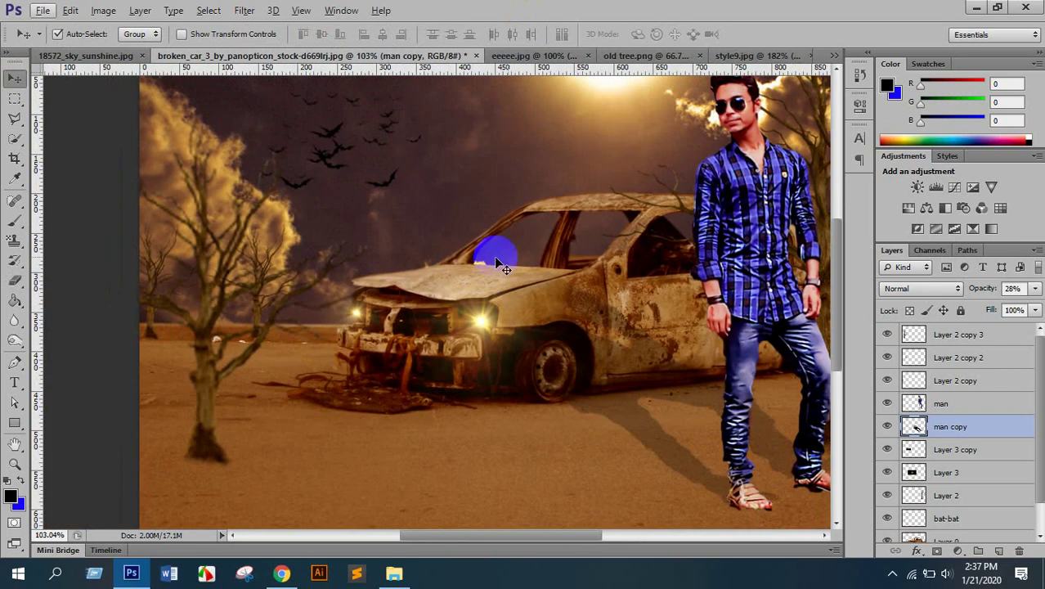
pyautogui.scroll(1, 531, 247)
pyautogui.scroll(2, 580, 241)
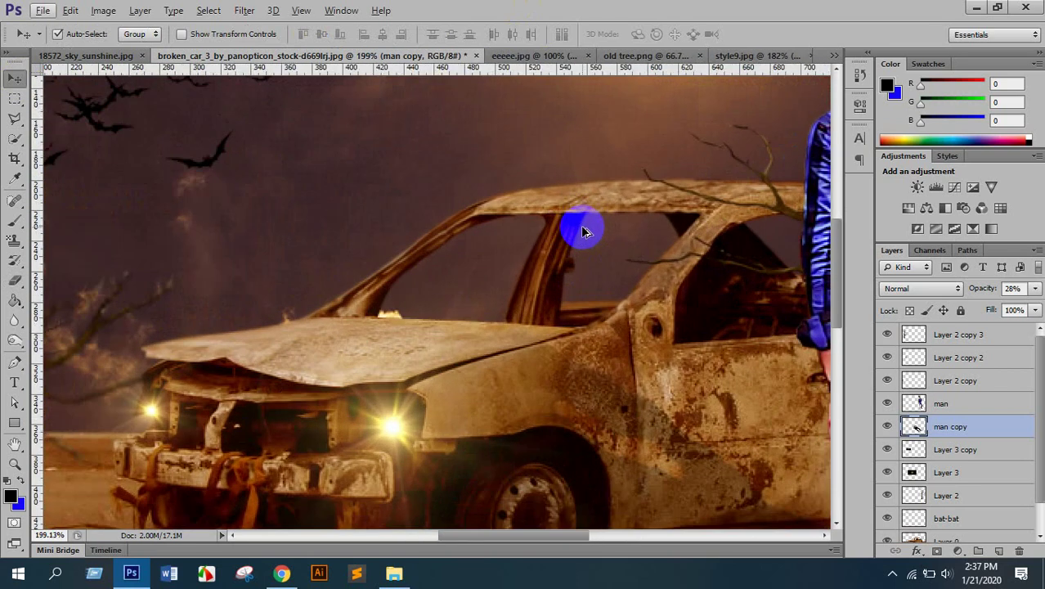
pyautogui.scroll(-5, 582, 231)
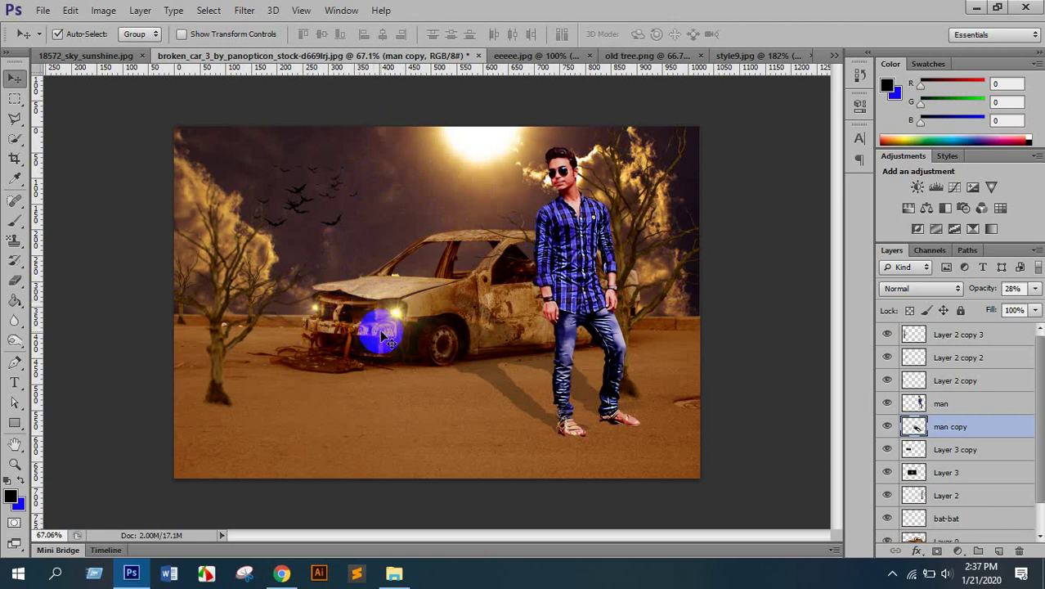
# Save a copy of the composite to the Desktop as a JPEG named with a row of t's, at Maximum quality (12)
pyautogui.hotkey('ctrl', 'shift', 's')
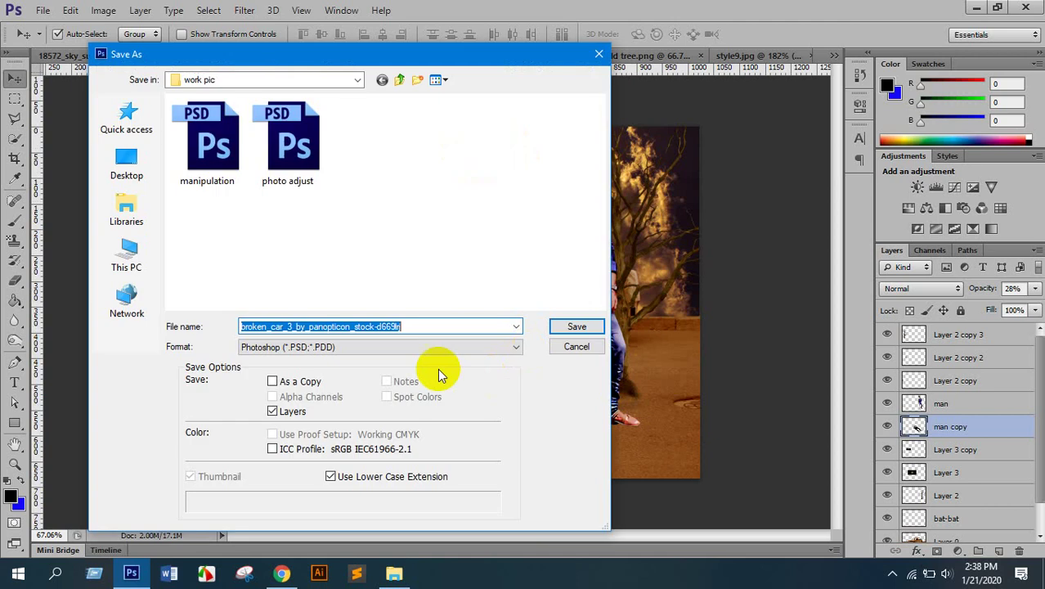
pyautogui.click(327, 353)
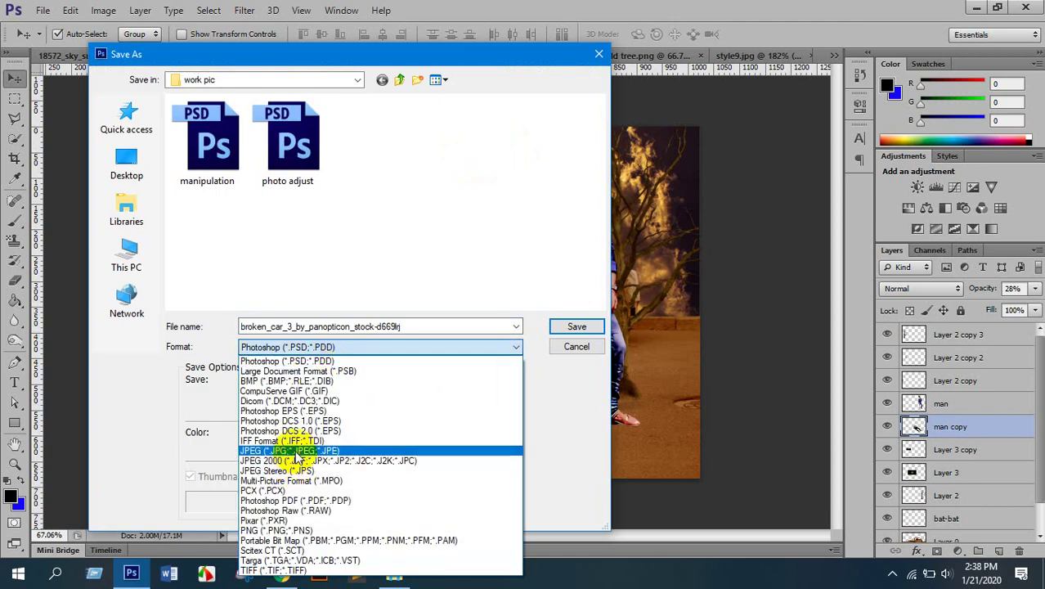
pyautogui.click(270, 455)
pyautogui.click(126, 163)
pyautogui.click(433, 324)
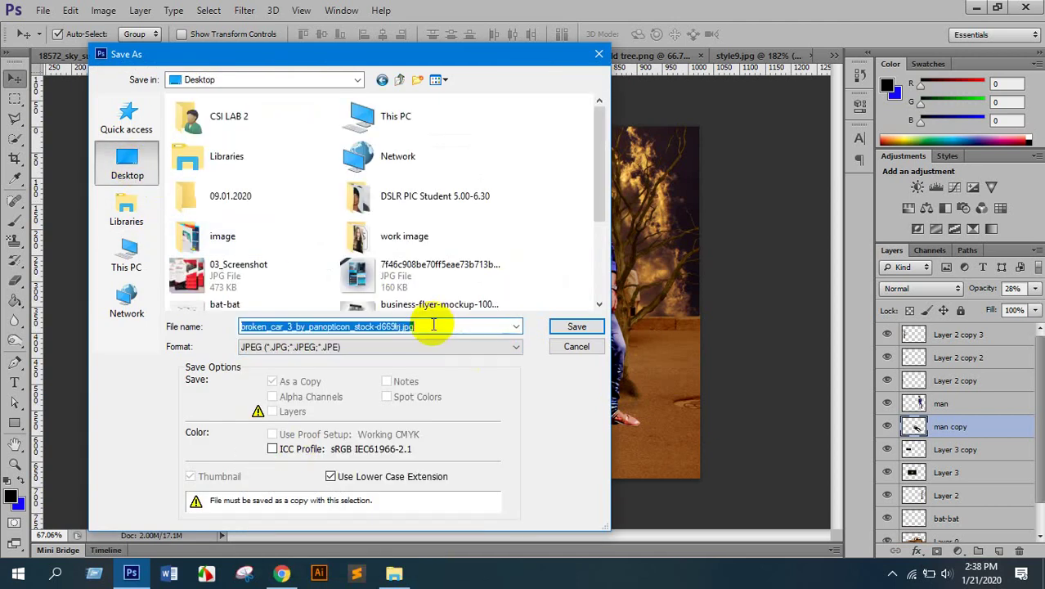
pyautogui.write('best')
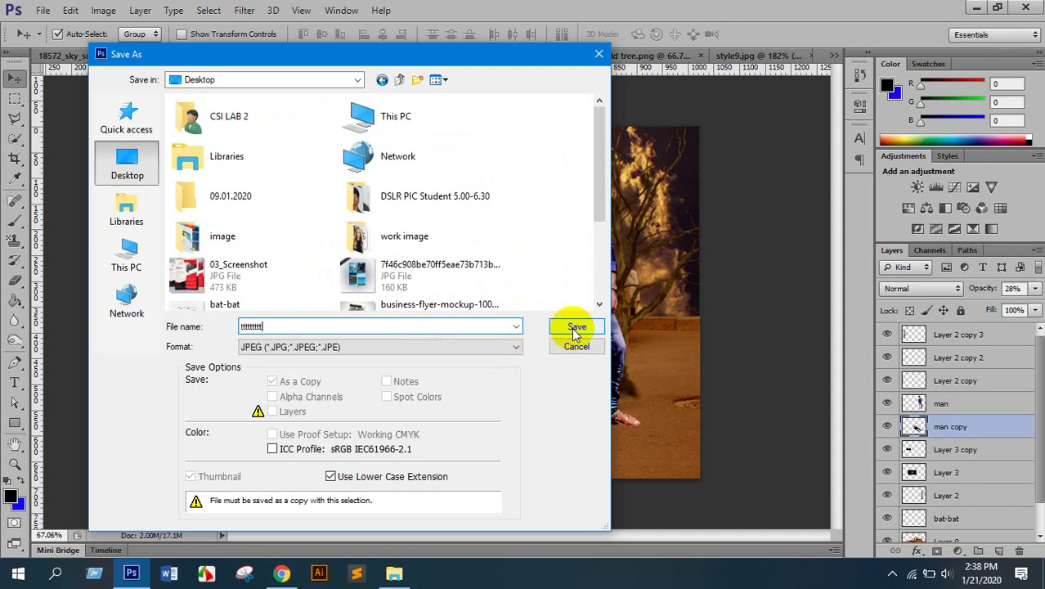
pyautogui.click(576, 326)
pyautogui.click(613, 140)
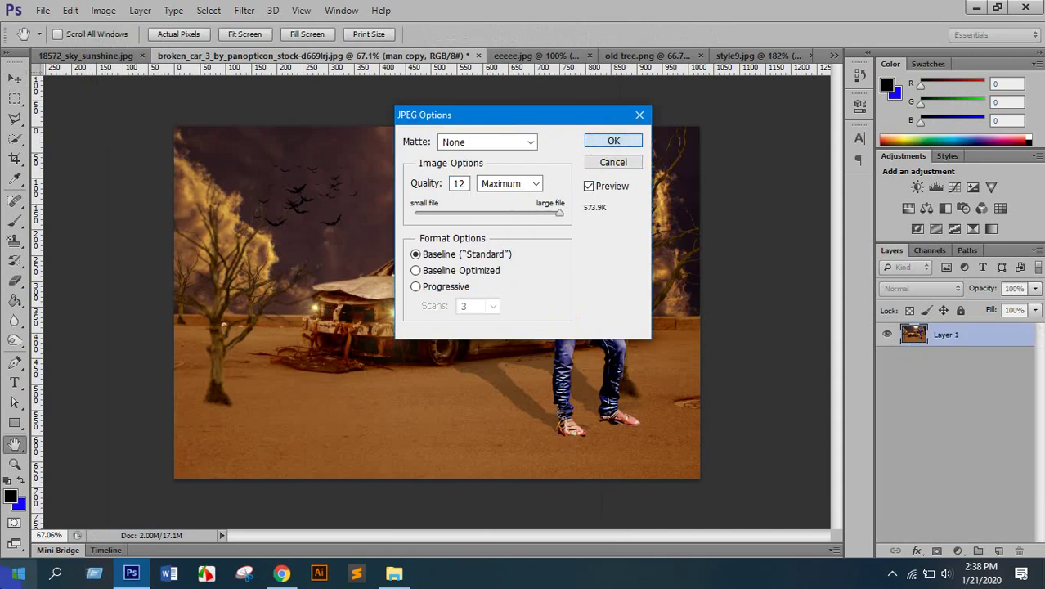
# Search the installed apps for "mov", launch Movavi Video Editor 14 Plus and switch to it
pyautogui.click(20, 575)
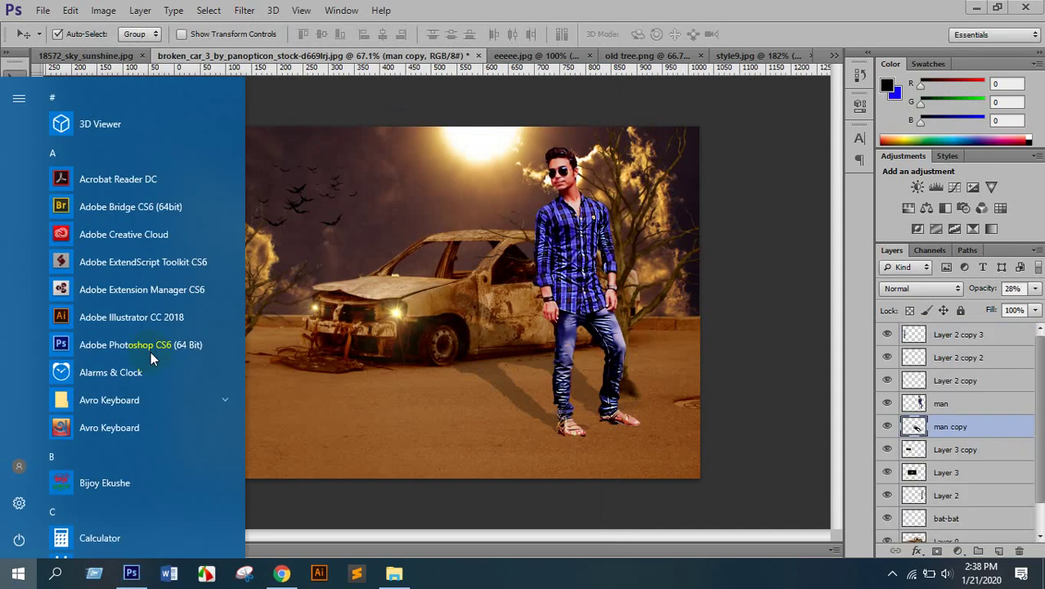
pyautogui.write('mov')
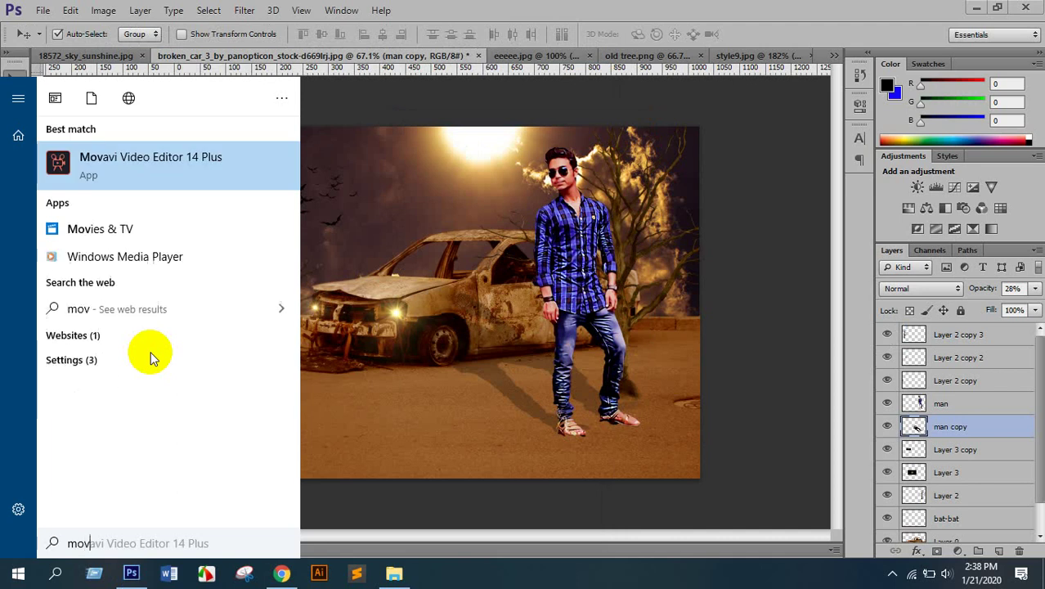
pyautogui.click(152, 173)
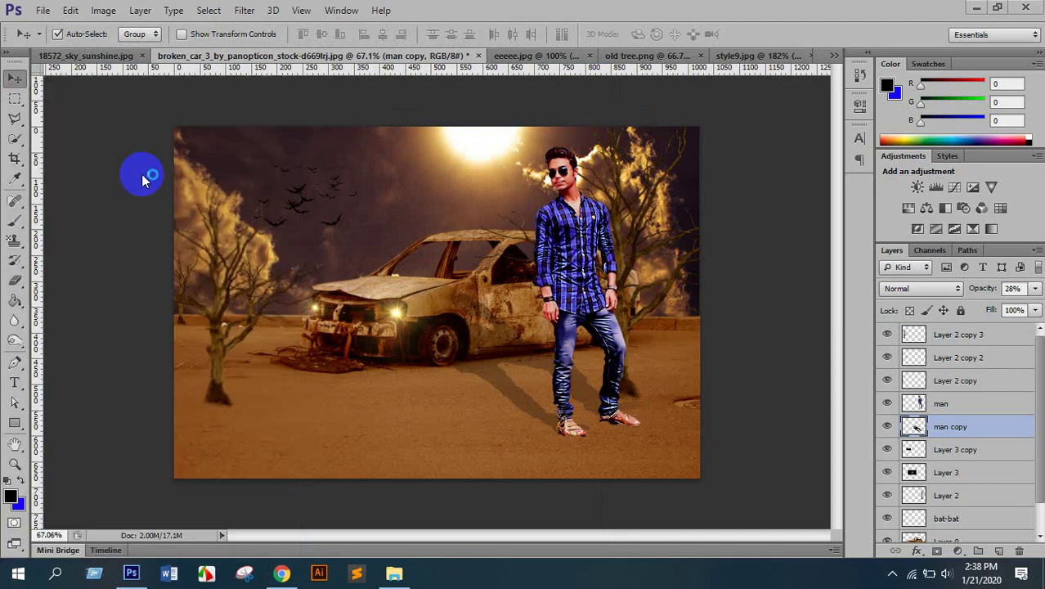
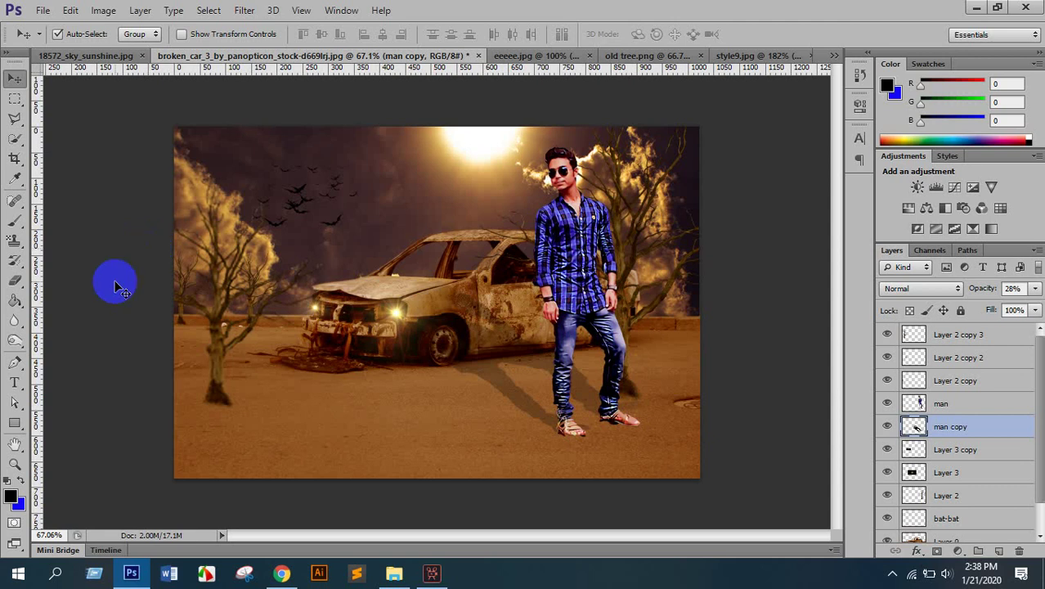
pyautogui.click(432, 572)
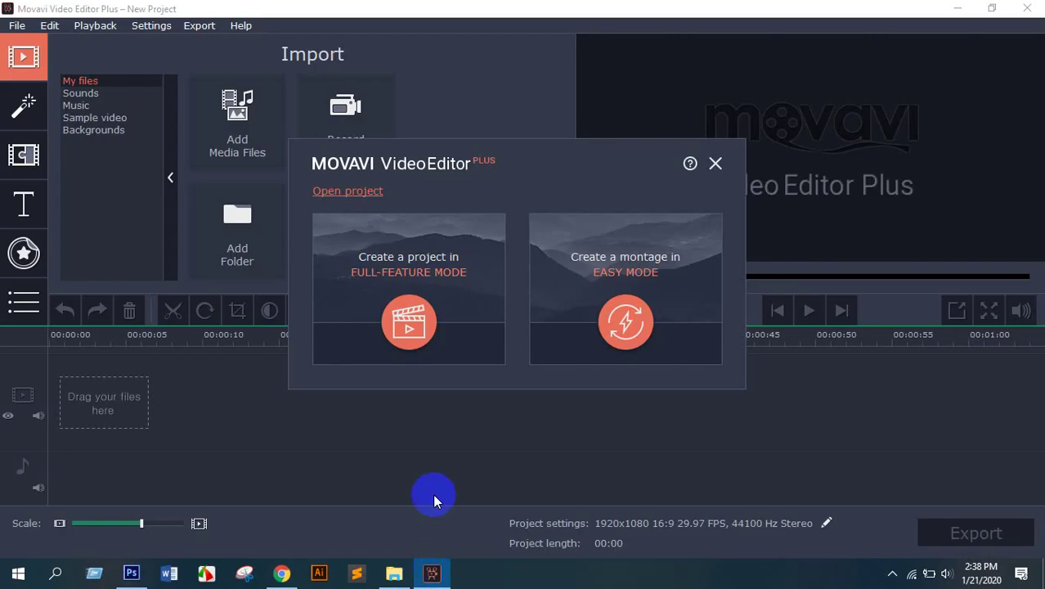
# Create a full-feature project and import the ttttttttt JPEG composite from the Desktop
pyautogui.click(423, 255)
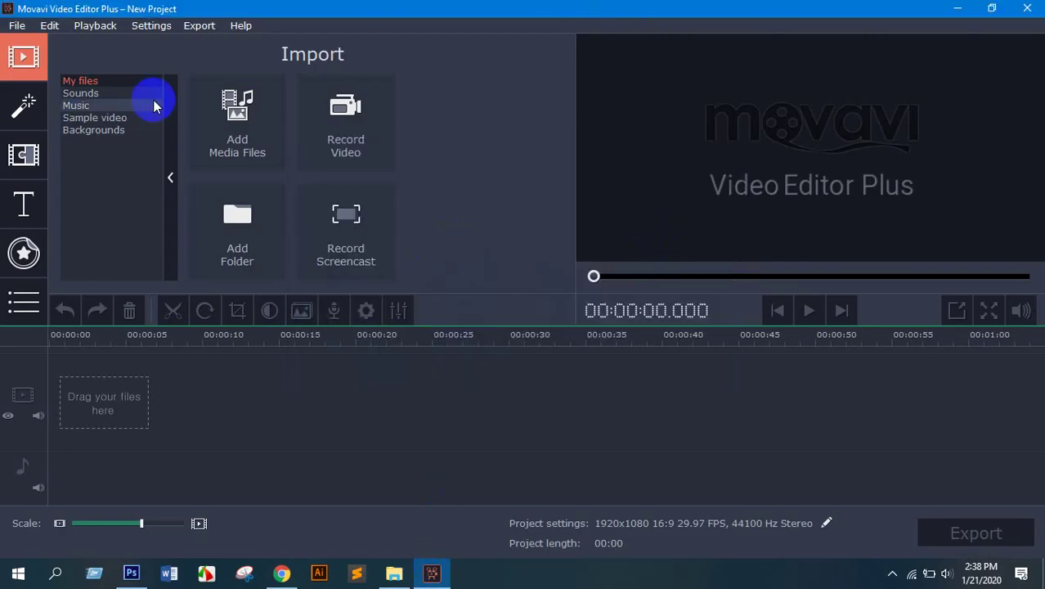
pyautogui.click(245, 115)
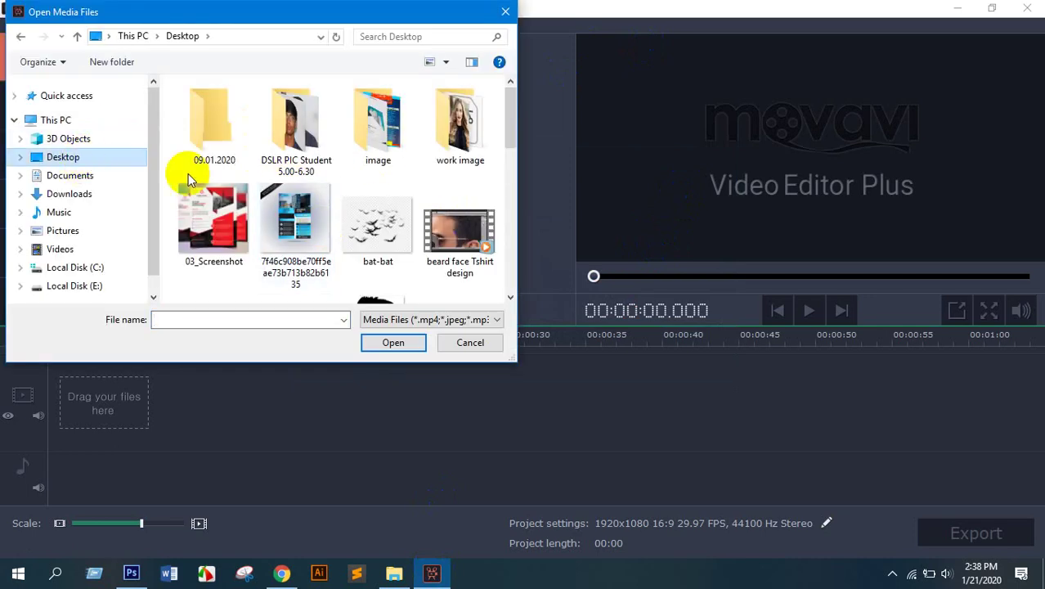
pyautogui.click(376, 219)
pyautogui.scroll(-5, 368, 209)
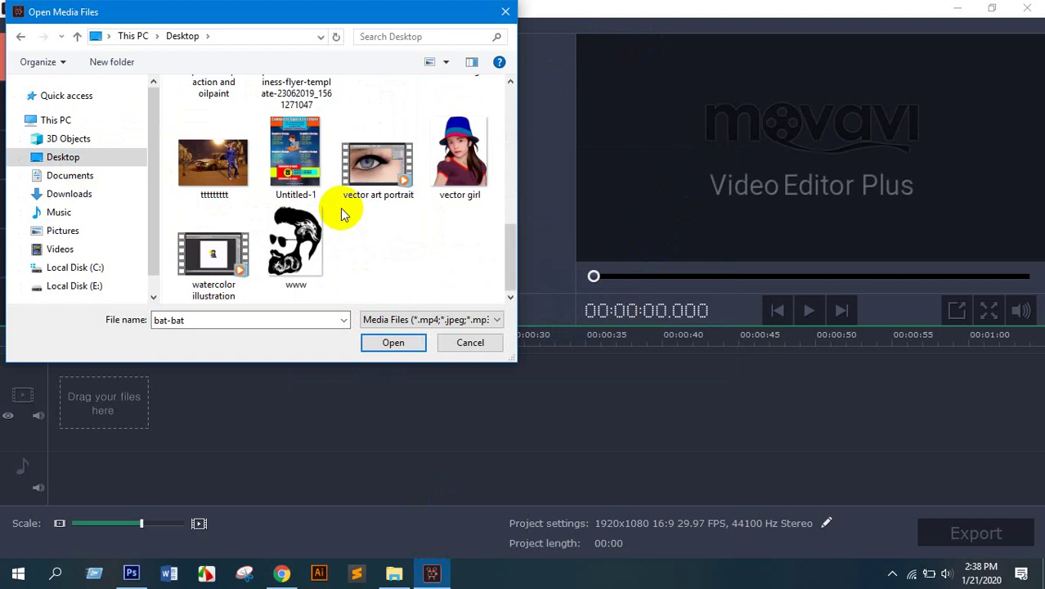
pyautogui.doubleClick(214, 164)
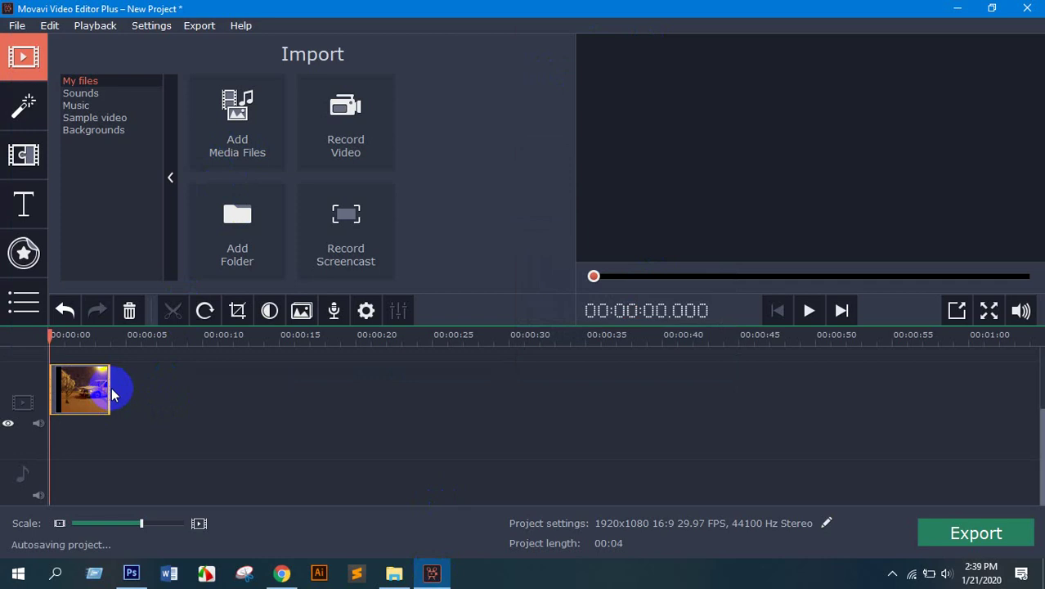
# Extend the composite image clip on the timeline to a duration of 00:02:36.950
pyautogui.doubleClick(112, 389)
pyautogui.moveTo(112, 388); pyautogui.dragTo(858, 379)
pyautogui.scroll(4, 572, 364)
# Shrink the editor window, switch to File Explorer and look through the Downloads folder for the tiger video
pyautogui.moveTo(374, 9); pyautogui.dragTo(588, 98)
pyautogui.click(595, 7)
pyautogui.click(981, 9)
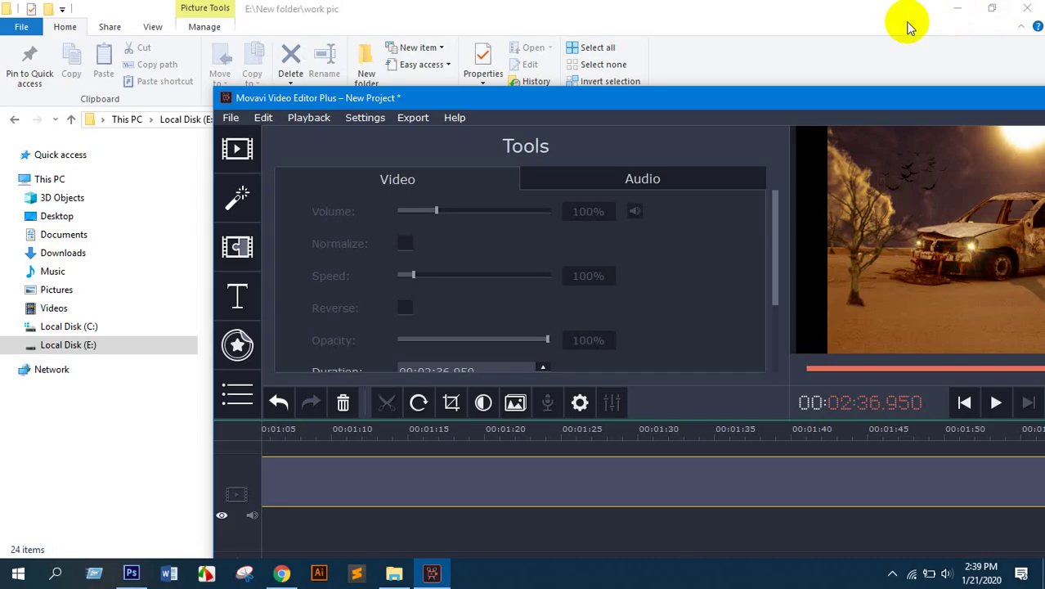
pyautogui.click(711, 11)
pyautogui.click(75, 252)
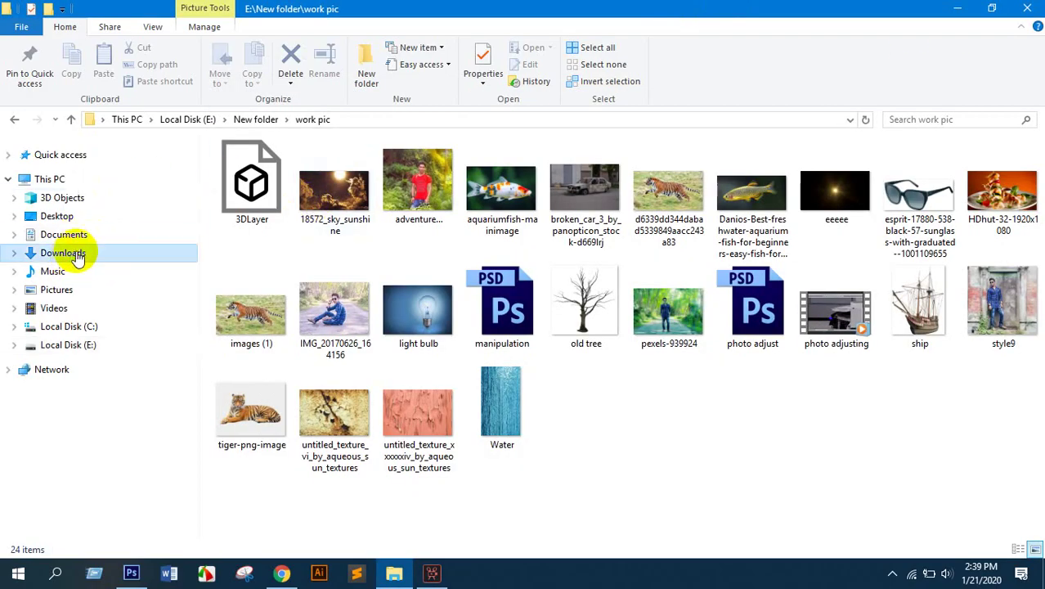
pyautogui.scroll(-10, 523, 348)
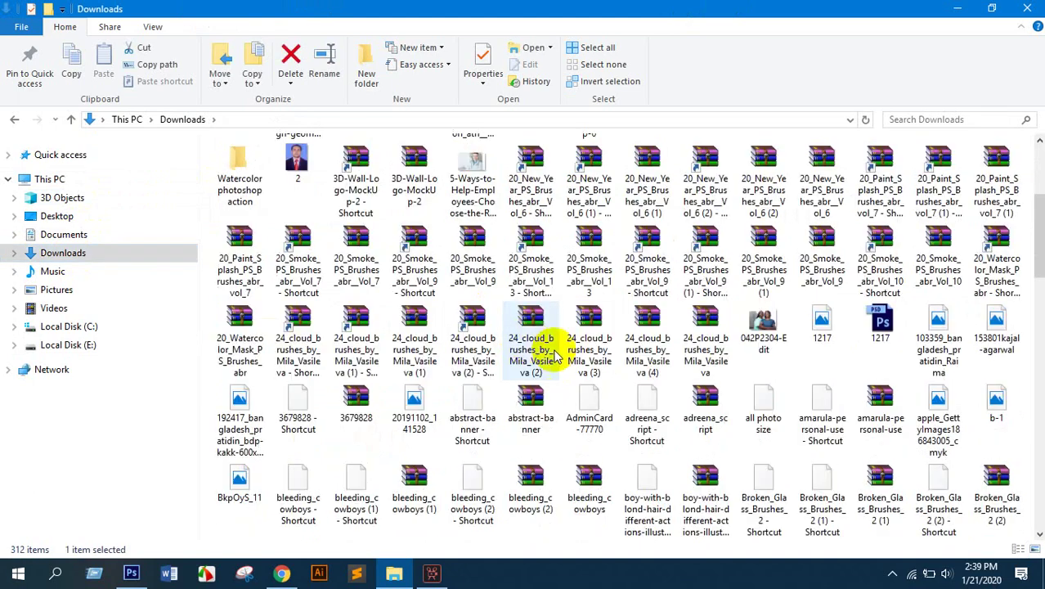
pyautogui.scroll(-5, 494, 368)
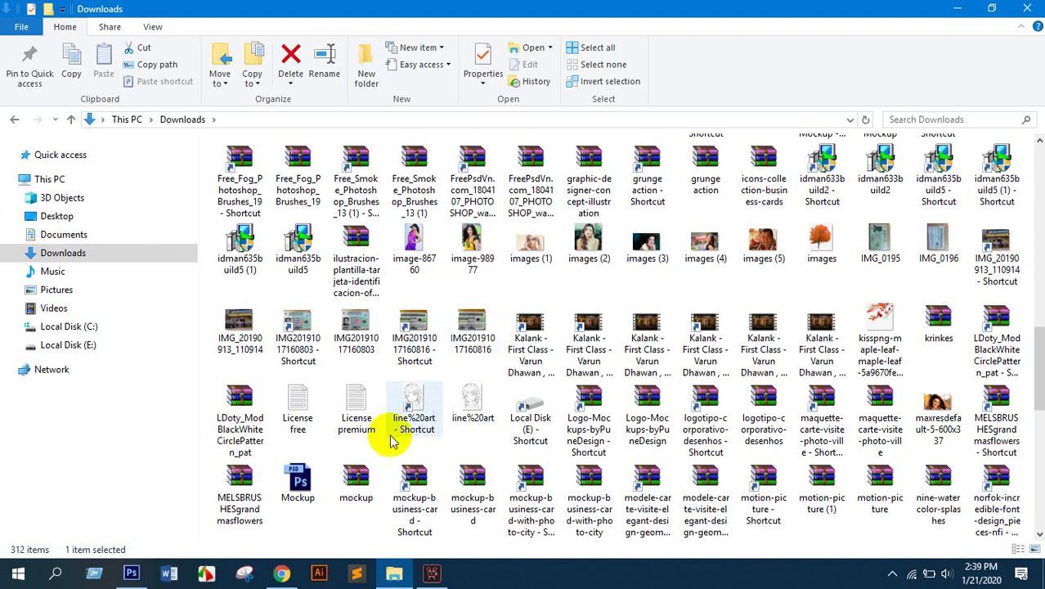
# Add the Tiger green screen video from Downloads to the overlay track at the project's start and maximize the editor window
pyautogui.click(280, 572)
pyautogui.click(433, 573)
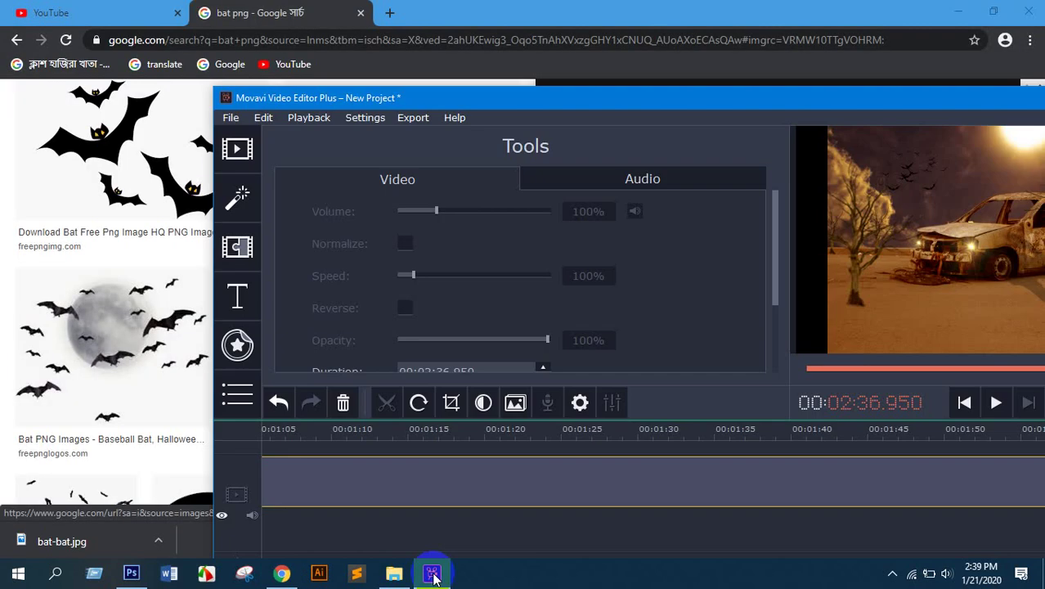
pyautogui.click(958, 12)
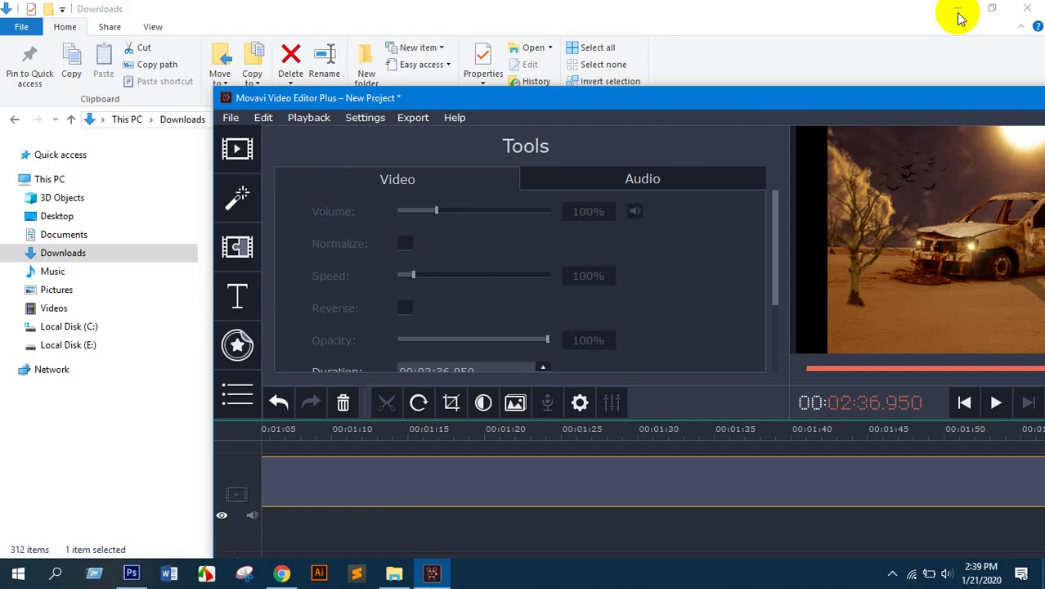
pyautogui.click(611, 9)
pyautogui.scroll(-3, 532, 409)
pyautogui.scroll(-4, 575, 468)
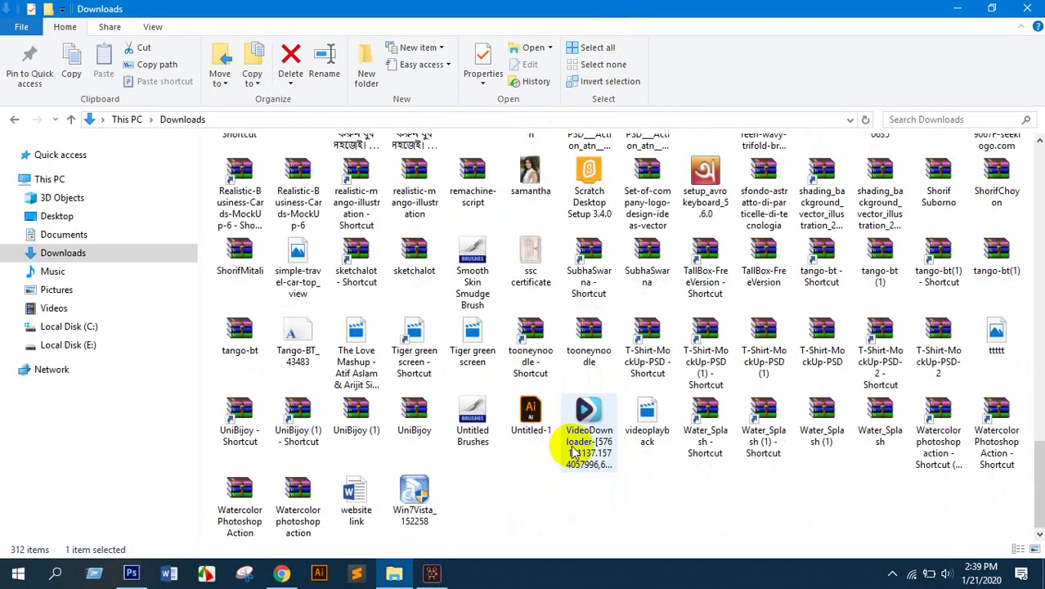
pyautogui.click(473, 343)
pyautogui.moveTo(472, 343); pyautogui.dragTo(260, 454)
pyautogui.doubleClick(530, 99)
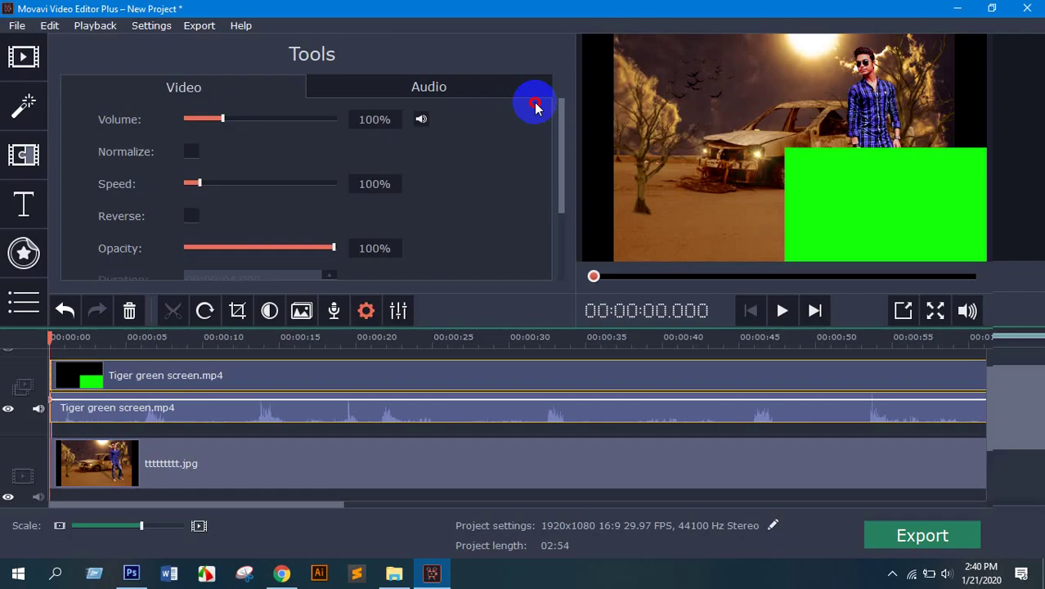
# Enlarge the tiger picture-in-picture overlay to nearly fill the frame, position the tiger in front of the car and apply
pyautogui.click(133, 380)
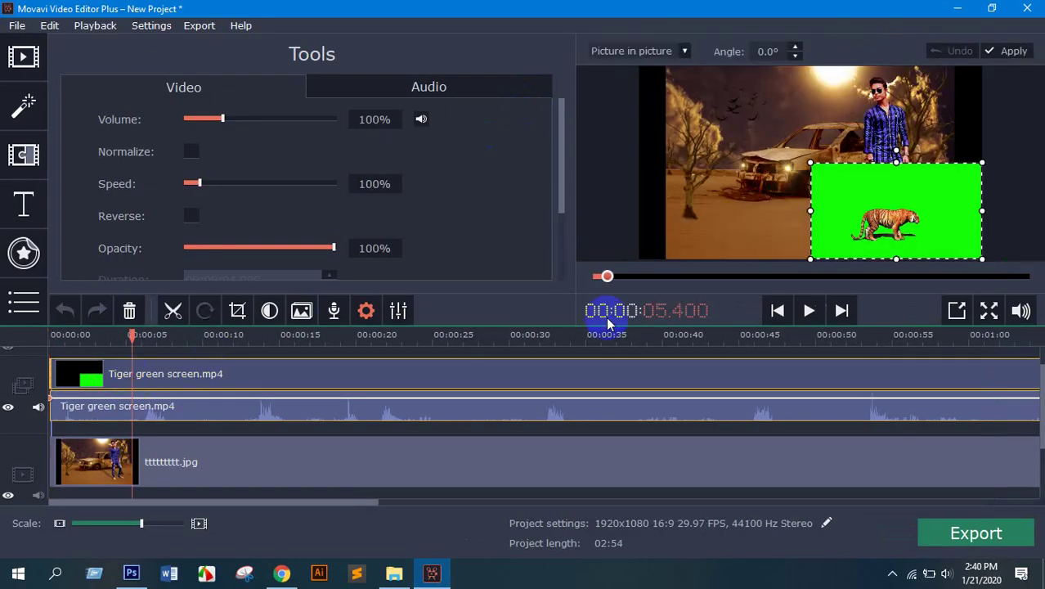
pyautogui.moveTo(811, 163); pyautogui.dragTo(635, 81)
pyautogui.moveTo(814, 190)
pyautogui.mouseDown()
pyautogui.moveTo(977, 292)
pyautogui.moveTo(802, 318)
pyautogui.moveTo(796, 212)
pyautogui.moveTo(842, 69)
pyautogui.moveTo(798, 198)
pyautogui.moveTo(809, 207)
pyautogui.mouseUp()
pyautogui.click(132, 337)
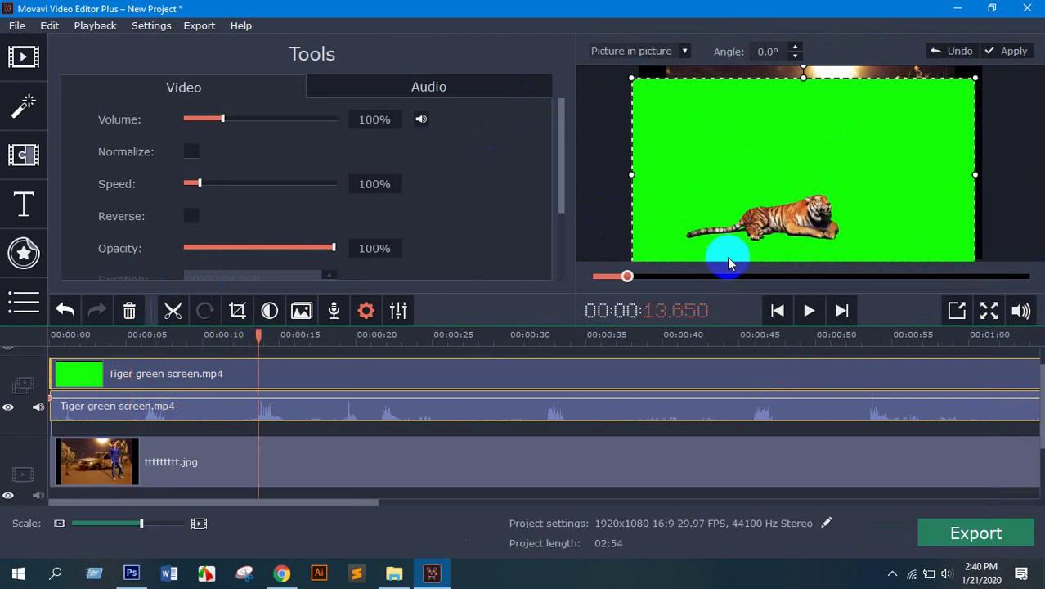
pyautogui.moveTo(799, 138)
pyautogui.mouseDown()
pyautogui.moveTo(718, 96)
pyautogui.moveTo(804, 139)
pyautogui.moveTo(793, 134)
pyautogui.mouseUp()
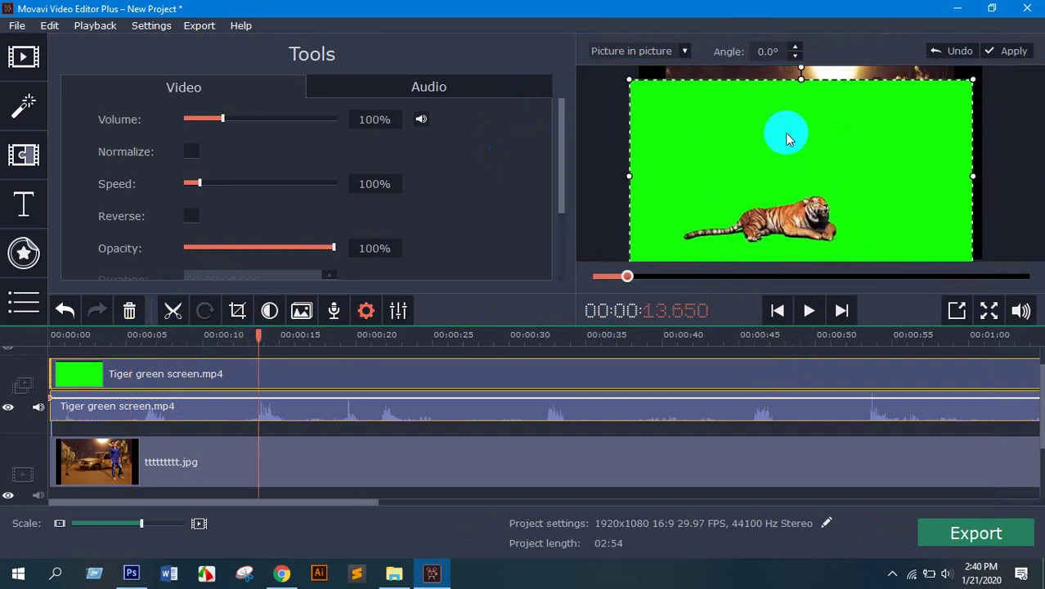
pyautogui.click(1000, 49)
# Remove the tiger clip's green background using Chroma Key with tolerance 80, and shift the overlay slightly toward the man
pyautogui.click(186, 386)
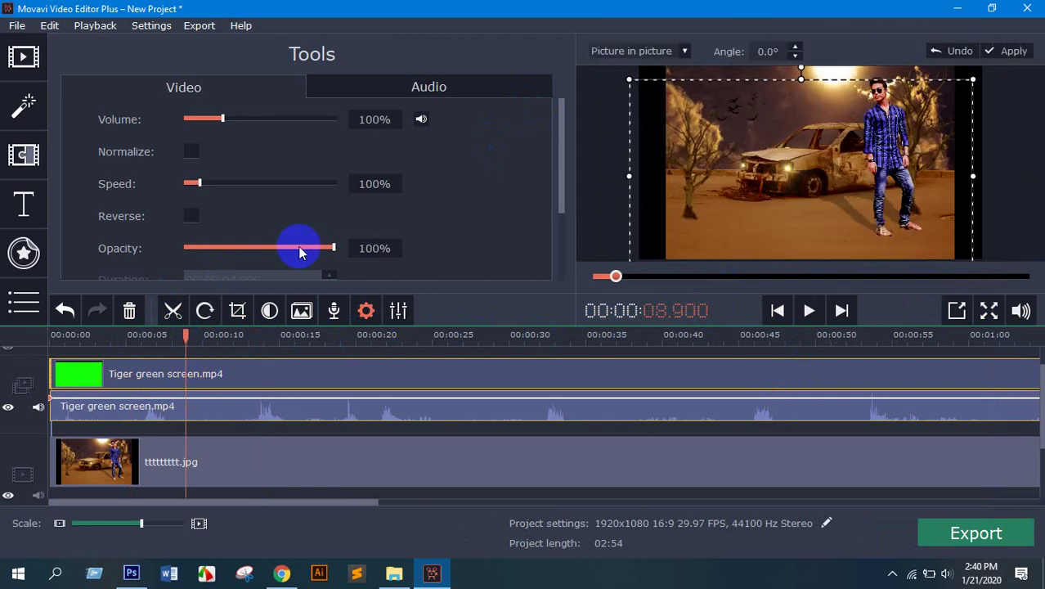
pyautogui.scroll(-3, 218, 217)
pyautogui.scroll(-5, 222, 222)
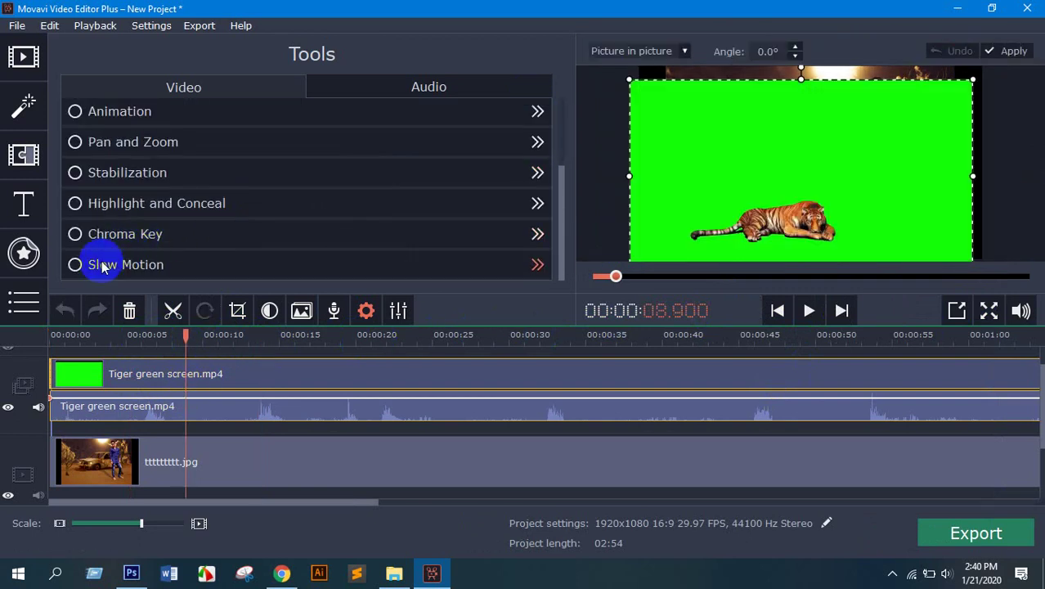
pyautogui.click(103, 233)
pyautogui.click(381, 176)
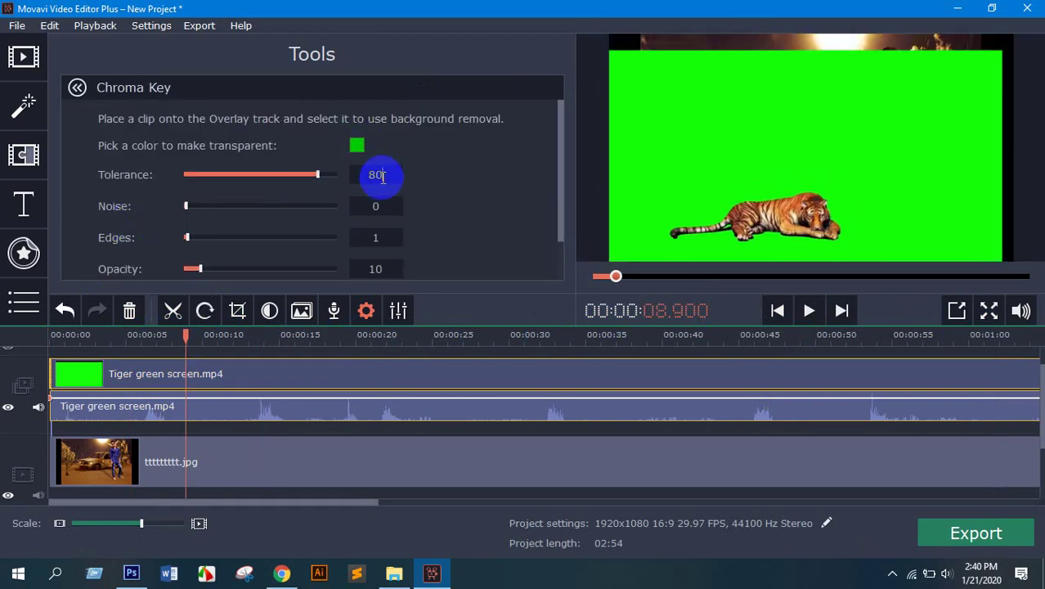
pyautogui.scroll(1, 384, 175)
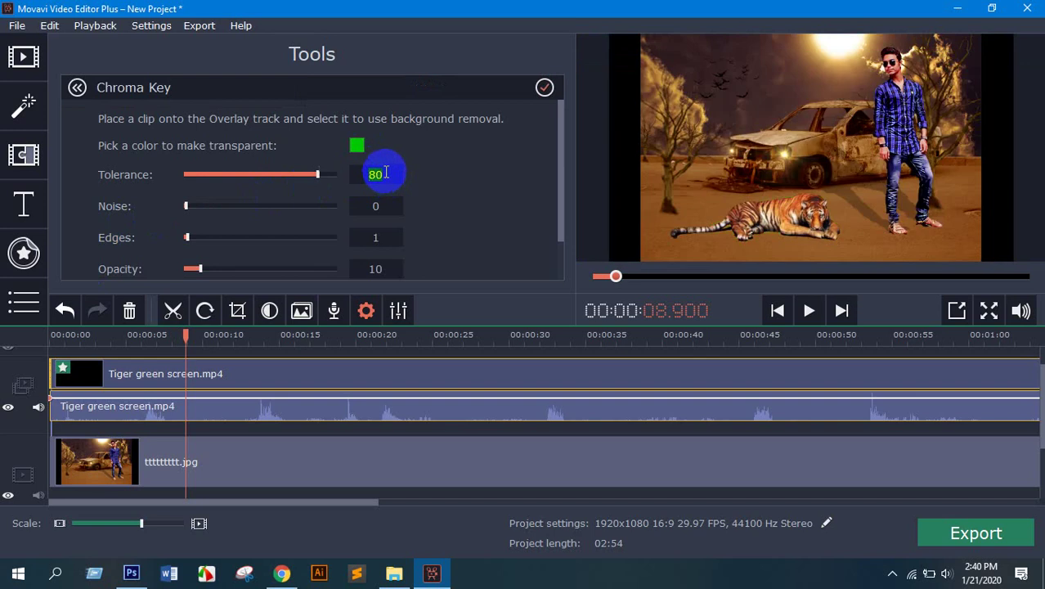
pyautogui.doubleClick(251, 380)
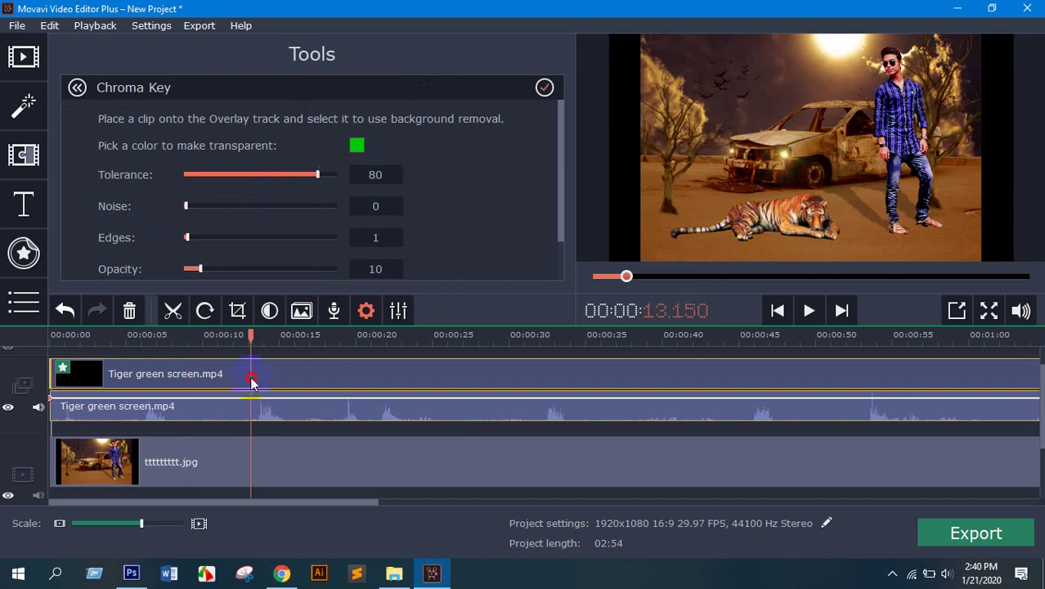
pyautogui.moveTo(779, 222); pyautogui.dragTo(788, 220)
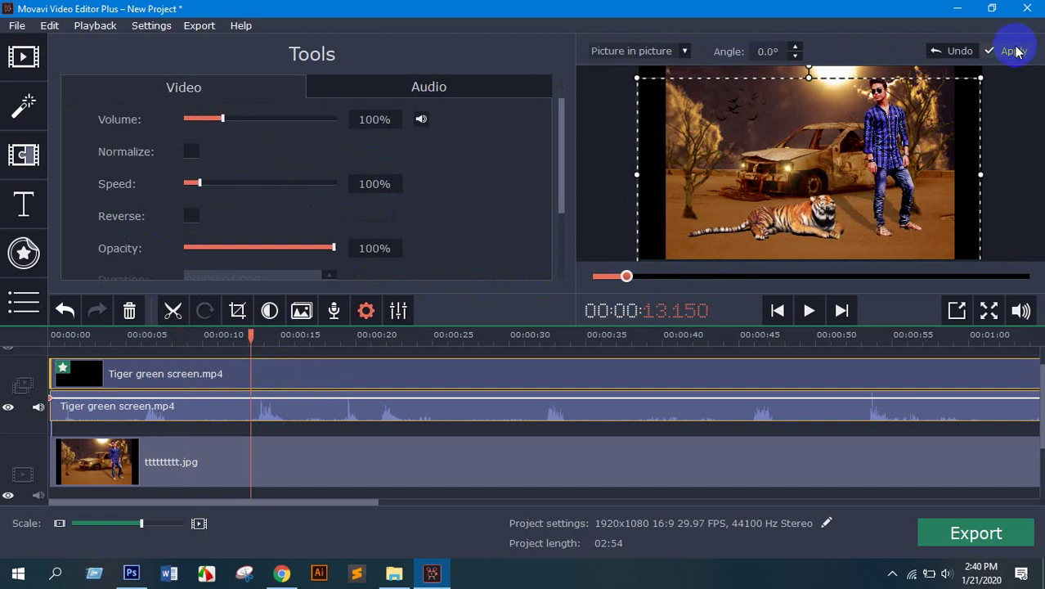
# Play the tiger composite from the start and replay an early portion to check how the tiger blends into the scene
pyautogui.click(252, 335)
pyautogui.moveTo(250, 335); pyautogui.dragTo(50, 338)
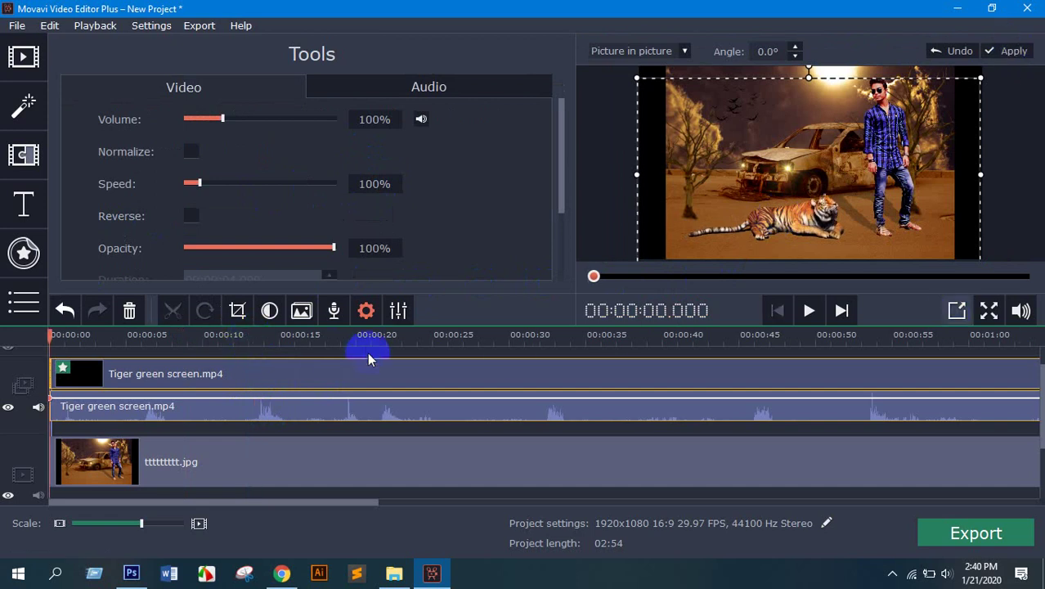
pyautogui.click(809, 311)
pyautogui.click(809, 311)
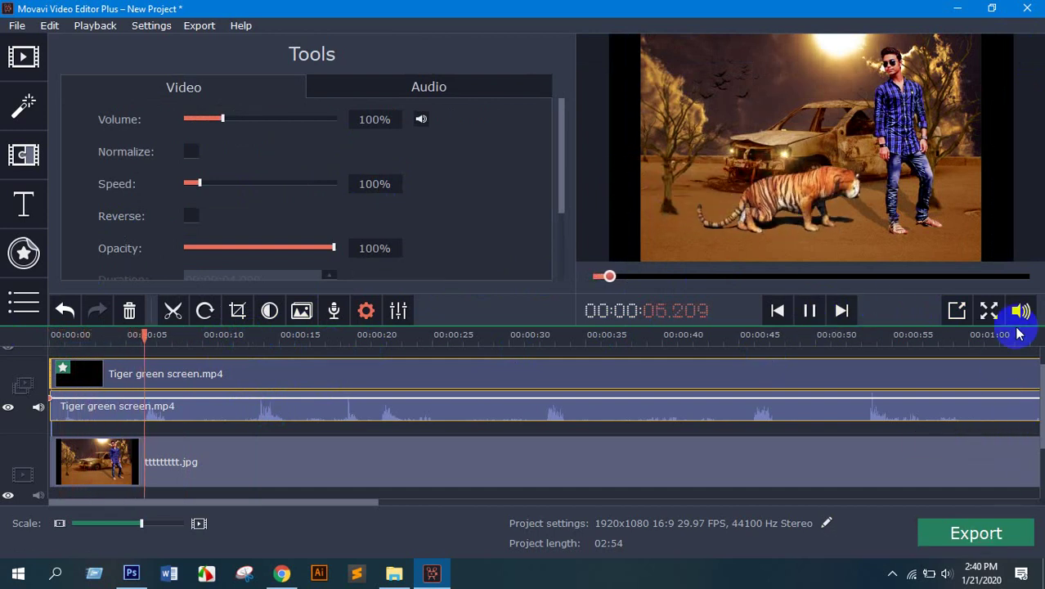
pyautogui.moveTo(1020, 310)
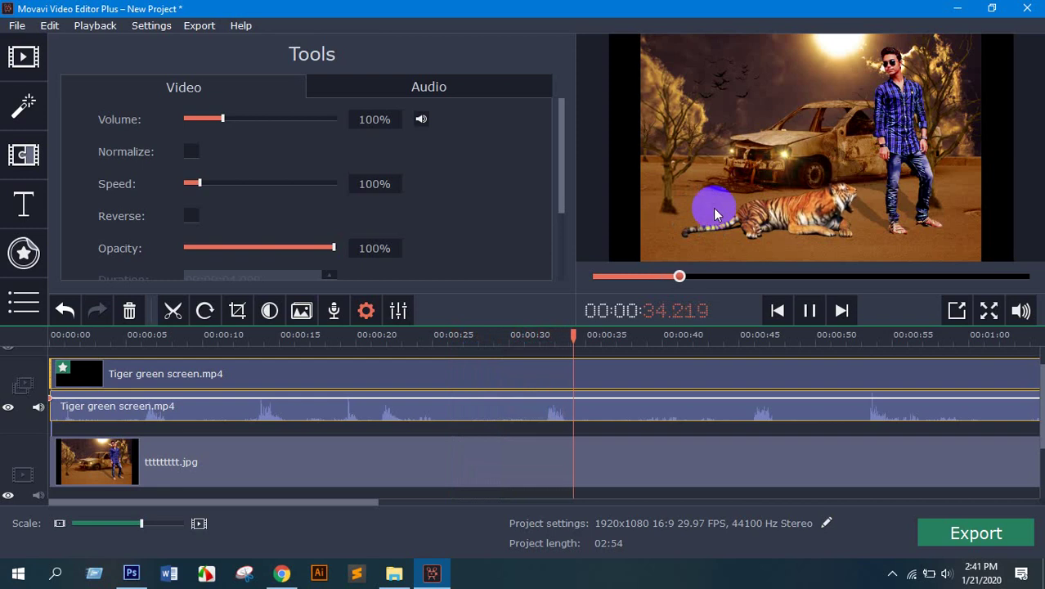
pyautogui.click(808, 309)
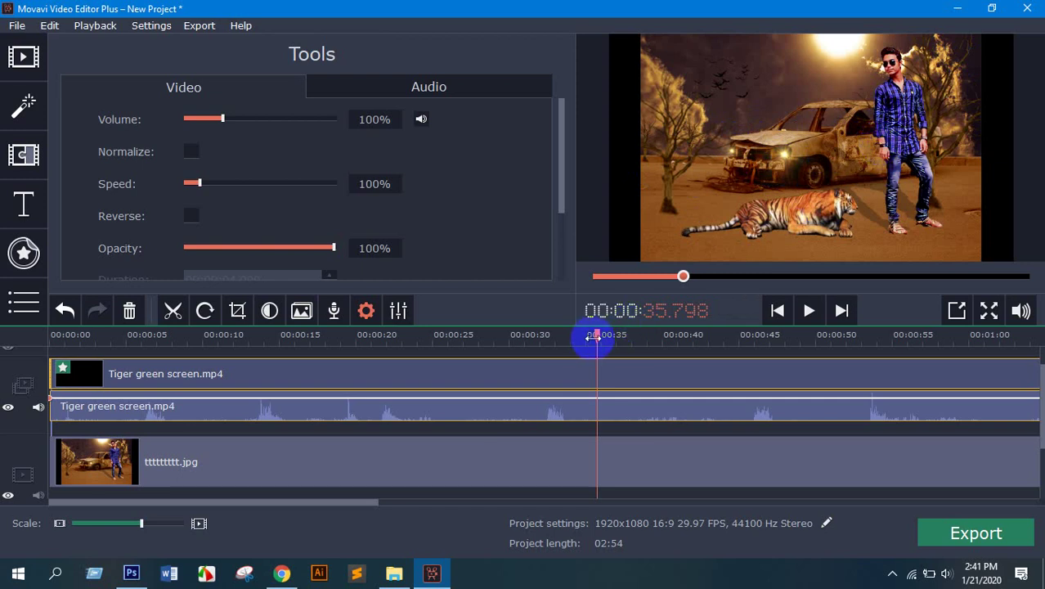
pyautogui.moveTo(596, 335); pyautogui.dragTo(264, 335)
pyautogui.click(142, 334)
pyautogui.click(808, 309)
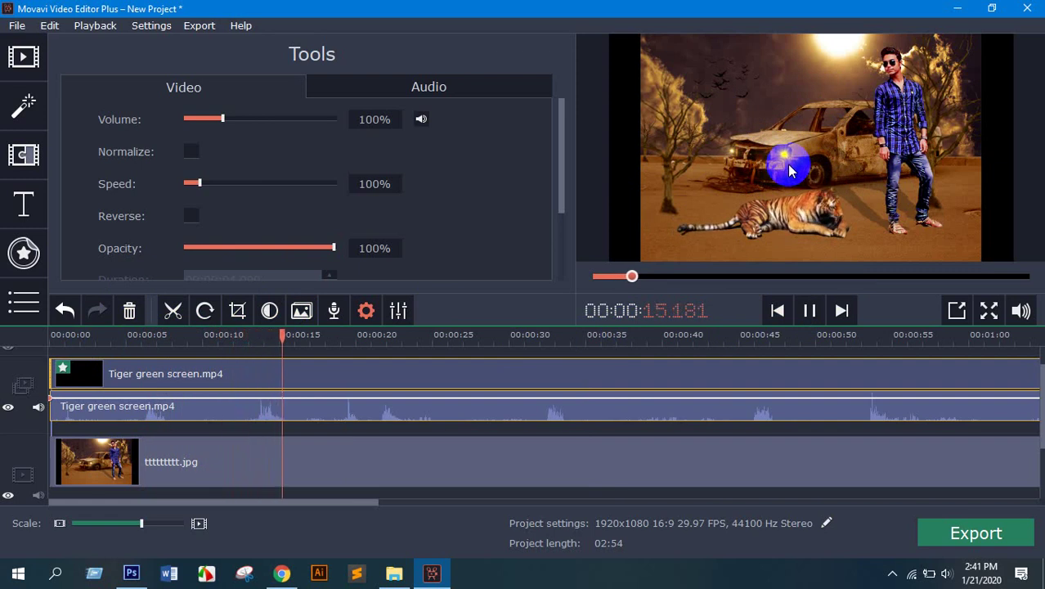
pyautogui.click(813, 312)
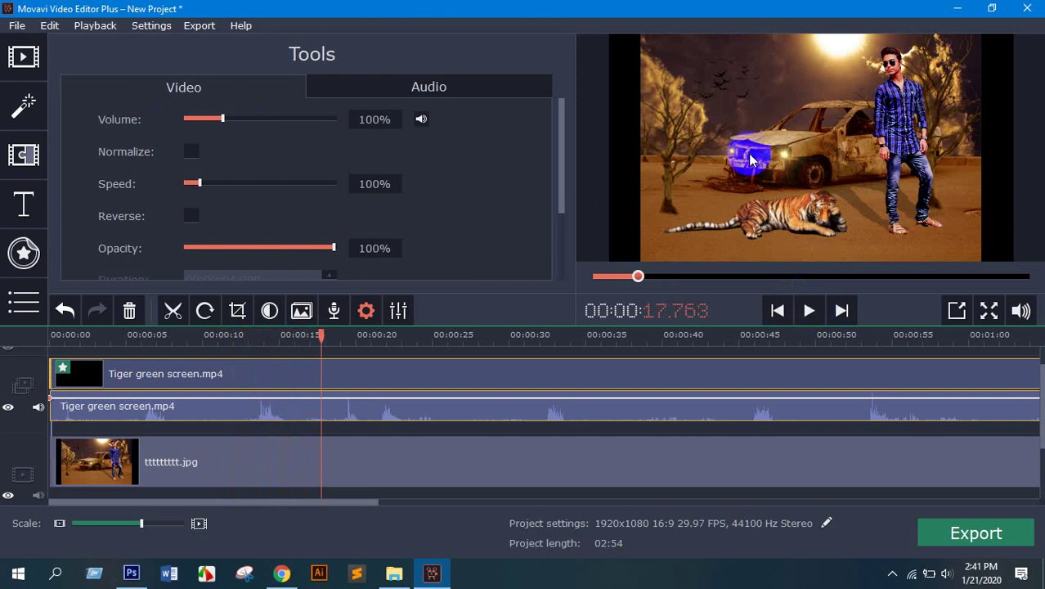
# Browse the built-in sample videos and preview the Newsflash and Storm clips
pyautogui.scroll(-5, 230, 249)
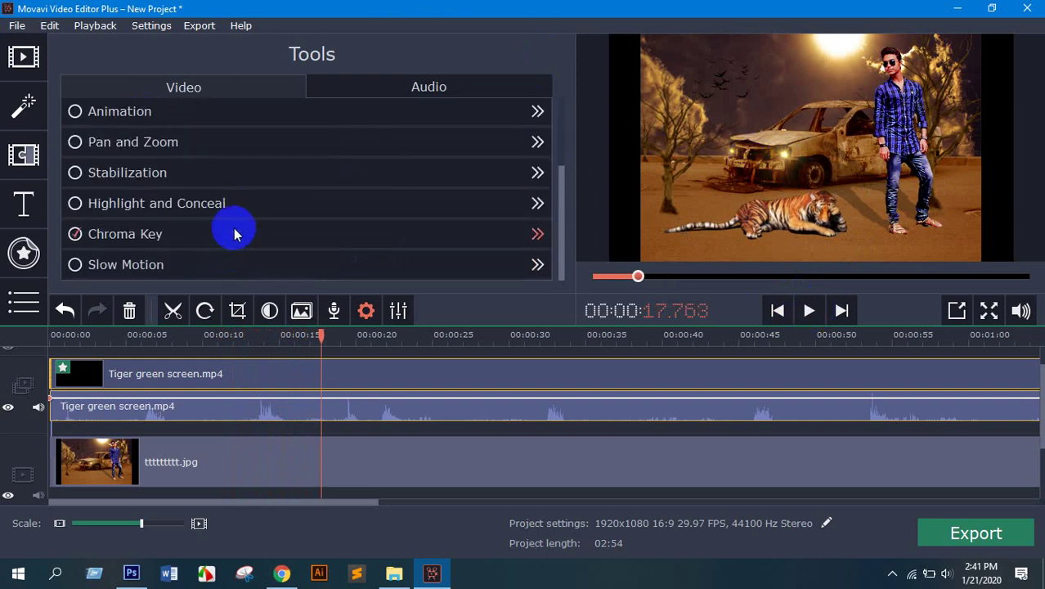
pyautogui.click(24, 57)
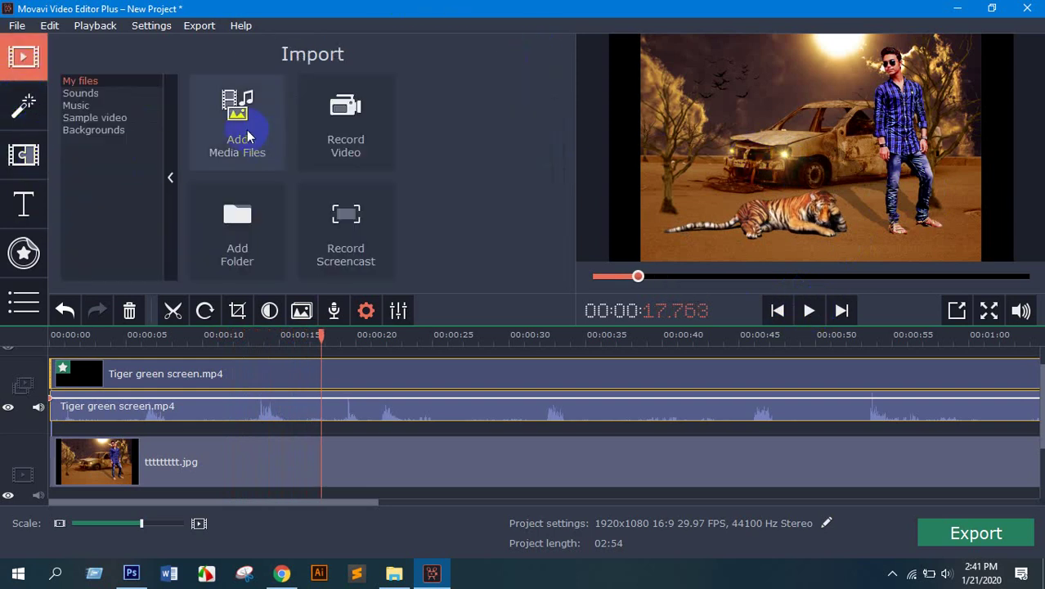
pyautogui.click(92, 118)
pyautogui.scroll(-5, 436, 202)
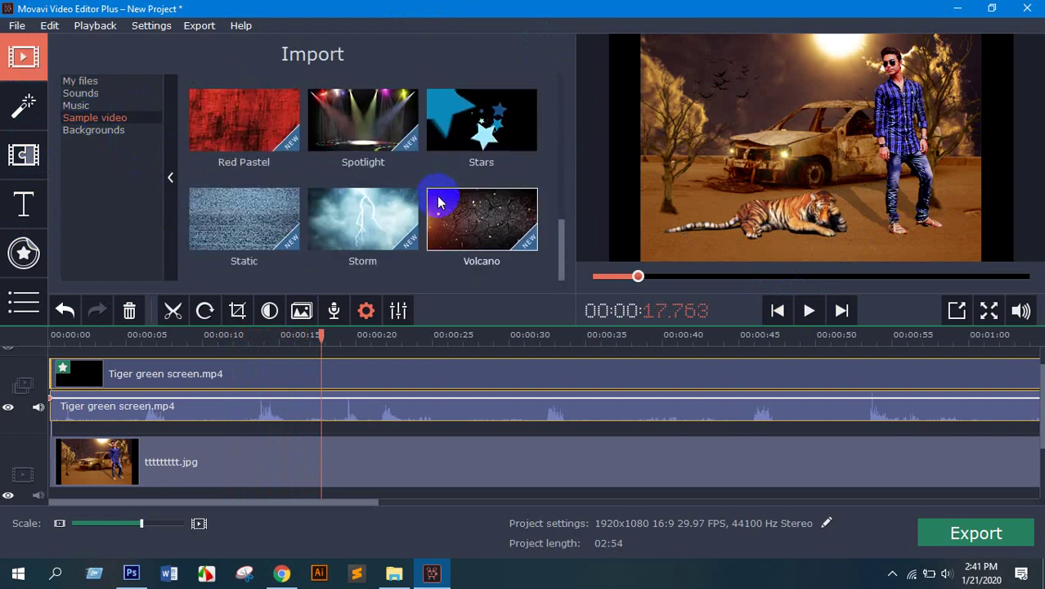
pyautogui.scroll(1, 295, 176)
pyautogui.click(381, 121)
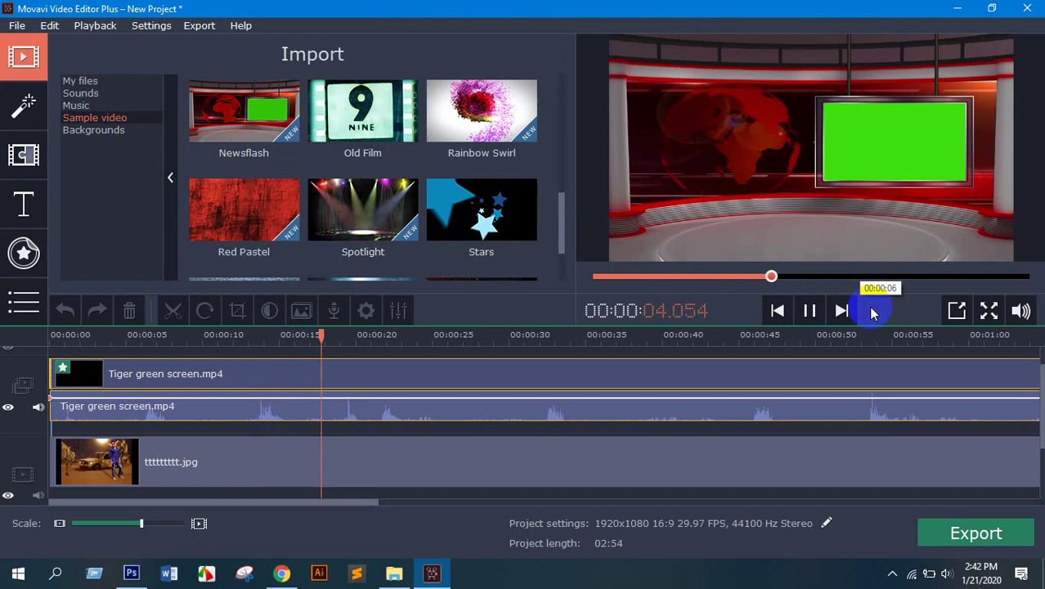
pyautogui.click(809, 310)
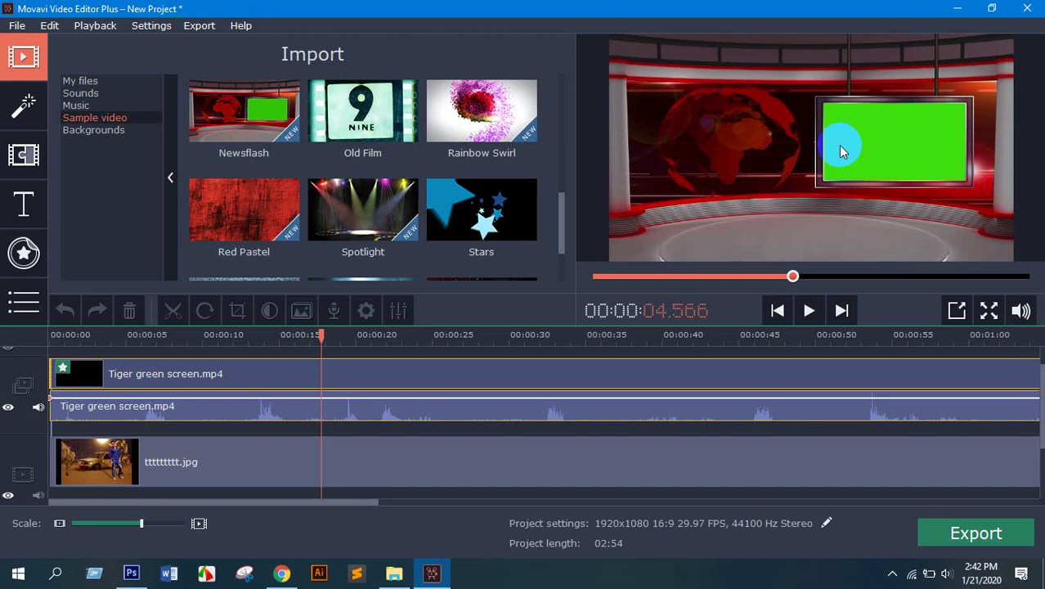
pyautogui.scroll(-1, 245, 111)
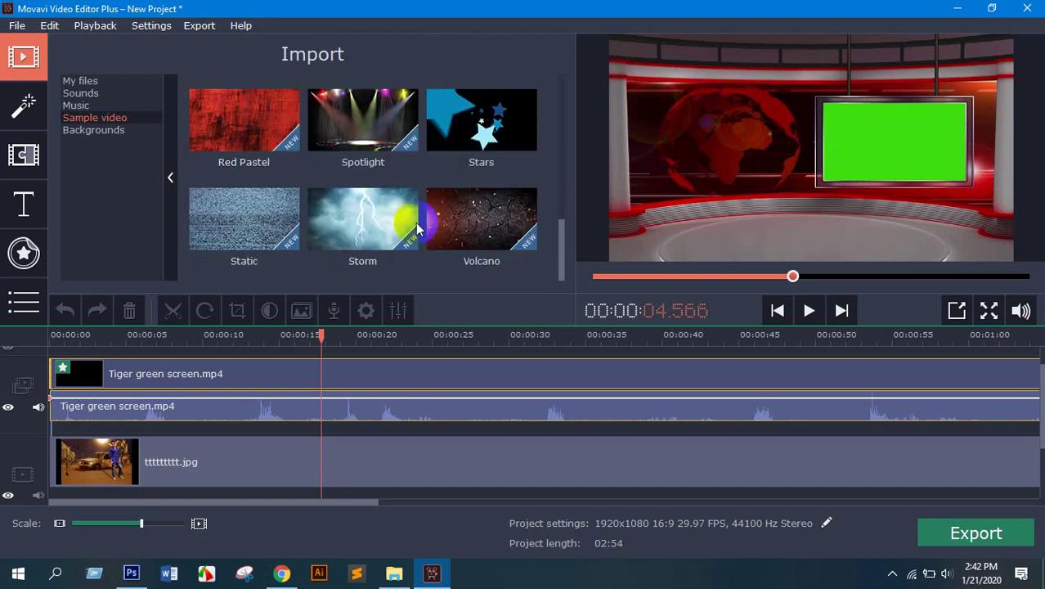
pyautogui.click(380, 211)
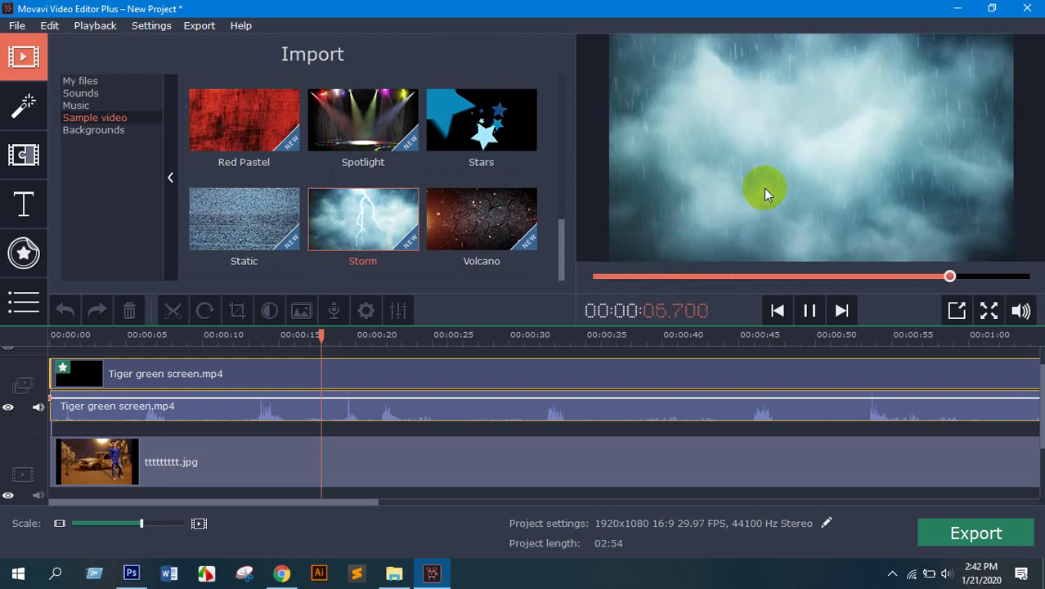
pyautogui.click(765, 193)
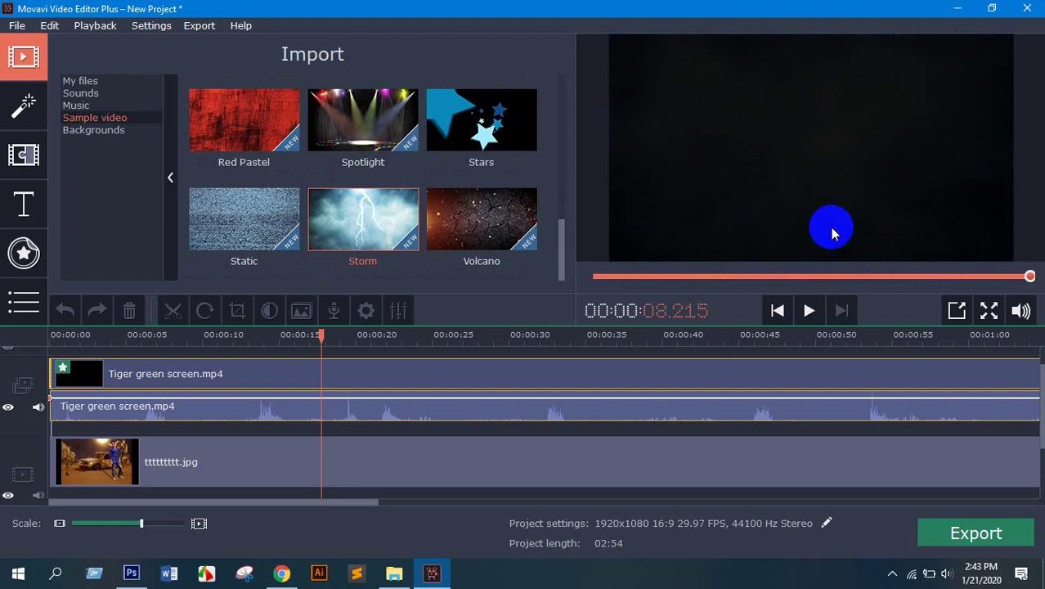
# Replay the Storm sample clip and preview the Volcano clip
pyautogui.click(807, 310)
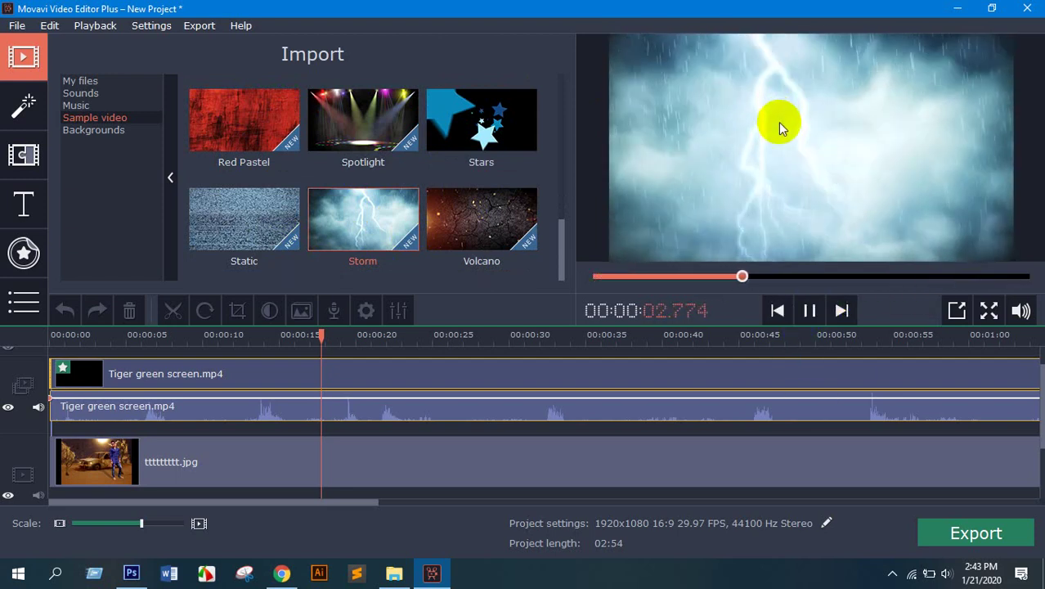
pyautogui.click(810, 310)
pyautogui.click(479, 206)
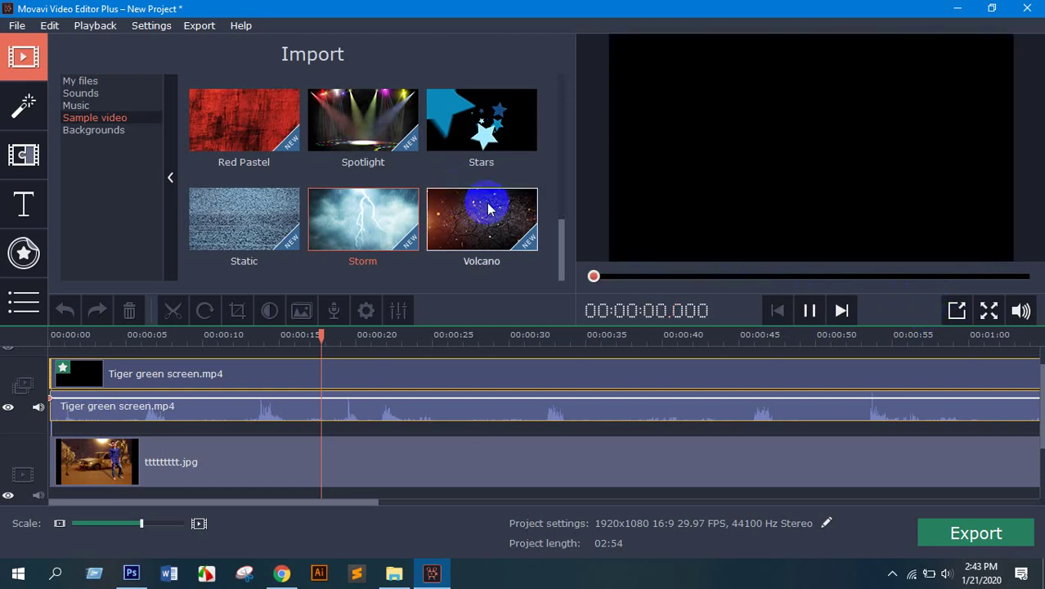
pyautogui.scroll(1, 499, 196)
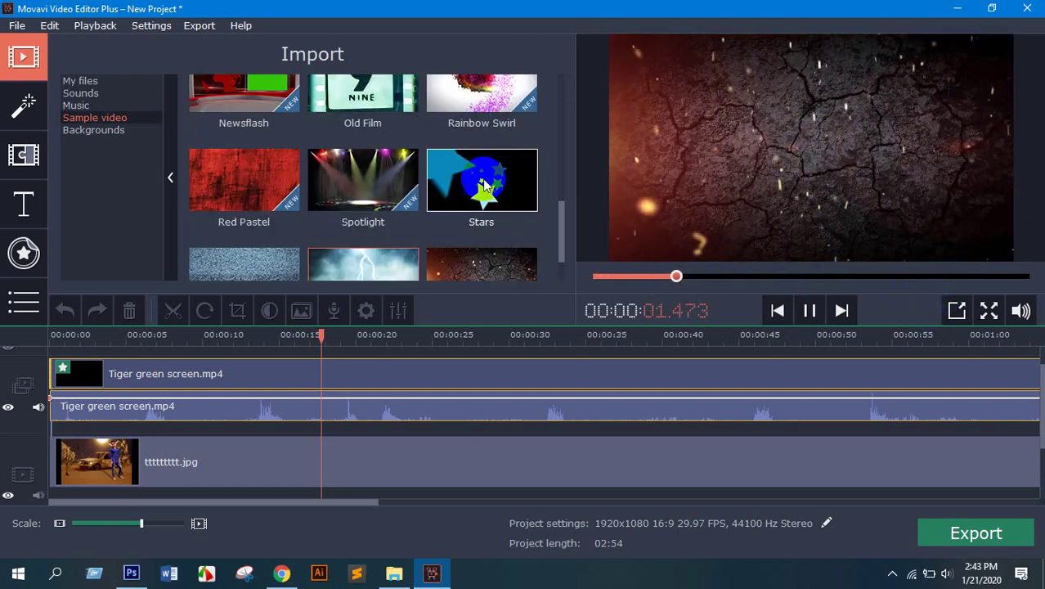
# Preview the Spotlight and Money sample videos, pausing each one partway through
pyautogui.click(390, 176)
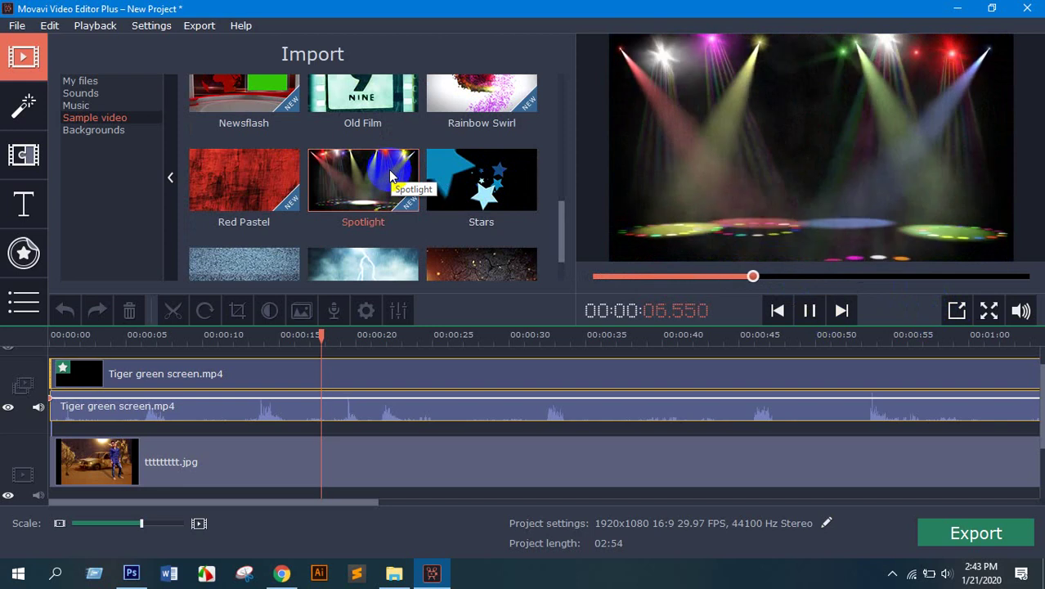
pyautogui.scroll(3, 372, 172)
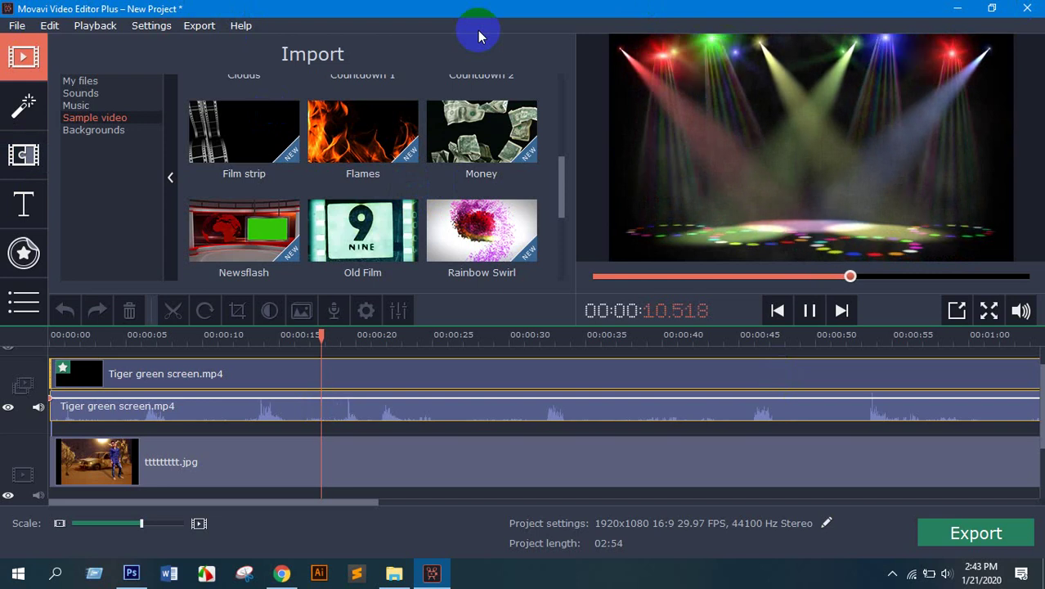
pyautogui.click(809, 311)
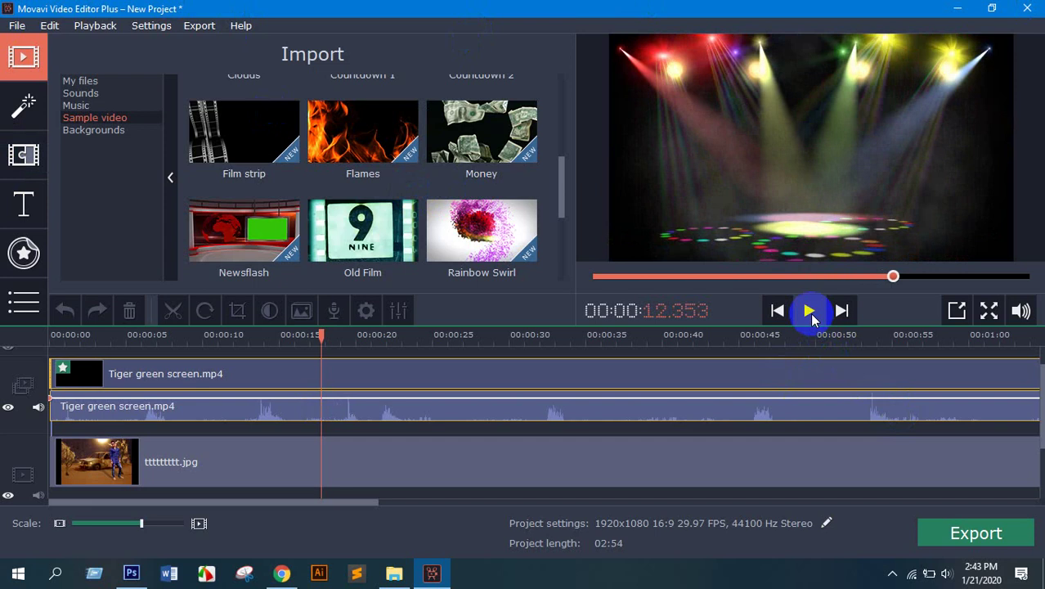
pyautogui.click(511, 157)
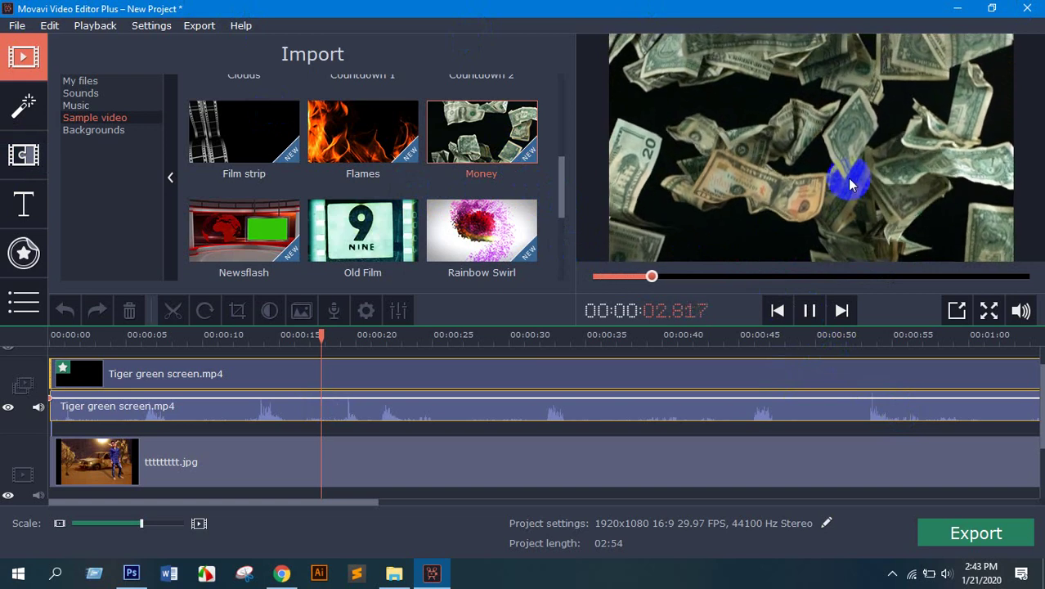
pyautogui.click(810, 311)
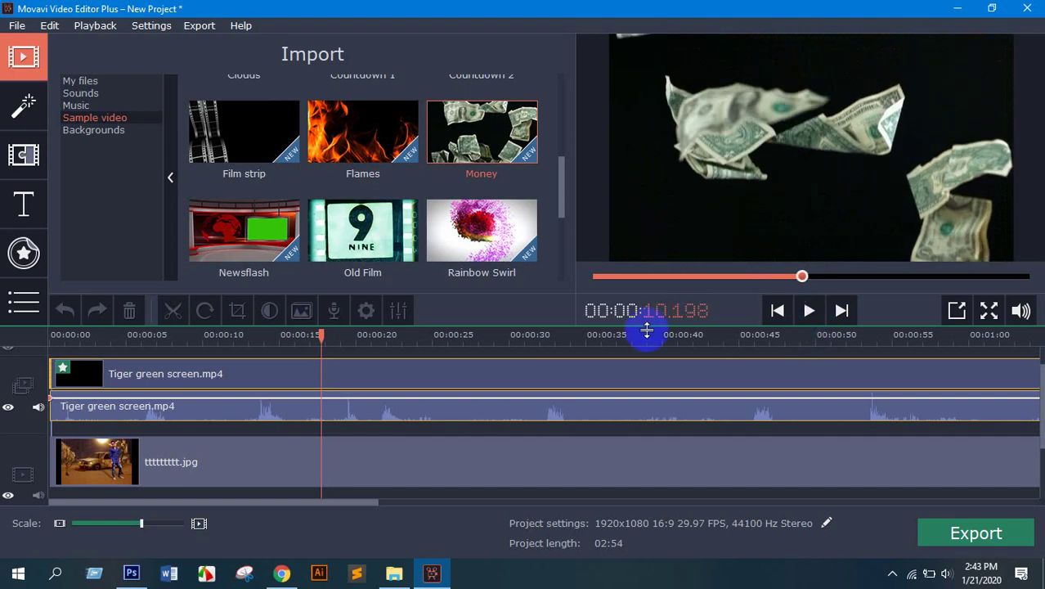
pyautogui.scroll(-3, 543, 417)
pyautogui.scroll(3, 321, 411)
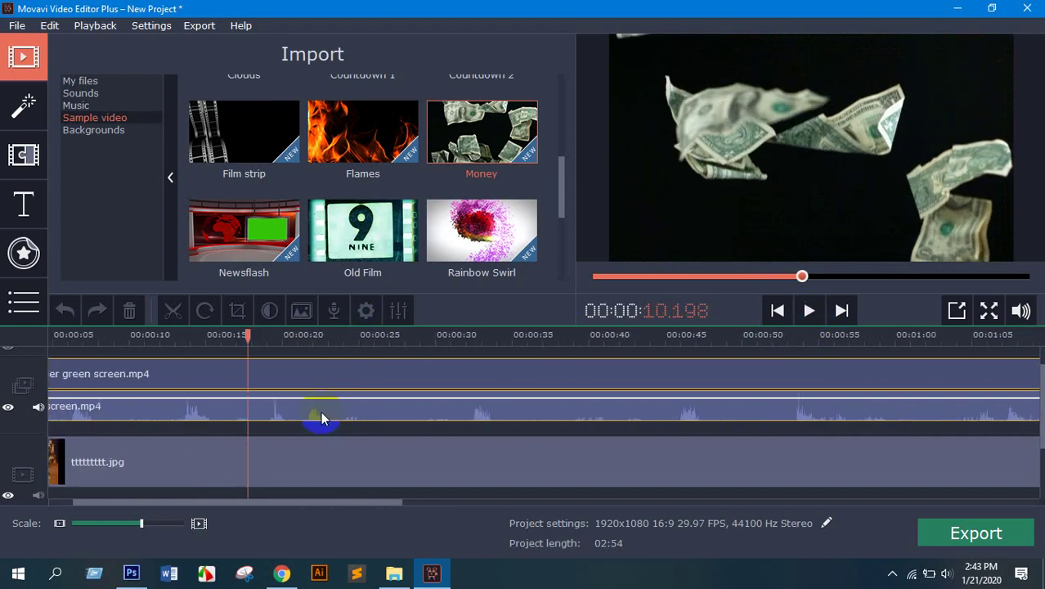
# Switch to Photoshop and select the man's layer in the burnt car composite
pyautogui.click(131, 573)
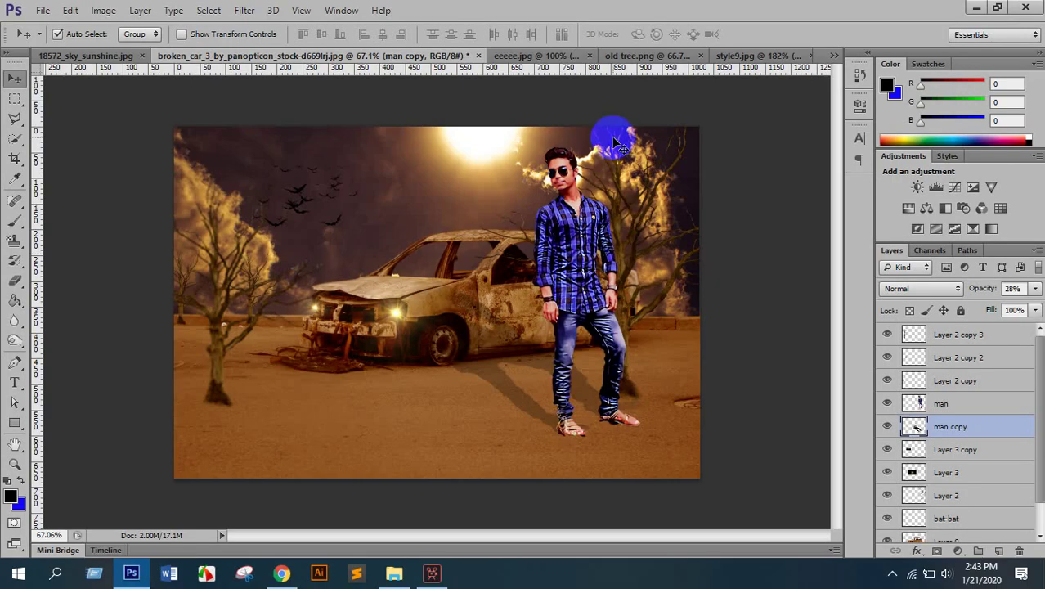
pyautogui.click(579, 297)
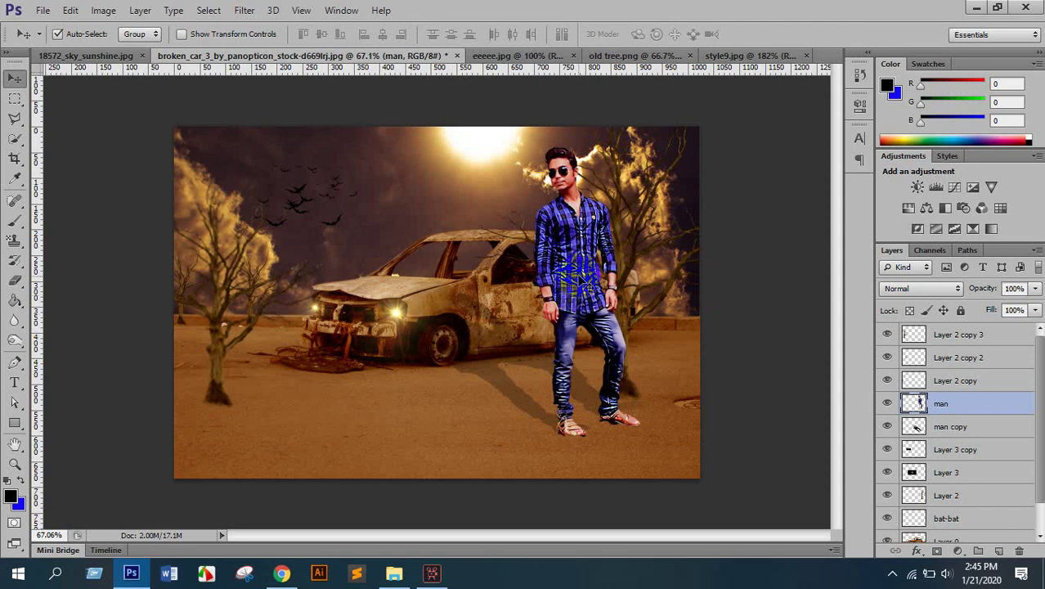
pyautogui.click(281, 573)
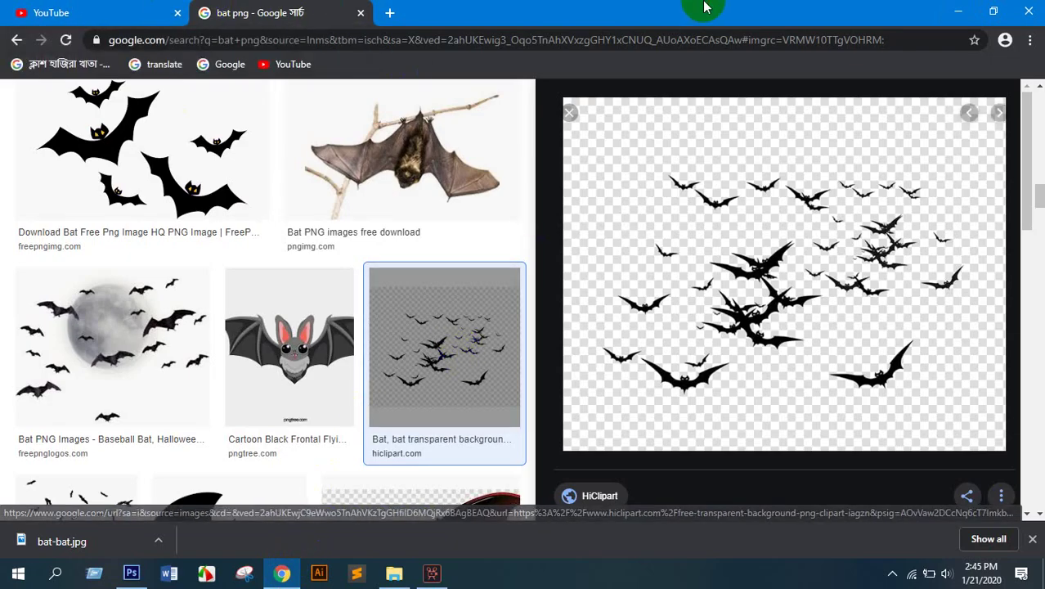
pyautogui.click(134, 575)
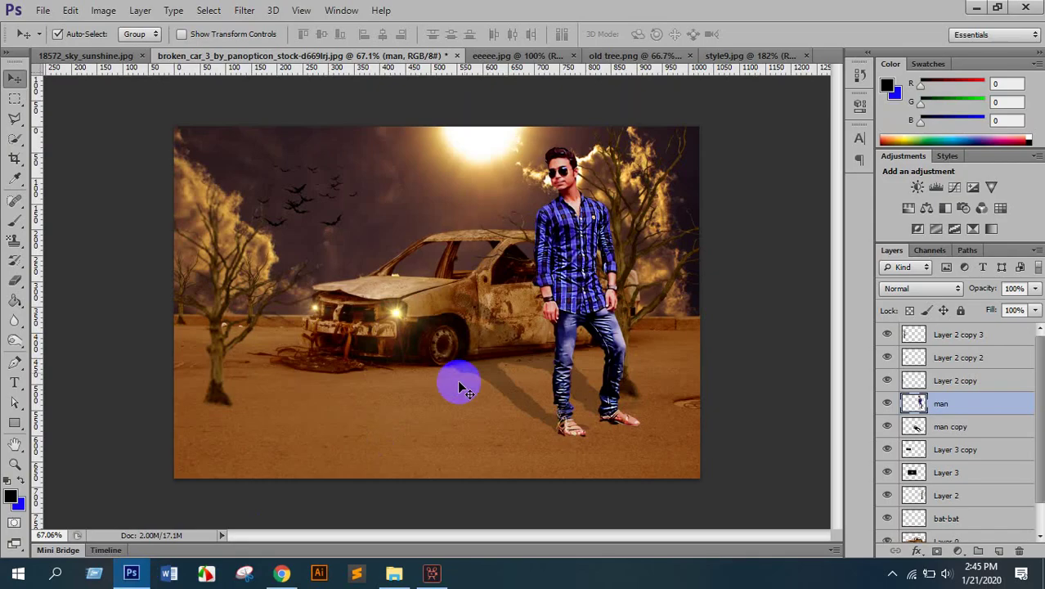
pyautogui.click(893, 574)
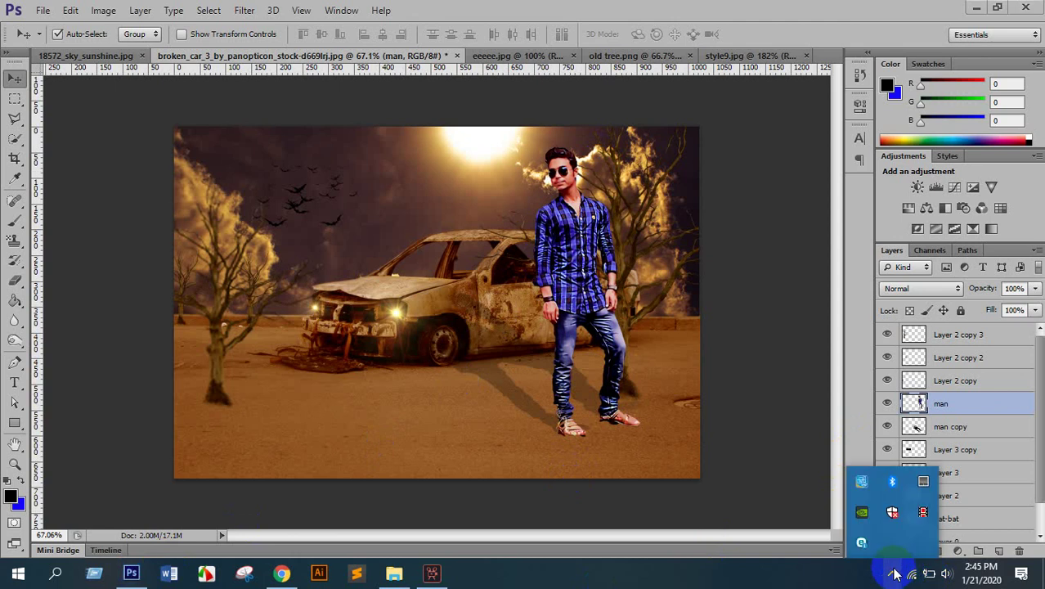